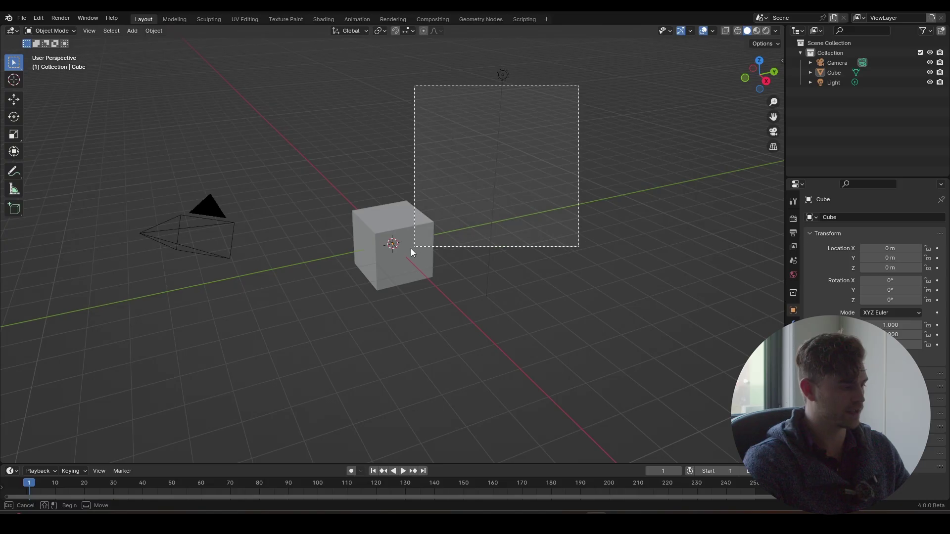
Delete the default cube and light from the scene
key("x")
left_click(363, 271)
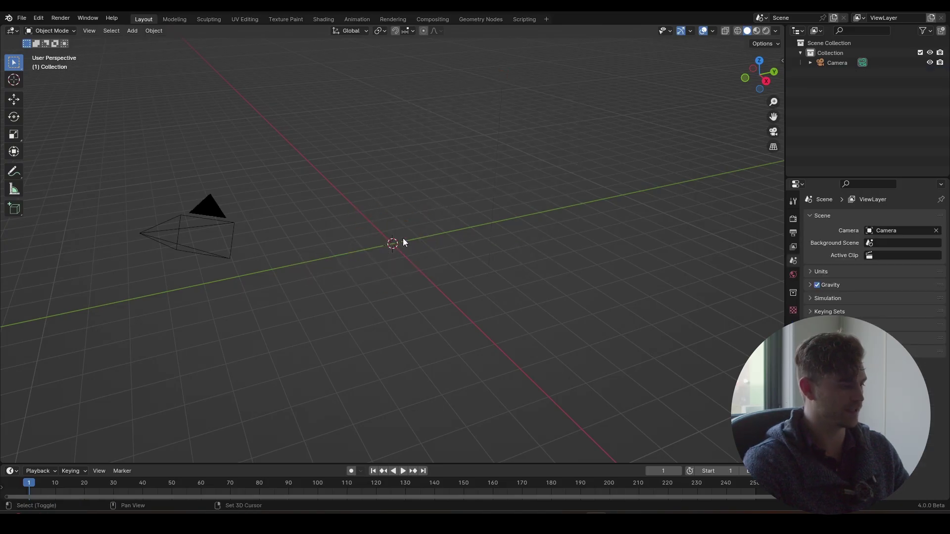
Add the Coca-Cola cans photo from the Product Commercial Tutorial's Textures folder on drive H: as a reference image
key("shift+a")
mouse_move(402, 241)
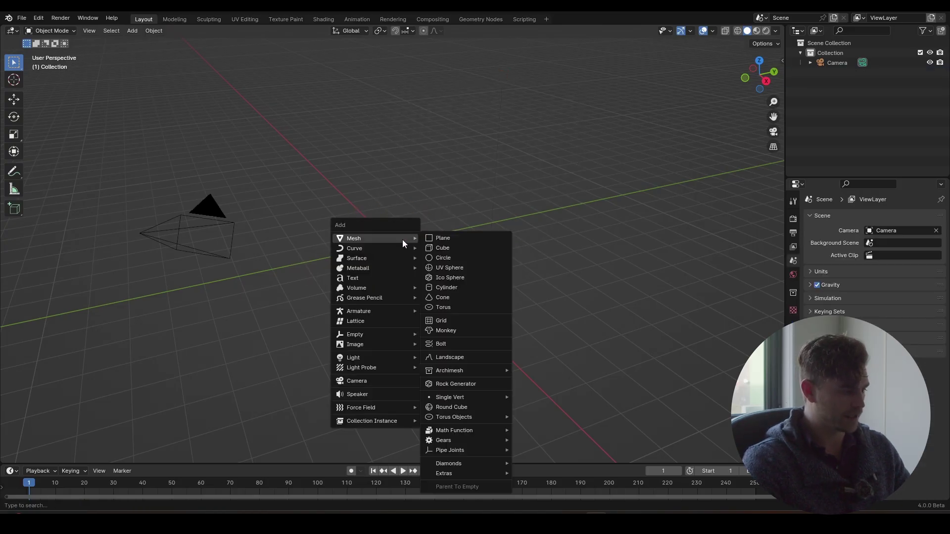
mouse_move(377, 343)
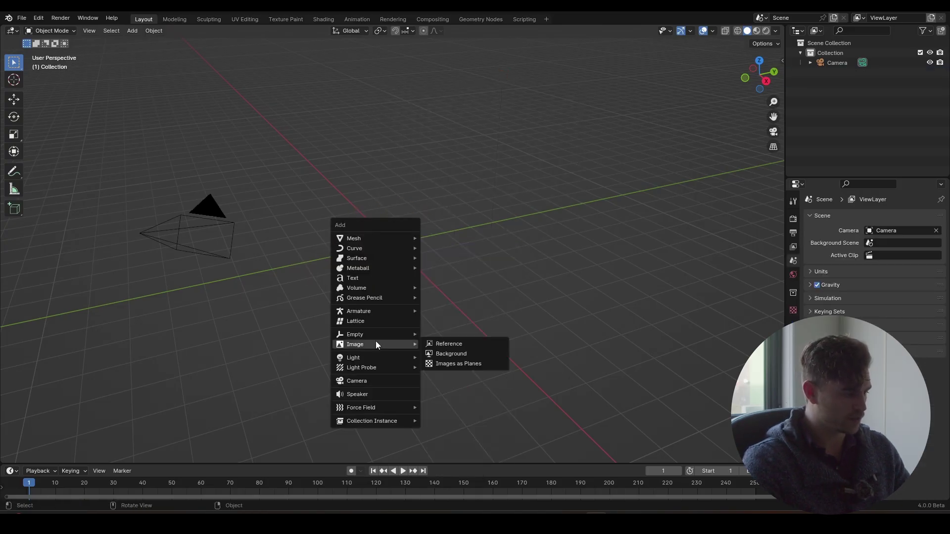
left_click(456, 345)
scroll(274, 350, "down", 3)
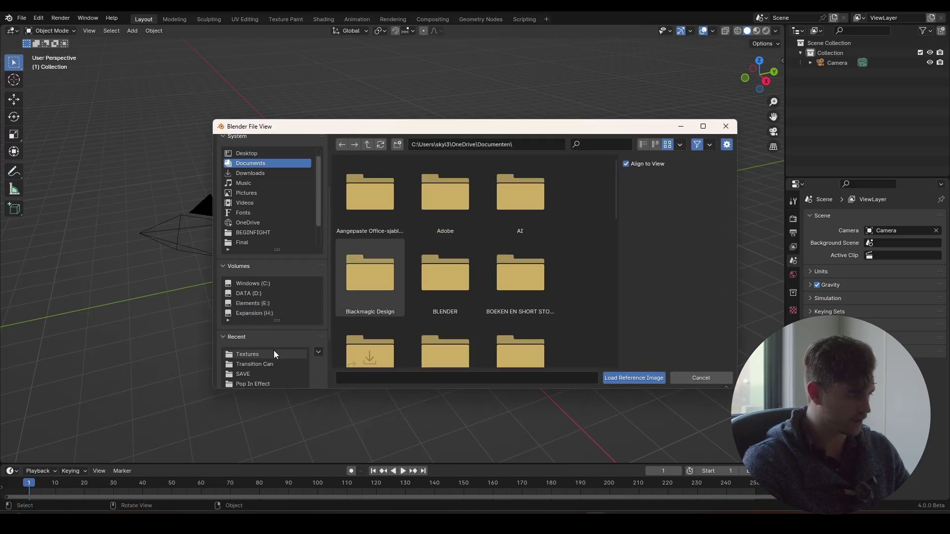
left_click(271, 313)
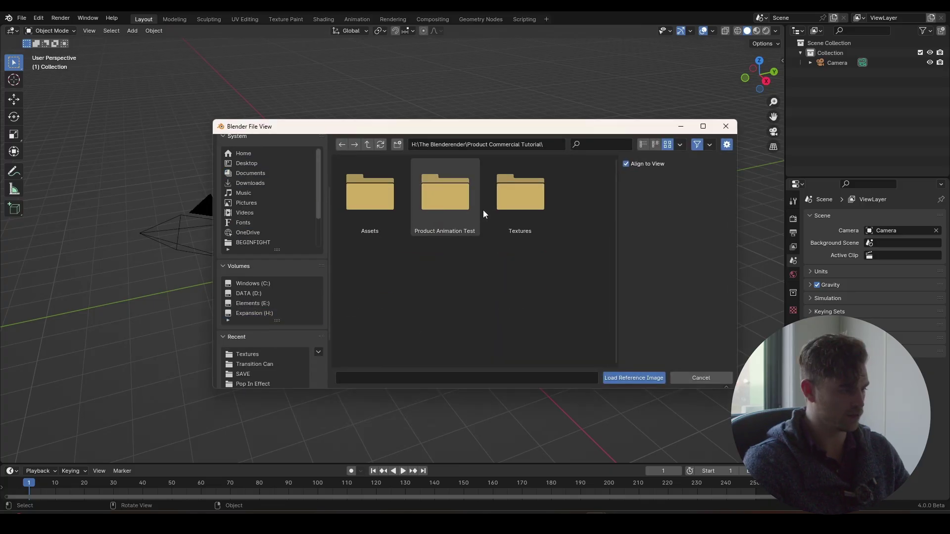
double_click(500, 210)
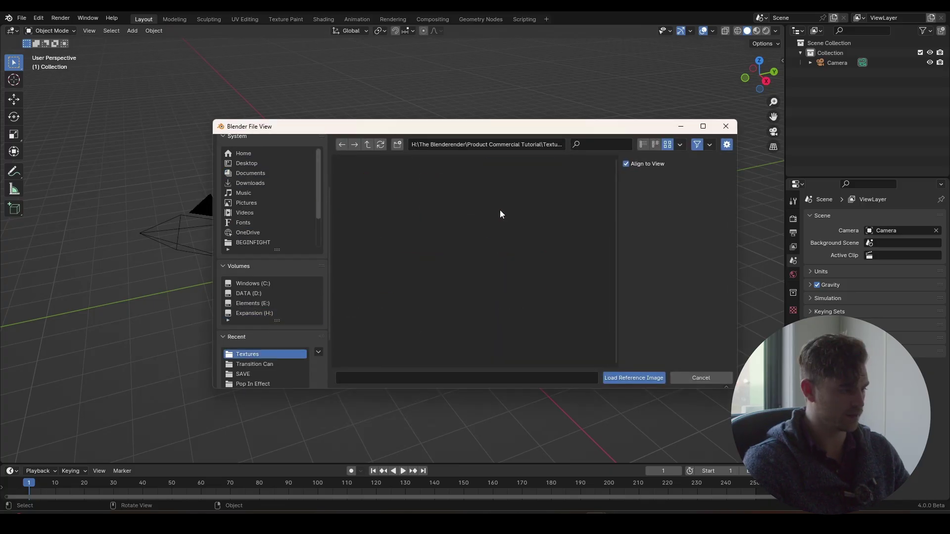
double_click(361, 283)
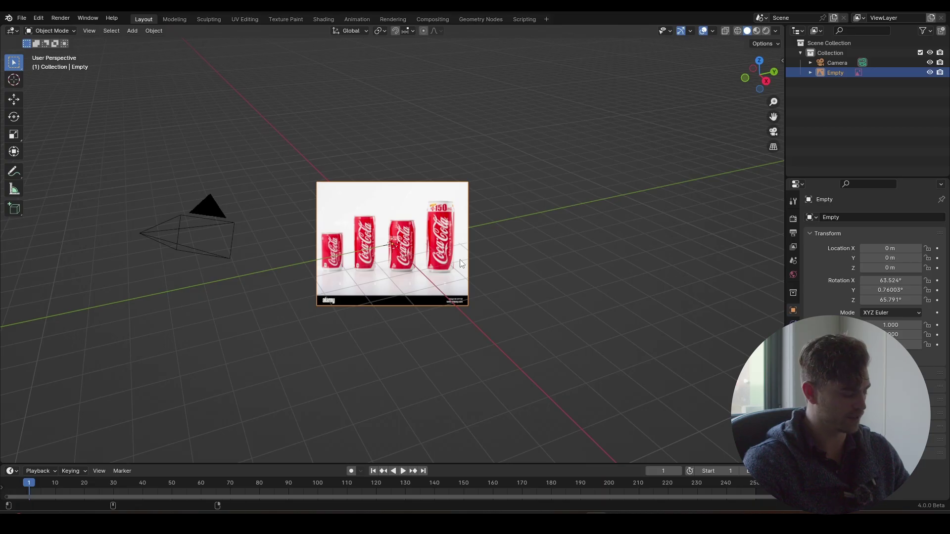
Clear the reference image's rotation and stand it upright by rotating it 90° about Z and 90° about Y
key("alt+r")
type("rz")
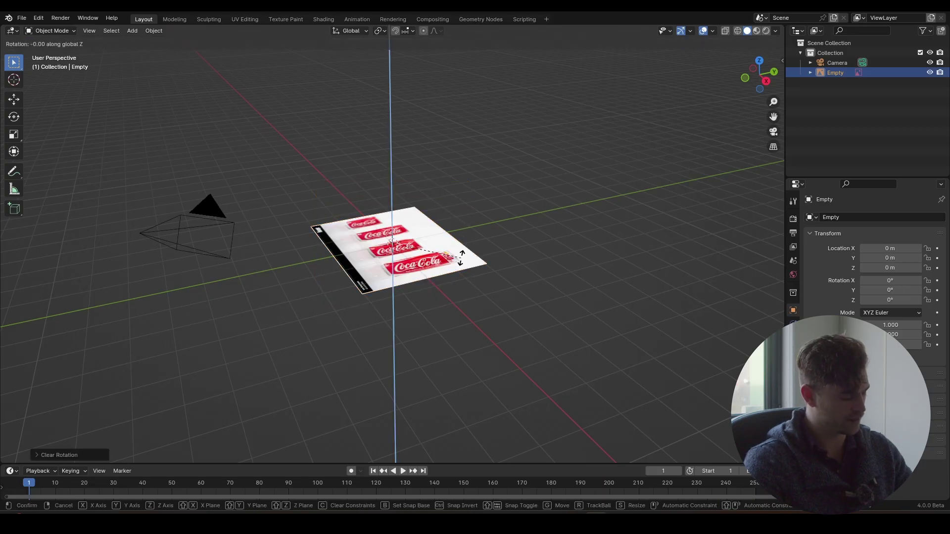
type("90")
key("Return")
type("ry")
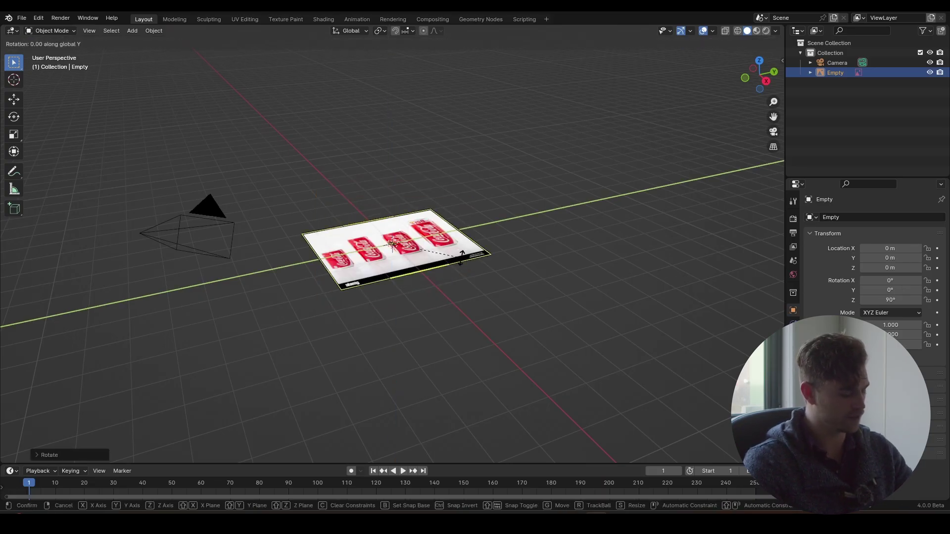
type("90")
key("Return")
In right orthographic view, move the reference image along Y to about 0.92 m, centring the second can on the origin
scroll(441, 236, "up", 2)
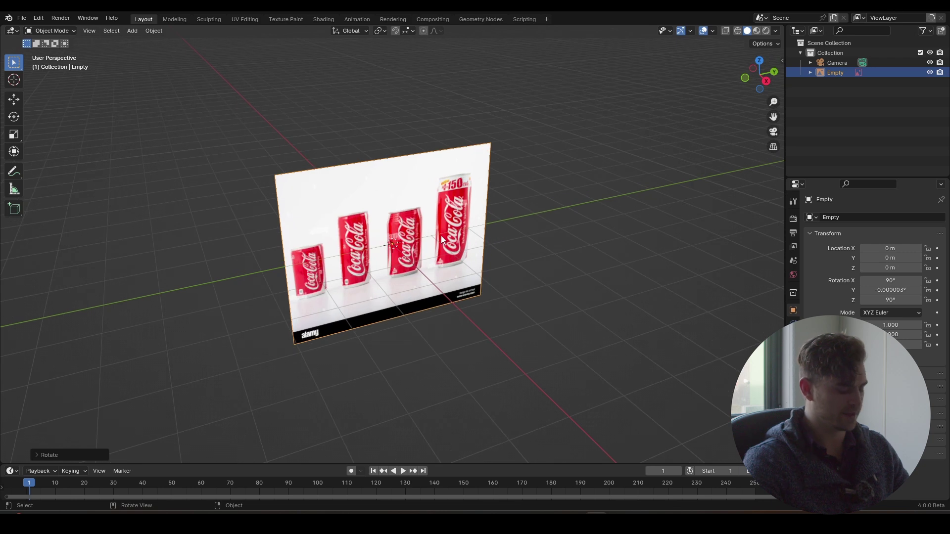
key("KP_3")
scroll(421, 251, "up", 3)
scroll(423, 243, "down", 1)
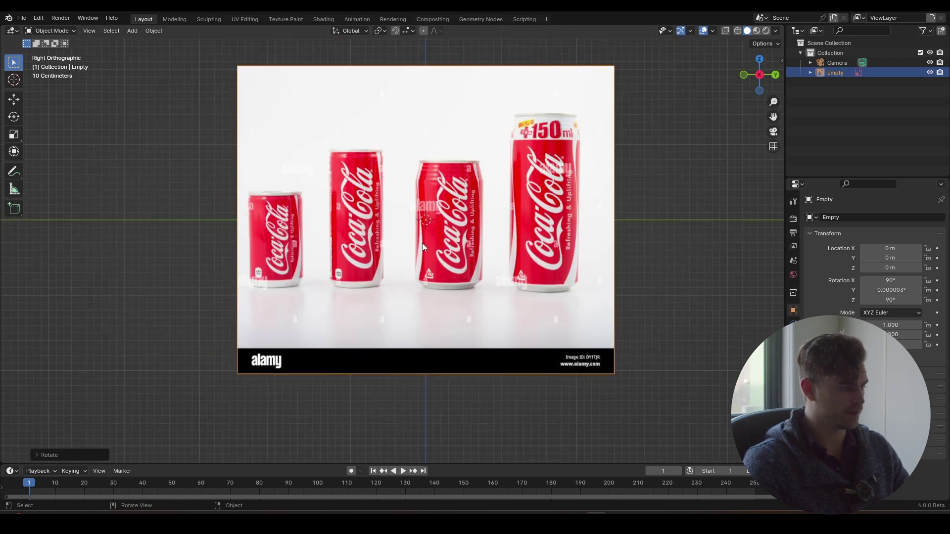
key("g")
key("z")
key("z")
key("y")
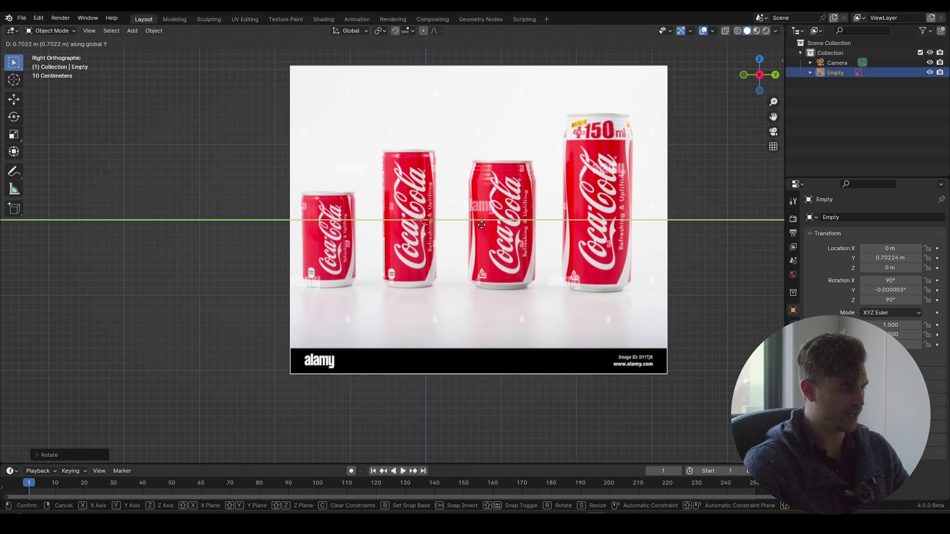
left_click(505, 246)
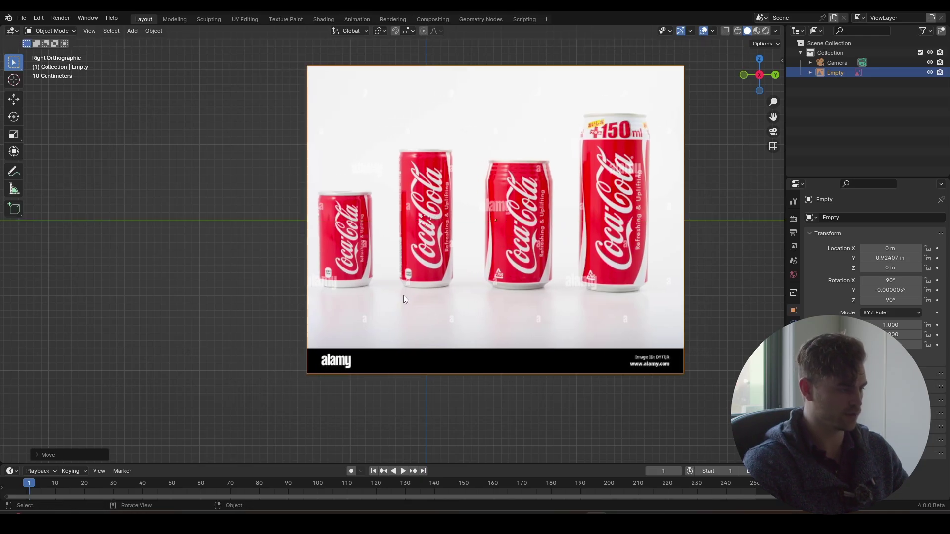
Add a cylinder mesh at the origin and scale it to about 0.34 to match the second can's width
scroll(459, 159, "up", 4)
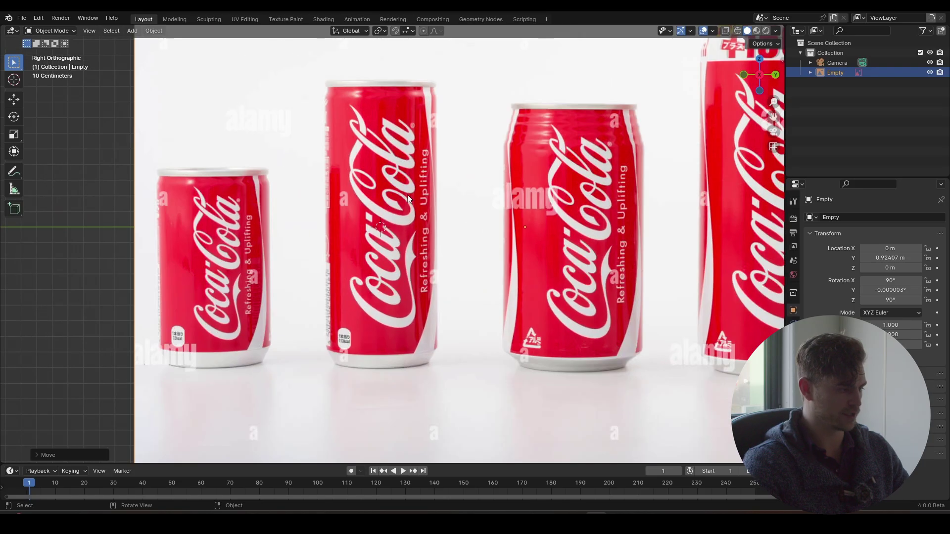
key("shift+a")
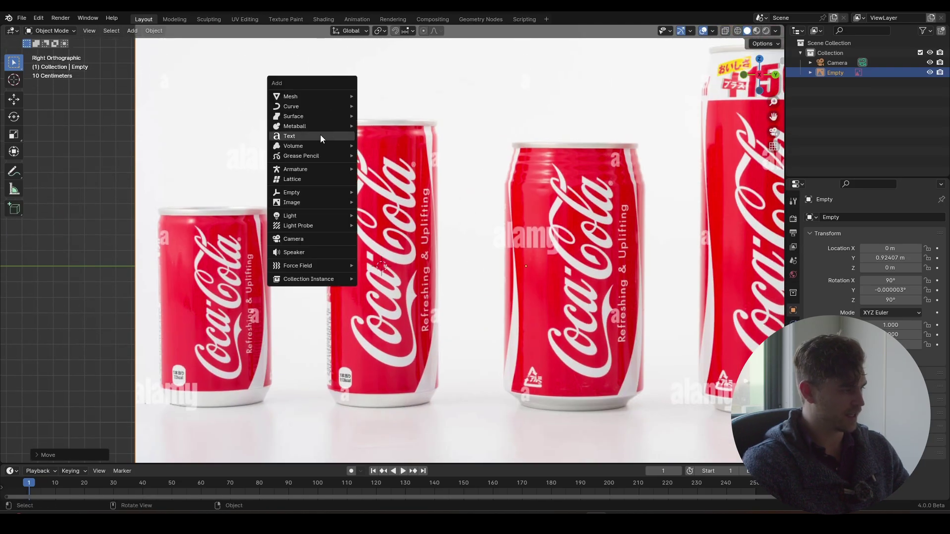
mouse_move(327, 96)
left_click(399, 147)
key("s")
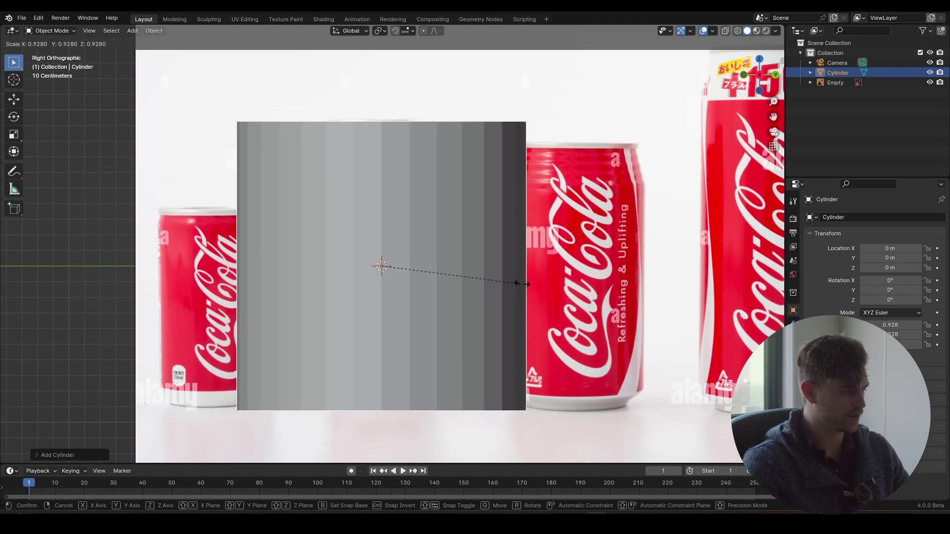
left_click(439, 265)
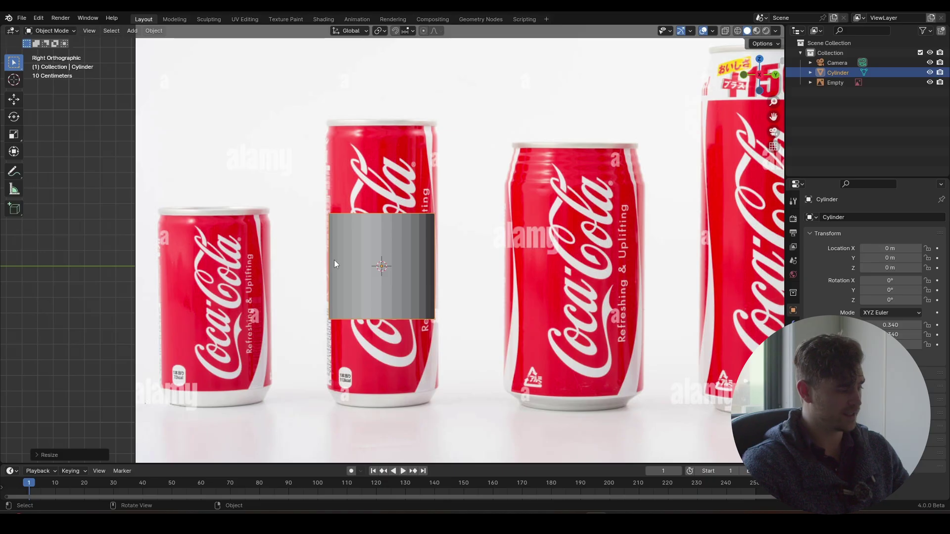
Select the cylinder's bottom face in Edit Mode and move it down along Z to the lower end of the can's red body
middle_click_drag(357, 254, 389, 297)
key("Tab")
key("3")
left_click(390, 287)
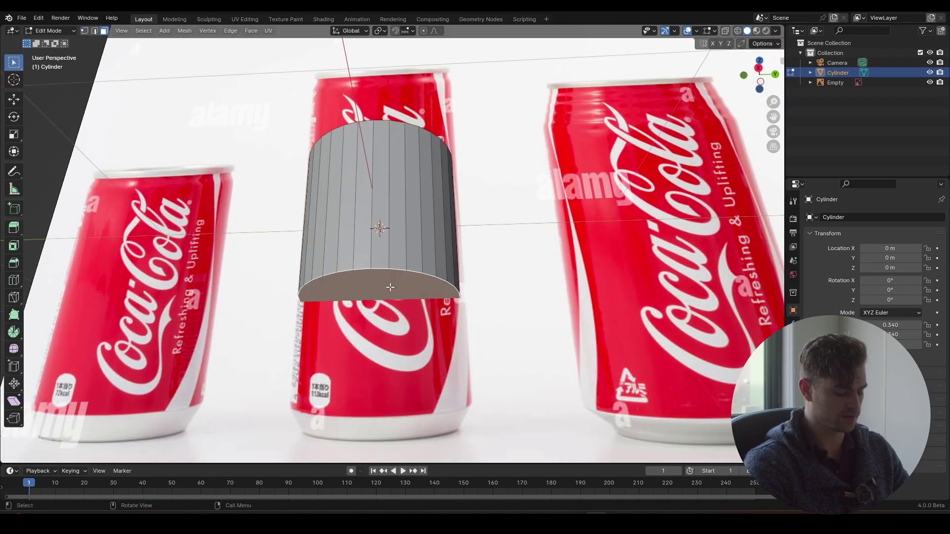
key("KP_3")
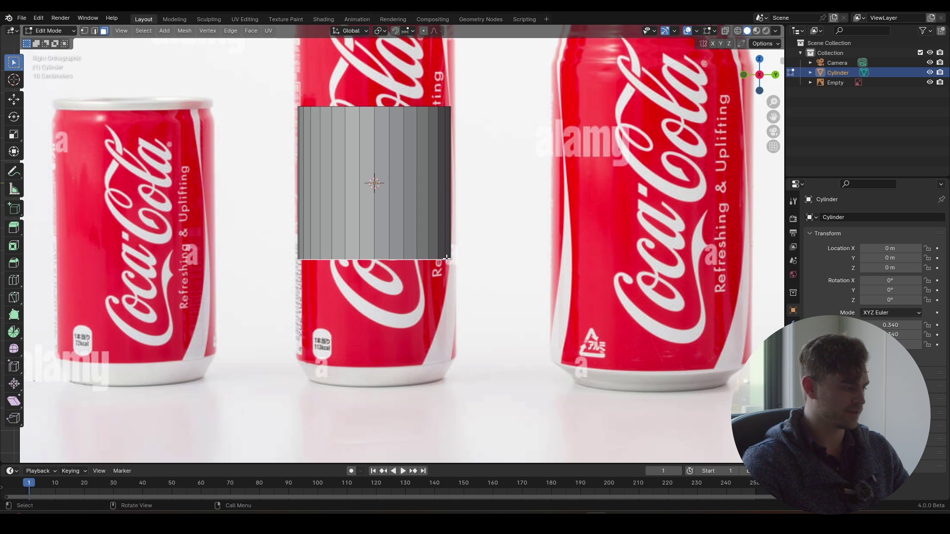
scroll(446, 257, "down", 4)
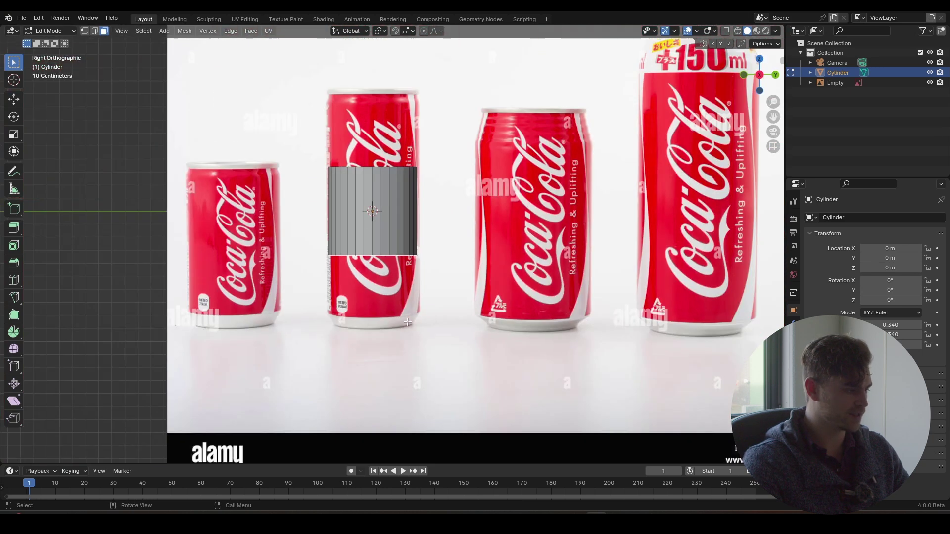
scroll(407, 322, "down", 3)
scroll(325, 101, "up", 8)
middle_click_drag(340, 249, 348, 157, "shift")
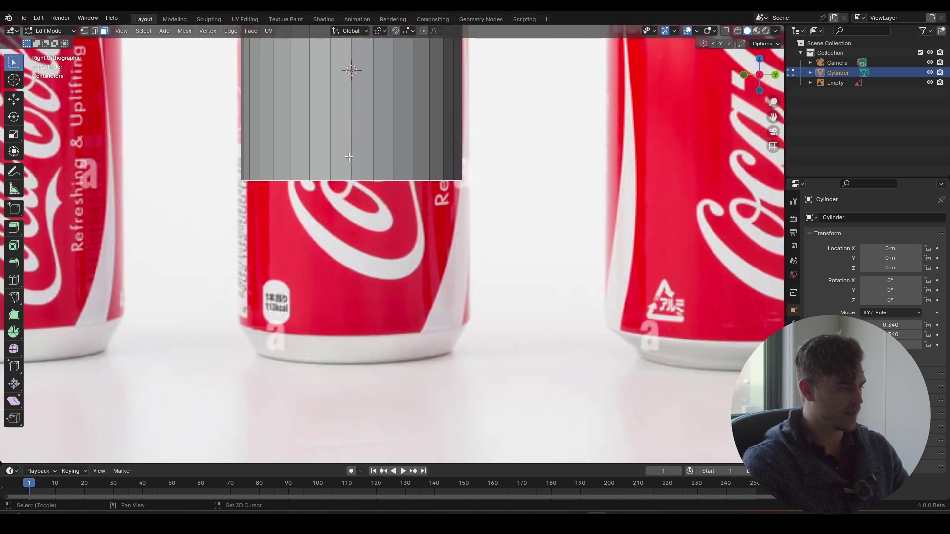
key("g")
key("z")
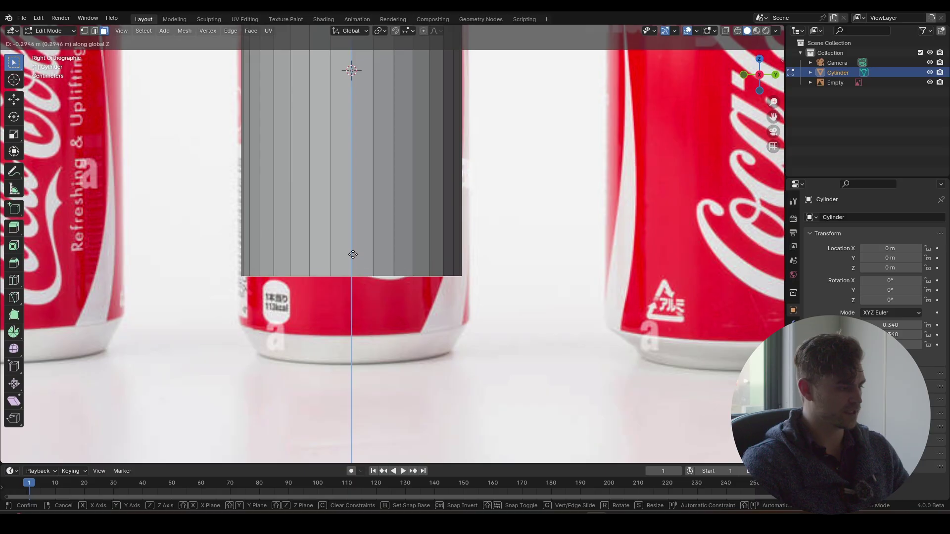
left_click(353, 302)
In Object Mode, scale the whole cylinder to about 0.349 and move it along Z to about 0.018 m to fit the can
middle_click_drag(365, 252, 367, 299, "shift")
key("Tab")
key("s")
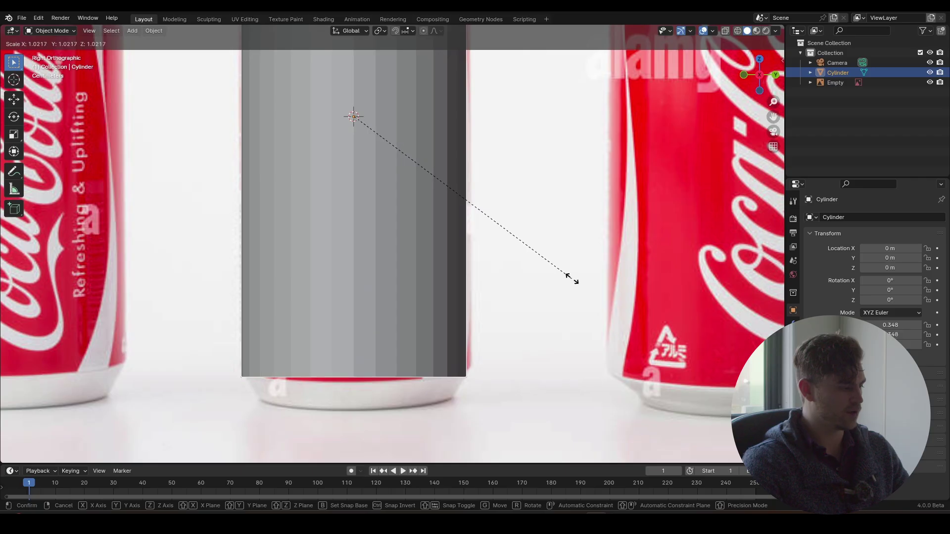
left_click(581, 281)
key("g")
key("z")
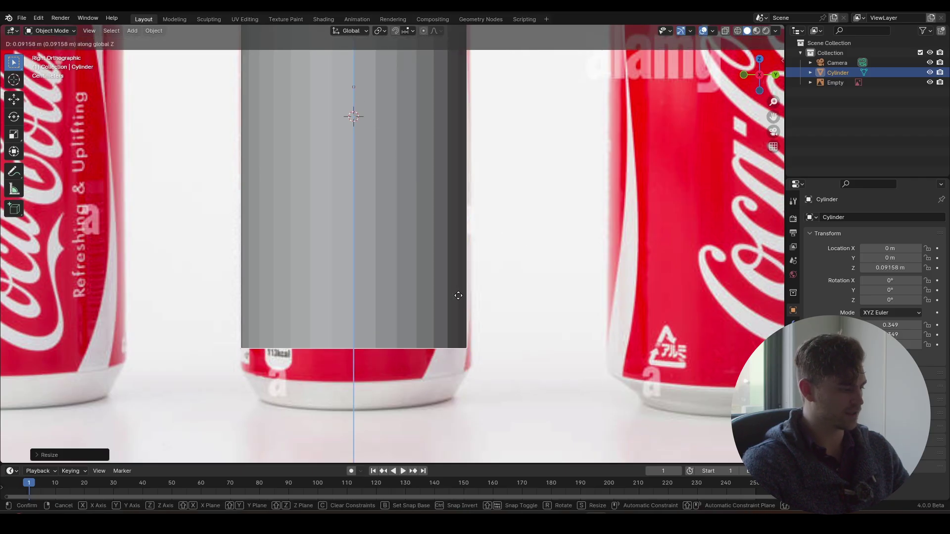
left_click(445, 322)
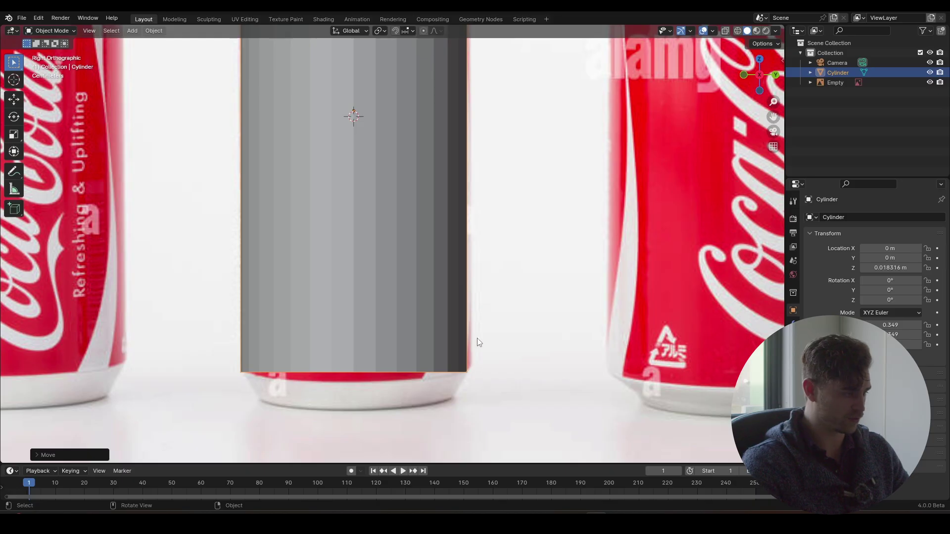
Extrude the cylinder's bottom face slightly downward in Edit Mode and scale it in to start the can's lower taper
scroll(421, 203, "down", 5)
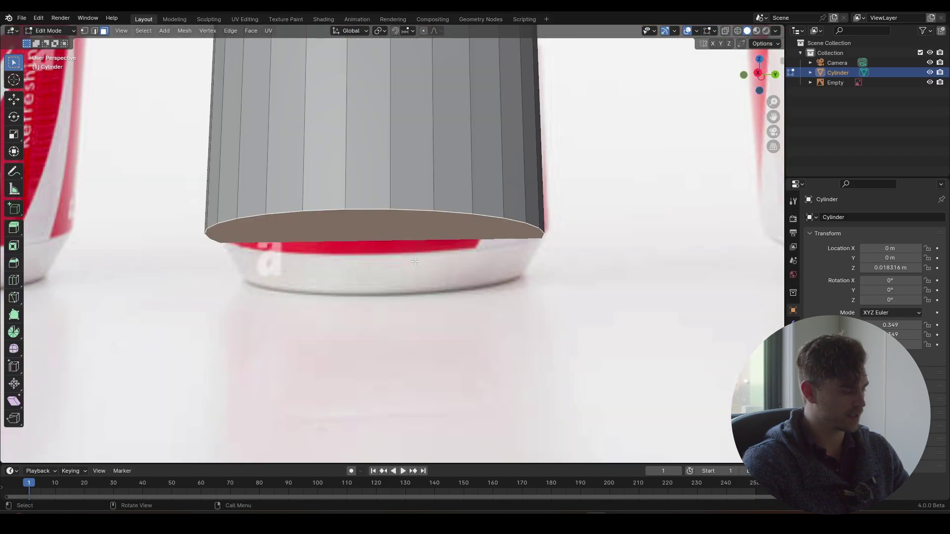
key("KP_3")
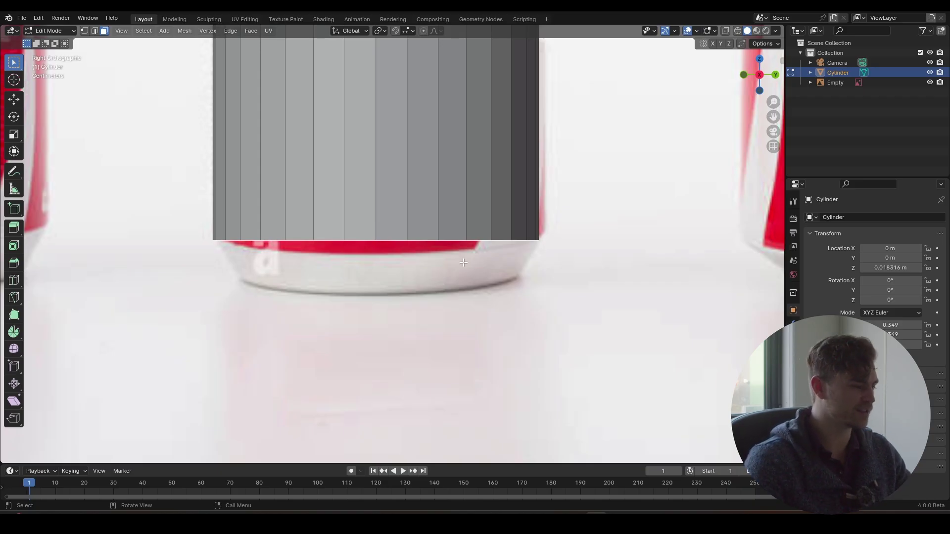
scroll(392, 246, "up", 2)
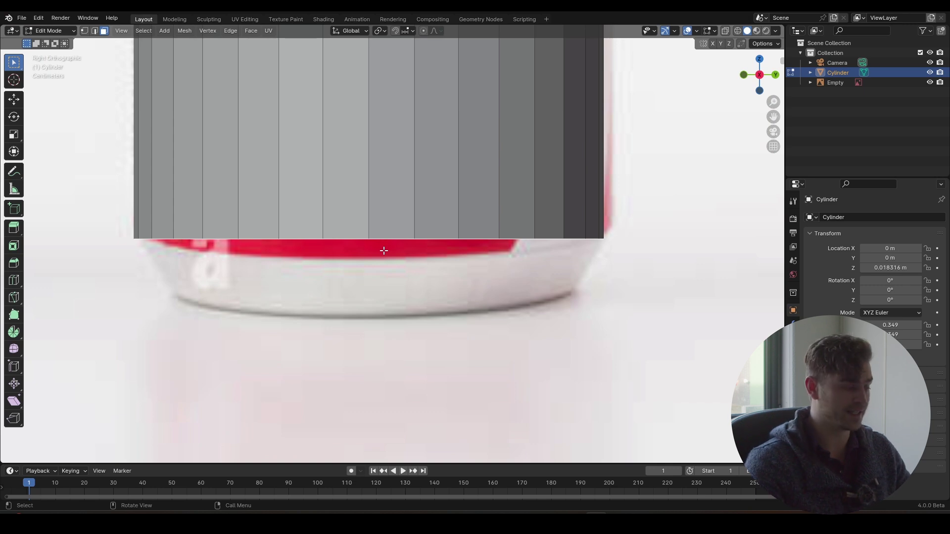
middle_click_drag(326, 250, 320, 227, "shift")
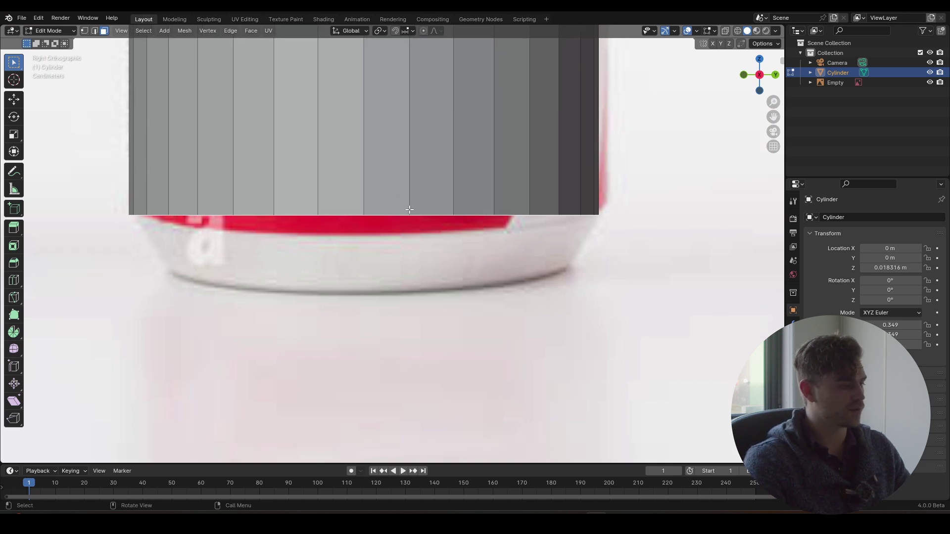
key("e")
left_click(449, 224)
key("s")
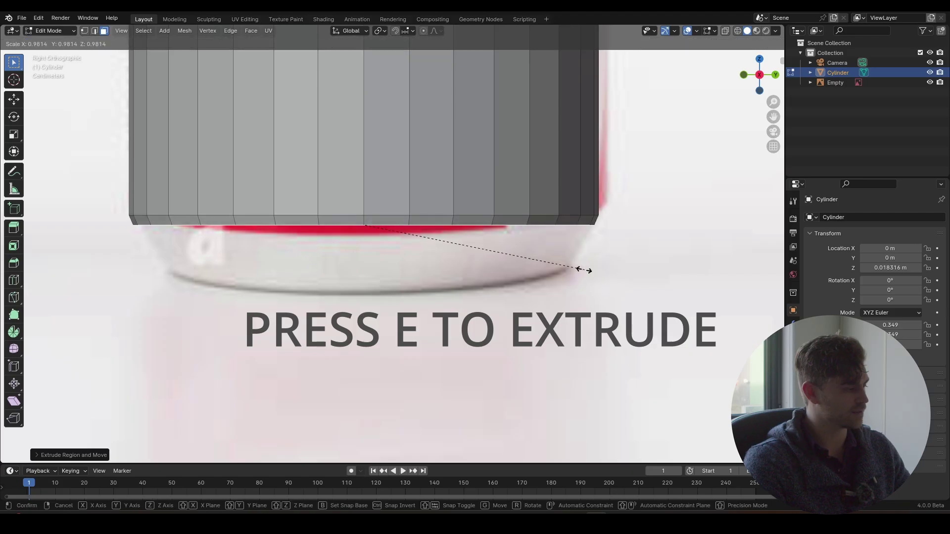
left_click(578, 270)
Extrude and narrow the bottom face again for the taper, and extrude it straight down about 0.03 m
key("e")
left_click(582, 284)
key("s")
left_click(579, 275)
key("e")
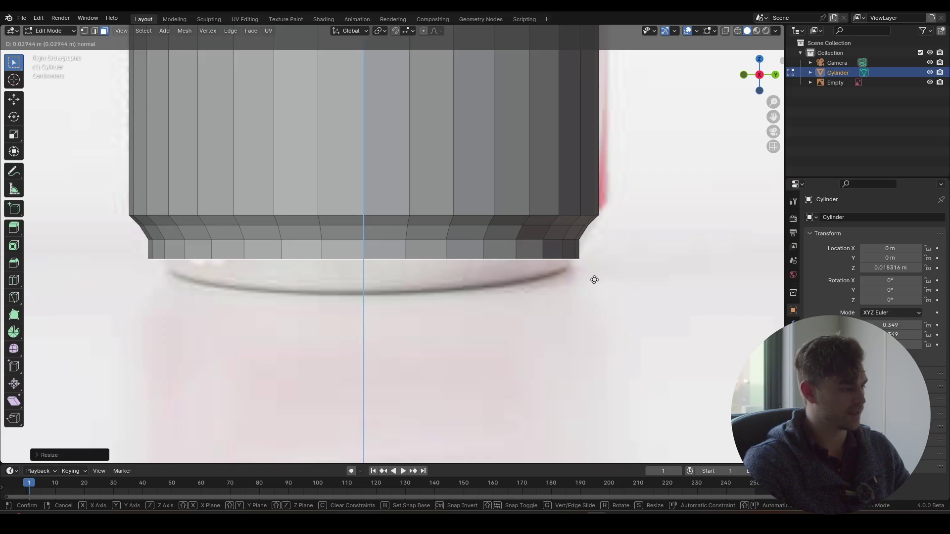
left_click(595, 281)
Inset the can's bottom face slightly to form a thin rim around its edge
scroll(484, 288, "up", 4)
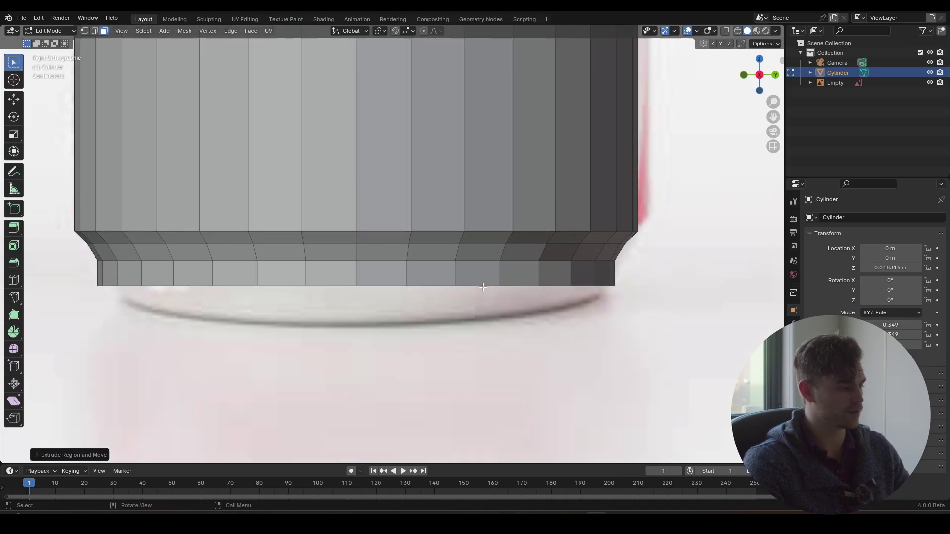
middle_click_drag(485, 288, 400, 245)
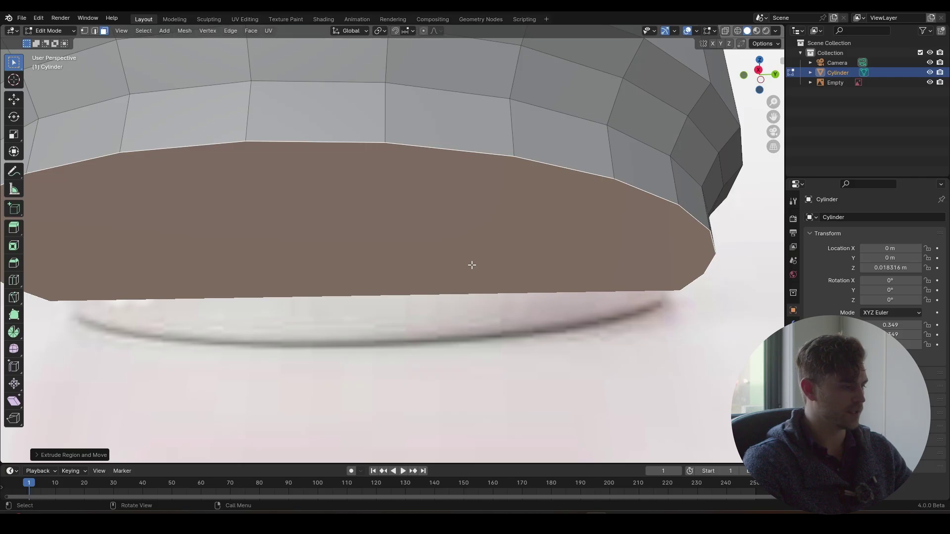
scroll(471, 265, "down", 3)
key("i")
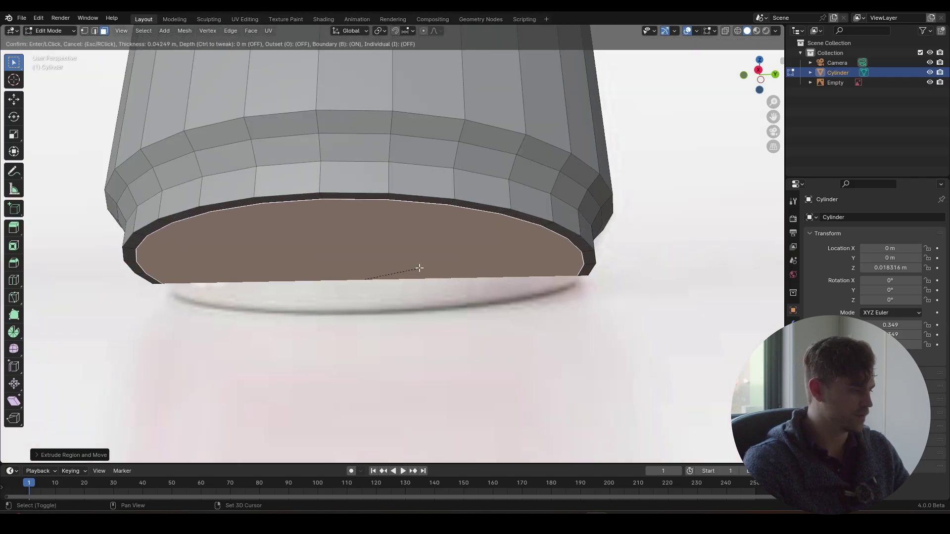
left_click(465, 269)
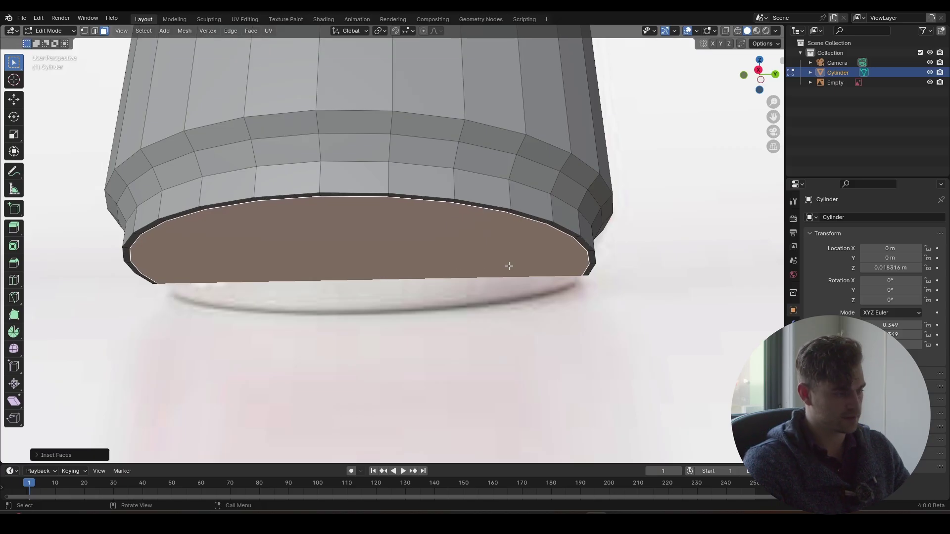
Inset the can's bottom face to a small central disc and raise it about 0.045 m along Z to make the underside concave
key("i")
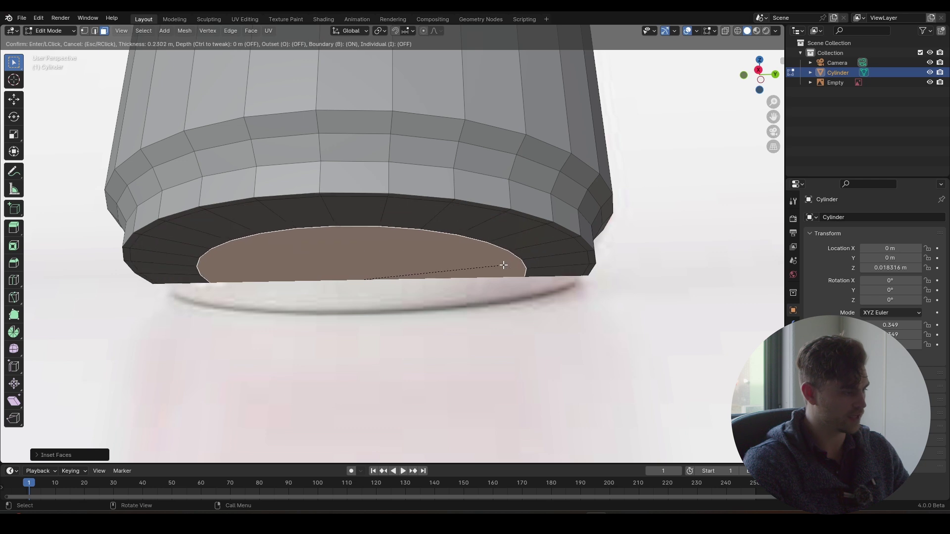
left_click(388, 280)
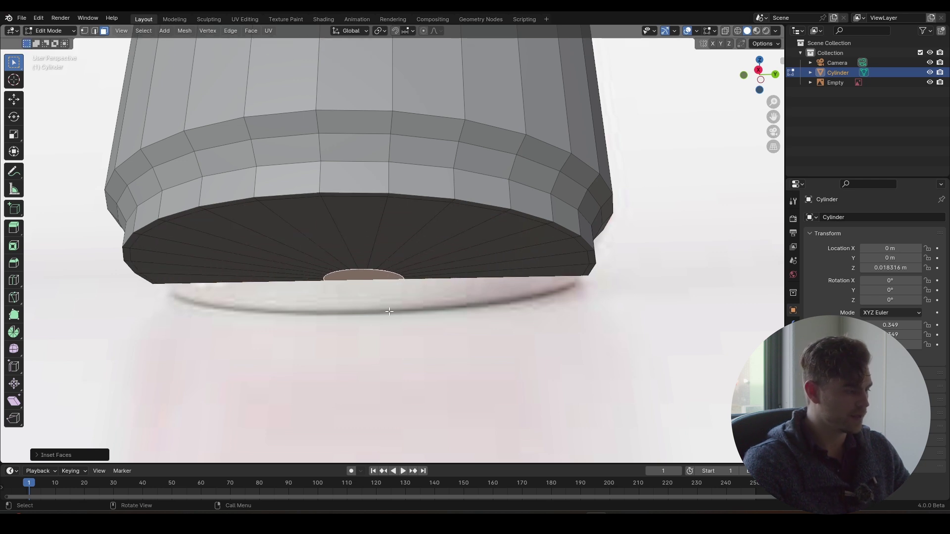
key("g")
key("z")
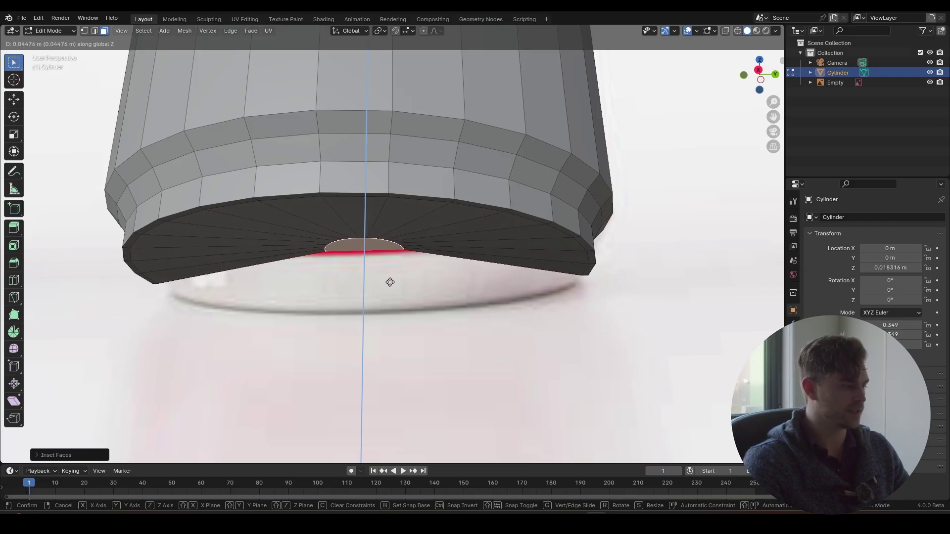
left_click(390, 281)
key("Tab")
middle_click_drag(398, 255, 396, 268)
scroll(396, 269, "down", 2)
scroll(395, 268, "down", 4)
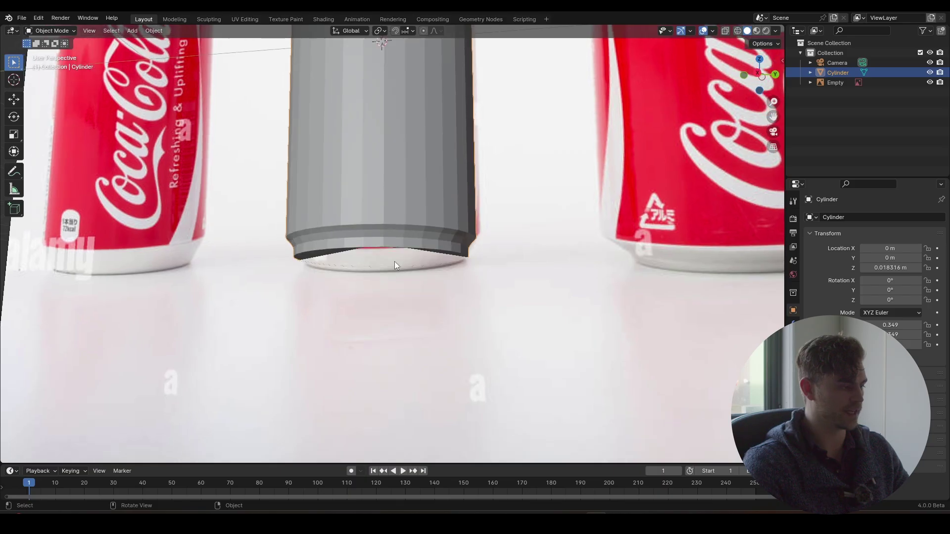
In Edit Mode, move the can's top face up along Z to just below the reference can's neck
middle_click_drag(367, 118, 374, 460)
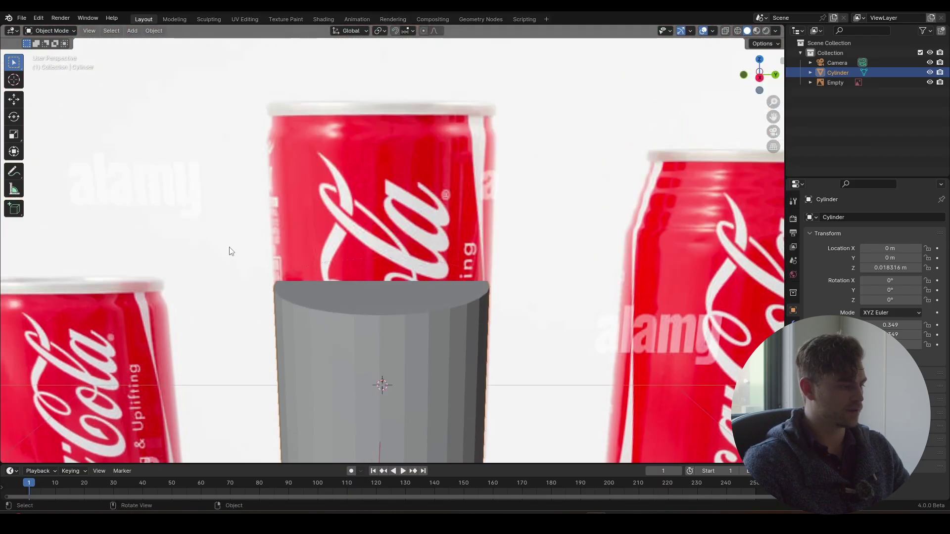
key("Tab")
key("3")
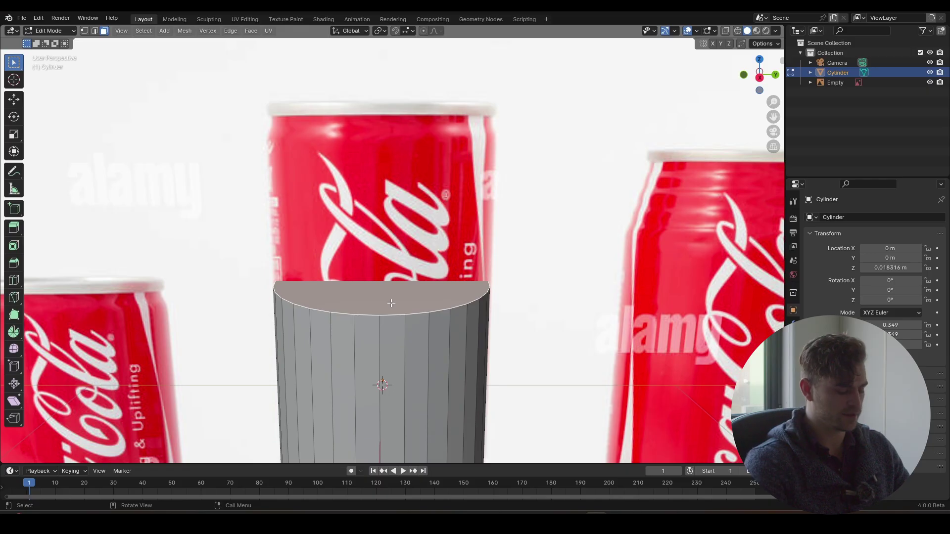
key("KP_3")
scroll(450, 174, "up", 2)
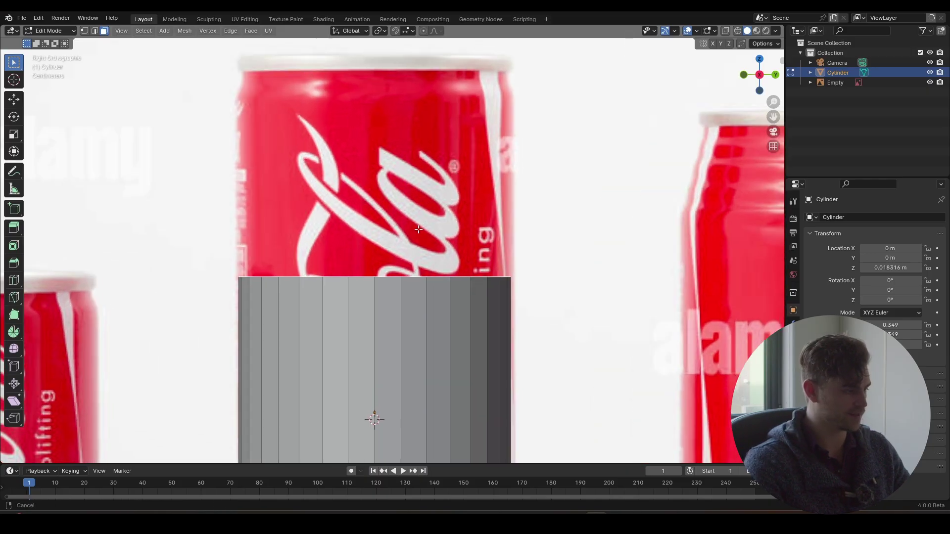
middle_click_drag(425, 225, 415, 287, "shift")
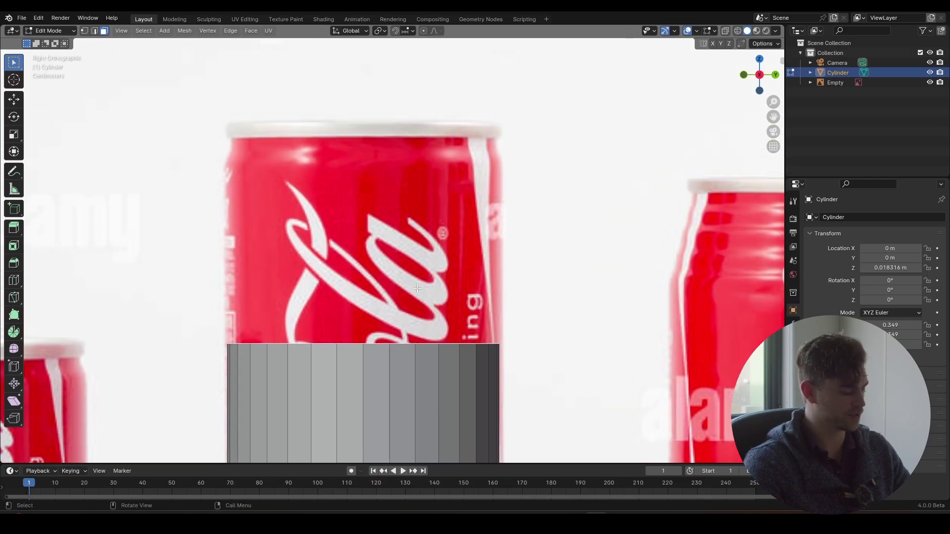
key("g")
key("z")
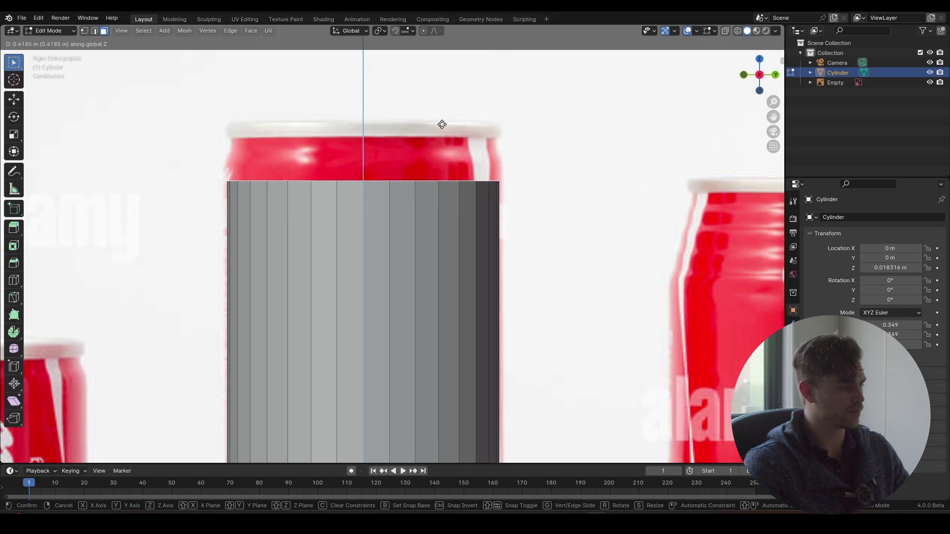
left_click(442, 119)
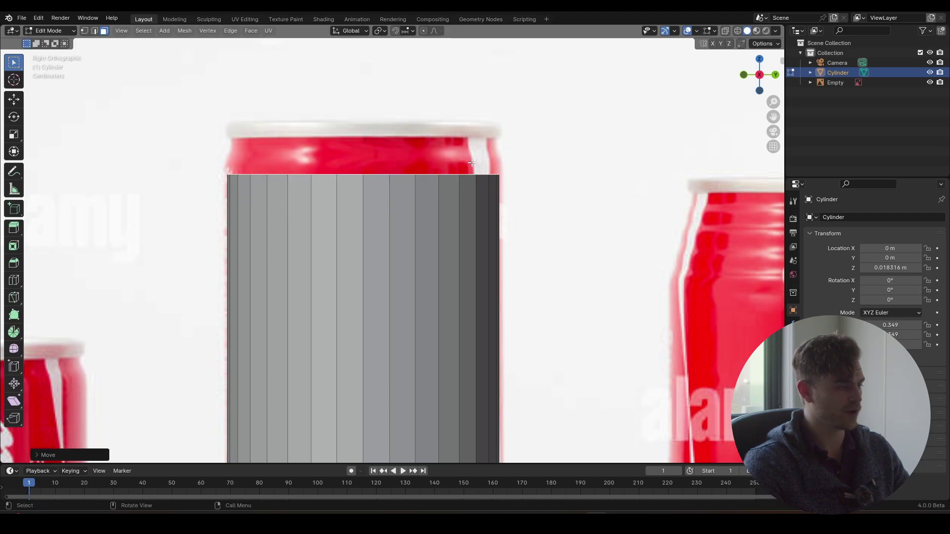
Raise the top face about 0.03 m more along Z to meet the start of the reference can's shoulder
scroll(472, 163, "up", 3)
middle_click_drag(462, 155, 497, 246, "shift")
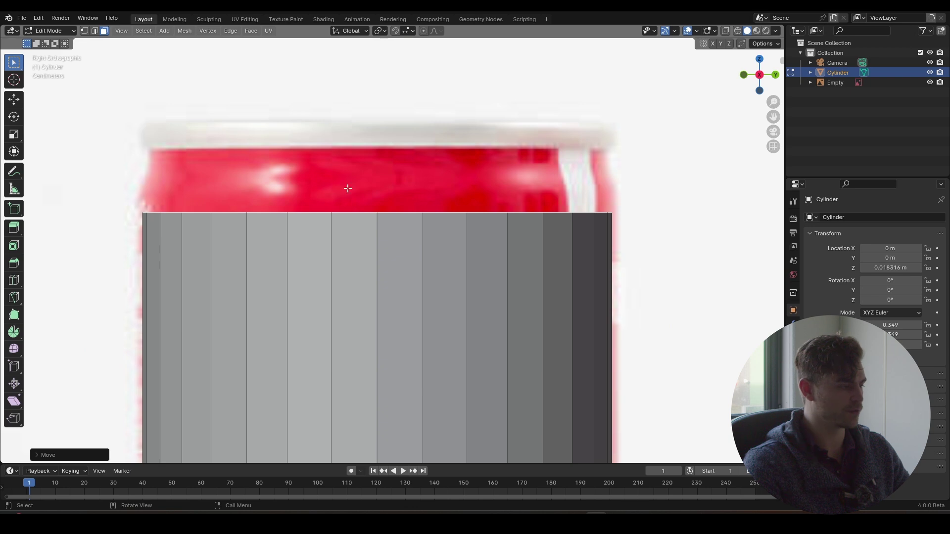
key("g")
key("z")
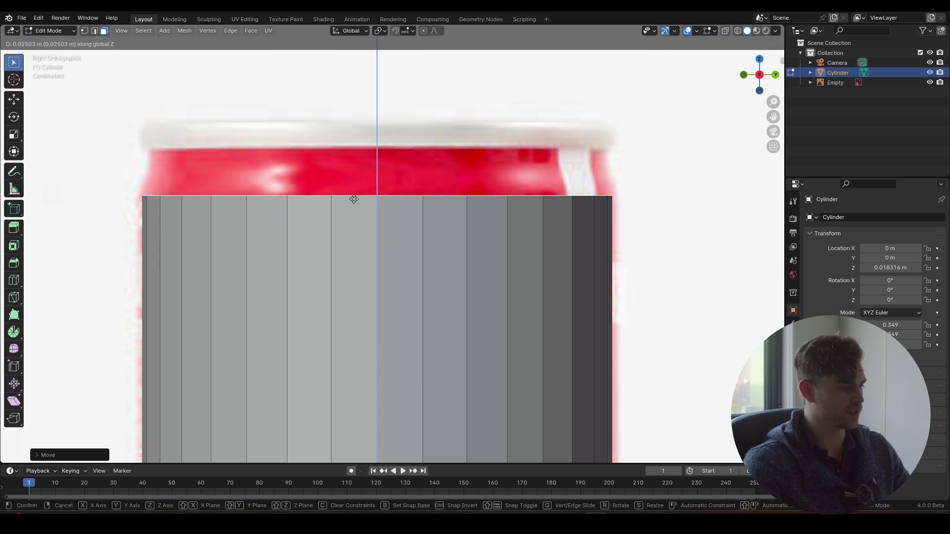
left_click(358, 194)
Extrude the top face slightly upward and scale it in to start the can's upper taper
middle_click_drag(319, 175, 337, 204, "shift")
key("KP_3")
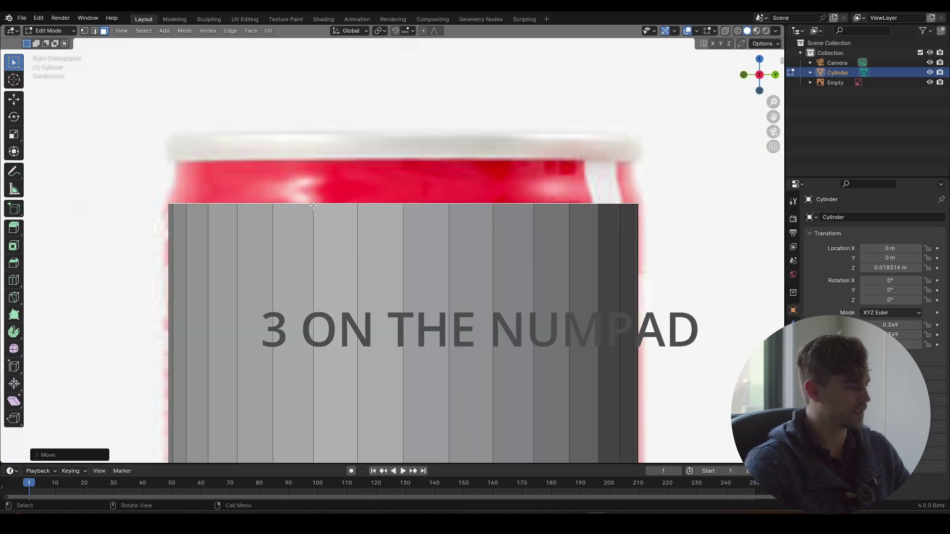
key("e")
left_click(259, 173)
key("s")
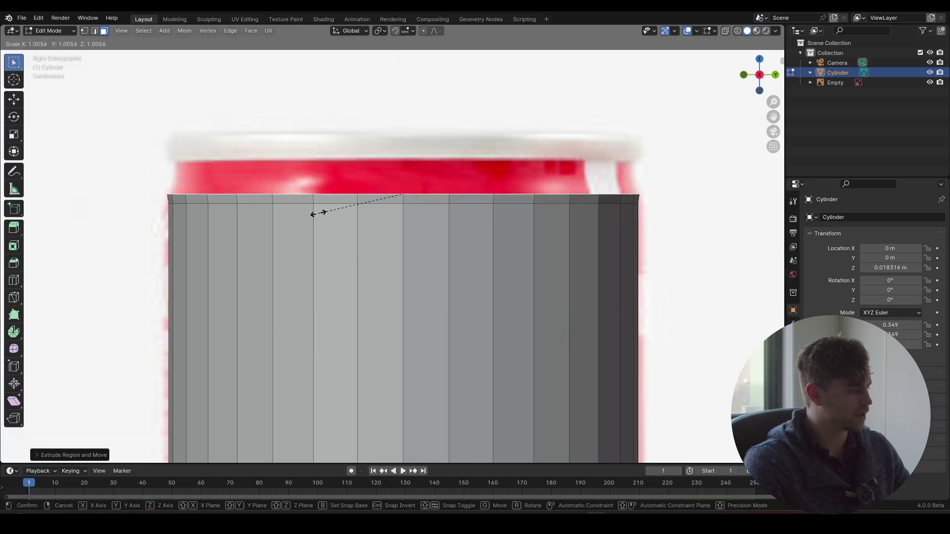
left_click(340, 198)
Extrude the top face slightly upward again and scale it in to continue the shoulder taper
key("e")
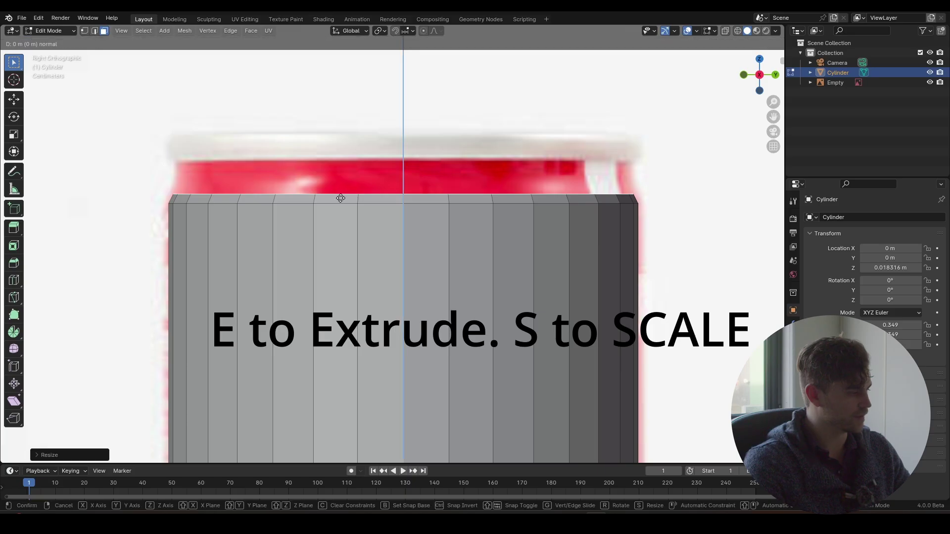
left_click(345, 190)
key("e")
left_click(363, 177)
key("s")
left_click(394, 225)
key("x")
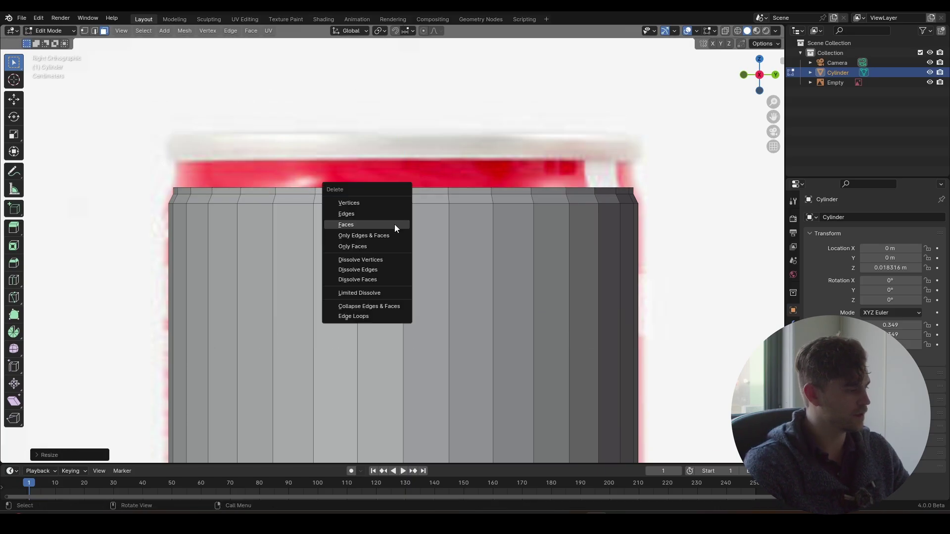
key("ctrl+z")
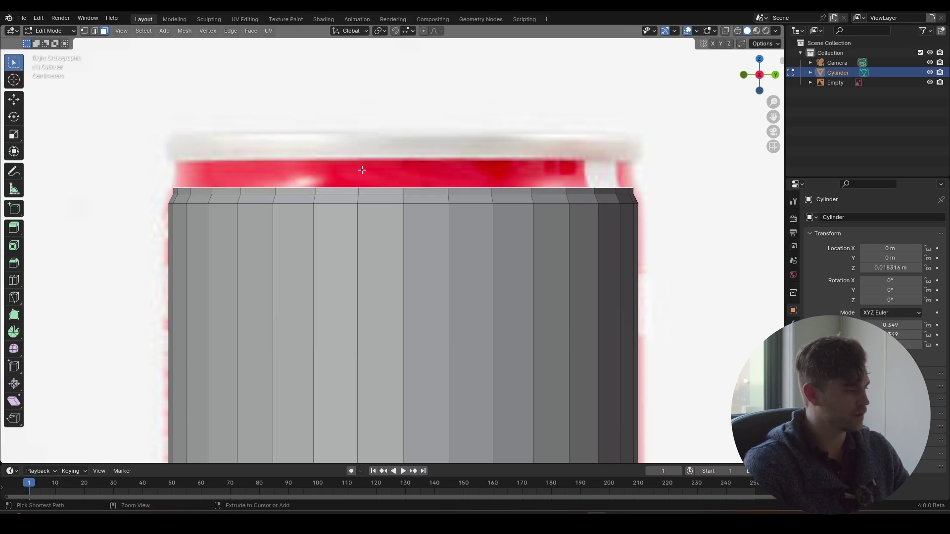
key("s")
left_click(351, 220)
Extrude and narrow the top face once more, and extrude it straight up to the underside of the reference can's rim
key("e")
left_click(357, 212)
key("s")
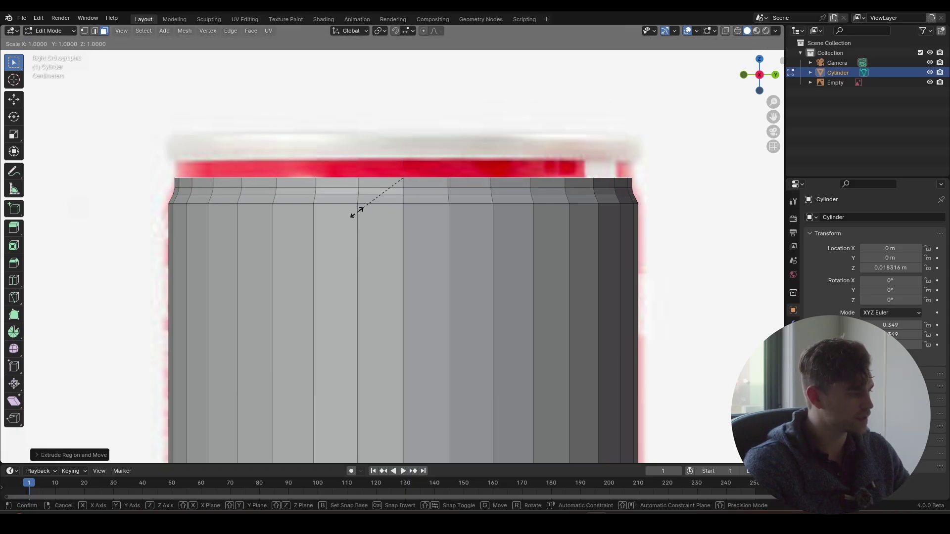
left_click(360, 210)
key("e")
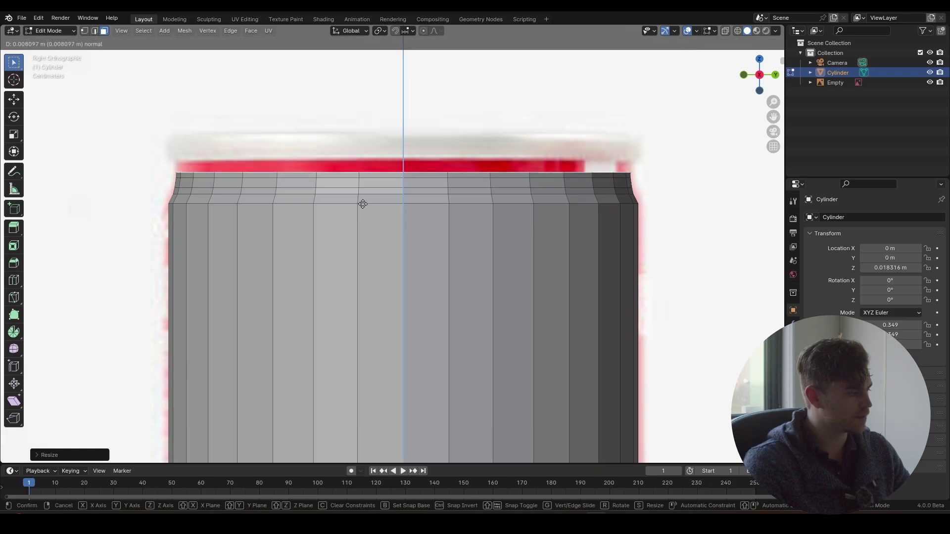
left_click(371, 190)
middle_click_drag(371, 189, 358, 185)
scroll(358, 186, "down", 2)
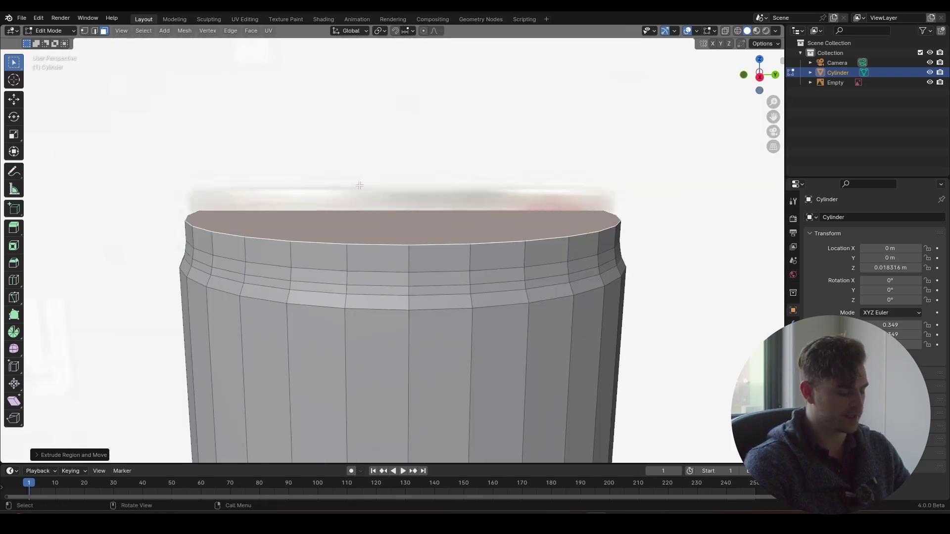
Scale a new top-face extrusion outward to form the rim's underside and nudge it up slightly along Z
key("KP_3")
scroll(366, 179, "up", 3)
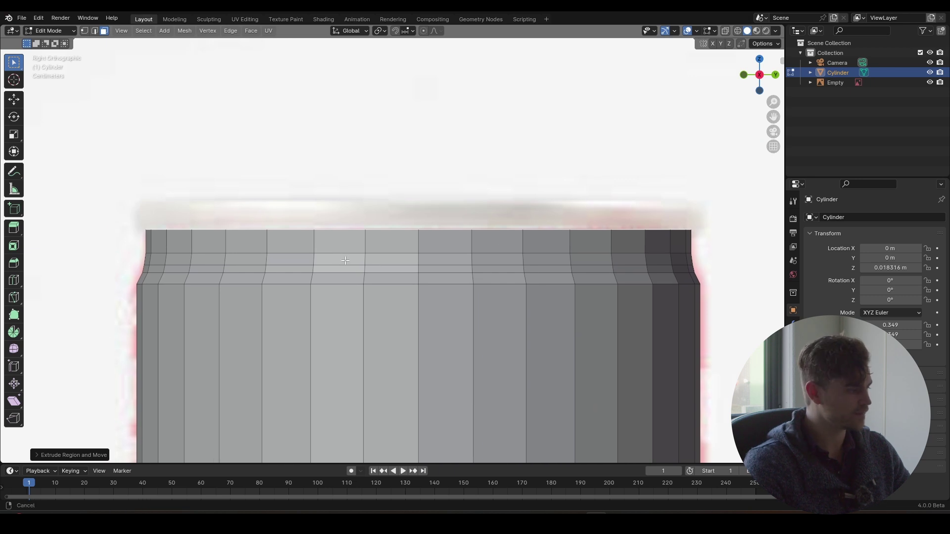
middle_click_drag(423, 285, 417, 301, "shift")
key("s")
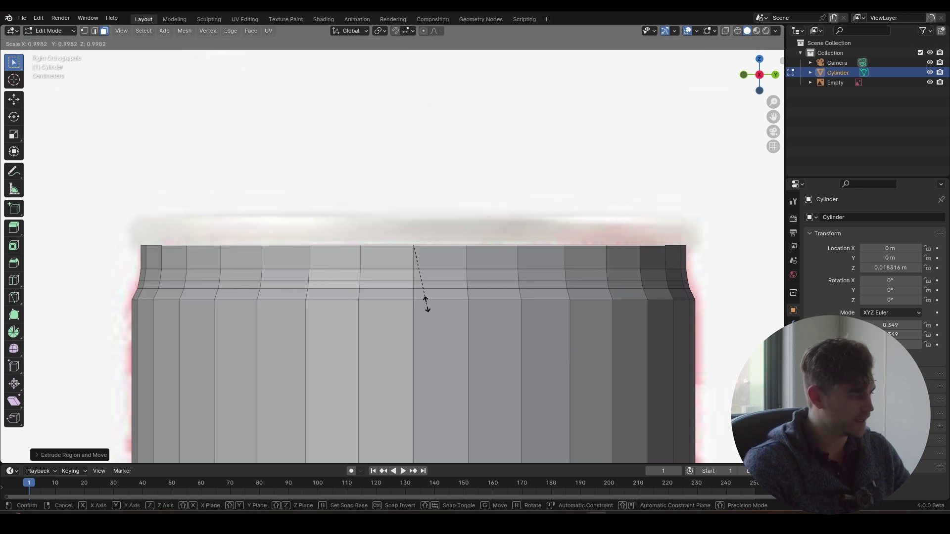
left_click(462, 319)
key("g")
key("z")
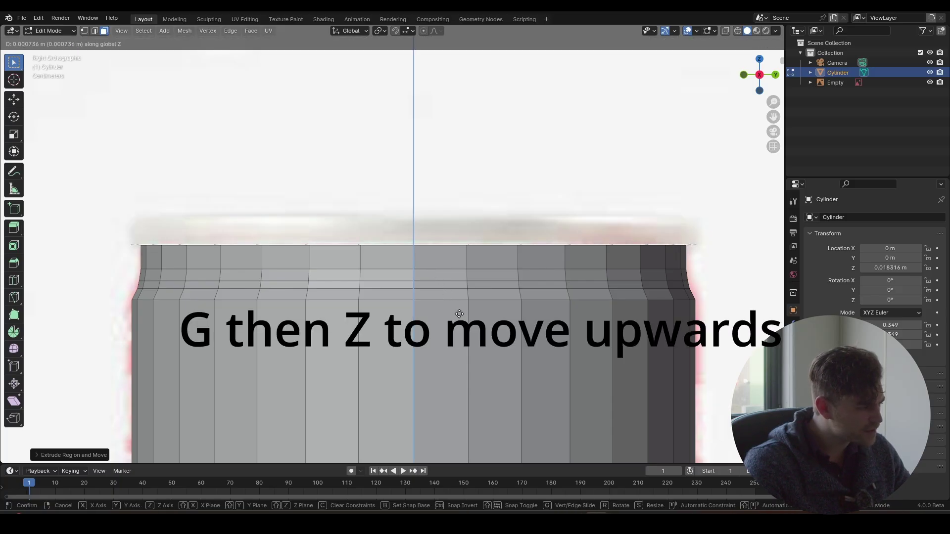
left_click(459, 310)
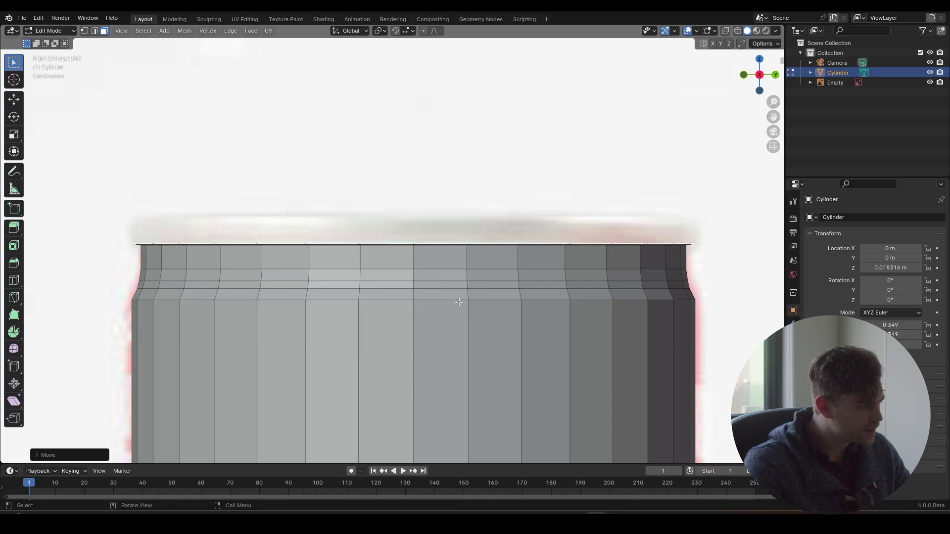
Adjust the rim face's width, then extrude it slightly upward and scale it out to flare the lower rim
key("s")
left_click(462, 303)
key("e")
left_click(462, 295)
key("s")
left_click(469, 301)
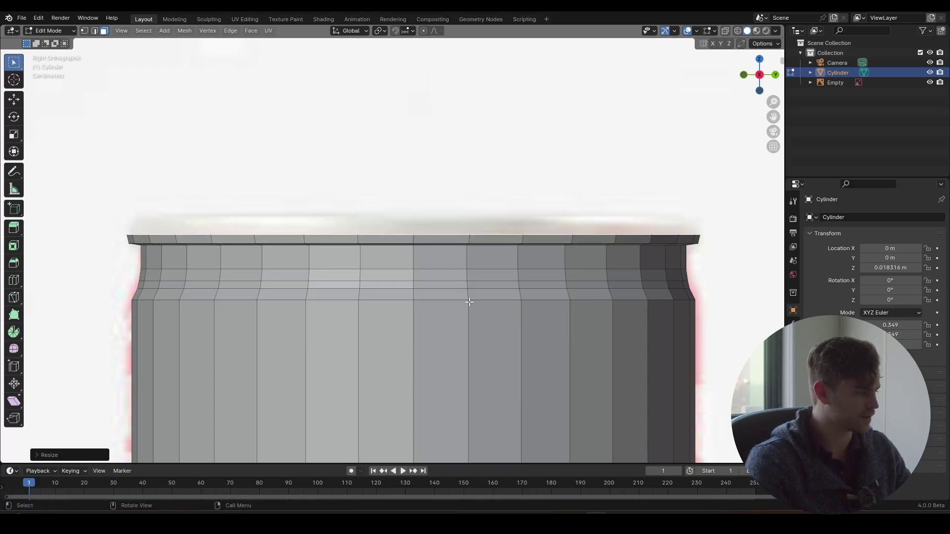
Extrude the rim's top face upward and scale it slightly wider to form the rim's outer side
key("e")
left_click(651, 302)
key("s")
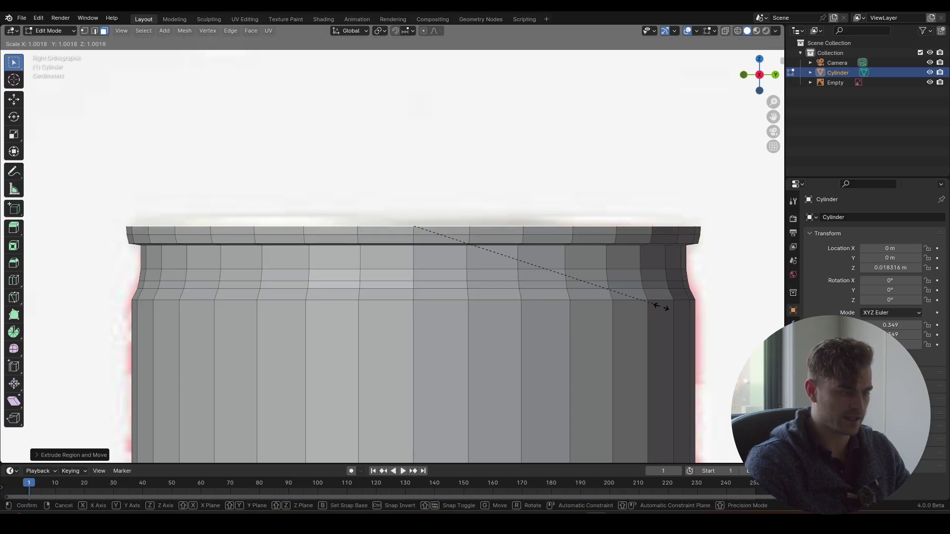
left_click(676, 310)
Extrude the rim's top face upward twice, scaling it in each time to round off the upper rim
key("e")
left_click(678, 305)
key("s")
left_click(675, 303)
key("e")
left_click(677, 300)
key("s")
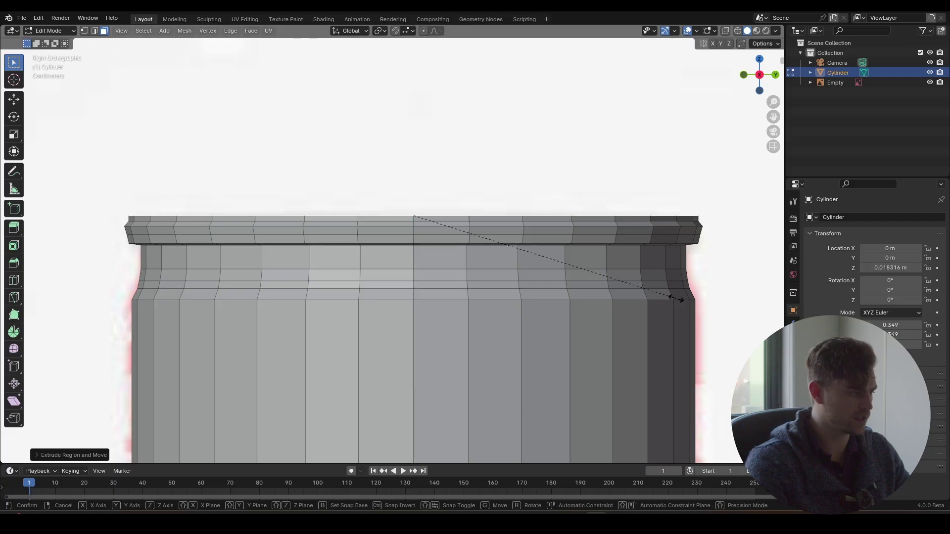
left_click(680, 300)
Extrude the rim's top face slightly once more and scale it to about 0.99 to finish the rounded edge
scroll(414, 212, "up", 3)
scroll(413, 212, "up", 2, "shift")
scroll(221, 212, "down", 3)
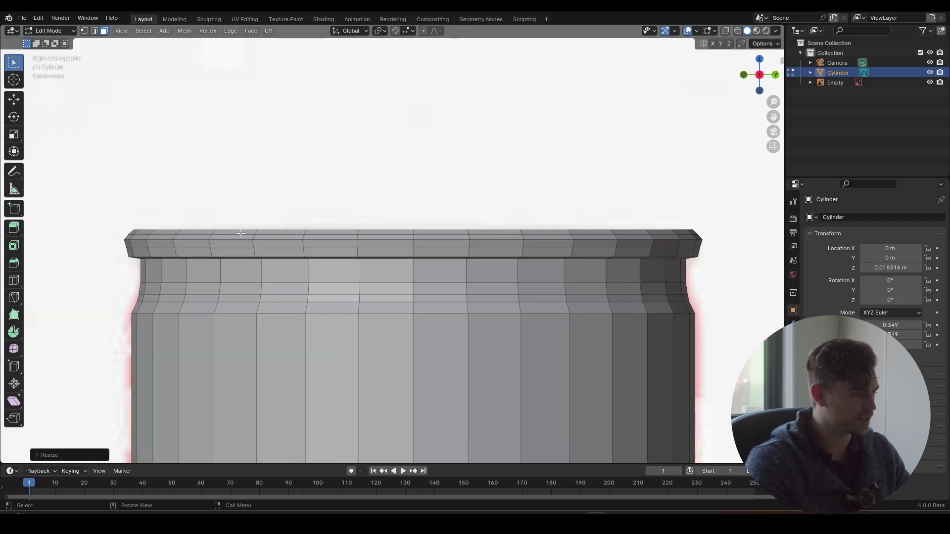
key("e")
key("s")
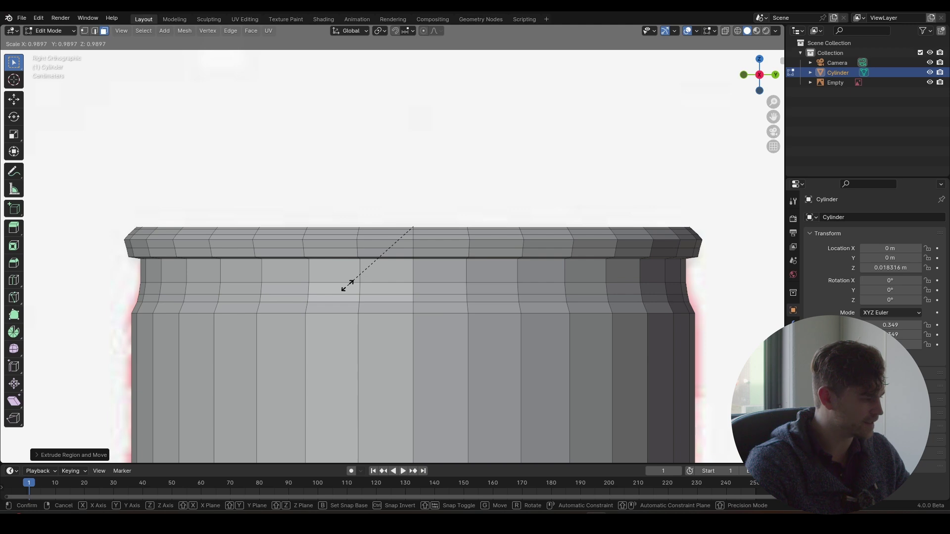
left_click(348, 285)
Apply Shade Smooth to the whole can in Object Mode
middle_click_drag(348, 285, 280, 288)
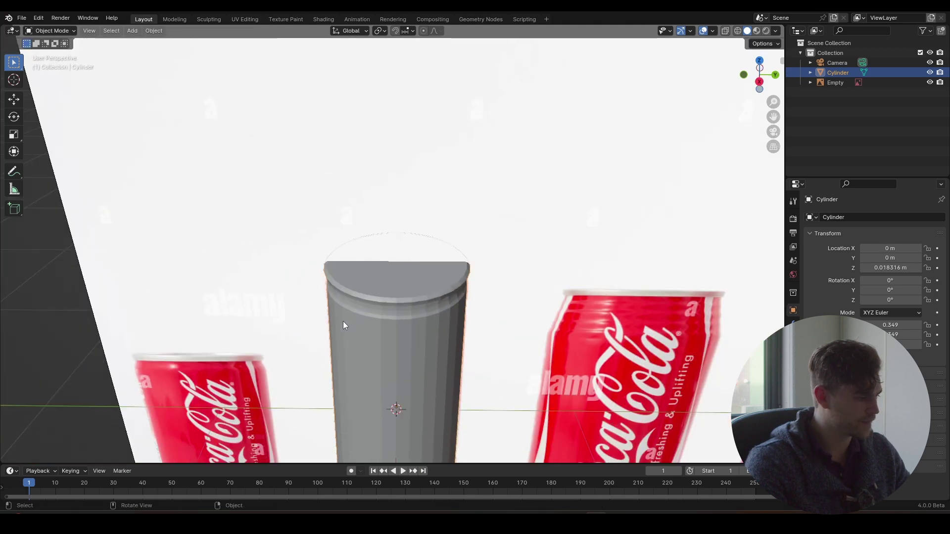
middle_click_drag(343, 321, 337, 249)
scroll(359, 262, "down", 5)
right_click(337, 251)
left_click(337, 250)
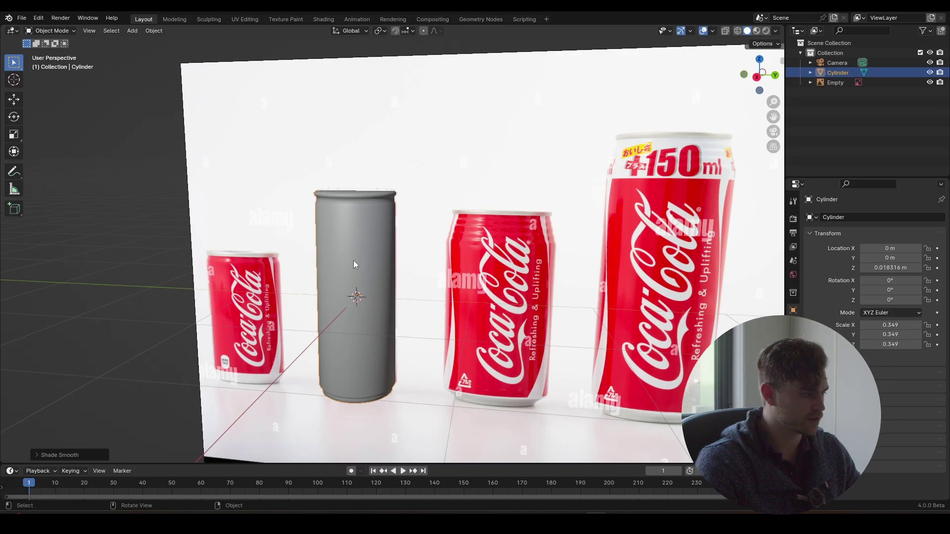
Add a Subdivision modifier to the can with 3 viewport levels and show its settings
key("ctrl+2")
scroll(375, 253, "up", 3)
middle_click_drag(384, 257, 403, 272, "shift")
left_click(793, 325)
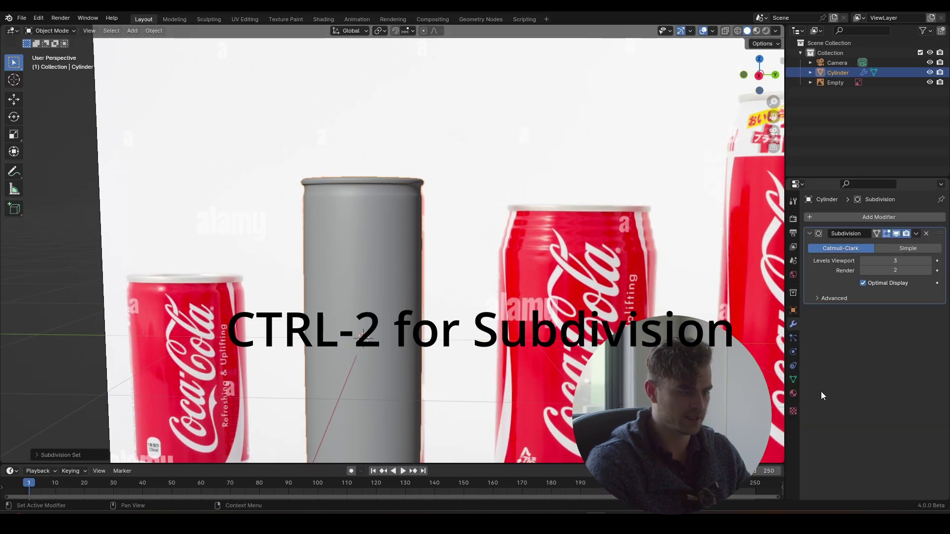
Turn on Auto Smooth in the can mesh's normals settings
left_click(793, 379)
left_click(830, 408)
left_click(863, 423)
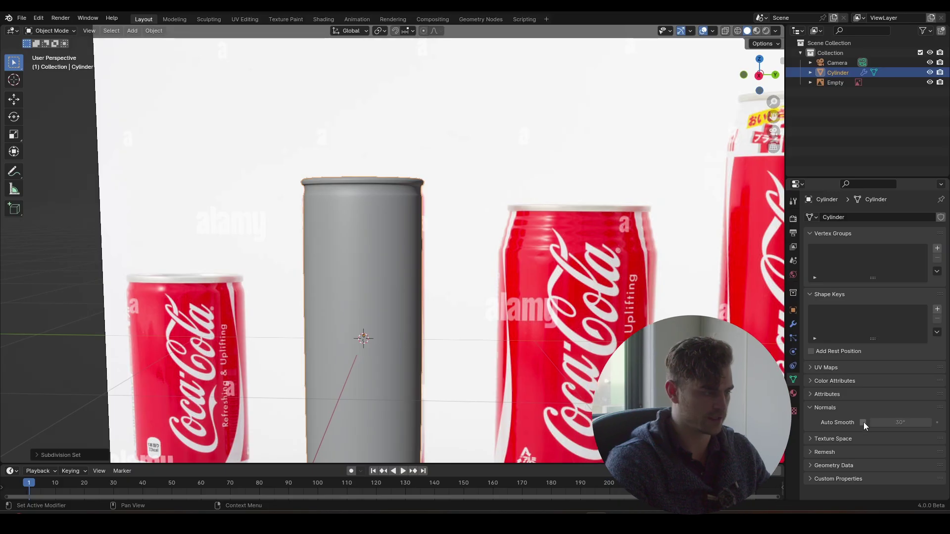
Dissolve the extra horizontal edge loop just above the base of the can's shoulder and return to Object Mode
scroll(372, 224, "down", 3)
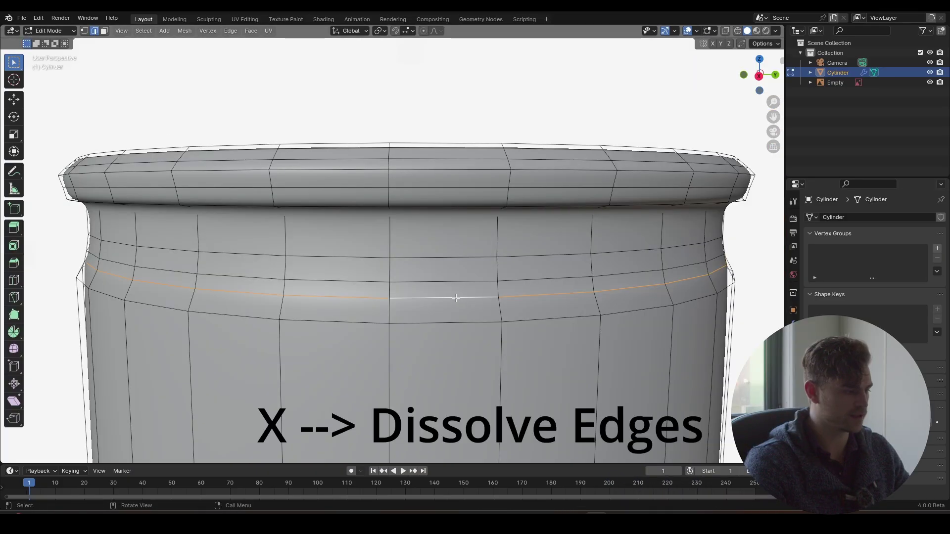
key("x")
left_click(446, 342)
key("Tab")
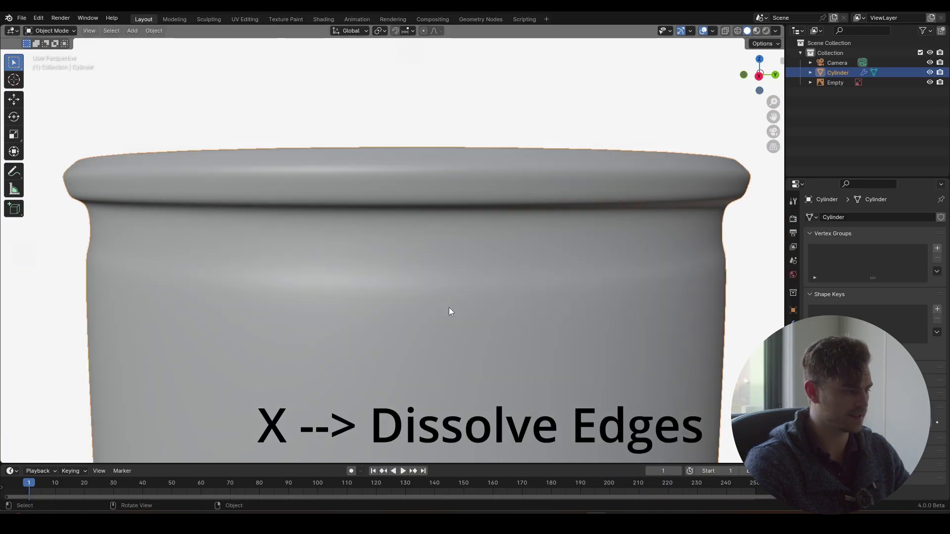
Slide the middle horizontal edge loop of the can's shoulder and scale it up to about 1.003, ending in Object Mode
scroll(450, 316, "down", 7)
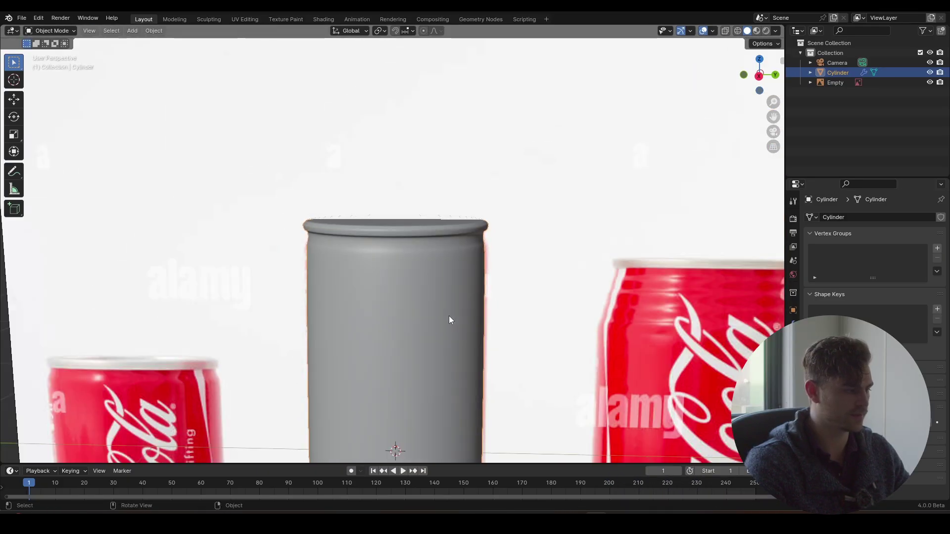
scroll(449, 316, "down", 2)
mouse_move(449, 316)
middle_mouse_down("shift")
mouse_move(446, 253)
mouse_move(465, 307)
middle_mouse_up("shift")
key("Tab")
left_click(539, 307, "alt")
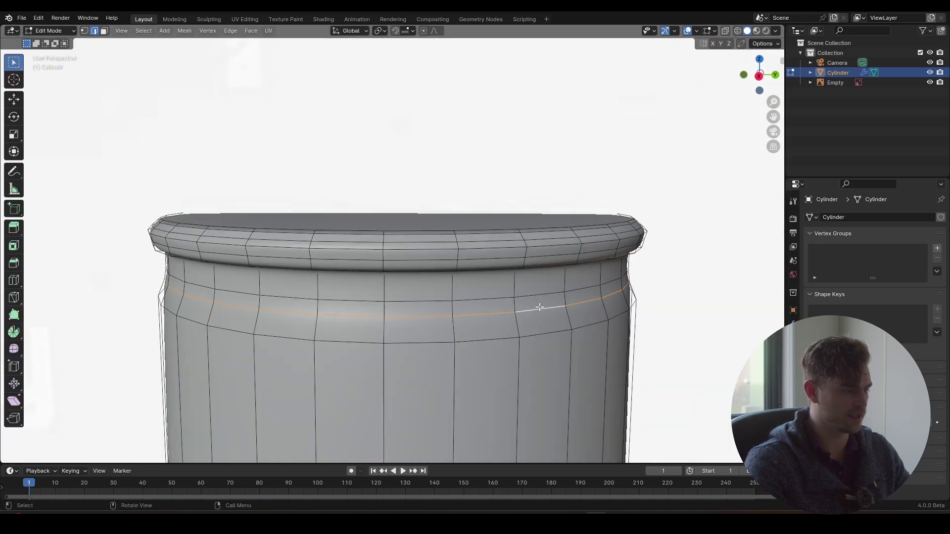
key("g")
key("g")
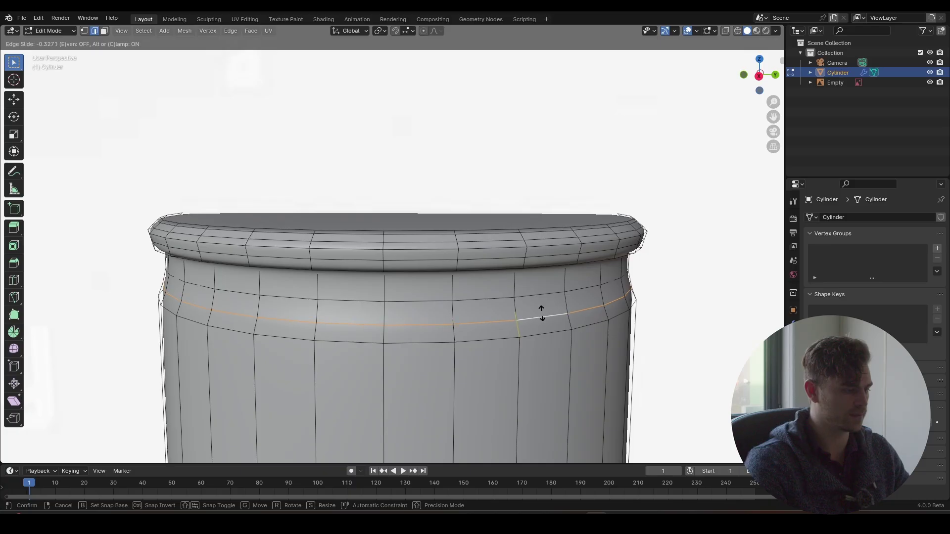
left_click(542, 311)
key("s")
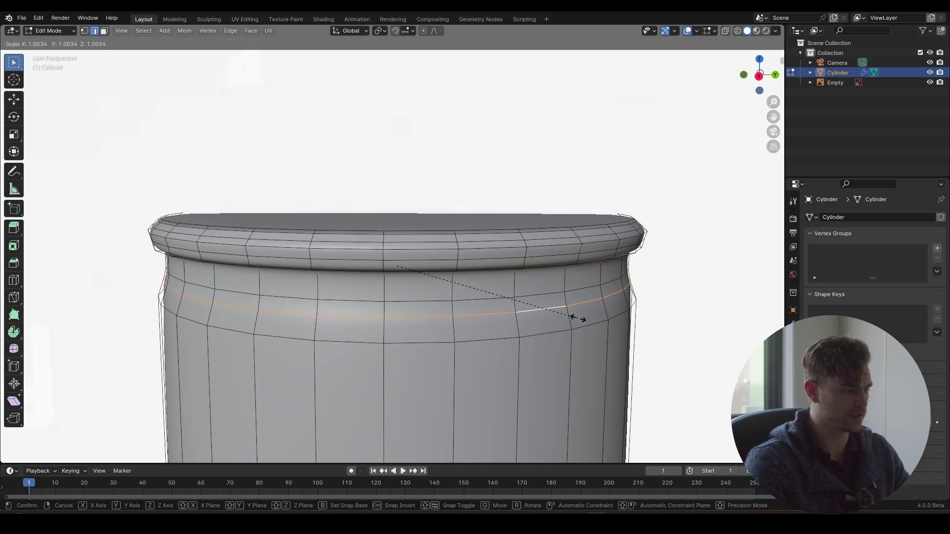
left_click(578, 319)
key("Tab")
middle_click_drag(570, 315, 565, 308)
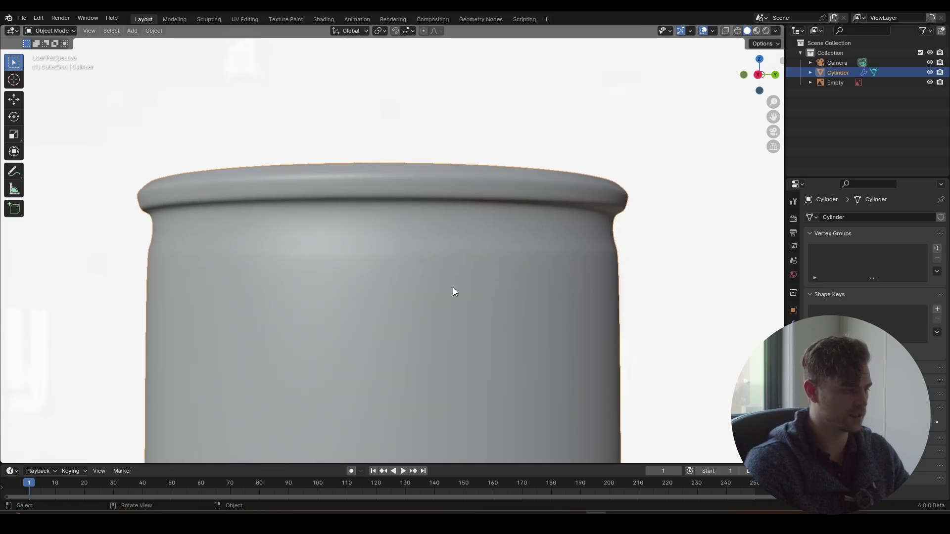
Save the project as "Free Course Can"
scroll(453, 288, "down", 8)
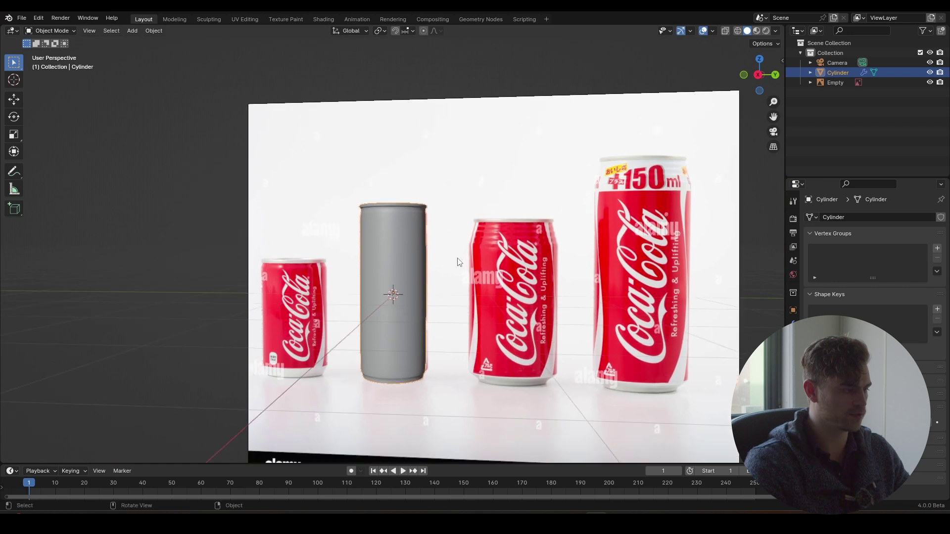
middle_click_drag(459, 262, 425, 229)
key("ctrl+s")
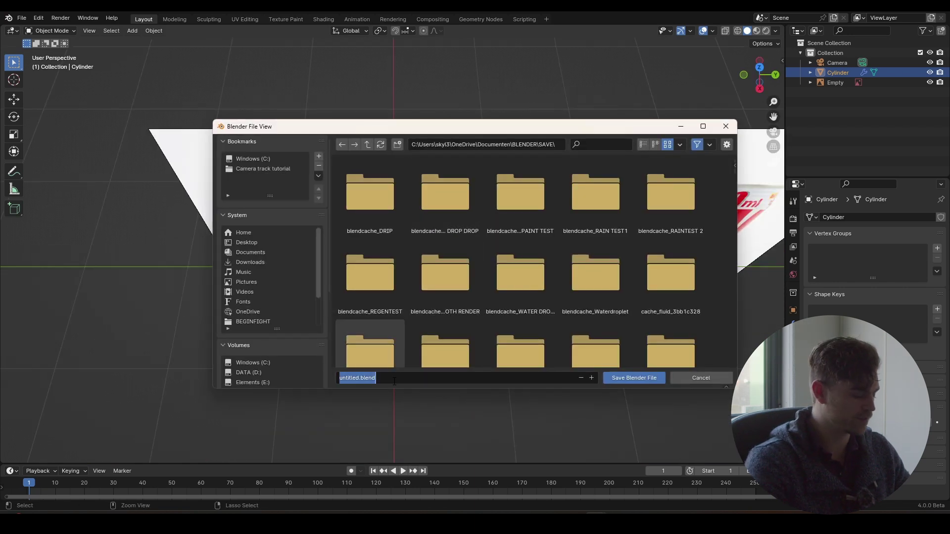
type("Free Course Can")
key("Return")
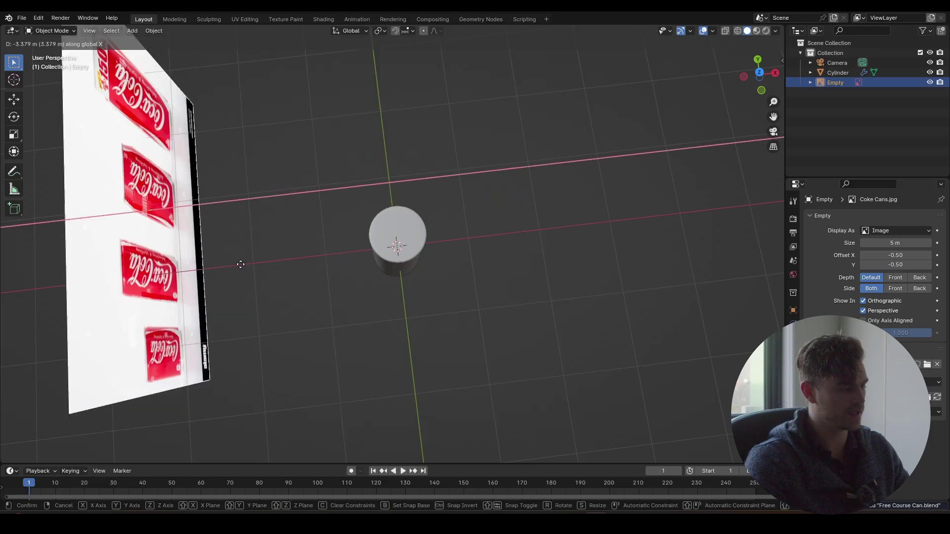
Add Can Top View.jpg as a reference image
middle_click_drag(414, 281, 411, 272)
key("shift+a")
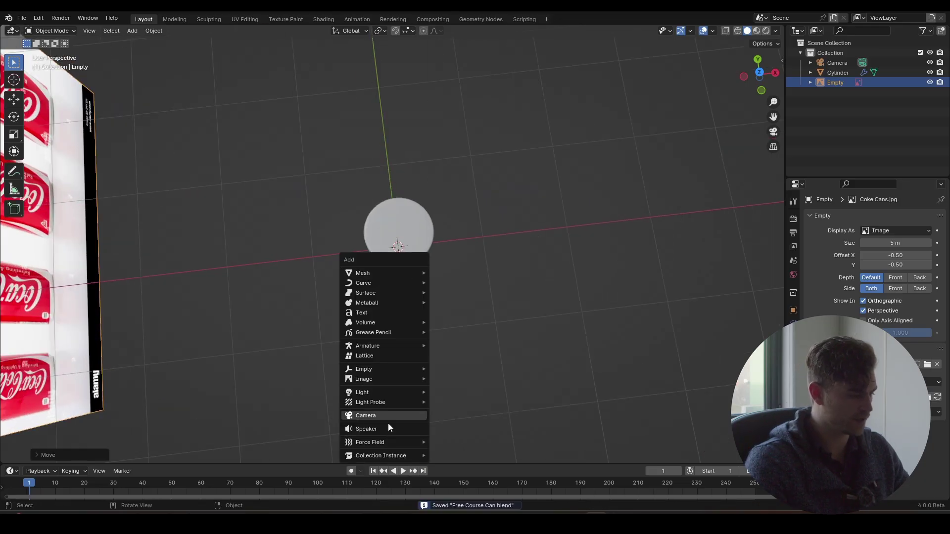
mouse_move(389, 441)
mouse_move(387, 378)
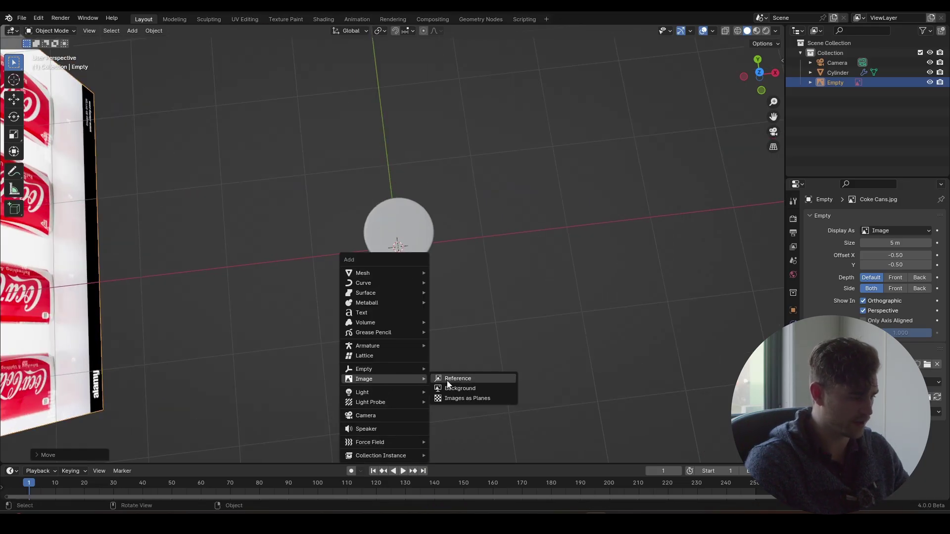
left_click(454, 379)
double_click(525, 213)
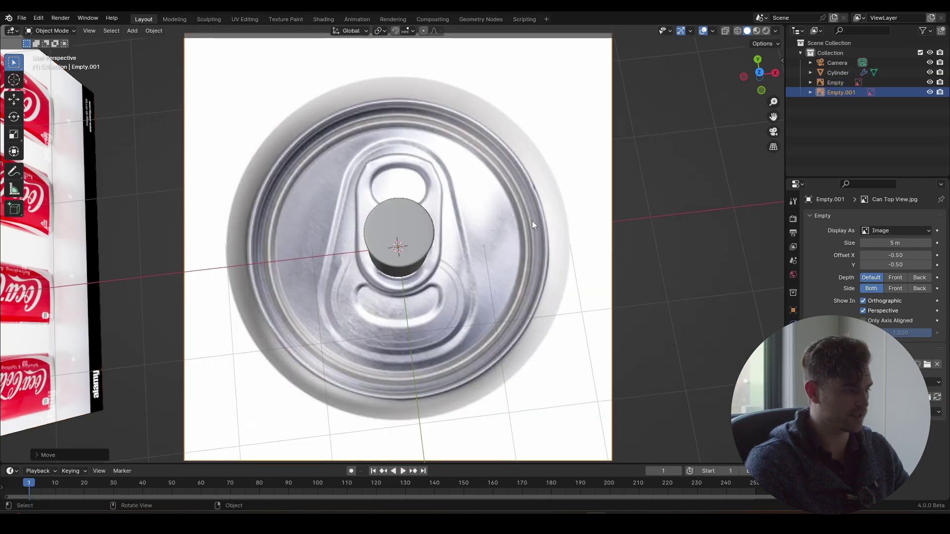
Rotate the can-top reference image until its pull tab stands upright, then scale it down to match the can's outline from above
key("KP_7")
scroll(485, 251, "up", 3)
key("r")
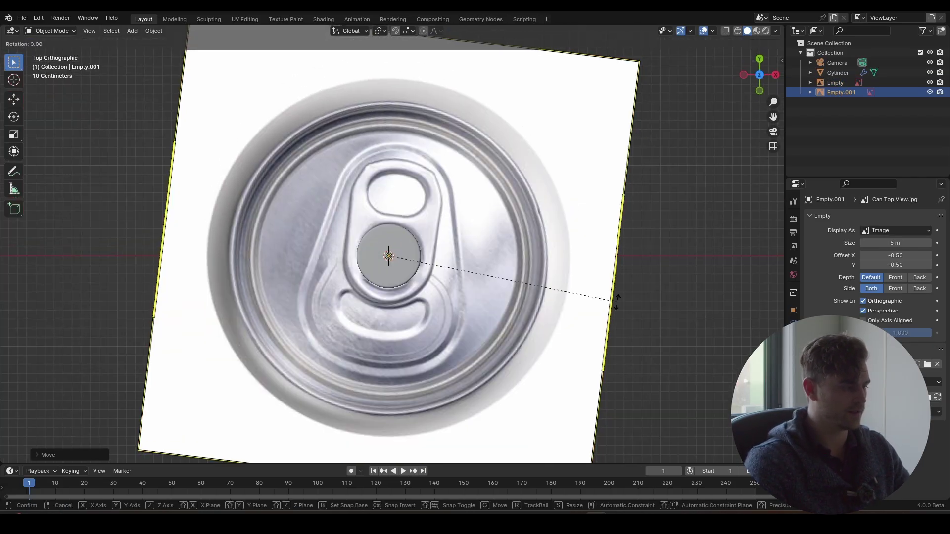
left_click(639, 273)
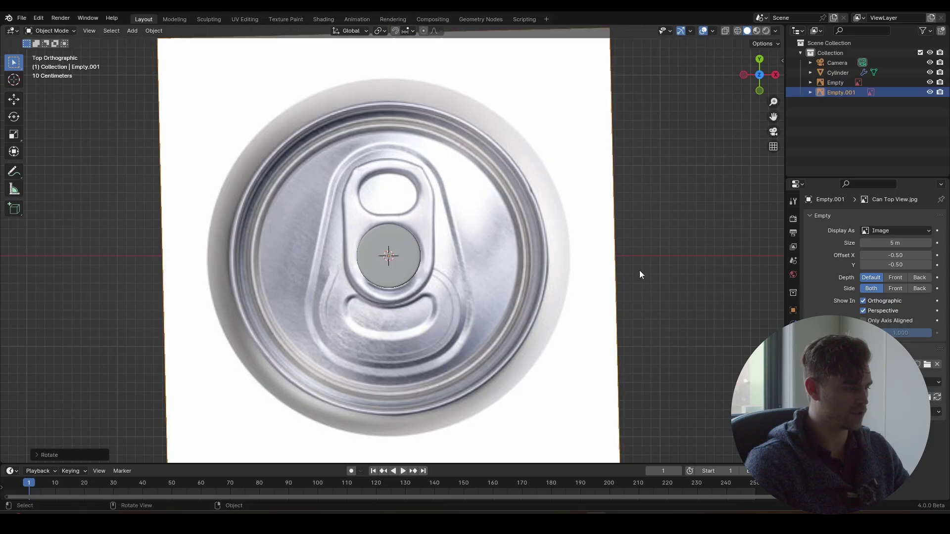
key("s")
left_click(440, 257)
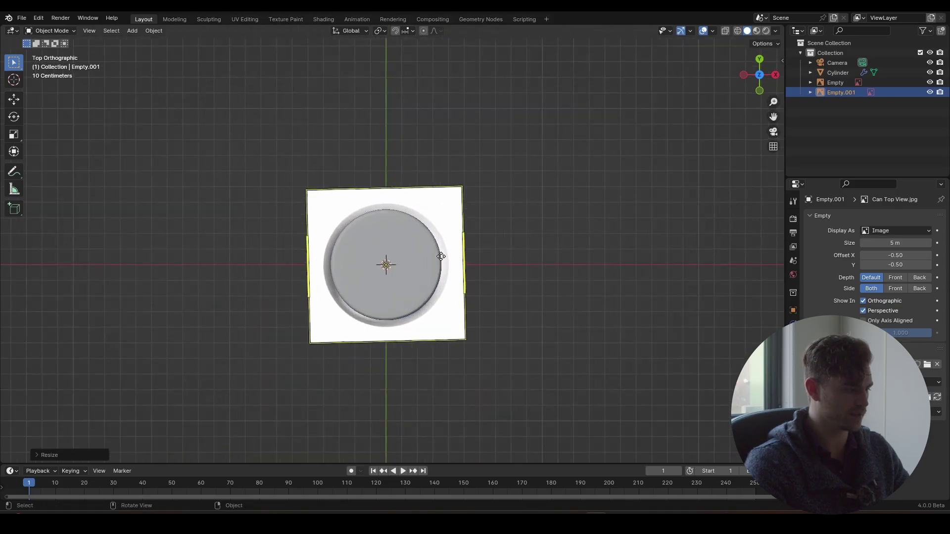
scroll(442, 260, "up", 3)
key("s")
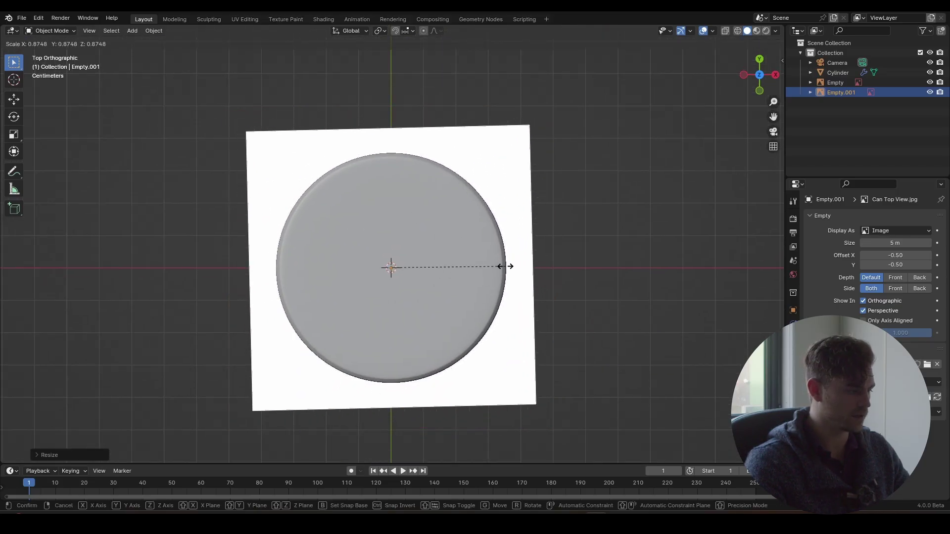
left_click(507, 268)
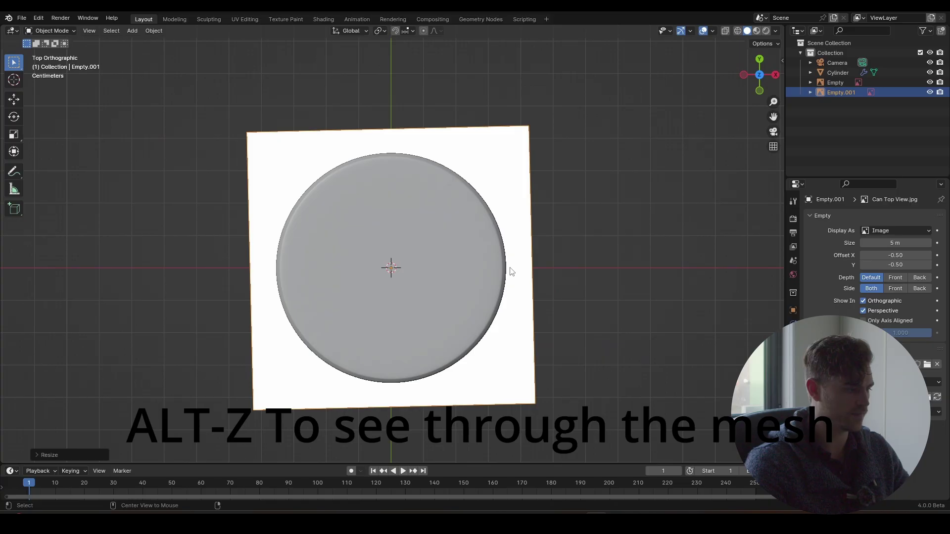
Turn on X-ray and compare the can's mesh with the can-top reference image from directly above
left_click(493, 268)
key("alt+z")
scroll(435, 272, "up", 4)
middle_click_drag(436, 298, 310, 168)
key("alt+z")
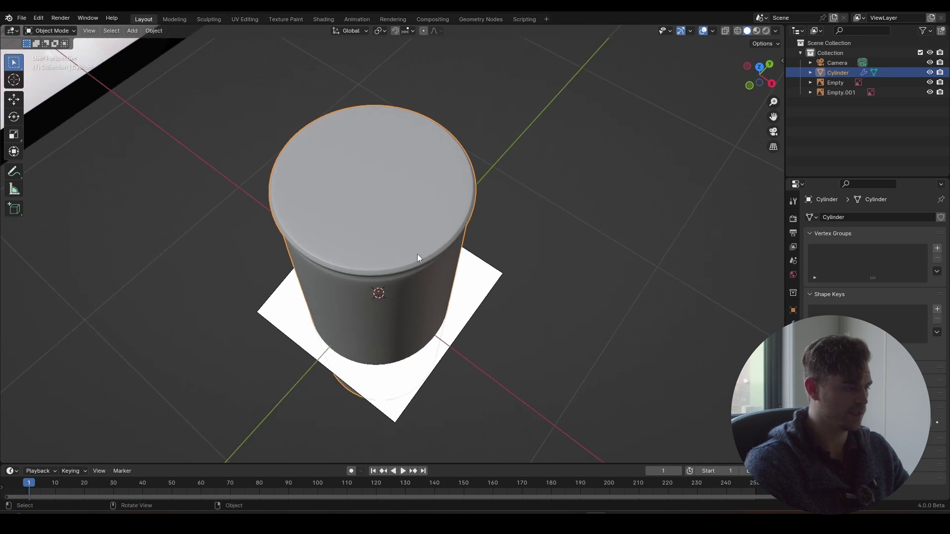
key("alt+z")
key("Tab")
middle_click_drag(417, 257, 316, 208)
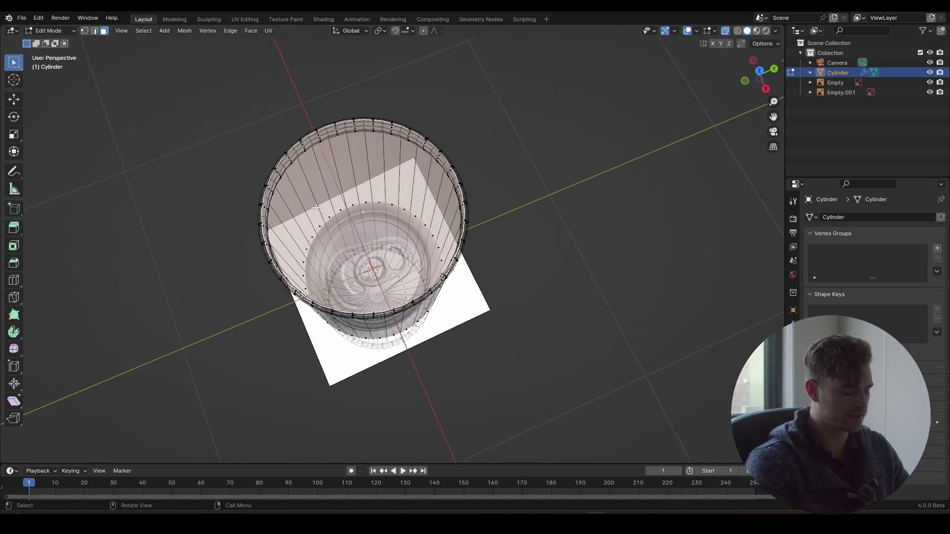
key("KP_7")
scroll(376, 242, "up", 5)
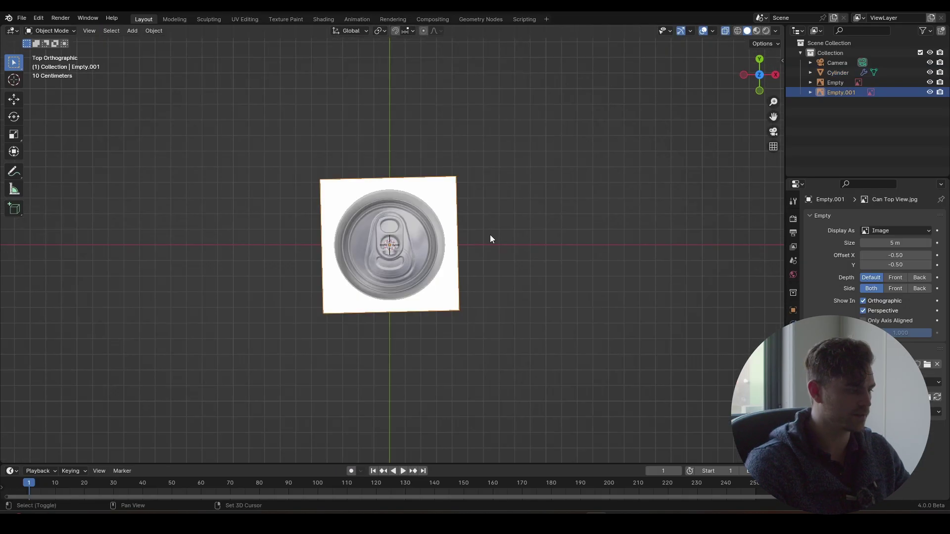
Duplicate the can-top reference image and place the copy beside the can along the X axis
key("shift+d")
key("x")
left_click(660, 228)
scroll(397, 237, "up", 4)
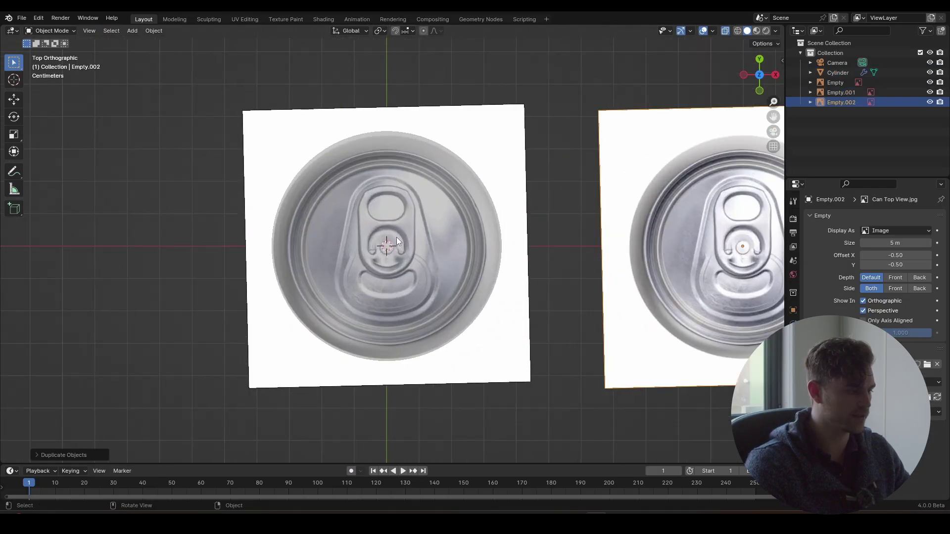
Enter Edit Mode on the can and inset its top face by a thin margin inside the rim
left_click(396, 236)
mouse_move(403, 251)
middle_mouse_down()
mouse_move(396, 220)
mouse_move(409, 248)
middle_mouse_up()
key("Tab")
key("KP_7")
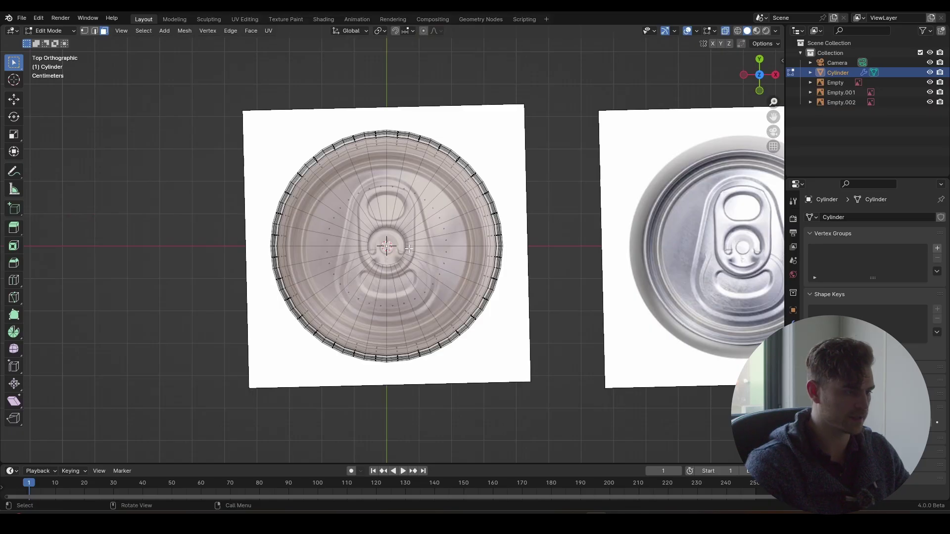
middle_click_drag(699, 185, 605, 180, "shift")
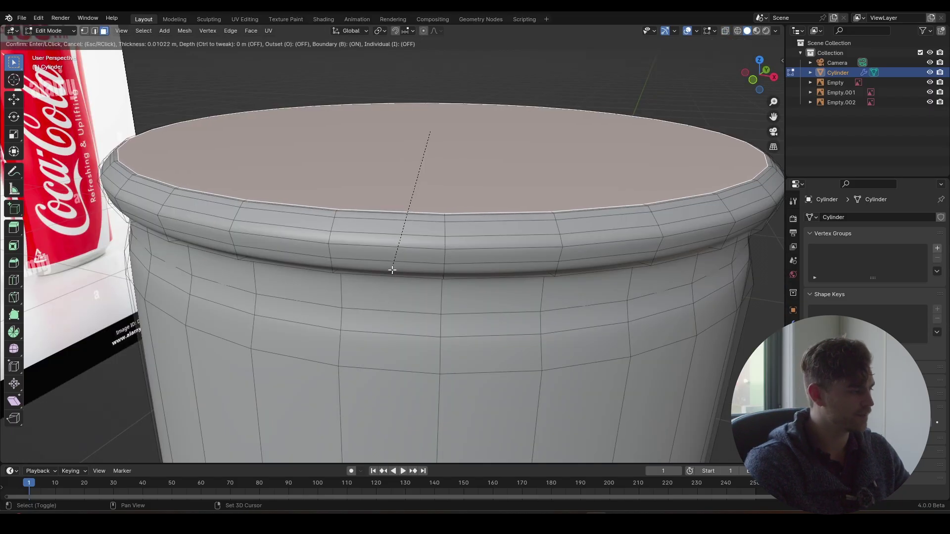
left_click(311, 255)
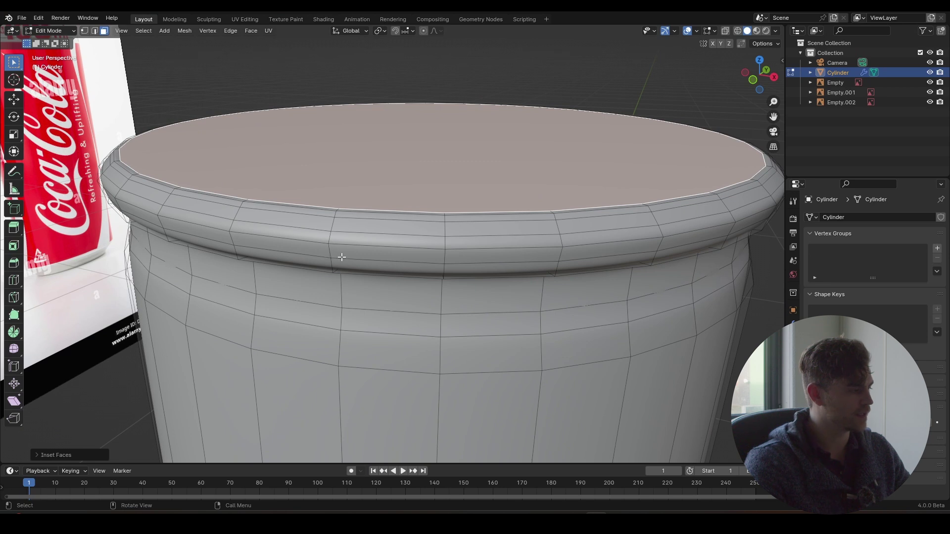
key("g")
key("z")
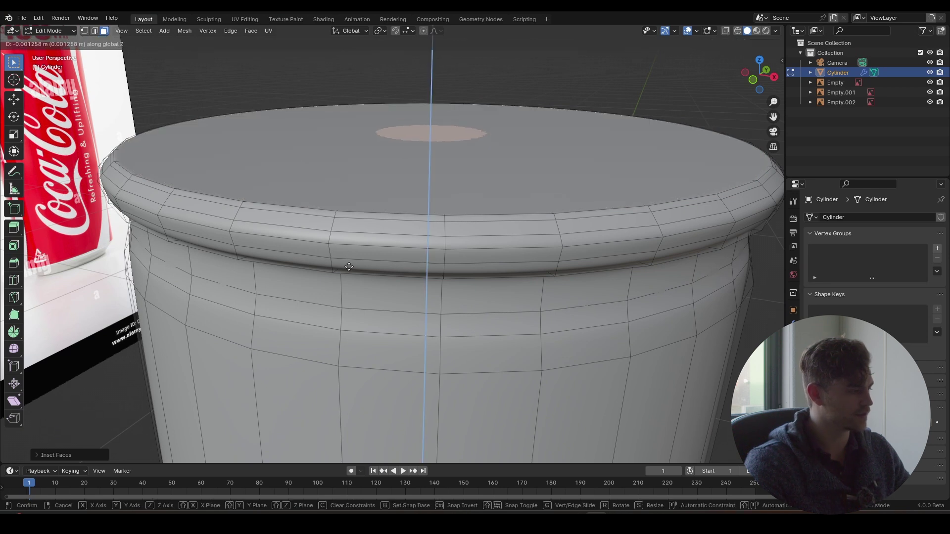
right_click(350, 269)
Turn off the Subdivision modifier's viewport display and lower the inset top face slightly along Z below the rim
left_click(793, 326)
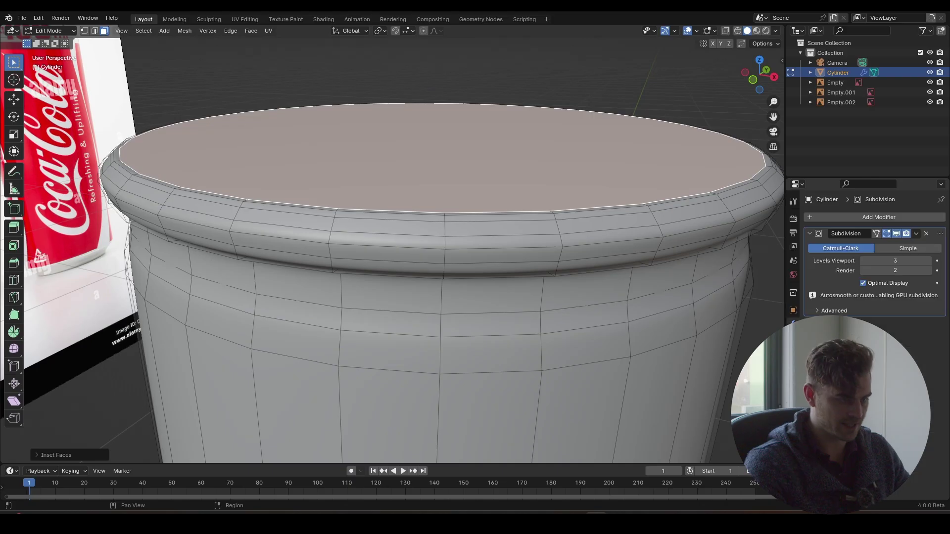
left_click(896, 233)
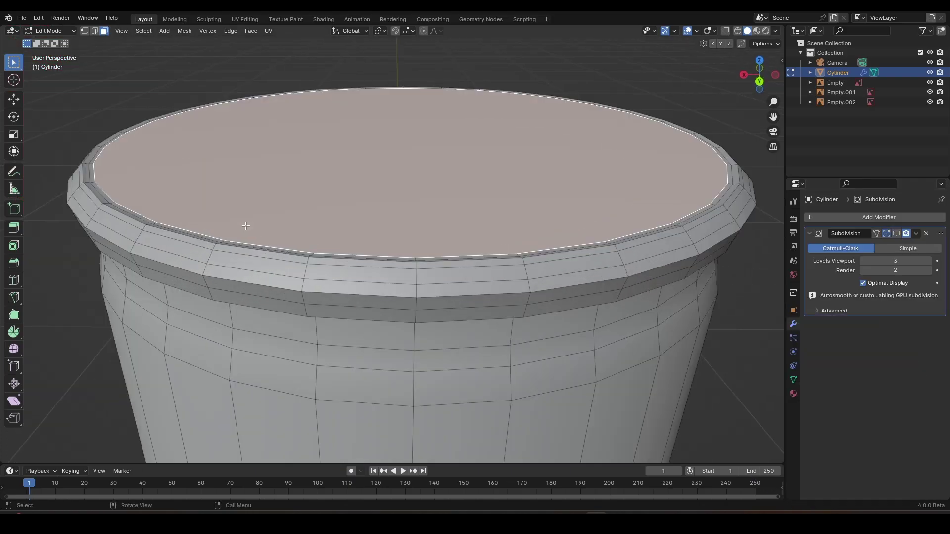
key("g")
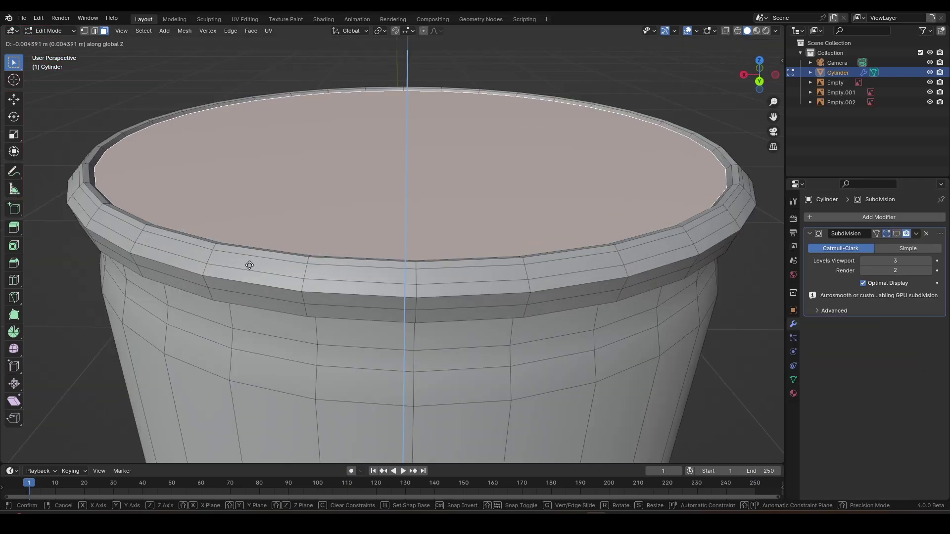
left_click(260, 303)
Scale the lowered top face inward slightly and inset it again to form a narrow ring inside the rim
key("s")
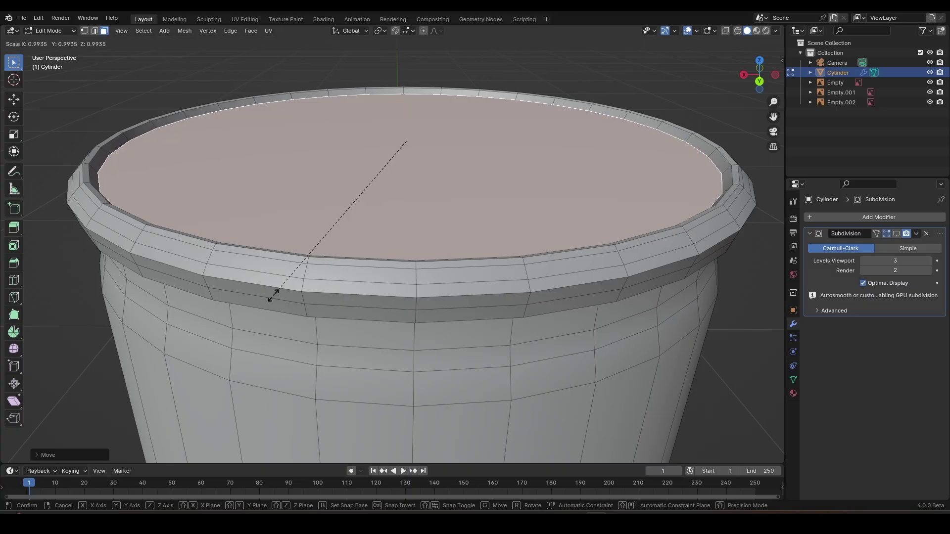
left_click(267, 299)
key("i")
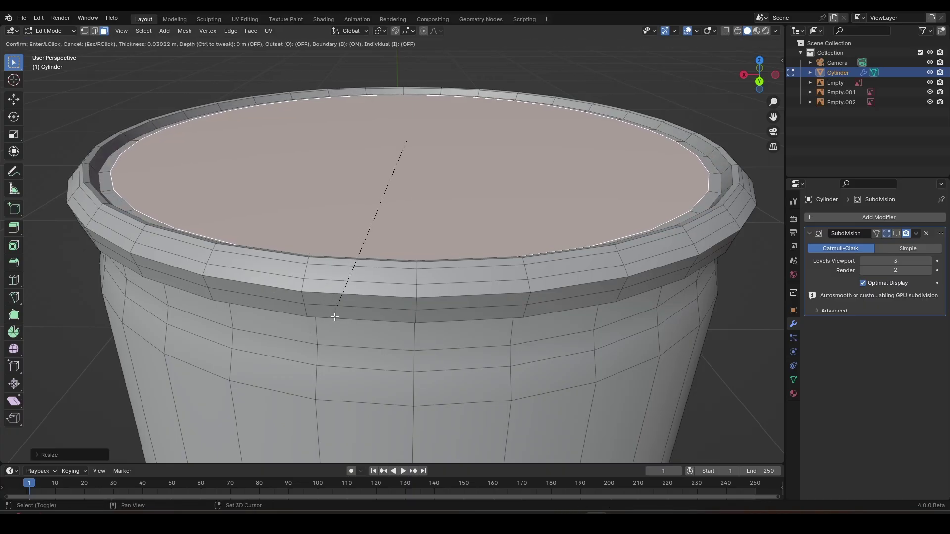
left_click(357, 302)
With X-ray on, scale the inner top face to about 0.99 to match the rim groove in the can-top reference
key("KP_7")
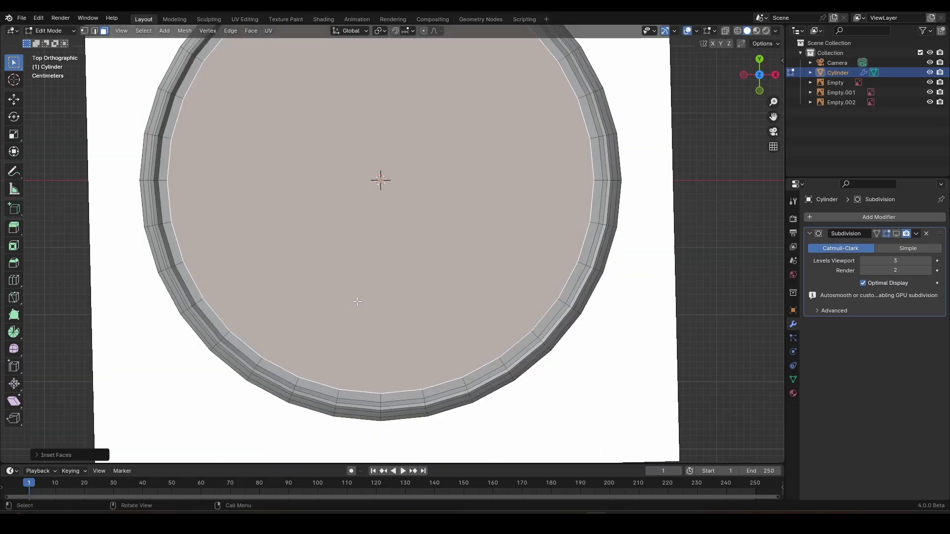
key("alt+z")
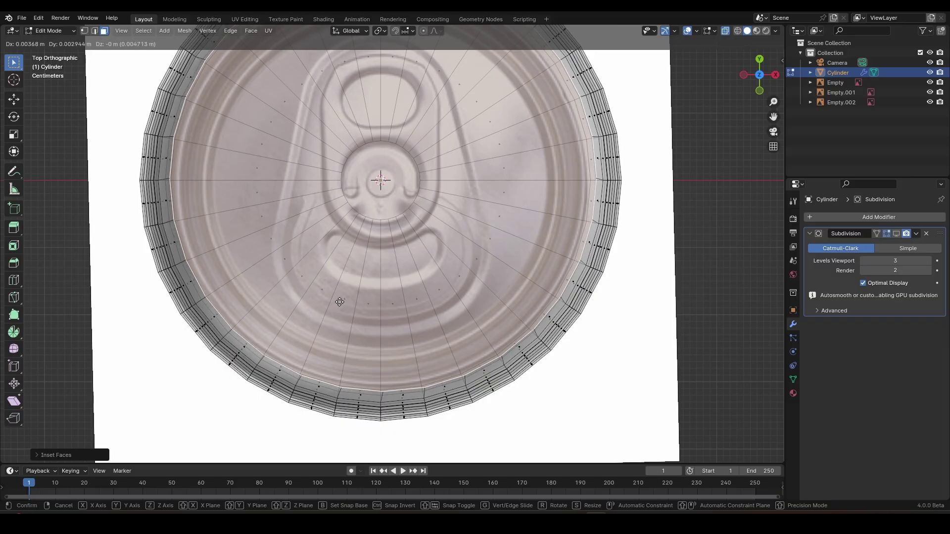
key("s")
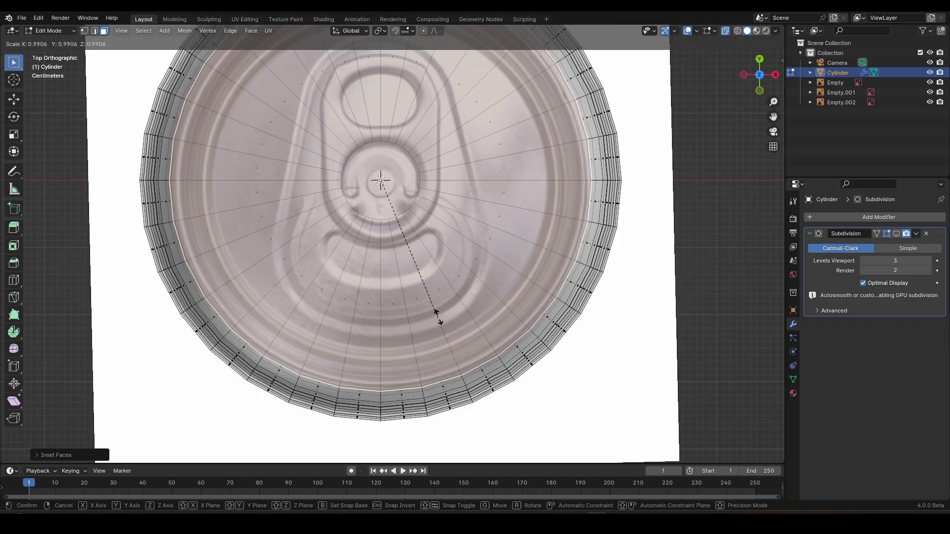
left_click(438, 317)
scroll(315, 262, "down", 1)
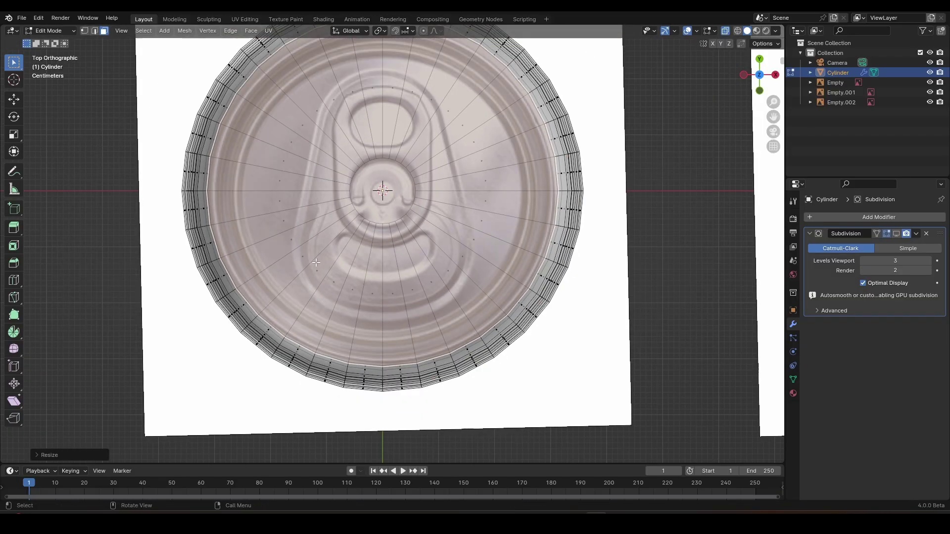
Turn off X-ray and add a centred loop cut around the narrow ring bordering the recessed top face
middle_click_drag(308, 297, 230, 232)
key("alt+z")
key("ctrl+r")
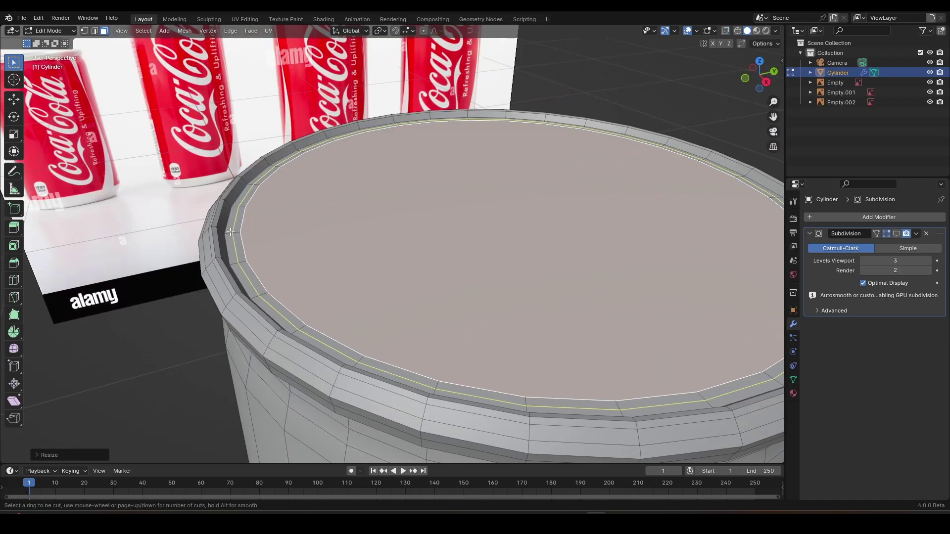
left_click(230, 232)
right_click(233, 239)
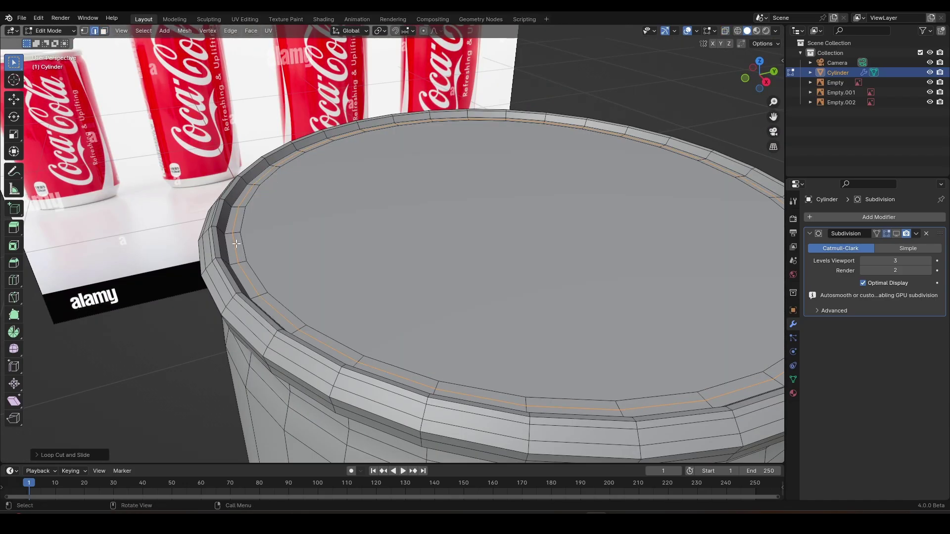
Lower the new edge loop along Z to form a groove inside the rim and preview the lid with level 3 viewport subdivision
key("g")
key("z")
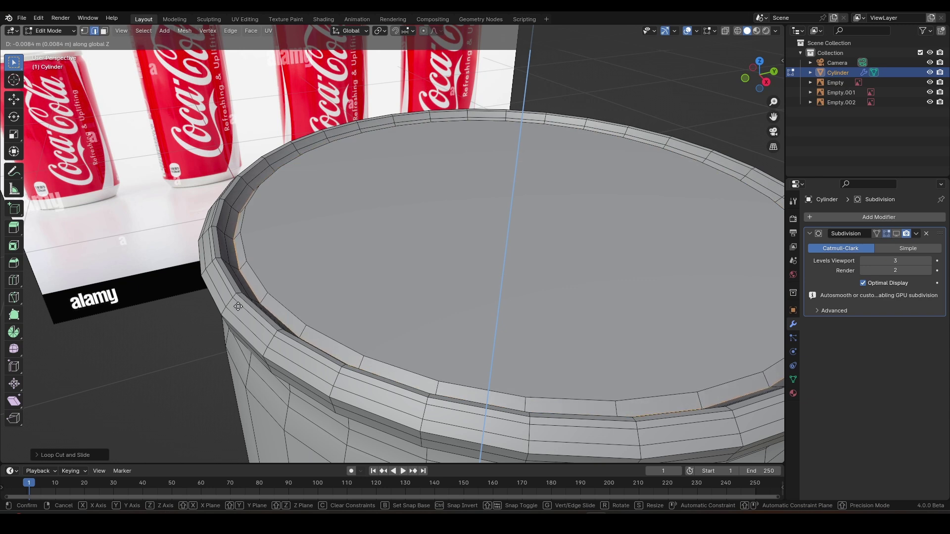
left_click(237, 265)
key("Tab")
key("ctrl+3")
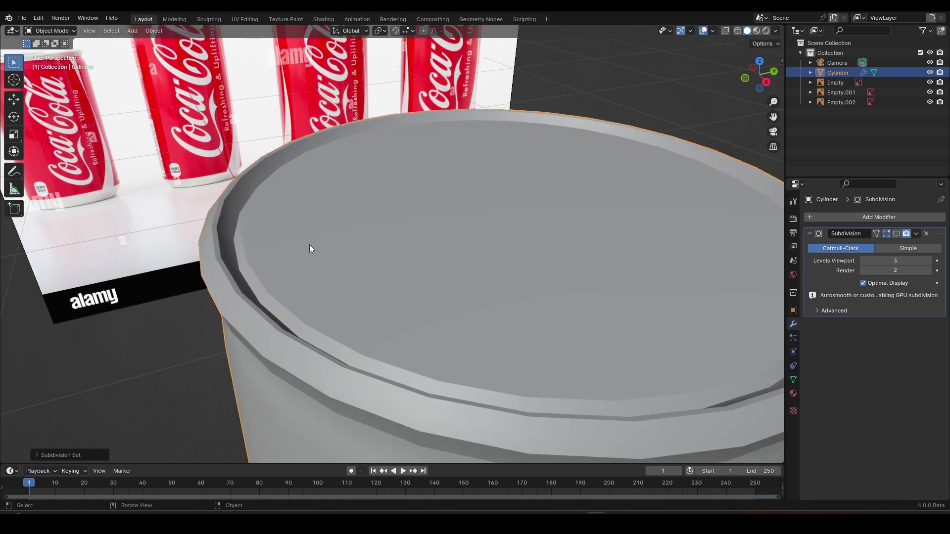
left_click(898, 234)
middle_click_drag(445, 297, 369, 296)
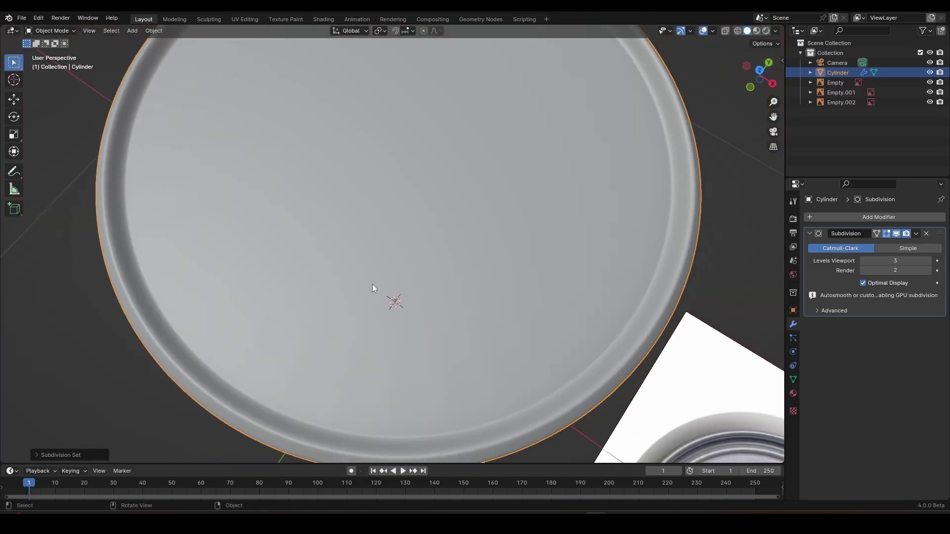
Turn off the Subdivision viewport display and, in X-ray top view, inset the inner top face about 0.13 m to match the reference's inner ring
left_click(896, 234)
key("Tab")
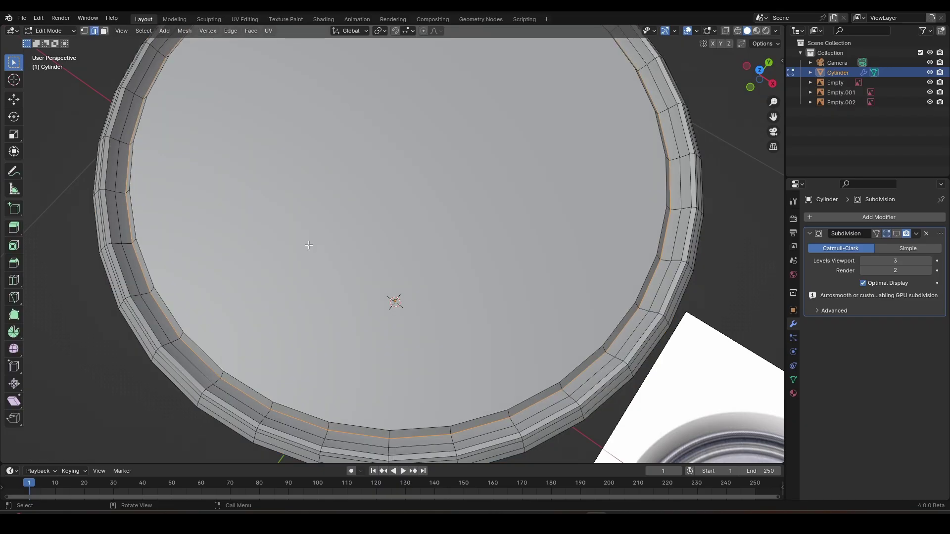
left_click(370, 196)
key("KP_Decimal")
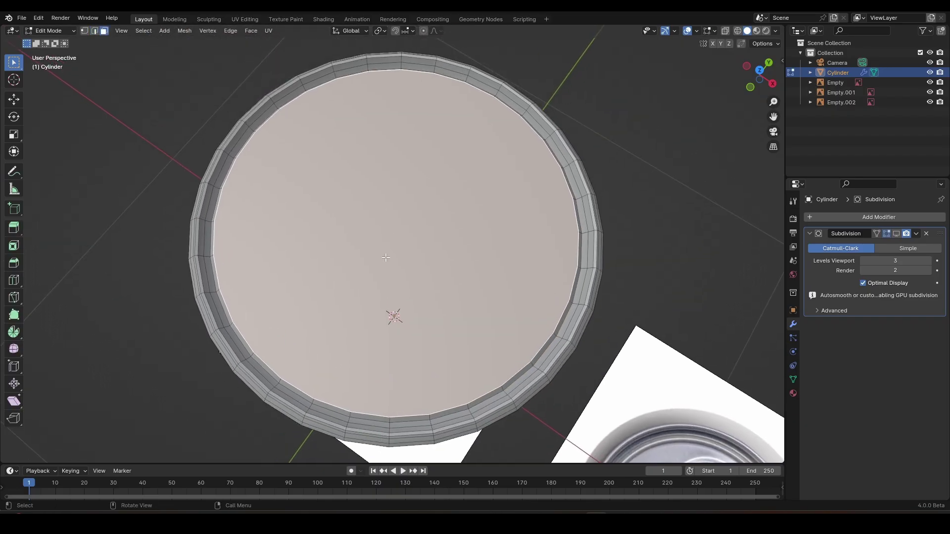
key("KP_7")
key("alt+z")
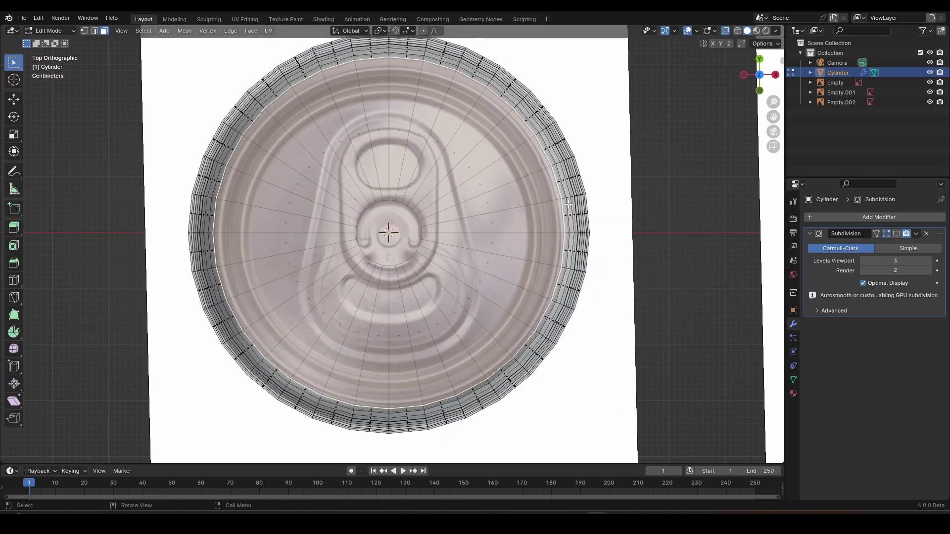
key("i")
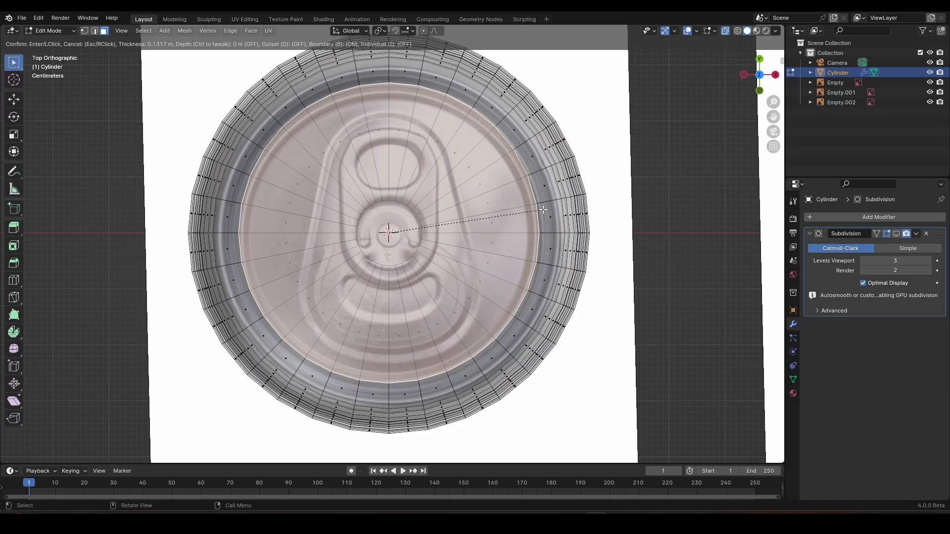
left_click(542, 210)
Select the face ring around the central lid panel, inset it slightly and lower it along Z
middle_click_drag(543, 210, 478, 217)
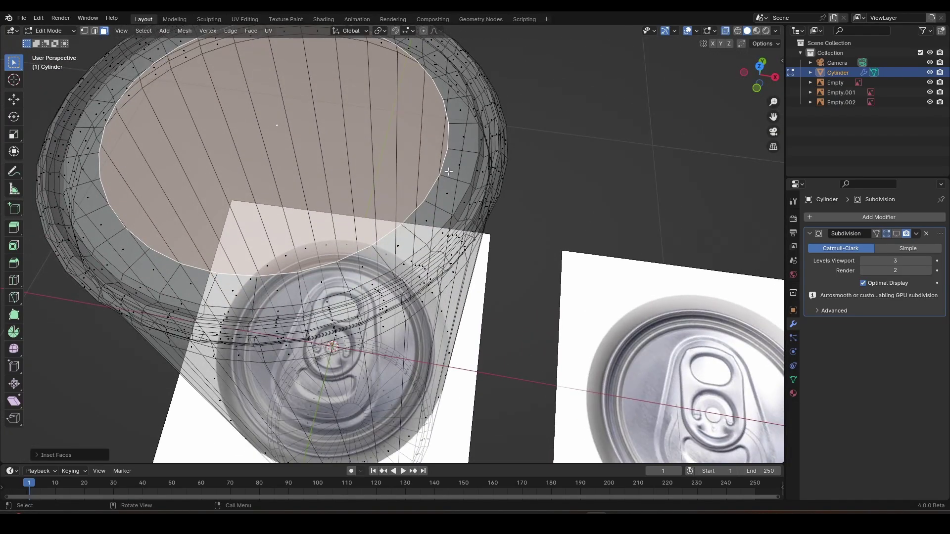
left_click(461, 150, "alt")
key("i")
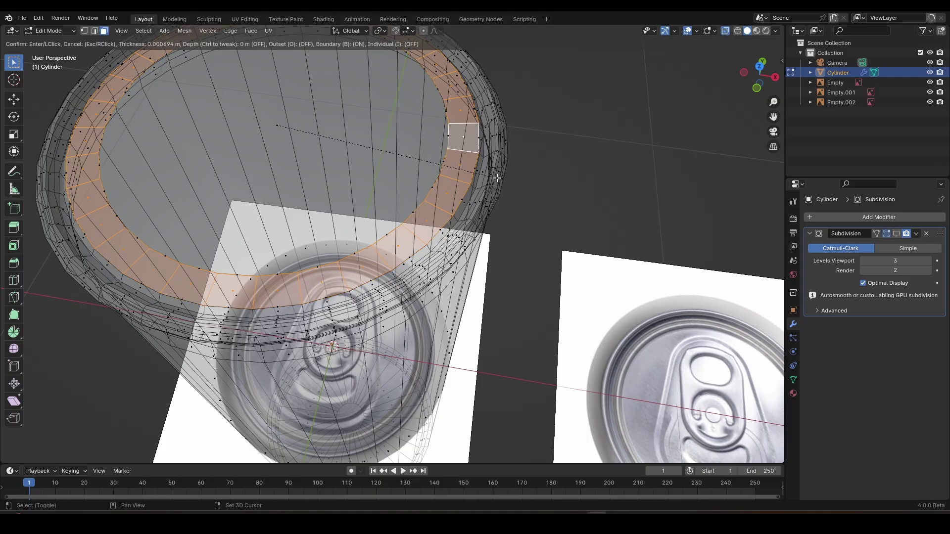
left_click(476, 172)
key("g")
key("z")
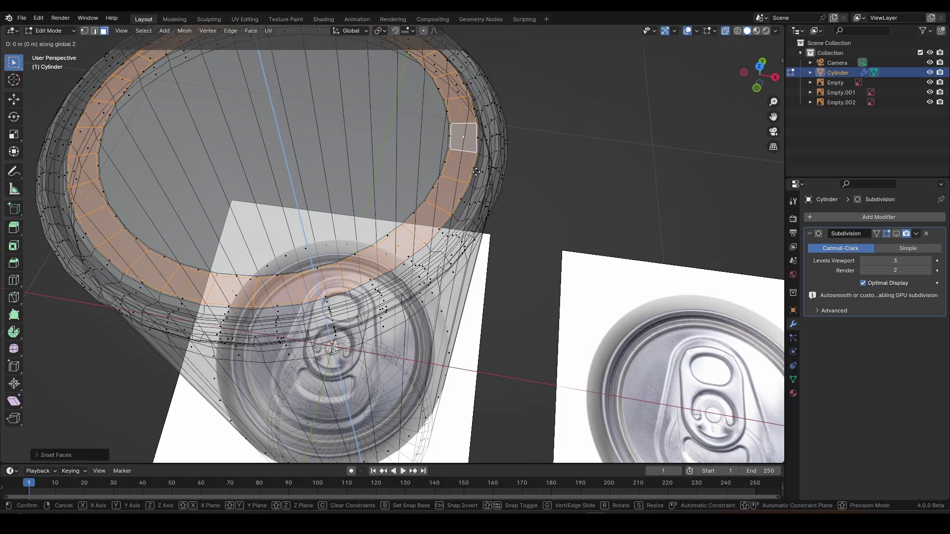
left_click(480, 229)
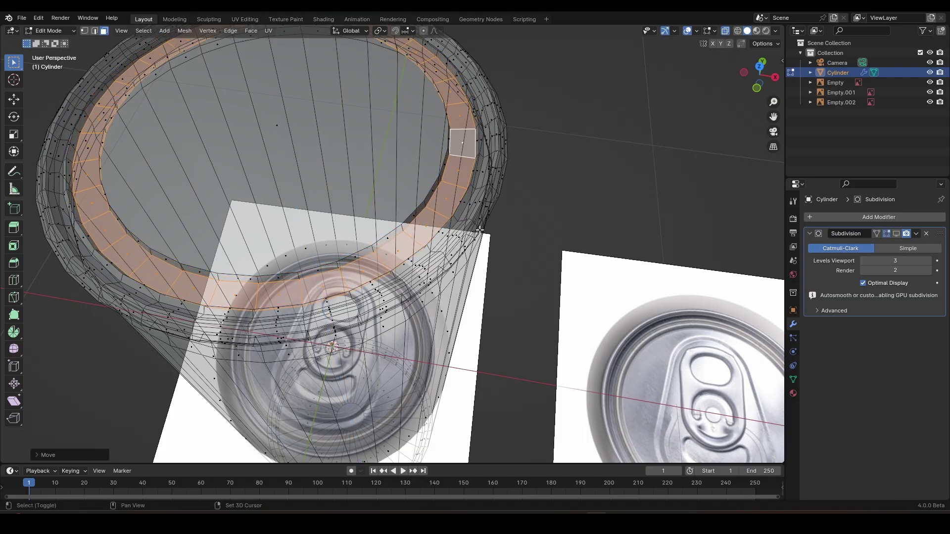
Select only the central lid face, inset it slightly and raise it along Z
key("alt+a")
left_click(284, 132)
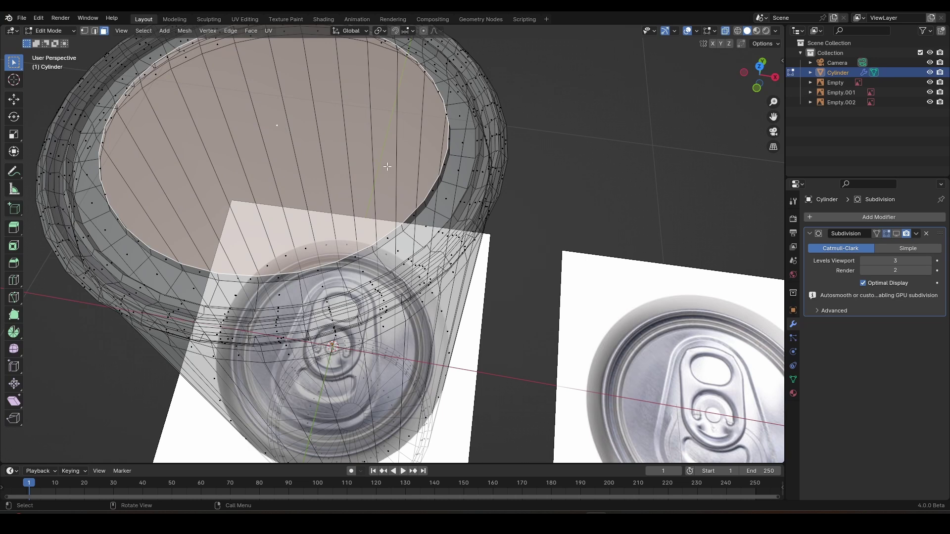
key("i")
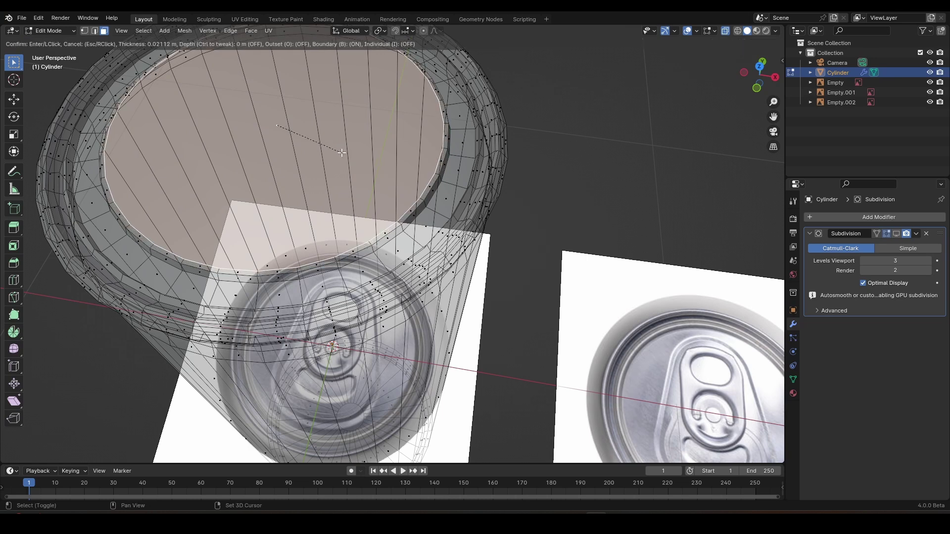
left_click(359, 160)
key("g")
key("z")
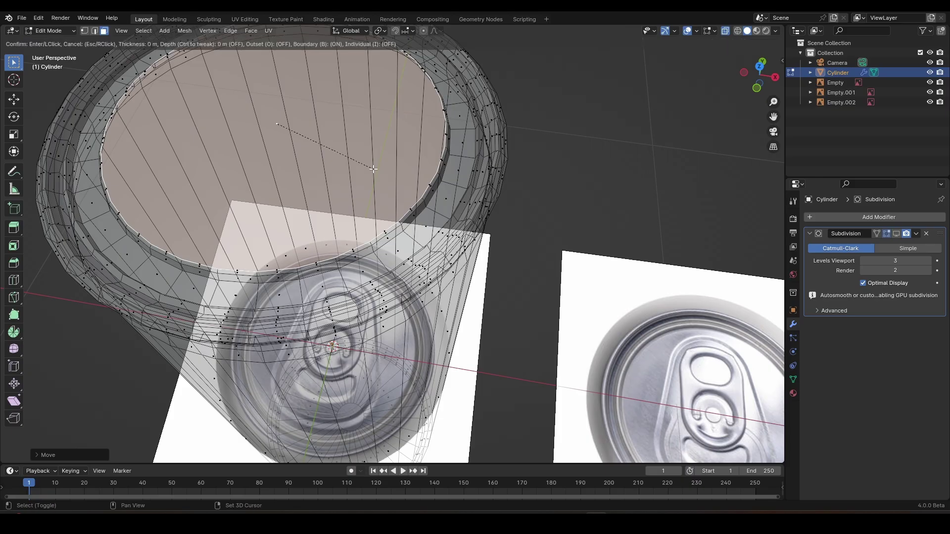
Inset the raised central face again by a thin margin and lower it slightly along Z
left_click(344, 154)
key("g")
key("z")
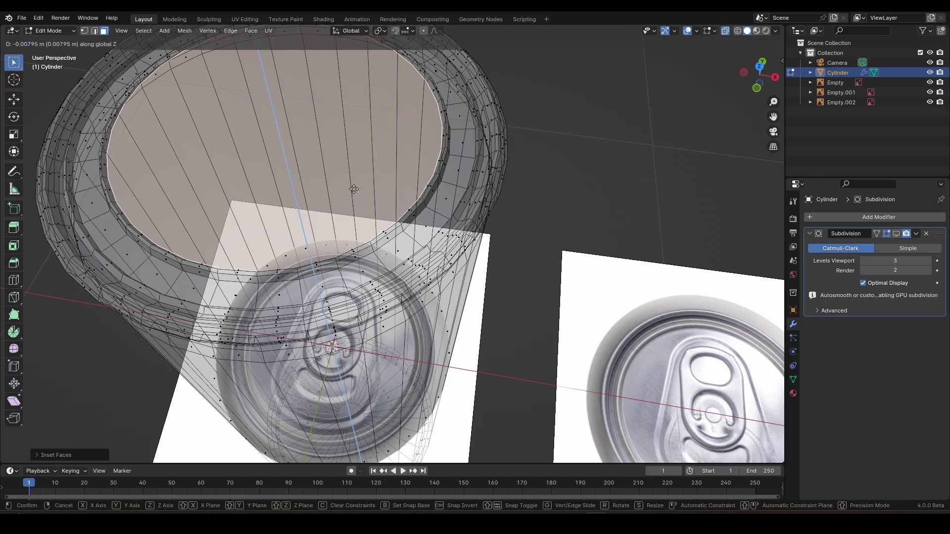
left_click(350, 173)
middle_click_drag(349, 172, 392, 183, "shift")
Add another thin inset to the central face, extrude it down about 0.018 m and turn off X-ray
key("i")
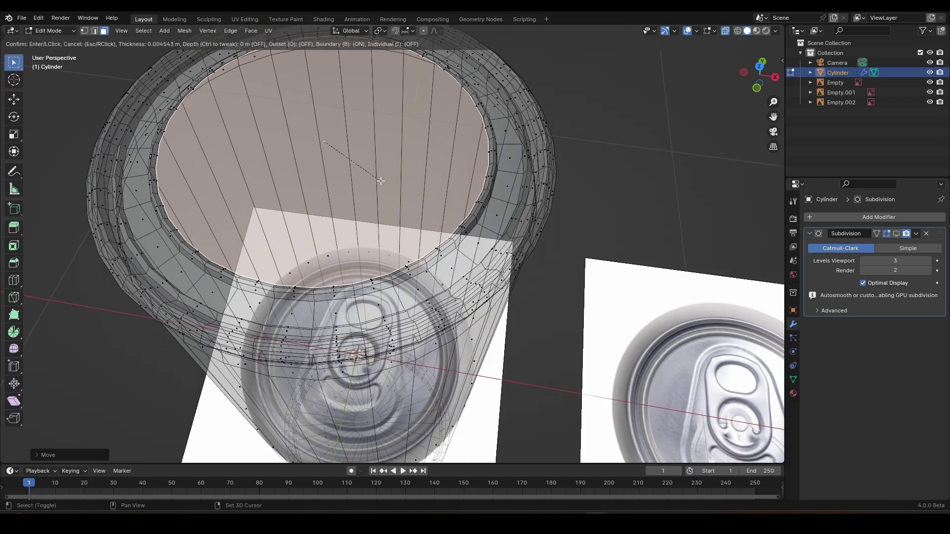
left_click(360, 173)
key("e")
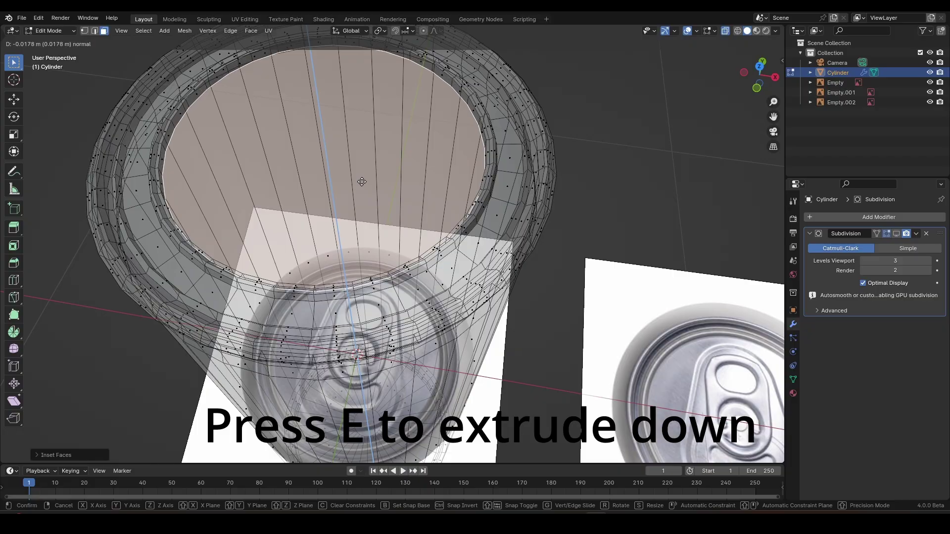
left_click(362, 182)
key("alt+z")
Select the narrow face rings along the ridge around the central recess and lower them slightly along Z
middle_click_drag(362, 182, 440, 207)
scroll(440, 208, "up", 3)
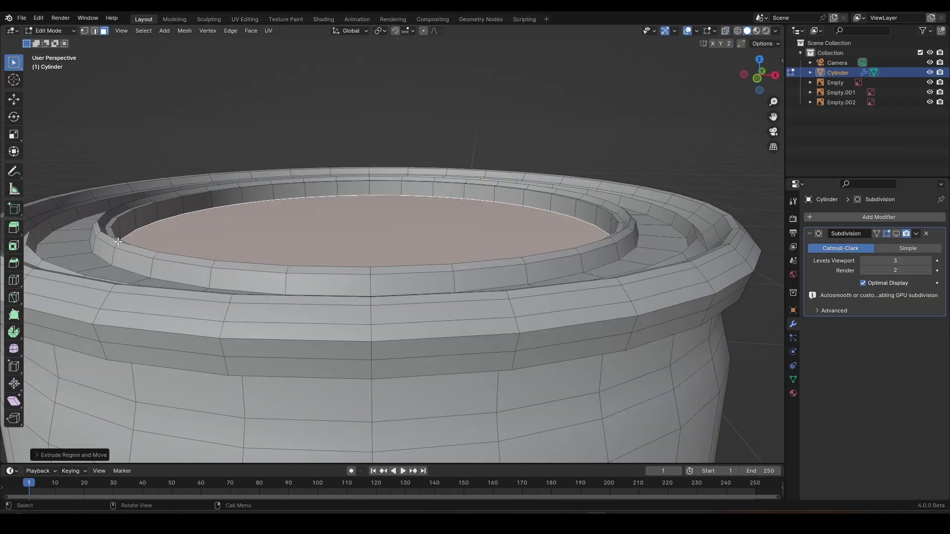
key("2")
left_click(130, 247, "alt")
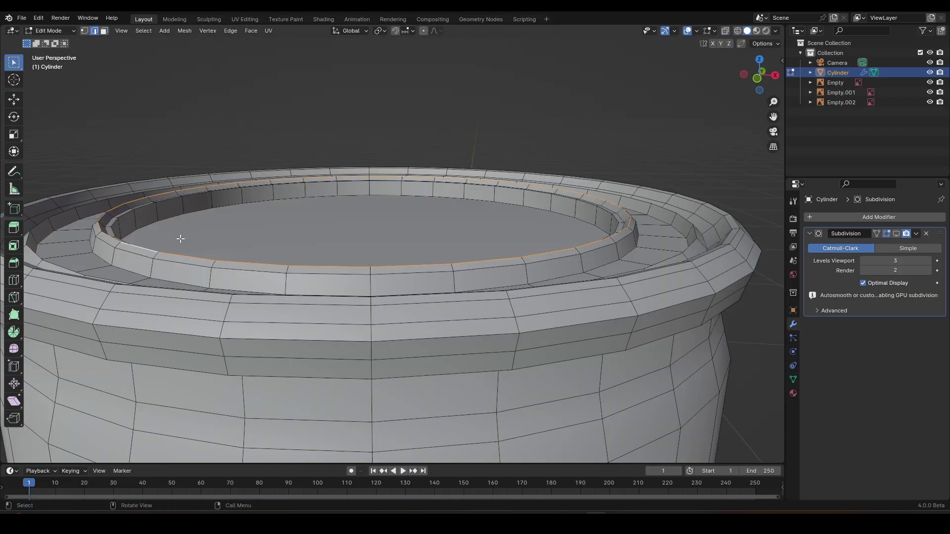
key("ctrl+KP_Add")
key("ctrl+KP_Add")
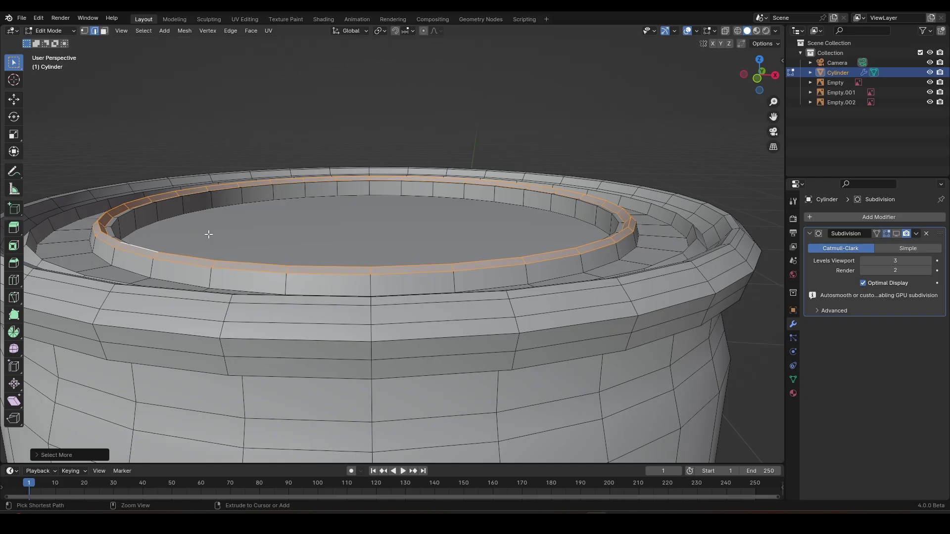
key("ctrl+KP_Subtract")
middle_click_drag(208, 234, 172, 241)
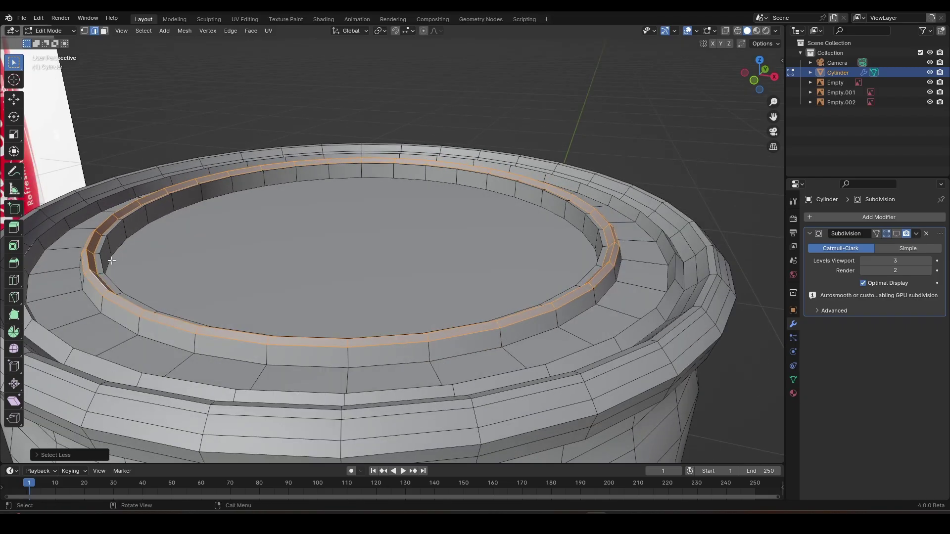
key("3")
key("g")
key("z")
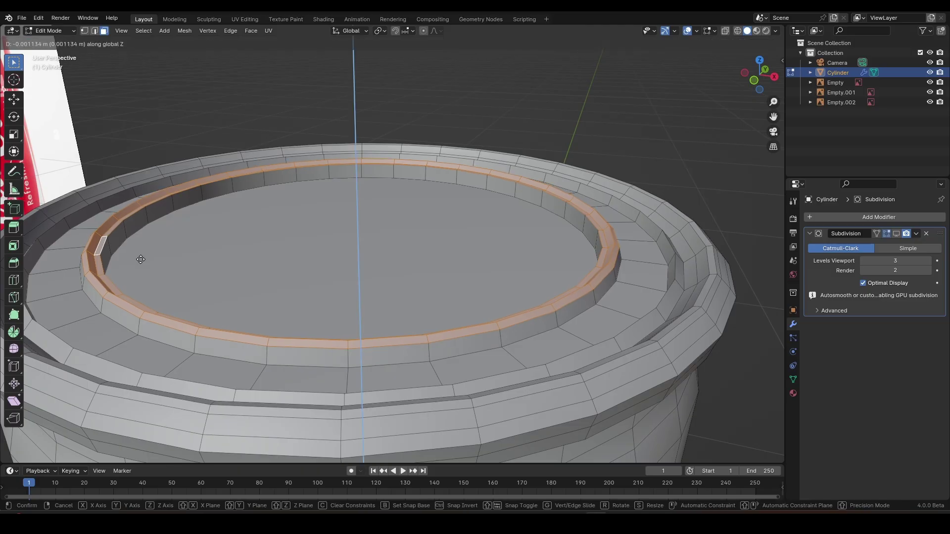
left_click(140, 313)
Turn on the Subdivision viewport display and, in X-ray top view, inset the central lid panel by about 0.05 m
key("Tab")
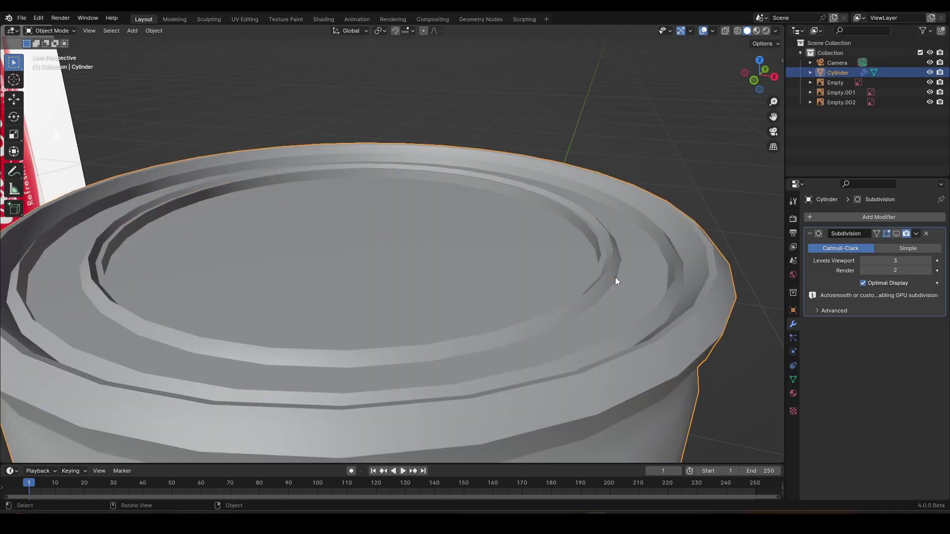
left_click(899, 236)
middle_click_drag(383, 185, 395, 267)
scroll(380, 252, "down", 5)
key("KP_7")
key("Tab")
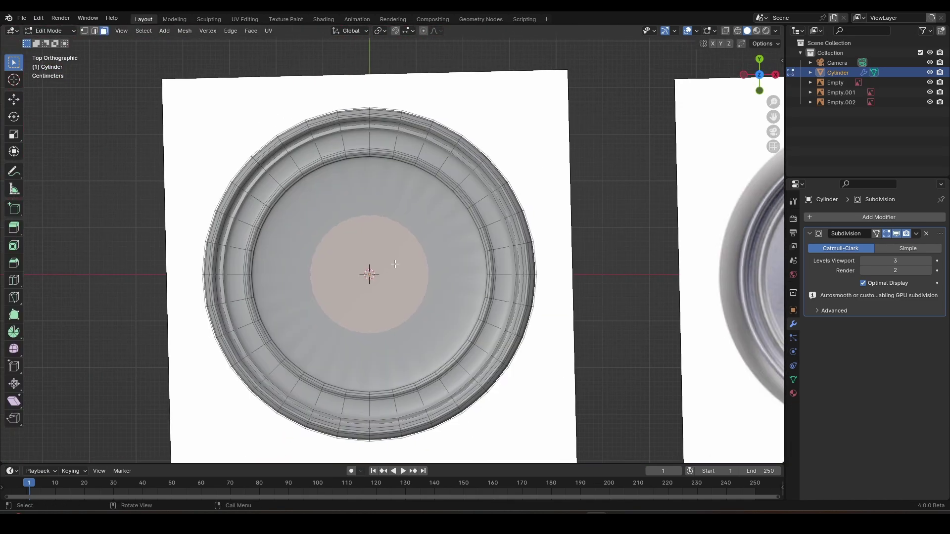
key("alt+z")
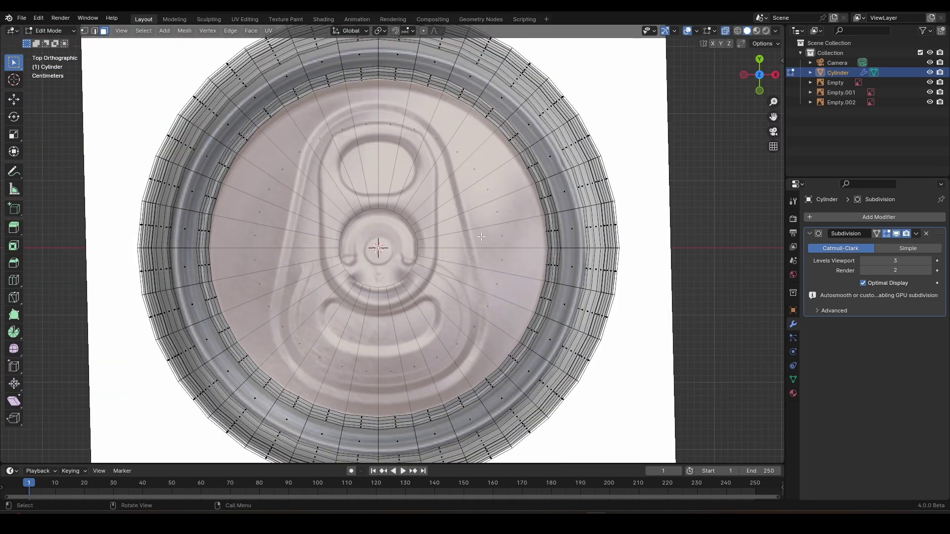
key("i")
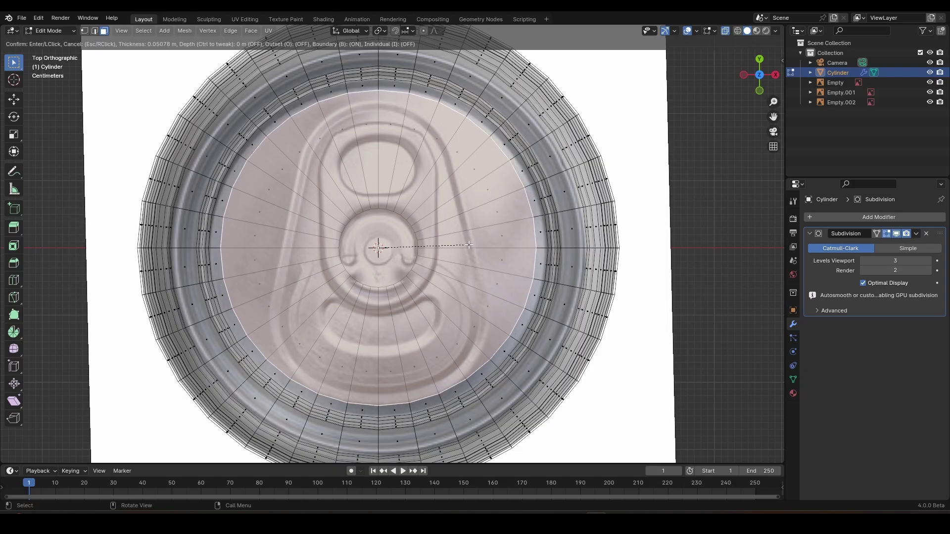
left_click(469, 245)
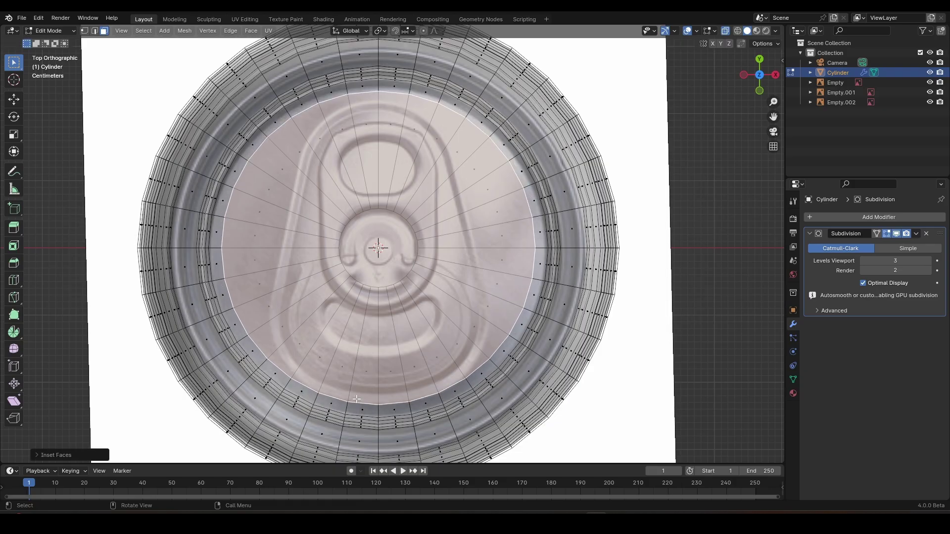
In vertex mode, move the lower-left vertices of the inset loop inward onto the outline of the reference's tab recess
key("1")
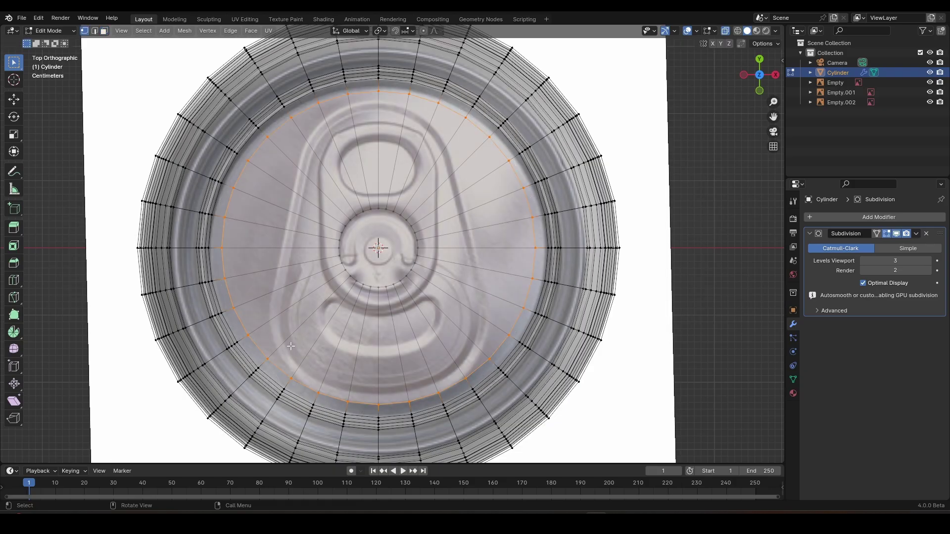
left_click(269, 359)
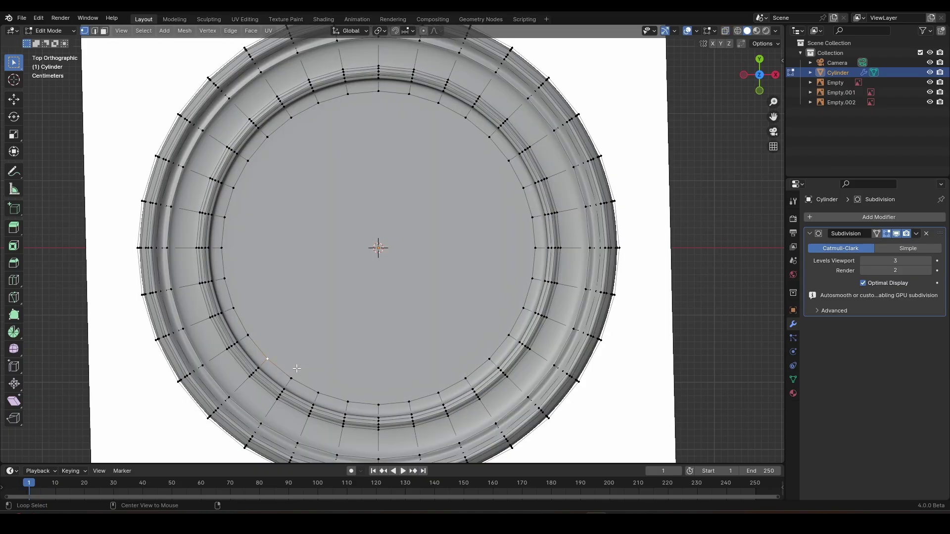
scroll(300, 375, "up", 2)
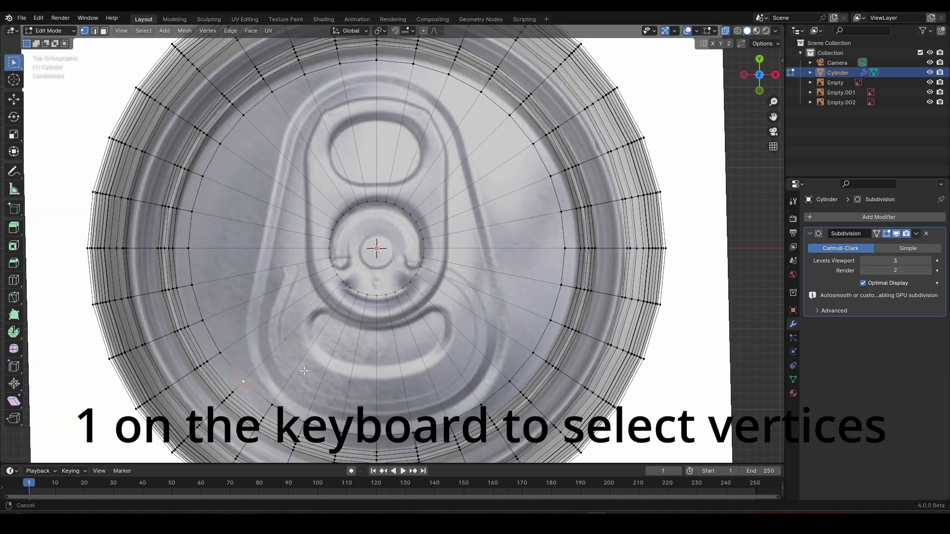
key("g")
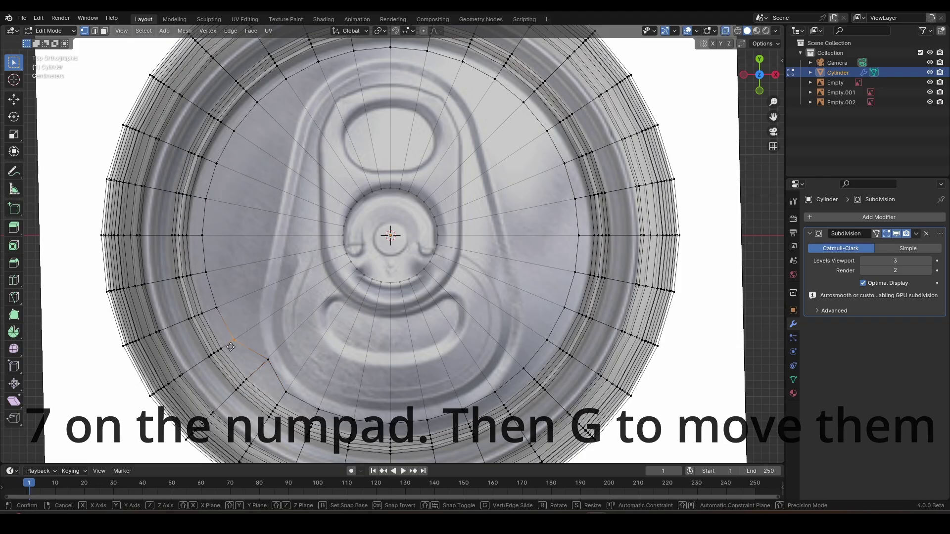
left_click(255, 335)
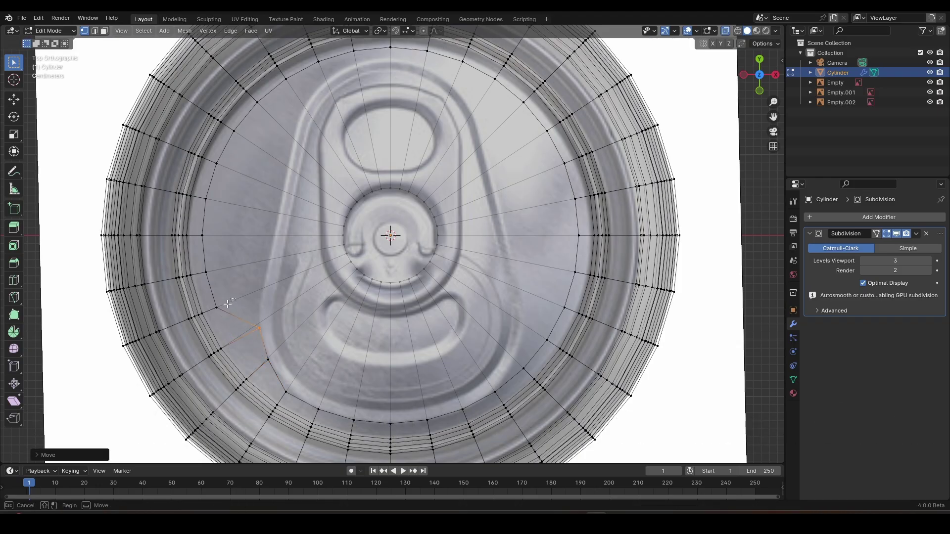
left_click(217, 306)
key("g")
left_click(257, 299)
Move the next vertices up the left side of the inset loop inward to follow the tab recess outline
middle_click_drag(255, 281, 241, 329, "shift")
left_click_drag(212, 276, 186, 332)
key("g")
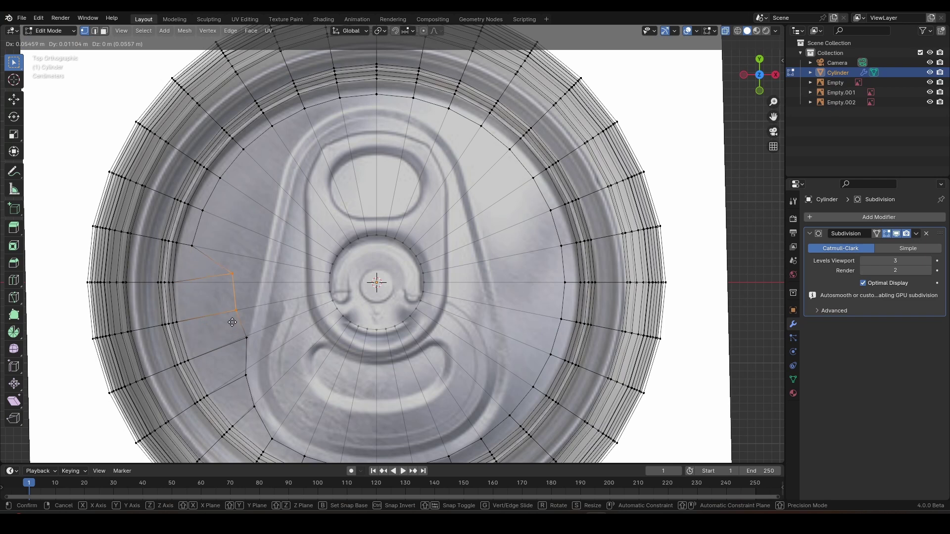
left_click(247, 320)
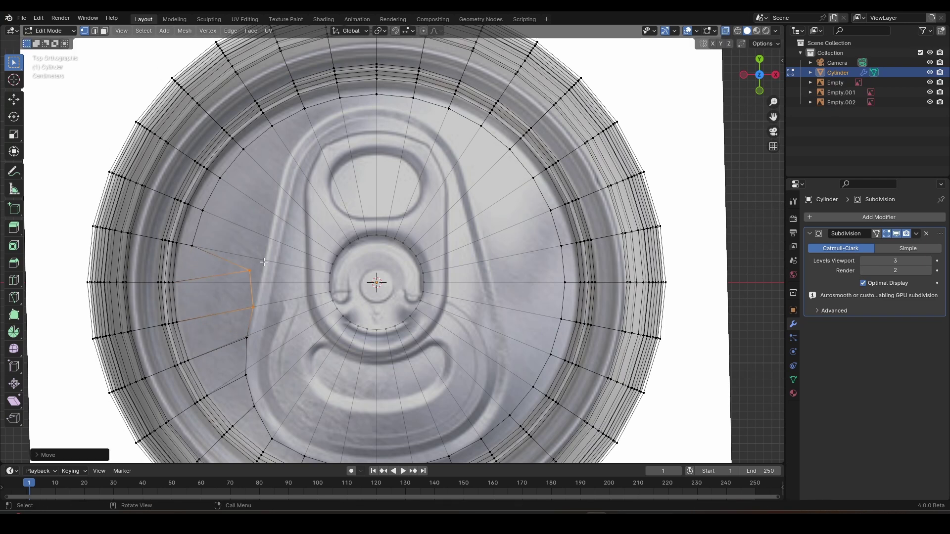
left_click_drag(235, 283, 235, 282)
key("g")
left_click(247, 289)
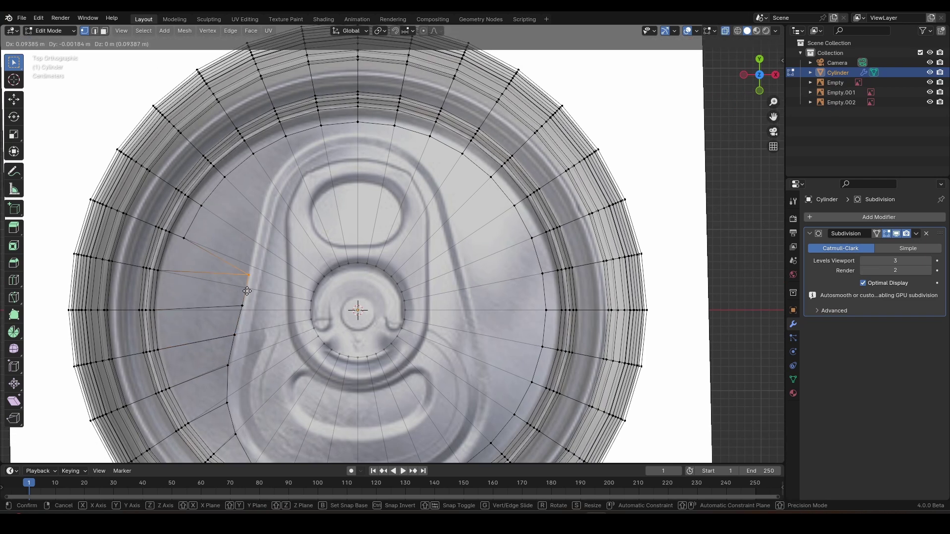
Move the remaining upper-left vertices of the inset loop inward onto the outline of the reference's tab recess
left_click(246, 291)
key("g")
left_click(243, 291)
middle_click_drag(243, 291, 239, 294, "shift")
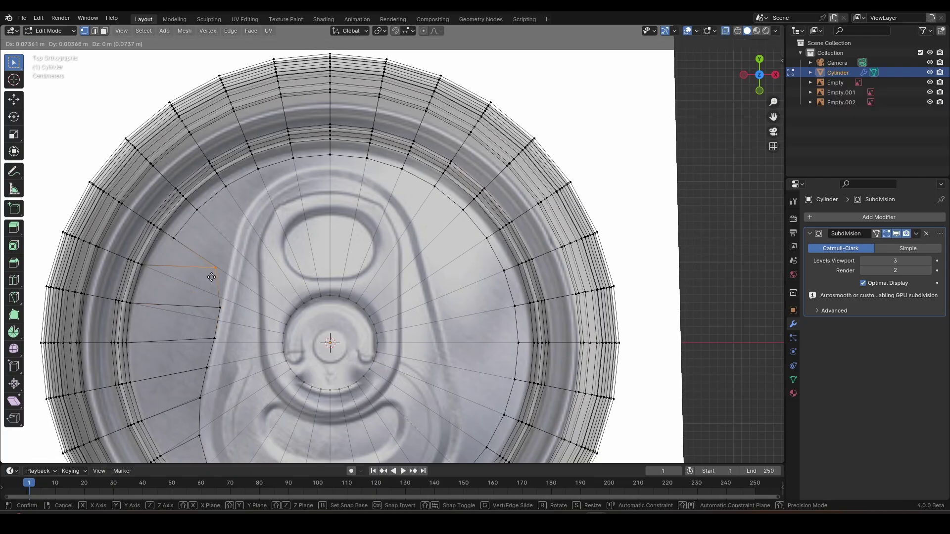
left_click(221, 282)
middle_click_drag(222, 282, 201, 310, "shift")
left_click(159, 269)
key("g")
left_click(220, 274)
left_click(174, 260)
key("g")
left_click(198, 278)
Move the vertices along the upper and middle right side of the inset loop inward onto the tab recess outline
left_click(310, 278)
key("g")
left_click(302, 301)
key("g")
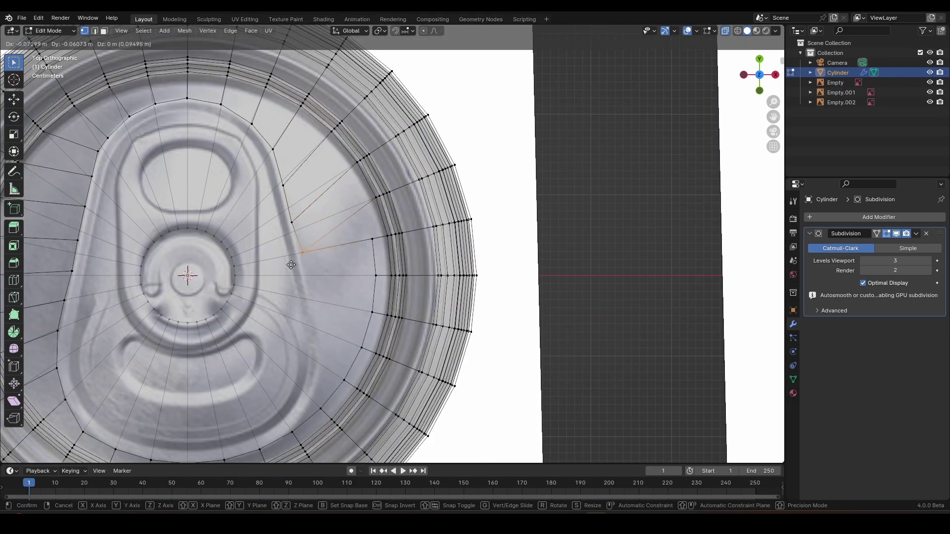
left_click(291, 266)
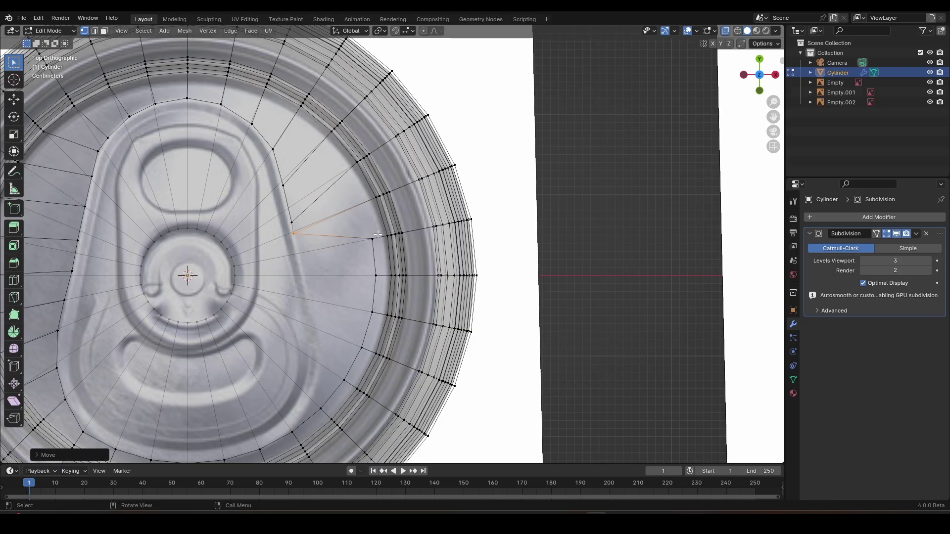
left_click(372, 243)
key("g")
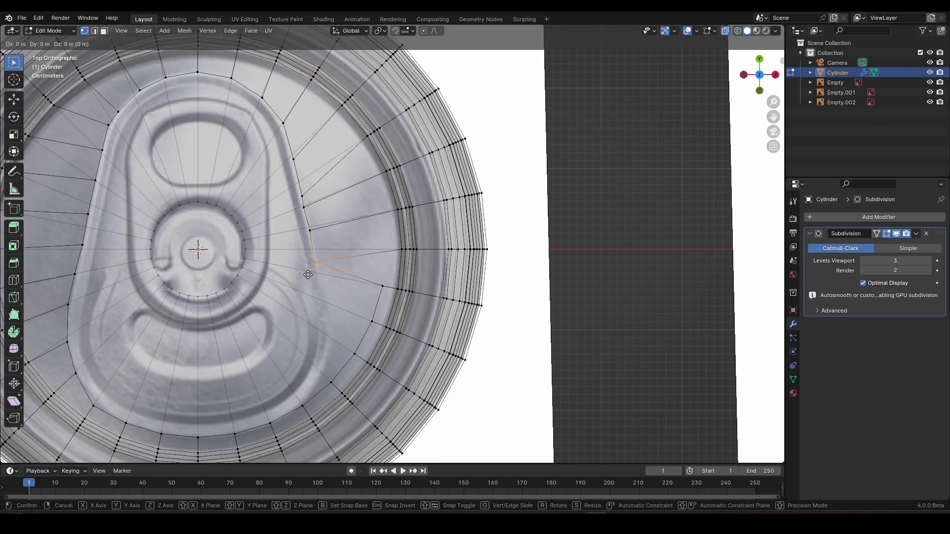
middle_click_drag(308, 275, 343, 222, "shift")
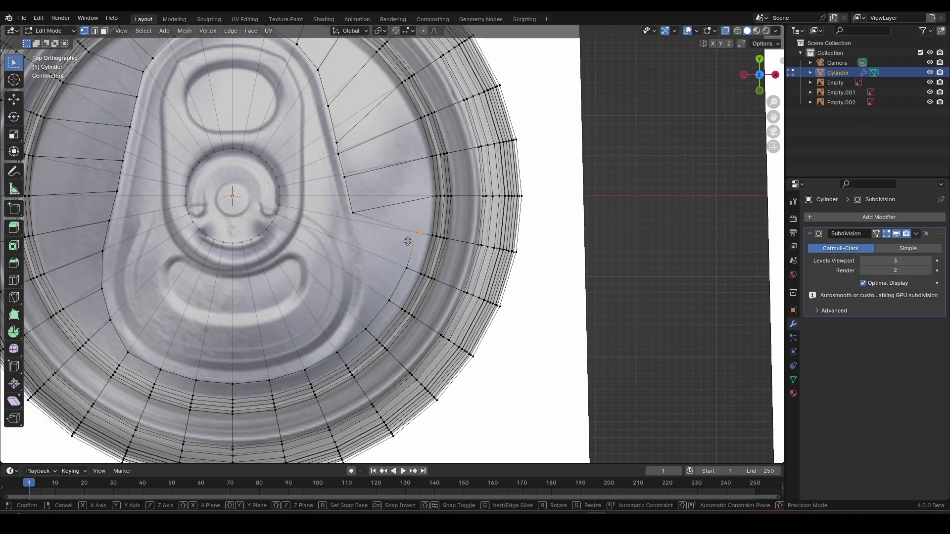
left_click(350, 253)
Move the lower-right vertices of the inset loop inward to finish following the tab recess outline
left_click(403, 267)
key("g")
left_click(353, 279)
left_click(389, 301)
key("g")
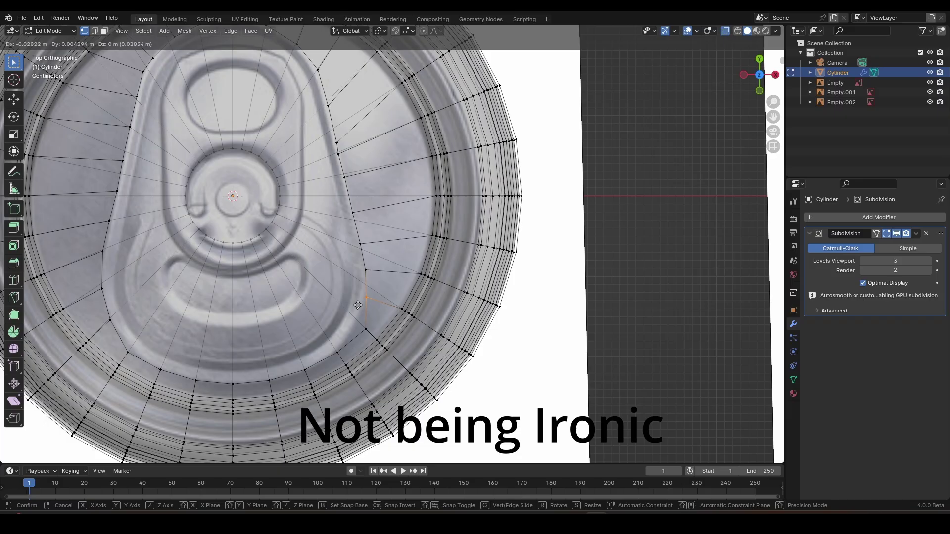
left_click(358, 305)
left_click(361, 331)
key("g")
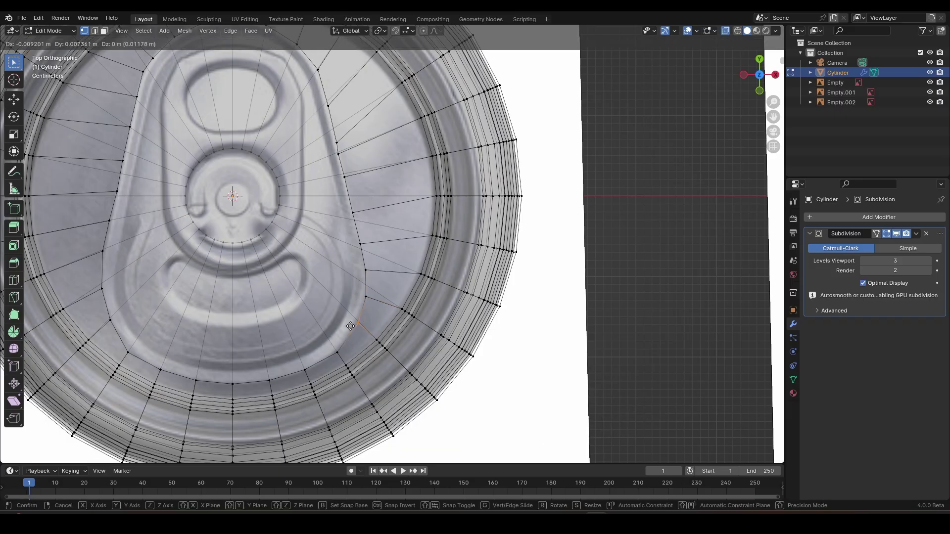
left_click(349, 327)
In face mode, inset the tab recess faces by about 0.018 m and lower them about 0.007 m along Z
middle_click_drag(224, 200, 239, 217, "shift")
key("3")
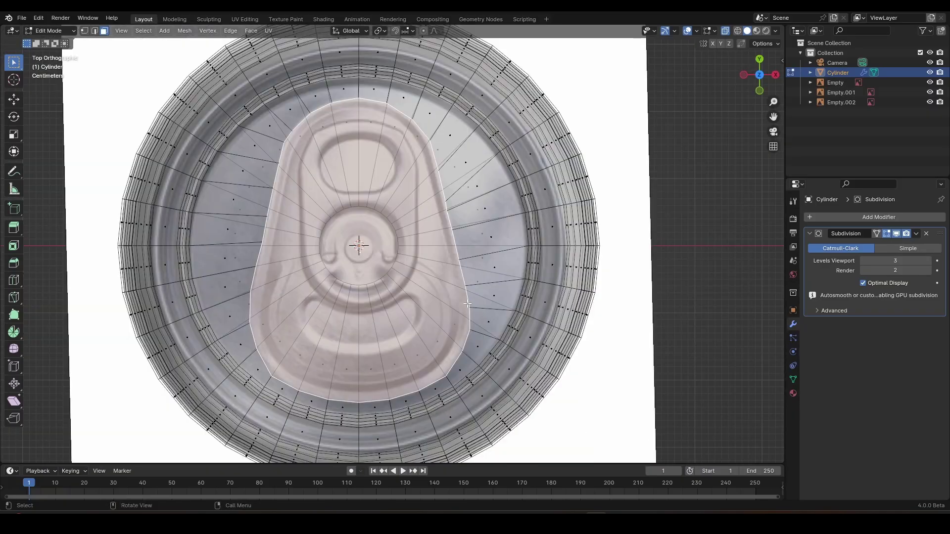
key("i")
left_click(428, 288)
middle_click_drag(428, 288, 387, 212)
scroll(388, 215, "up", 2)
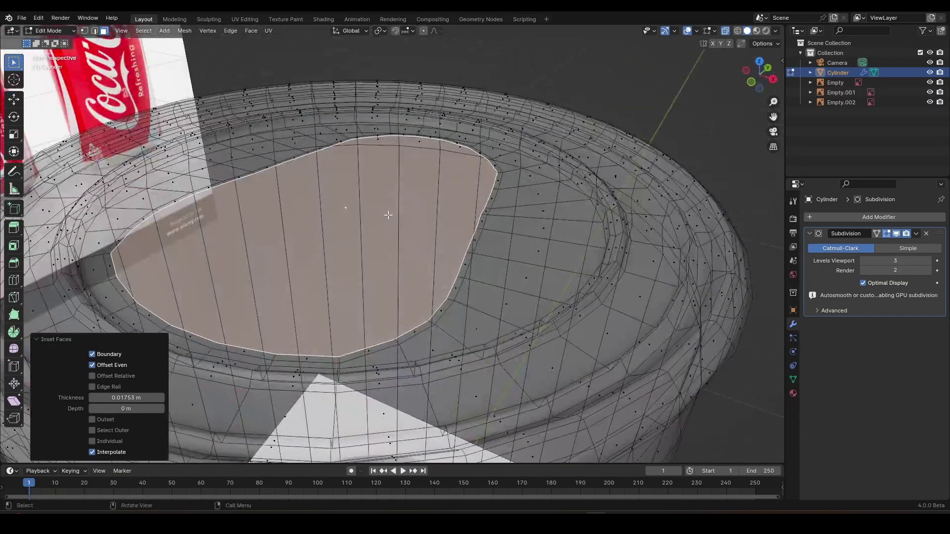
key("g")
key("z")
left_click(389, 276)
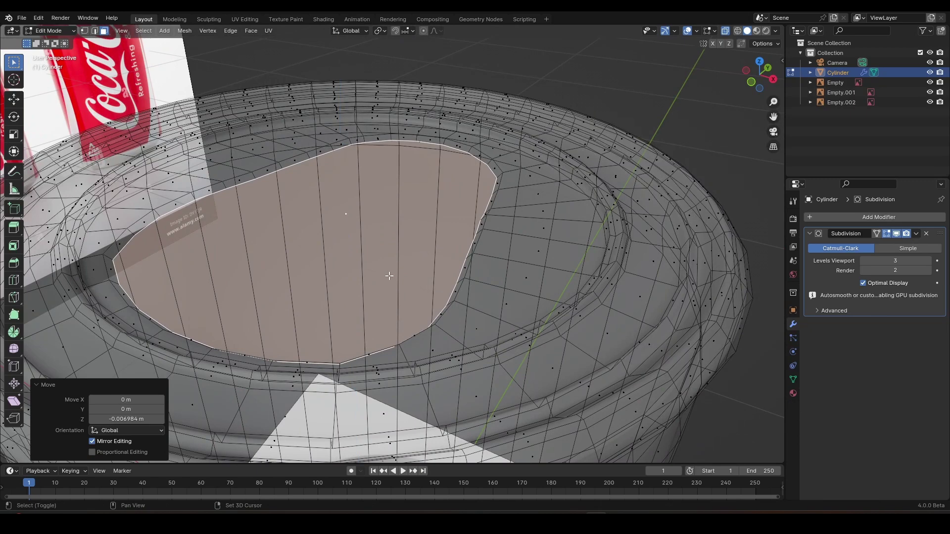
Inset the recess faces again by 0.012 m and raise them about 0.007 m along Z
key("i")
left_click(356, 250)
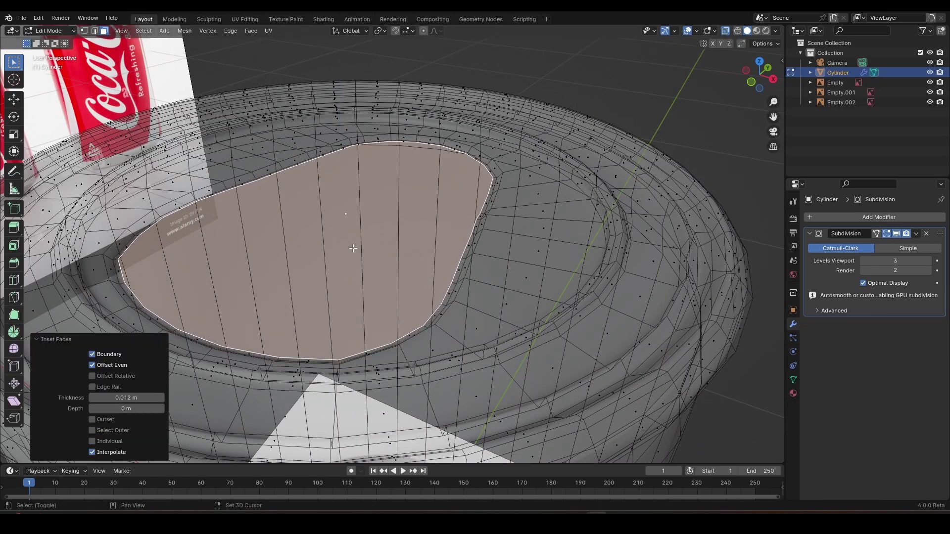
key("g")
key("z")
left_click(368, 181)
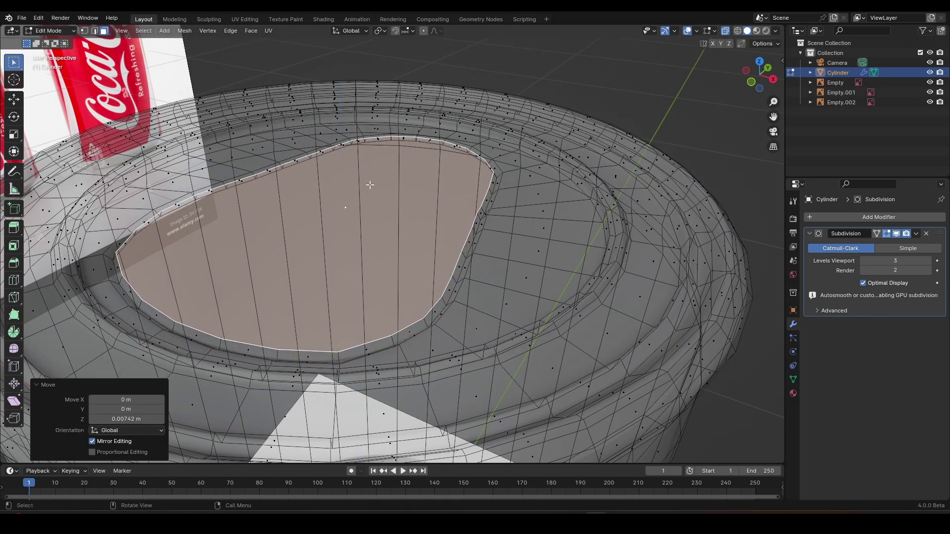
Inset the recess floor by about 0.008 m and extrude it slightly downward
key("KP_7")
key("alt+z")
key("alt+z")
mouse_move(445, 292)
middle_mouse_down()
mouse_move(337, 216)
mouse_move(336, 230)
middle_mouse_up()
key("i")
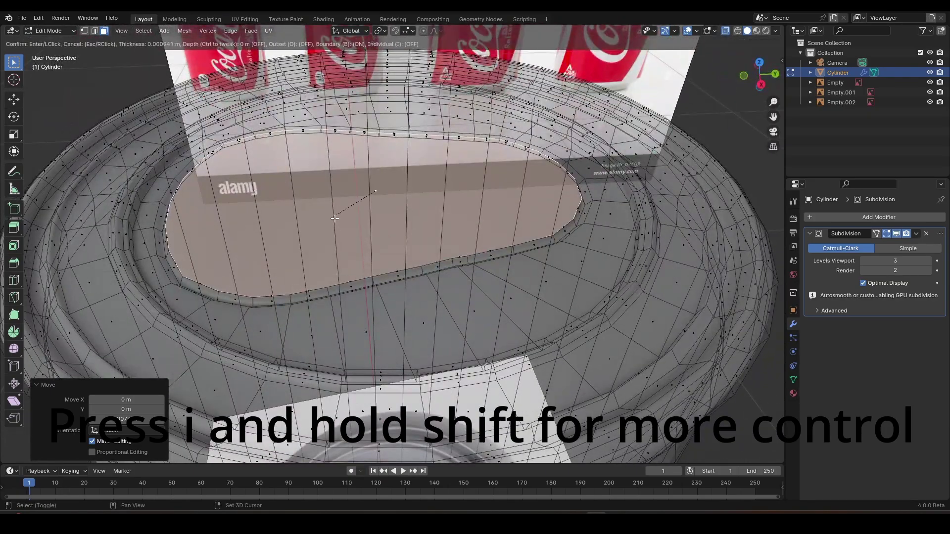
key("shift")
left_click(343, 225)
key("g")
key("z")
right_click(343, 229)
key("e")
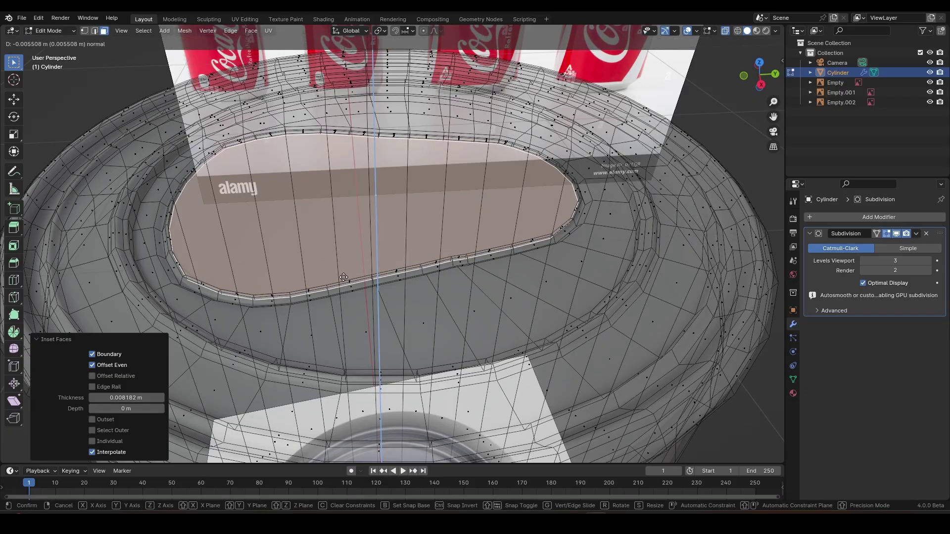
left_click(348, 265)
Turn off X-ray and scale the recess floor slightly to adjust its fit inside the raised rim
key("Tab")
middle_click_drag(344, 227, 148, 292)
key("alt+z")
key("Tab")
scroll(148, 292, "up", 3)
key("2")
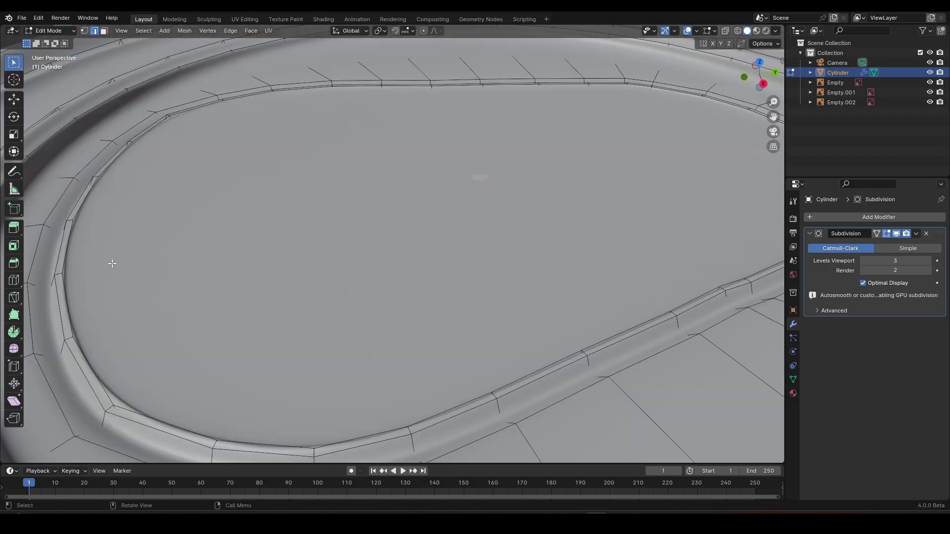
key("s")
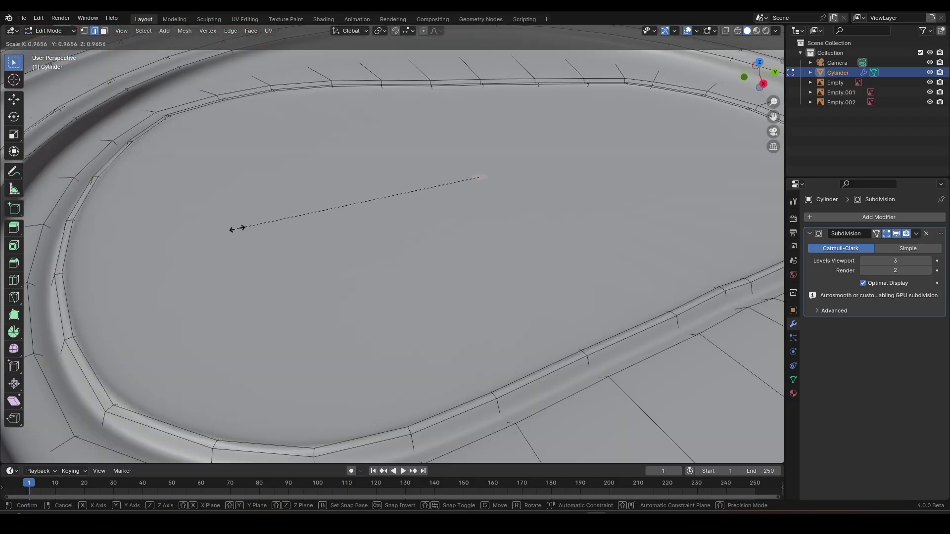
left_click(216, 238)
Check the whole lid in object mode, and in edit mode lower the recess floor slightly along Z
key("Tab")
scroll(254, 221, "down", 4)
middle_click_drag(255, 221, 355, 205, "shift")
scroll(284, 234, "down", 3)
key("Tab")
key("g")
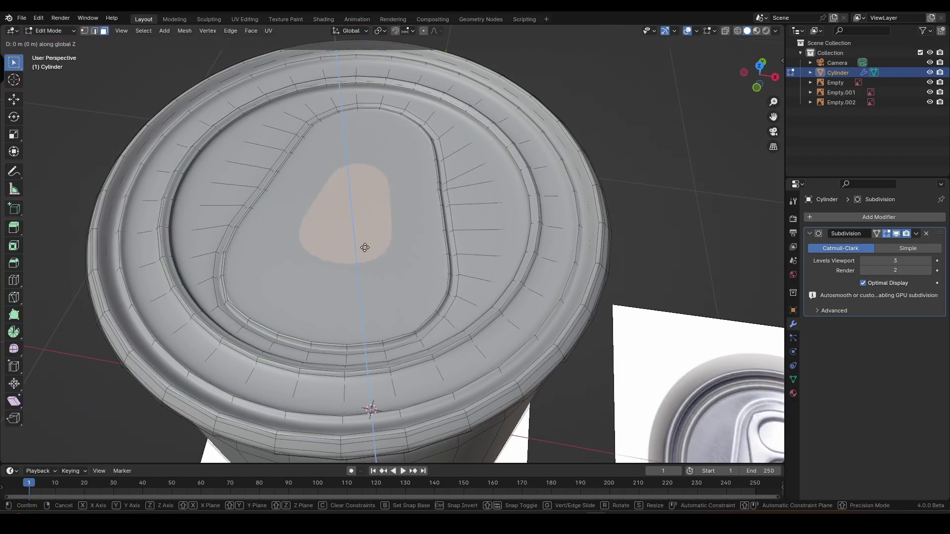
key("z")
left_click(367, 277)
Turn off the Subdivision viewport display, inset the recess floor by about 0.005 m and lower it about 0.012 m
left_click(896, 235)
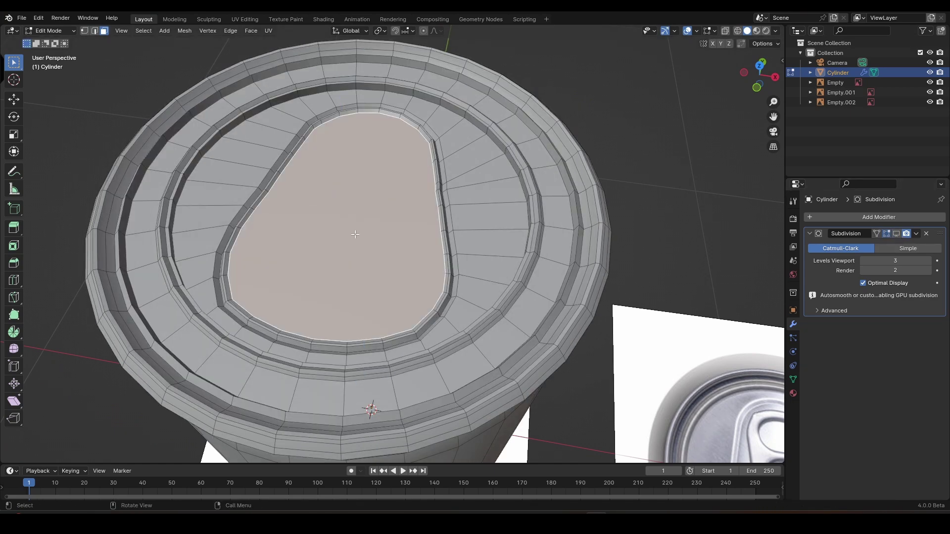
scroll(290, 205, "up", 5)
key("g")
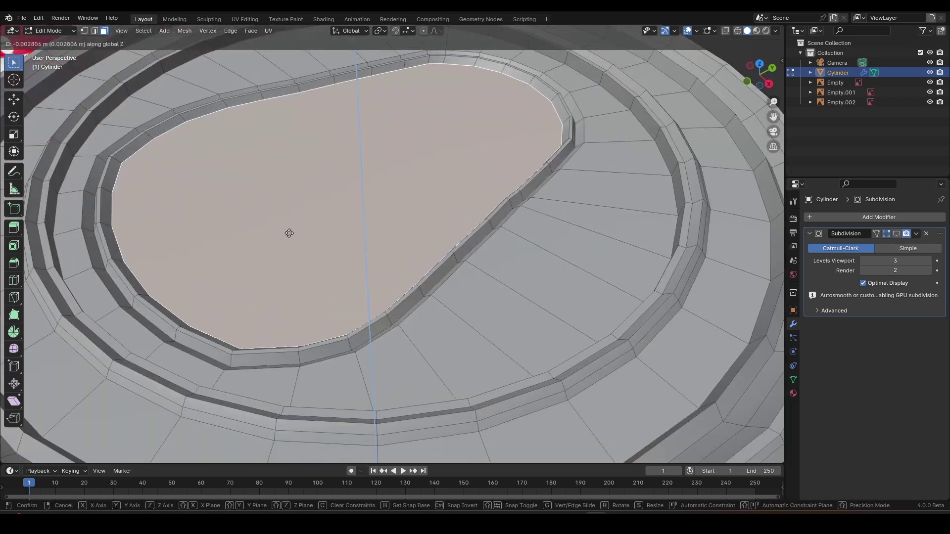
right_click(294, 259)
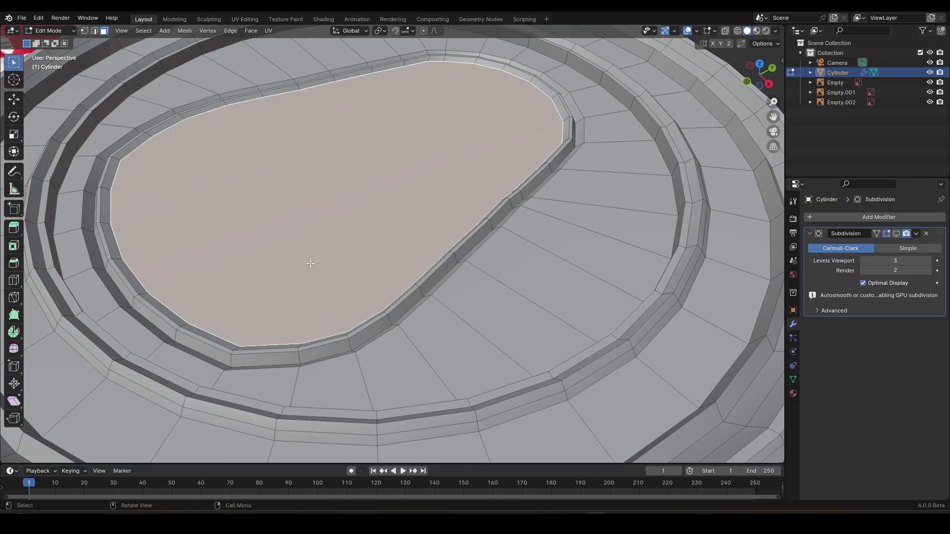
key("i")
left_click(324, 252)
key("g")
key("z")
key("z")
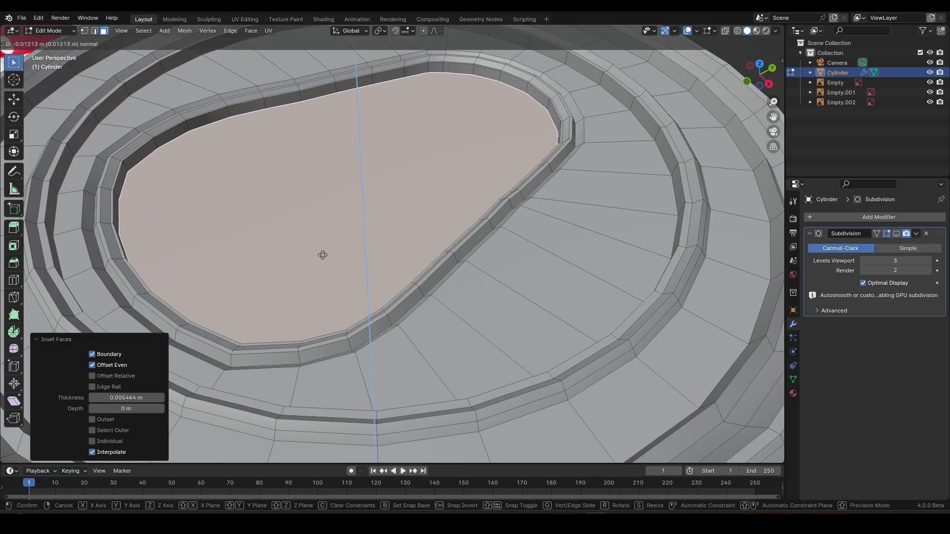
left_click(322, 255)
Examine the lid in object mode with the Subdivision viewport display turned on
key("Tab")
middle_click_drag(286, 205, 412, 241)
scroll(412, 241, "down", 5)
left_click(895, 233)
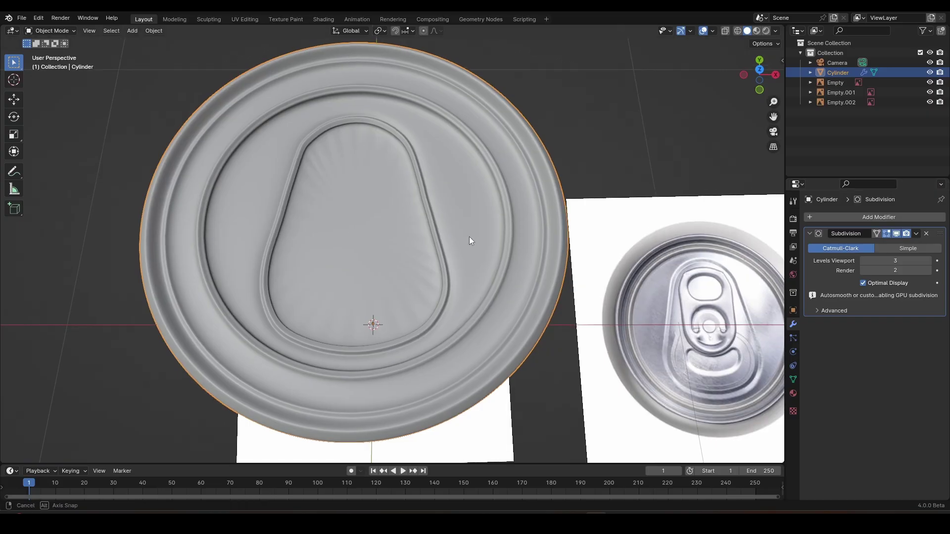
In X-ray top view, inset the recess floor by about 0.155 m and delete the inner faces
key("alt+z")
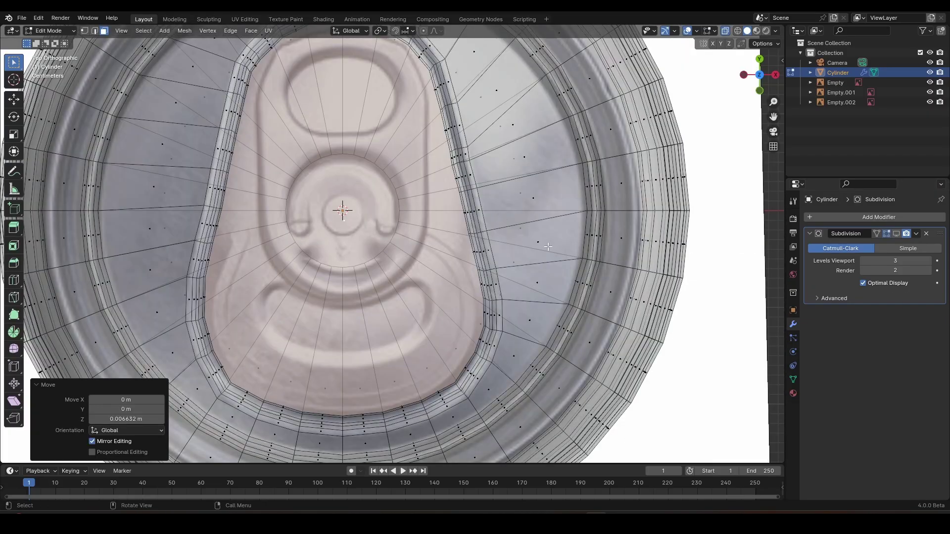
key("i")
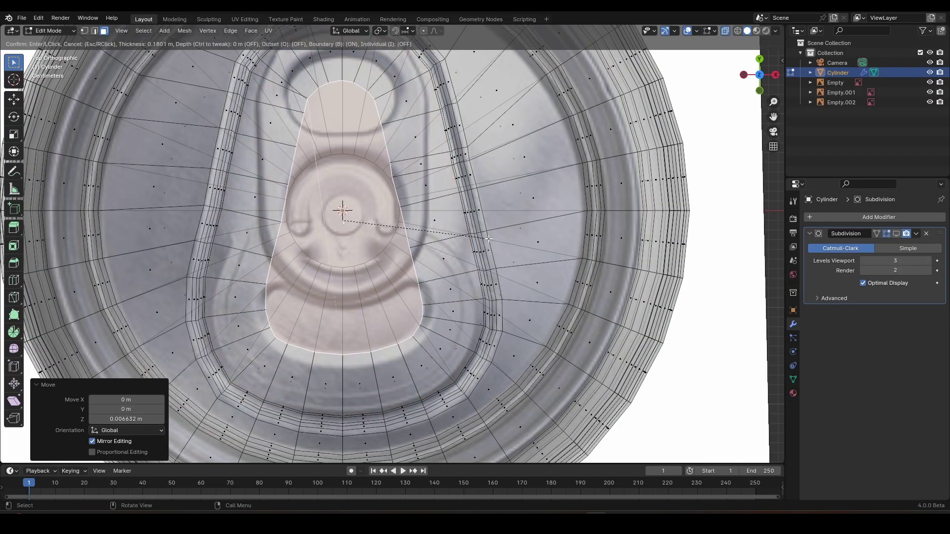
left_click(494, 242)
middle_click_drag(366, 132, 367, 146, "shift")
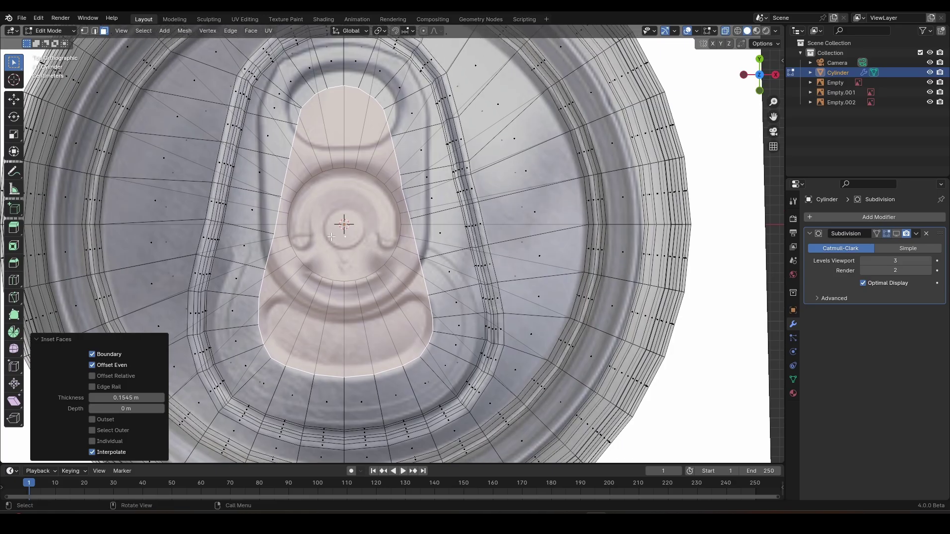
key("x")
left_click(364, 257)
key("Tab")
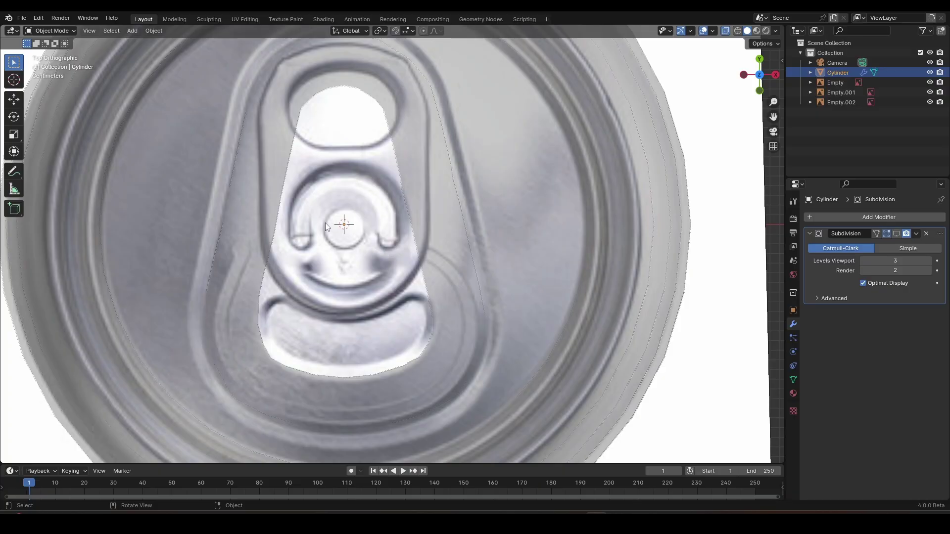
Select the edge loop around the hole in the recess floor and close it with Grid Fill at a span of 9
key("Tab")
key("2")
left_click(285, 186, "alt")
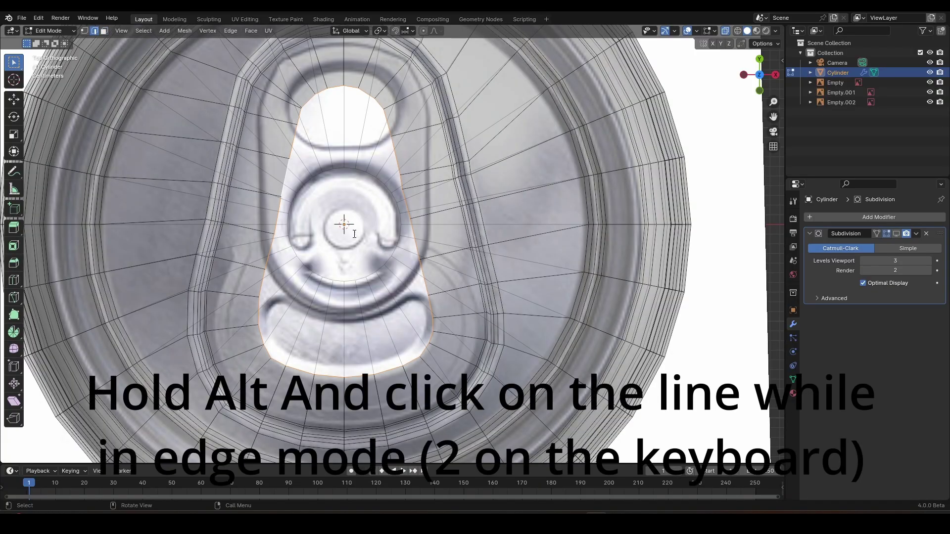
key("F3")
type("GRI")
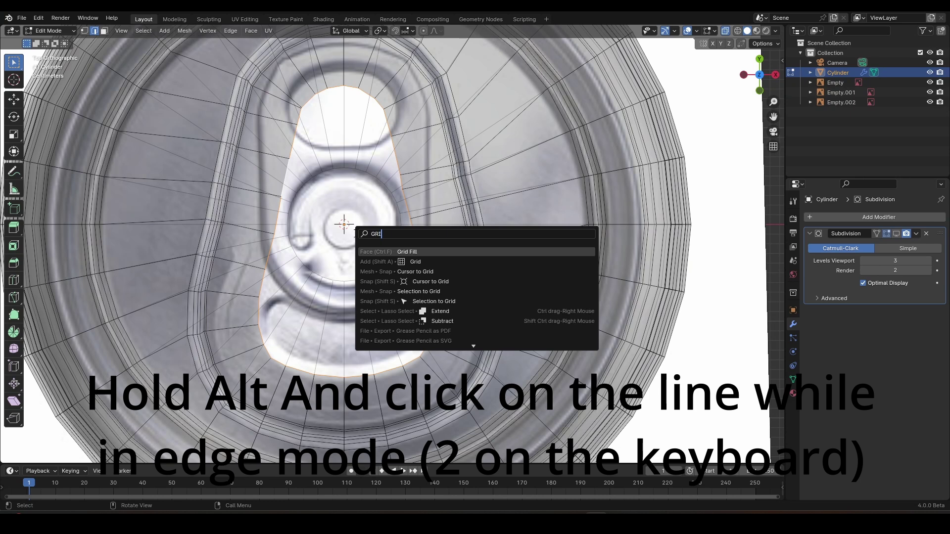
key("Return")
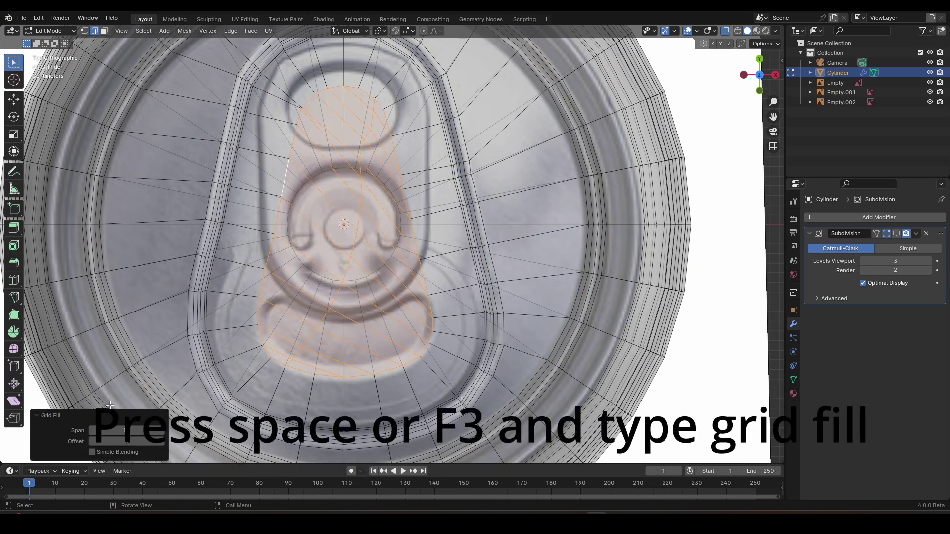
left_click(92, 429)
left_click(92, 429)
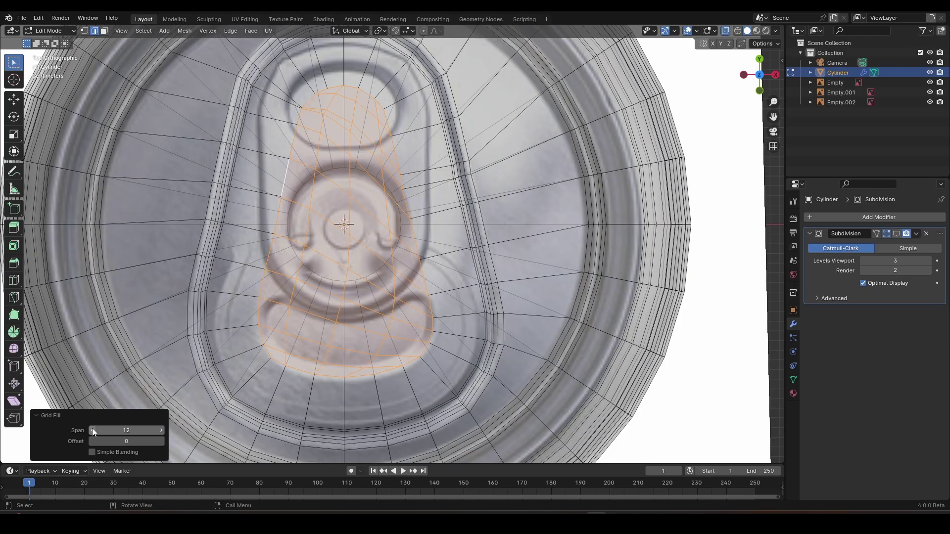
scroll(341, 296, "up", 3)
left_click(92, 430)
left_click(92, 430)
left_click(92, 429)
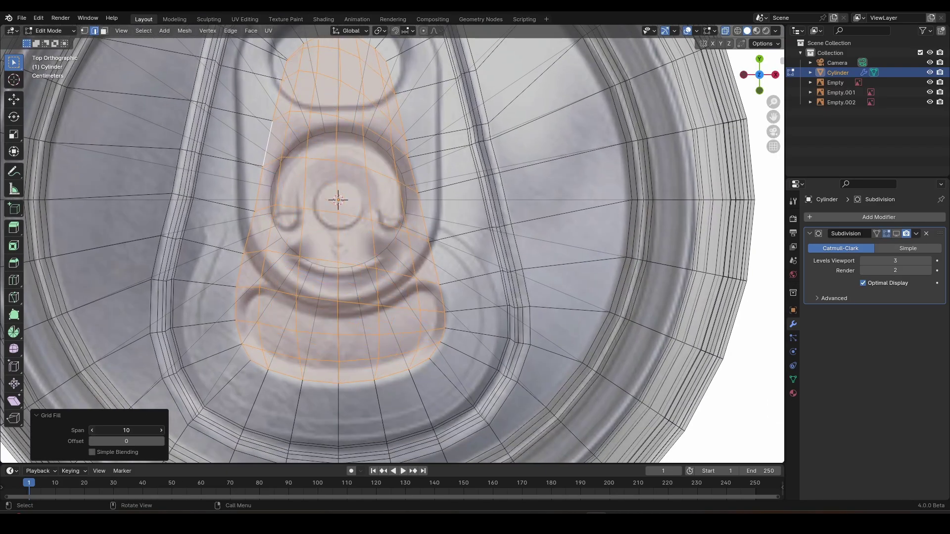
In vertex mode, move two left-side grid vertices onto the upper-left corner of the reference's crescent-shaped indentation below the tab
scroll(335, 308, "up", 3)
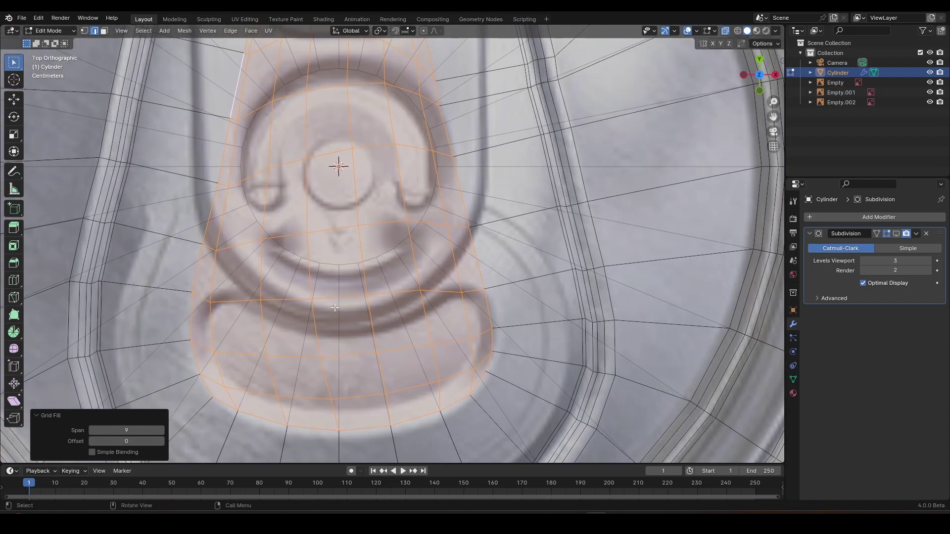
key("Tab")
key("Tab")
key("1")
key("alt+a")
left_click(209, 307)
key("g")
left_click(217, 294)
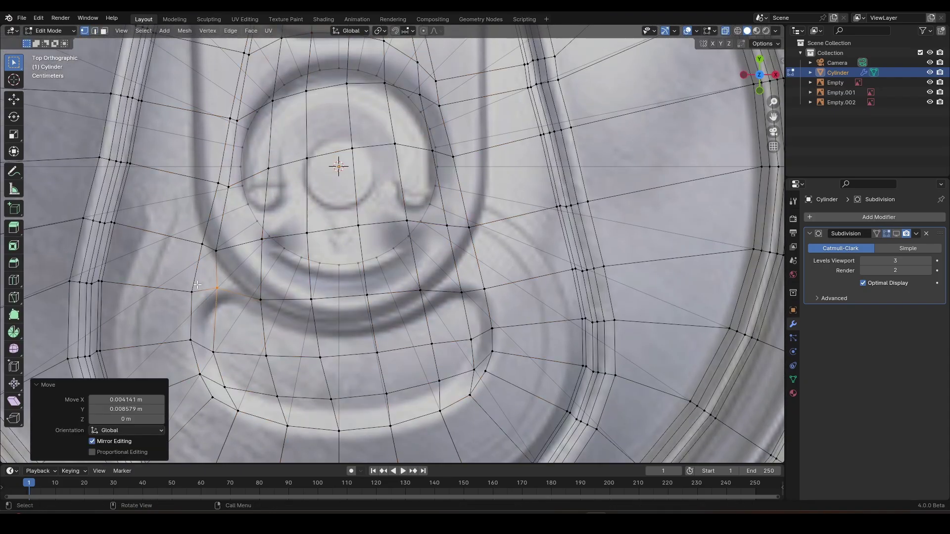
left_click_drag(187, 306, 187, 307)
key("g")
left_click(197, 315)
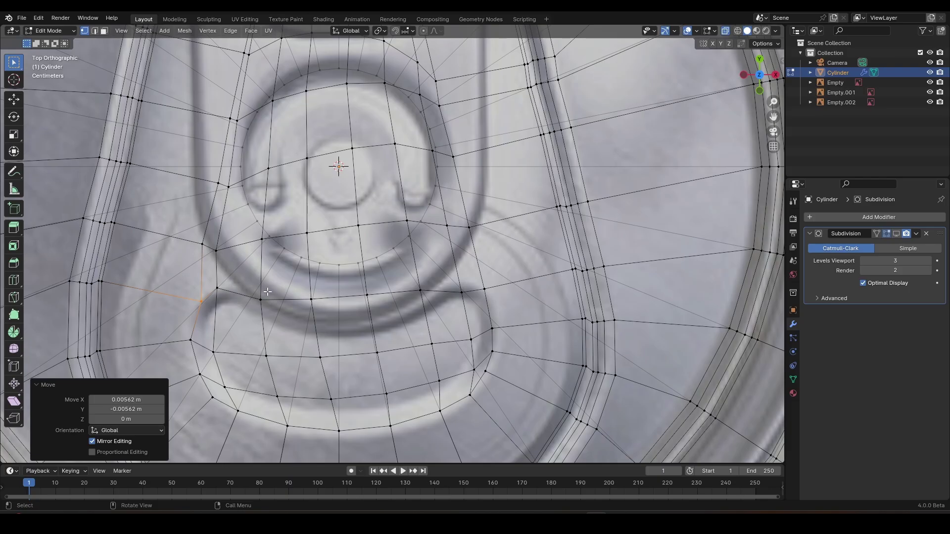
Move the left and middle grid vertices of the same row onto the curved upper edge of the crescent-shaped indentation
left_click(256, 308)
key("g")
left_click(247, 305)
left_click(312, 298)
key("g")
left_click(306, 317)
left_click(364, 295)
key("g")
left_click(380, 319)
Move the two right-hand grid vertices of the row onto the upper-right curve of the crescent-shaped indentation
left_click(422, 296)
key("g")
left_click(426, 307)
left_click(460, 295)
key("g")
left_click(453, 297)
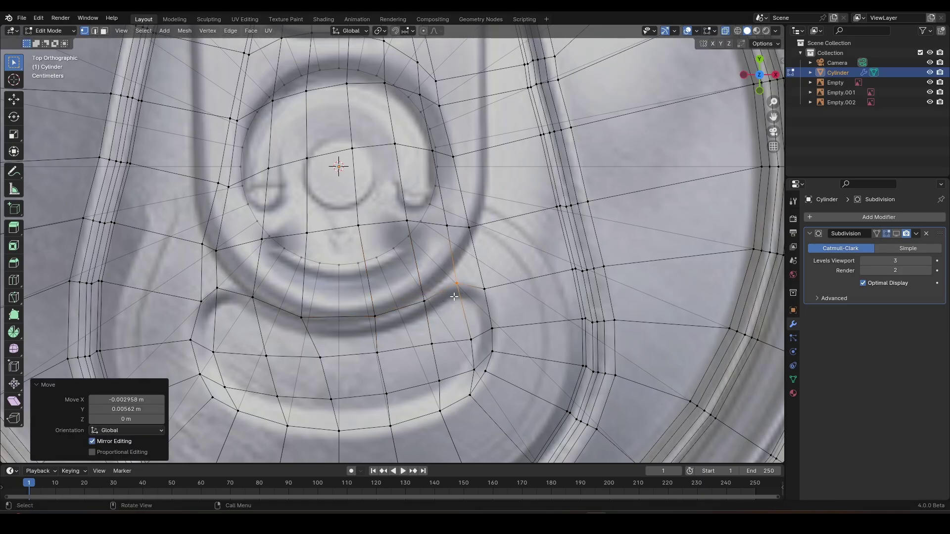
In face mode, select all faces inside the crescent-shaped indentation and smooth their vertices with a smoothing of about 0.1
key("3")
left_click(206, 322)
left_click(237, 323, "shift")
left_click(285, 331, "shift")
left_click(368, 336, "shift")
left_click(403, 329, "shift")
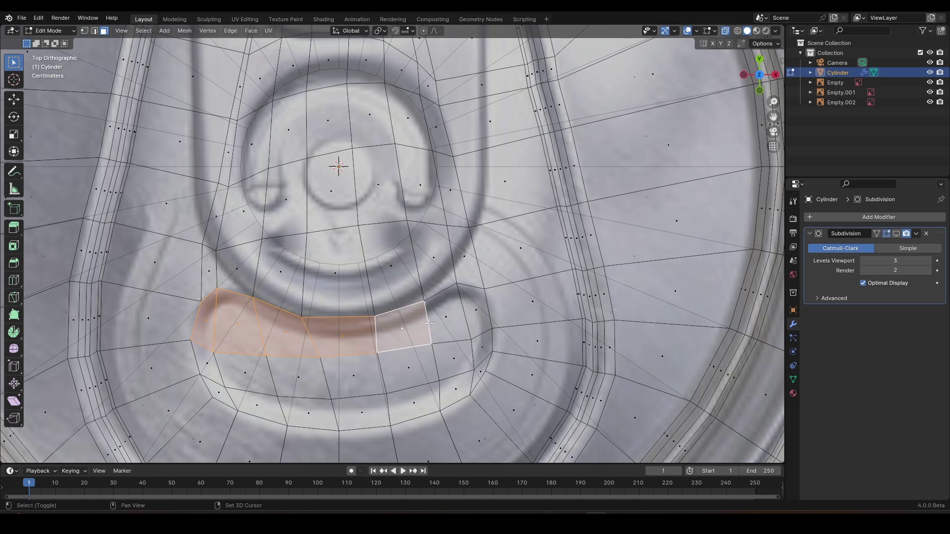
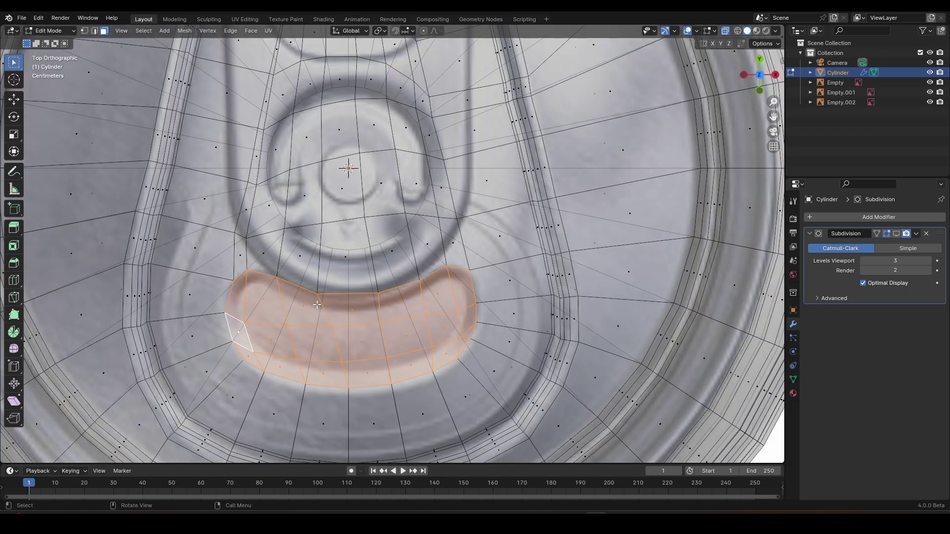
left_click(20, 354)
left_click_drag(360, 332, 365, 309)
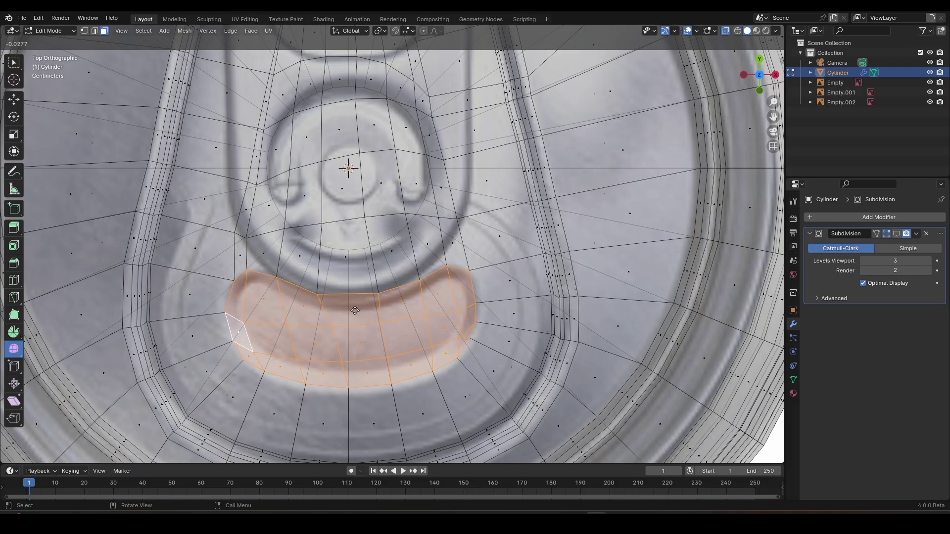
left_click_drag(355, 310, 390, 317)
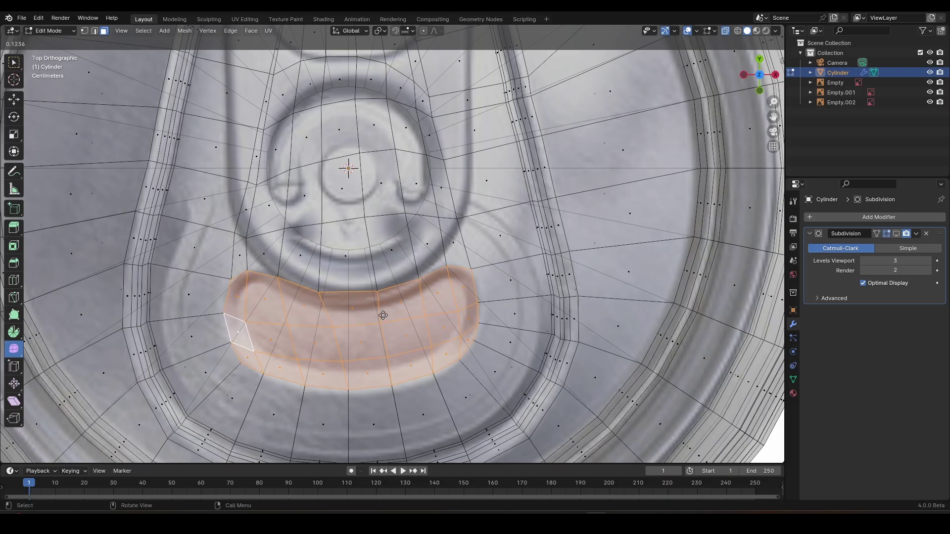
left_click_drag(381, 314, 380, 314)
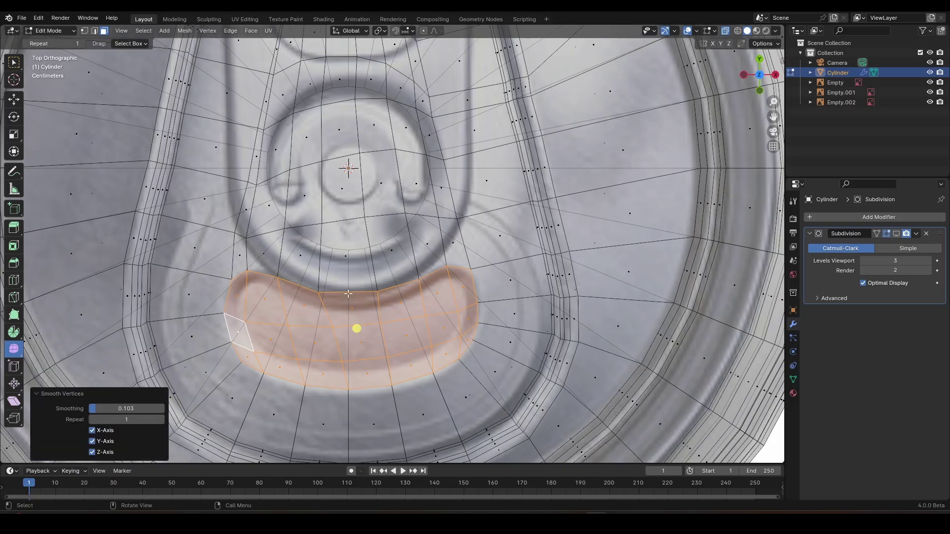
In vertex mode, move three vertices of the crescent's upper edge back onto the curve in the reference image
key("1")
left_click(313, 305)
key("g")
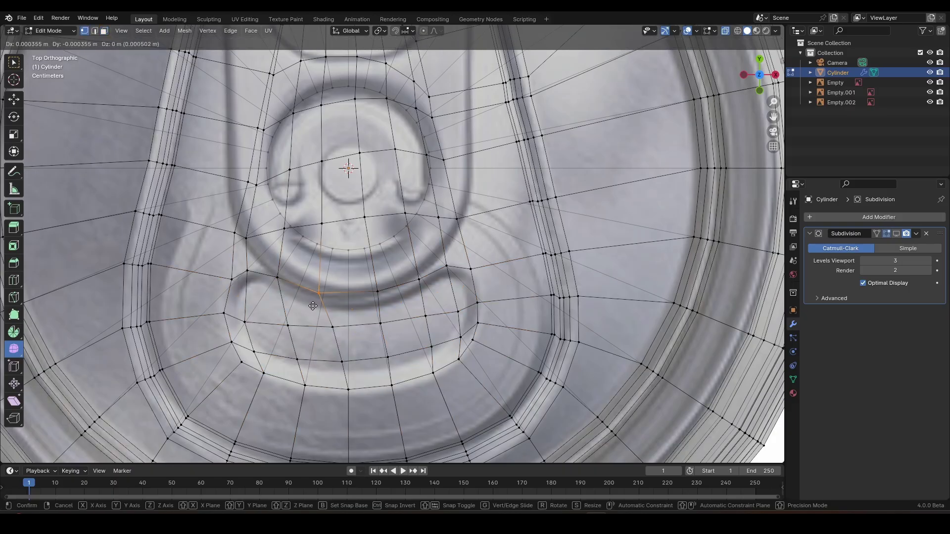
left_click(320, 307)
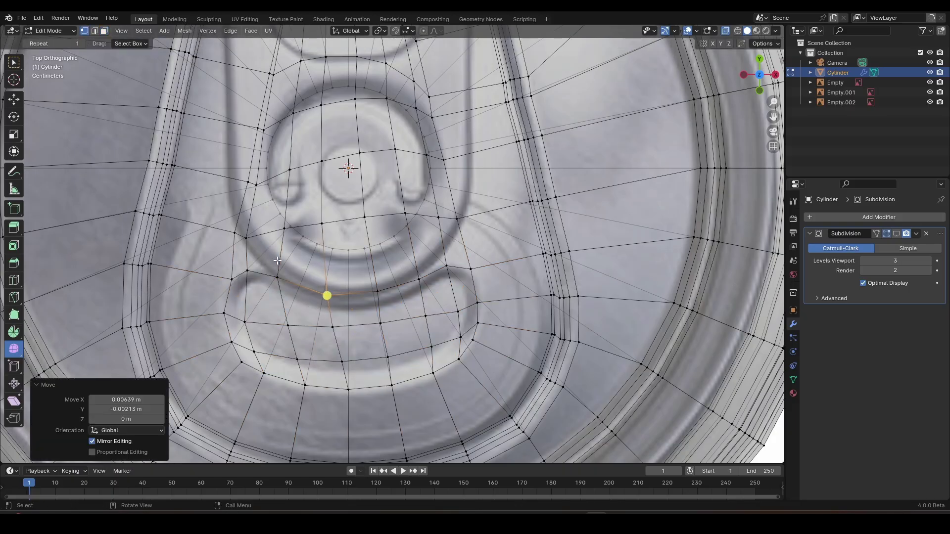
left_click(278, 293)
key("g")
left_click(280, 294)
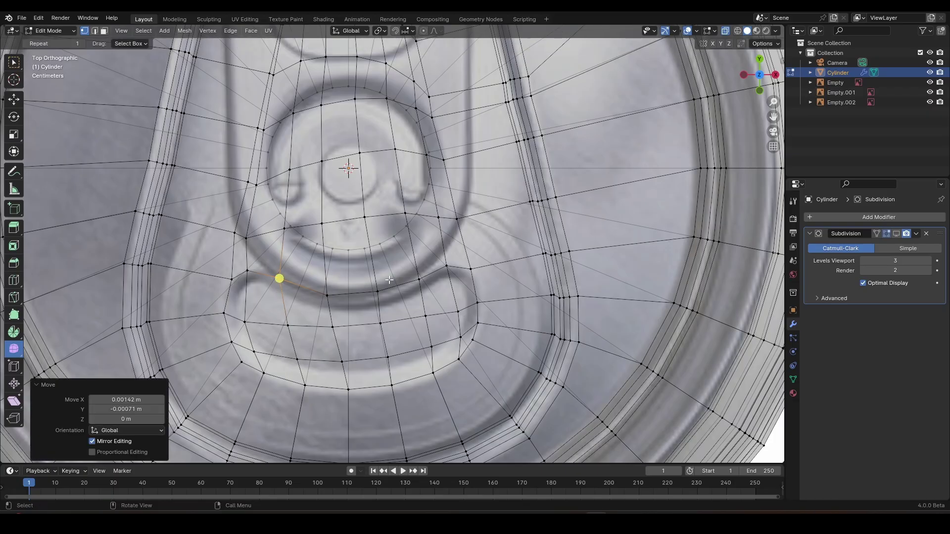
left_click(376, 297)
key("g")
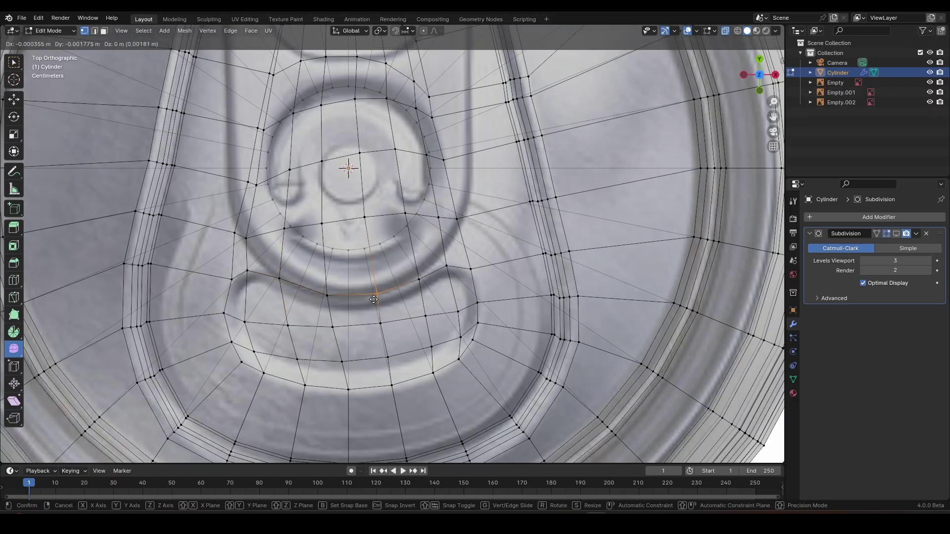
left_click(374, 299)
In face mode, reselect all faces of the crescent-shaped indentation and inset them by about 0.011 m
key("3")
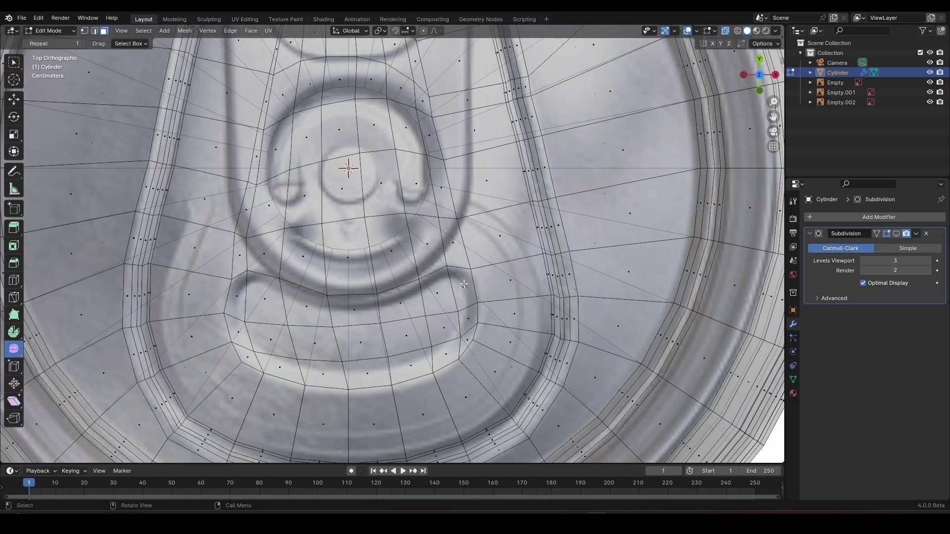
left_click(463, 286)
left_click(425, 303, "shift")
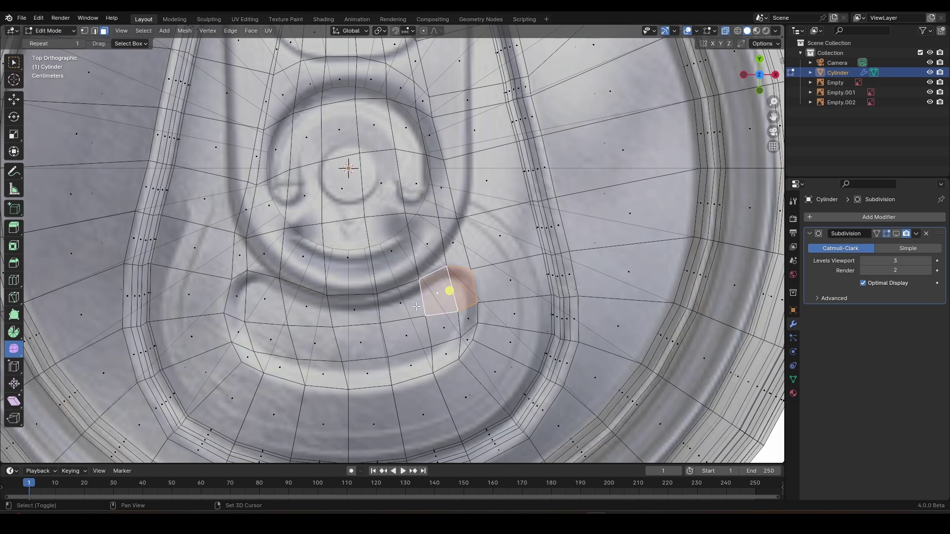
left_click(398, 311, "shift")
left_click(353, 314, "shift")
left_click(236, 299, "ctrl")
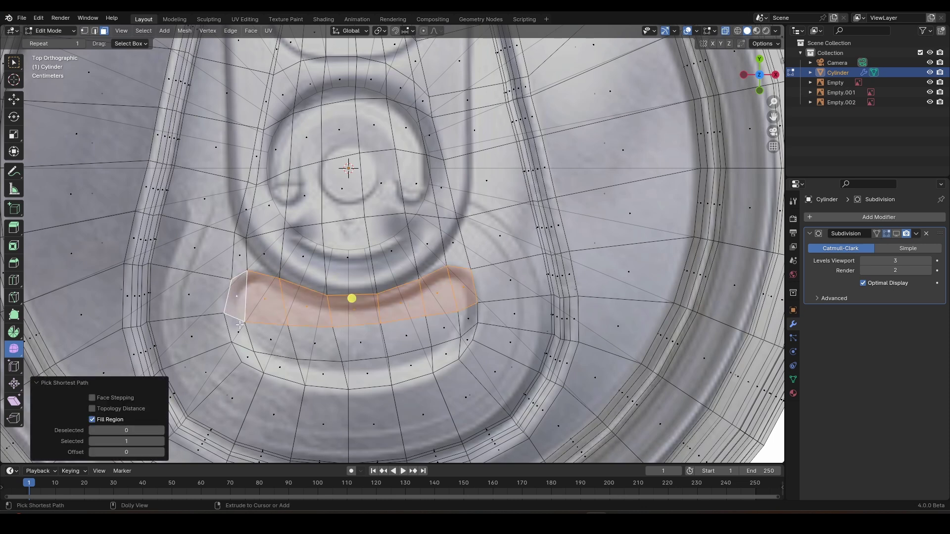
left_click(239, 331, "ctrl")
left_click(462, 336, "ctrl")
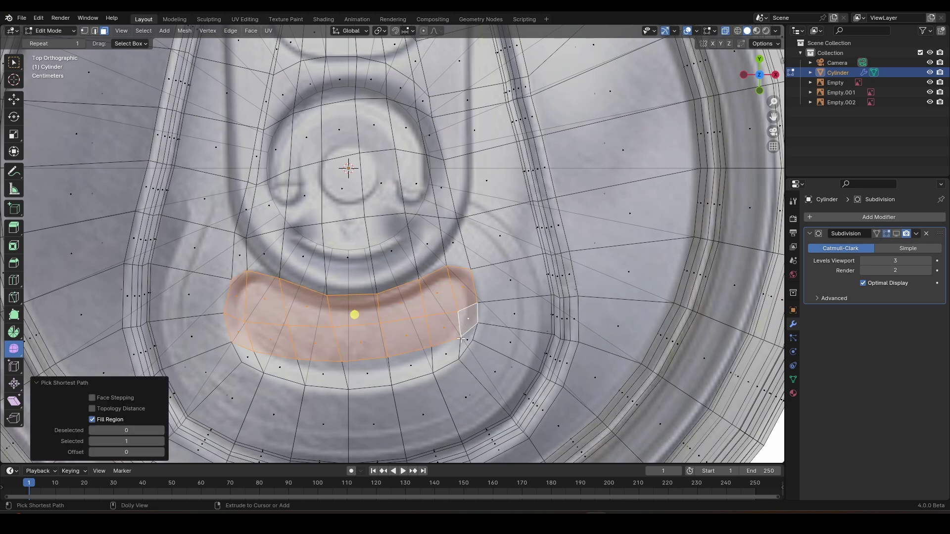
left_click(249, 358, "ctrl")
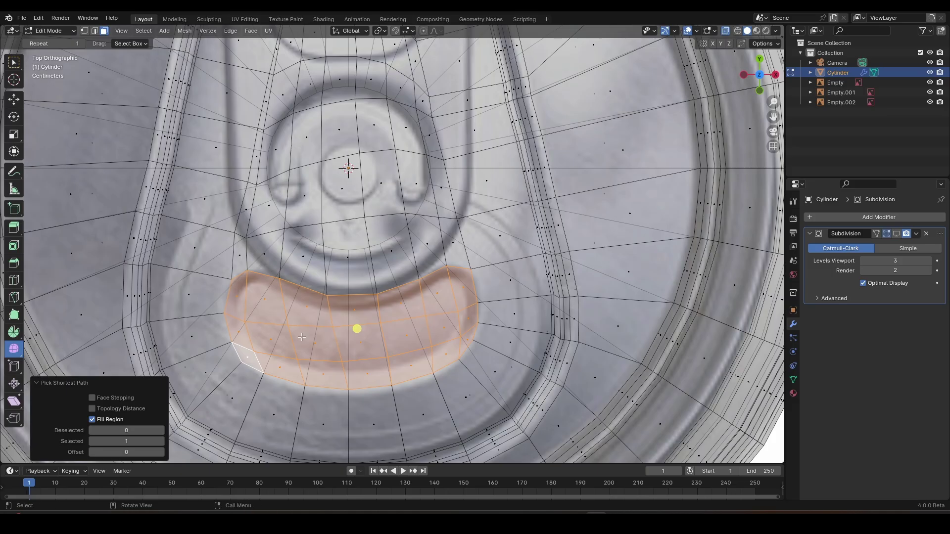
scroll(317, 340, "up", 2)
scroll(341, 330, "down", 2)
middle_click_drag(364, 321, 390, 322, "shift")
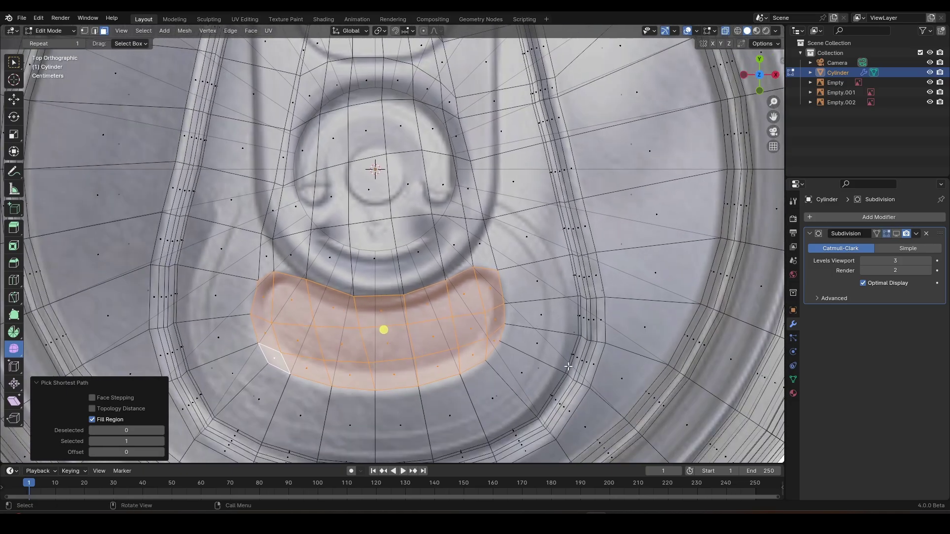
key("i")
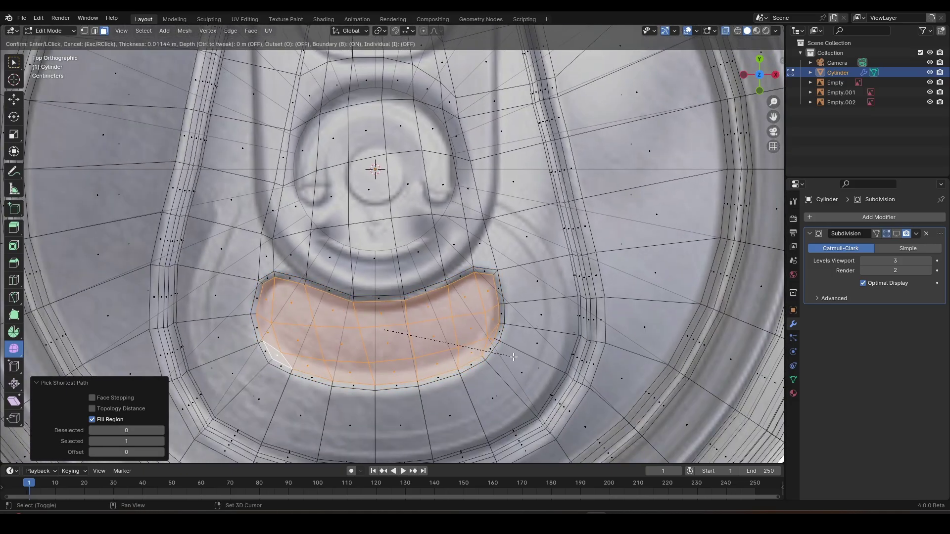
left_click(512, 356)
Move the inset crescent faces down along the Z axis to sink the indentation into the lid
middle_click_drag(513, 357, 445, 277)
scroll(445, 277, "down", 5)
scroll(376, 302, "up", 5)
middle_click_drag(395, 149, 374, 335, "shift")
key("g")
key("z")
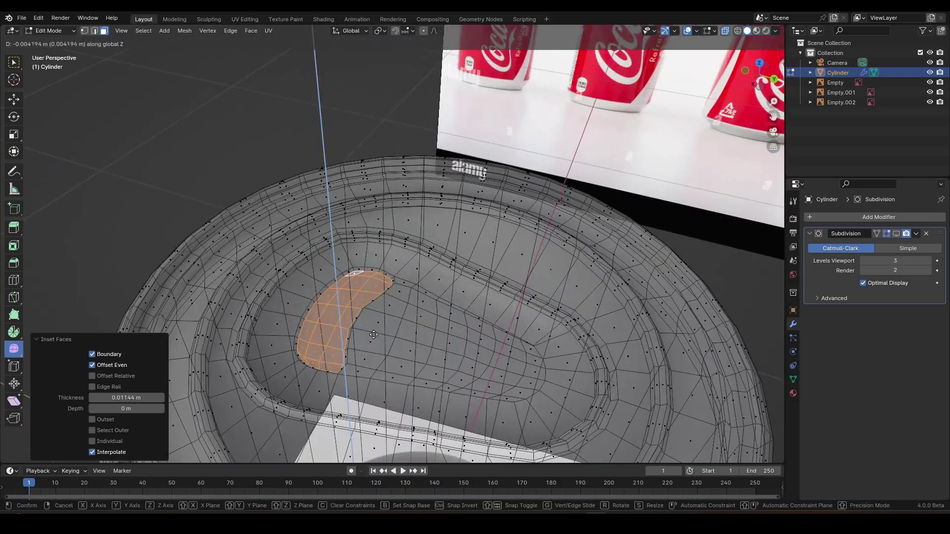
left_click(376, 366)
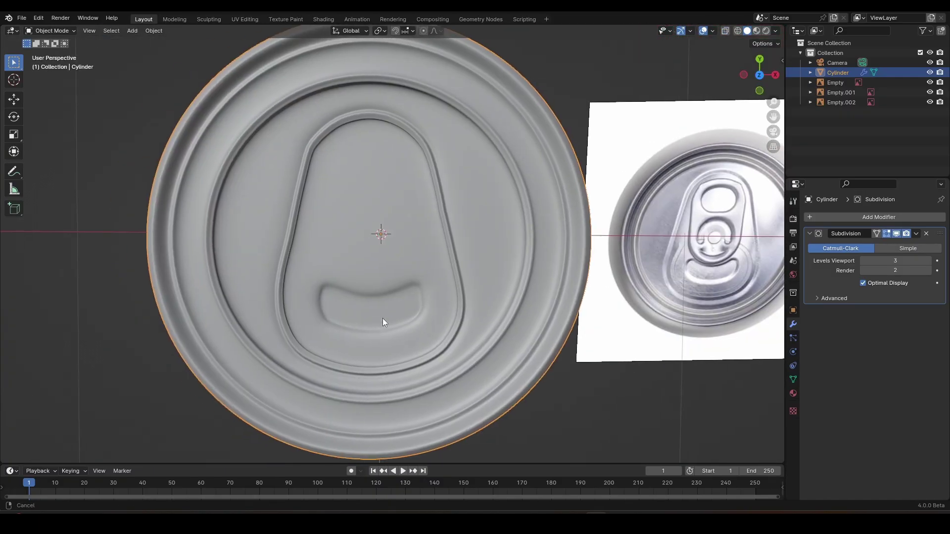
Scale the floor faces of the crescent-shaped indentation down to about 0.86 so its walls slope inward
middle_click_drag(382, 319, 441, 307)
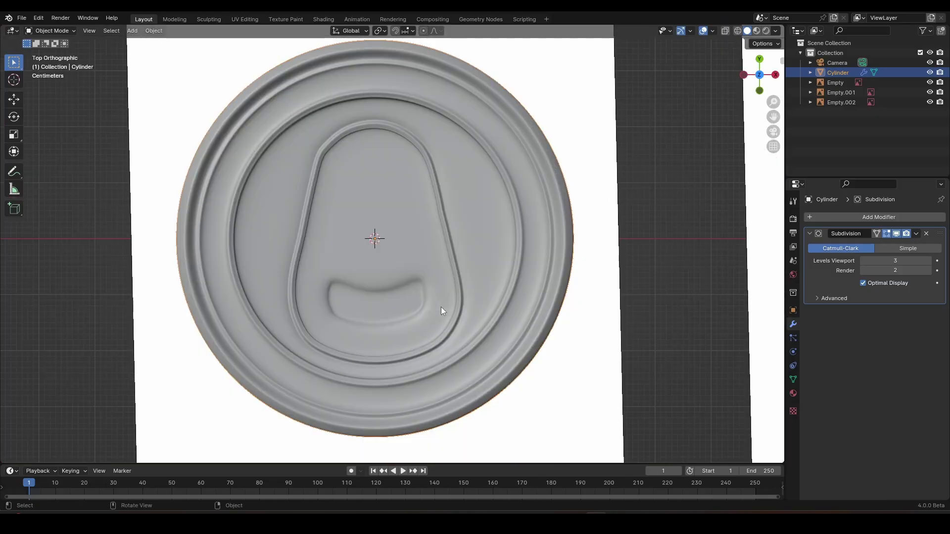
key("alt+z")
key("alt+z")
scroll(395, 279, "up", 4)
key("Tab")
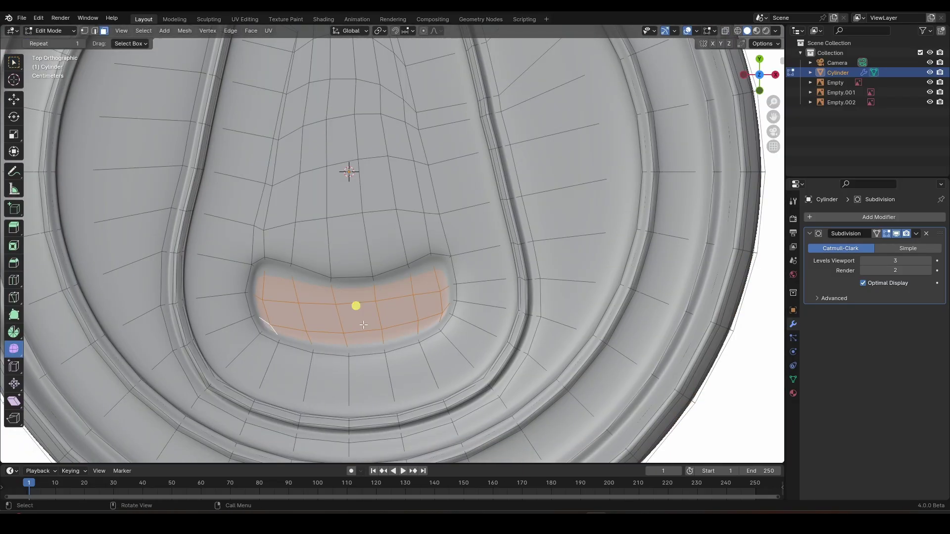
key("s")
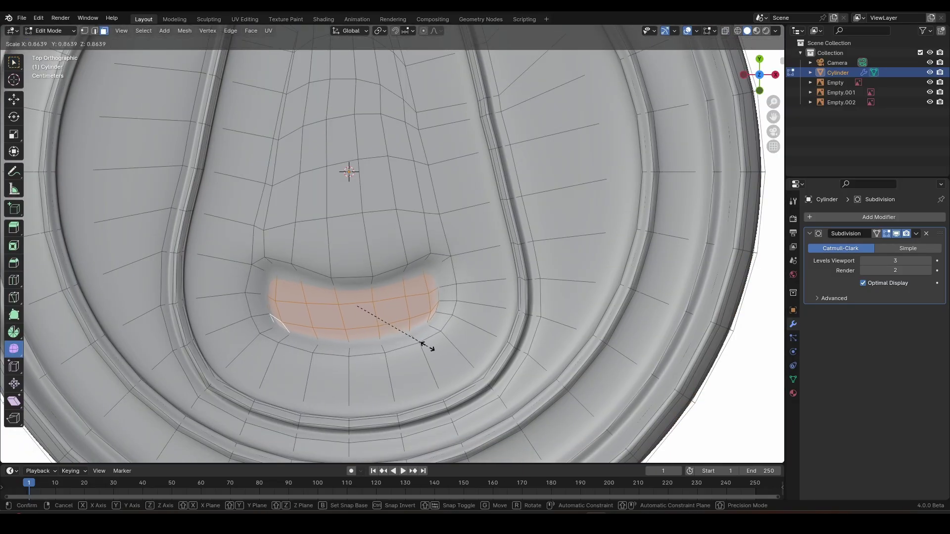
left_click(421, 343)
key("Tab")
key("Tab")
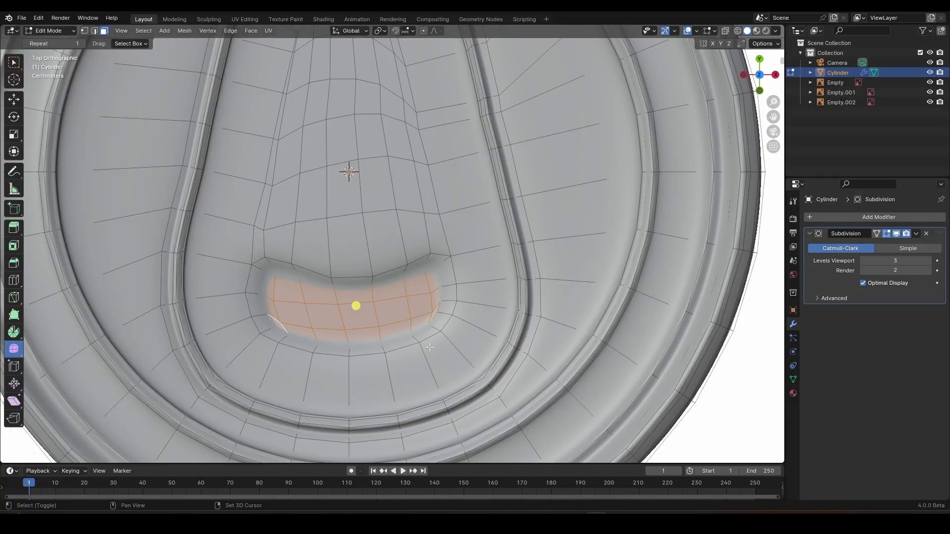
Expand the selection to the indentation's walls and crease its edges, and crease the crescent's outer edge loop by 0.178
key("ctrl+KP_Add")
key("shift+e")
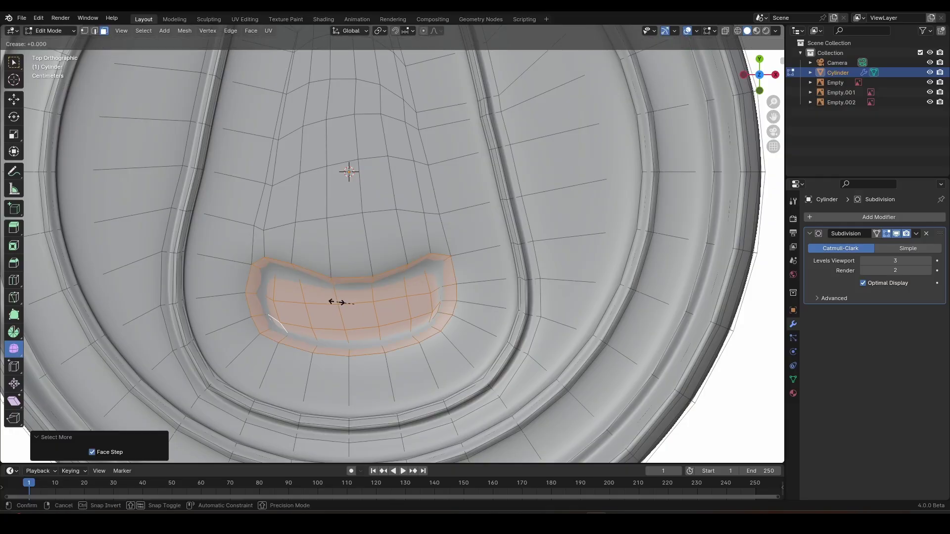
left_click(381, 313)
key("Tab")
key("Tab")
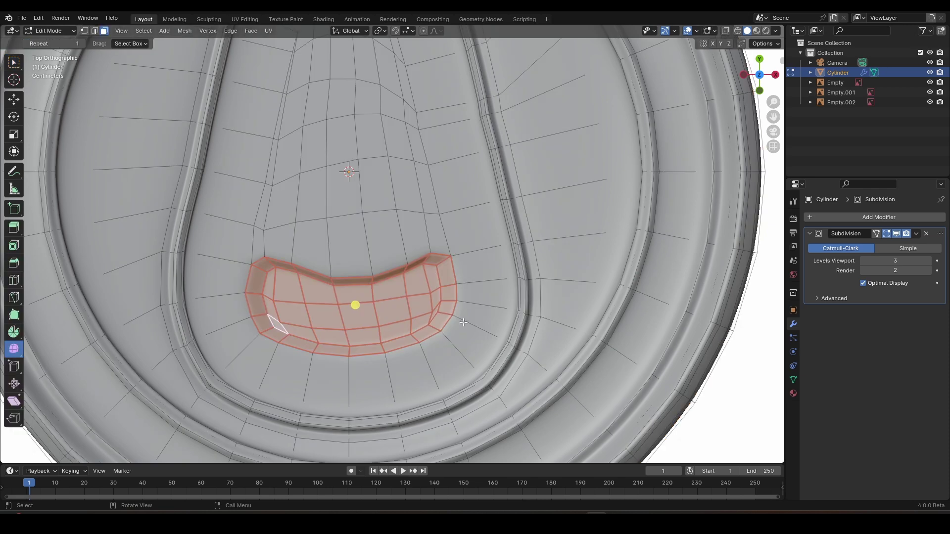
key("shift+e")
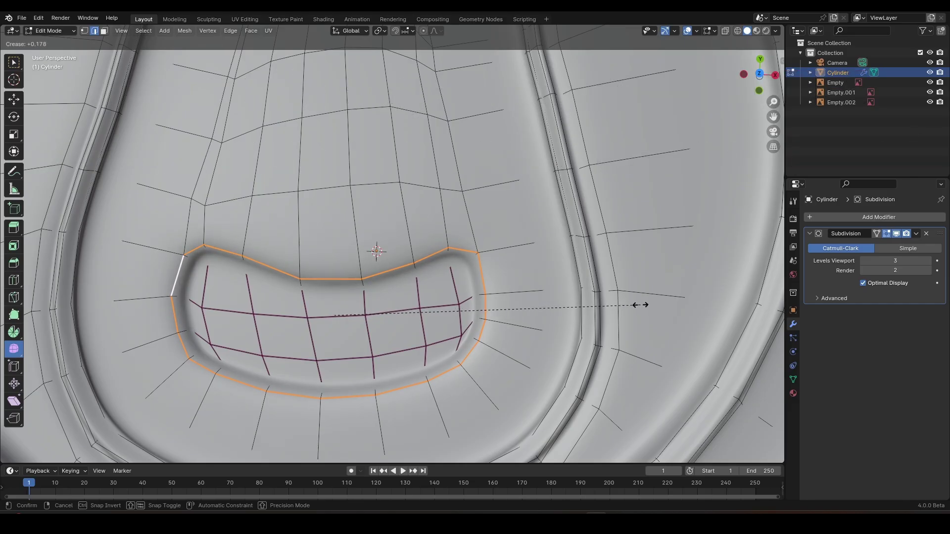
left_click(641, 305)
Add one centred loop cut around the indentation's wall and scale the new loop to 0.961
key("ctrl+r")
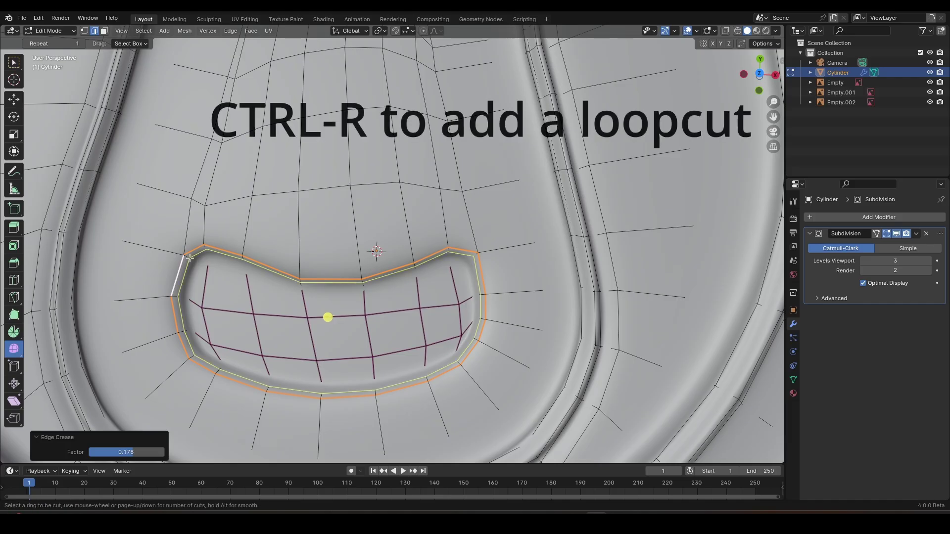
left_click(190, 258)
right_click(189, 258)
key("s")
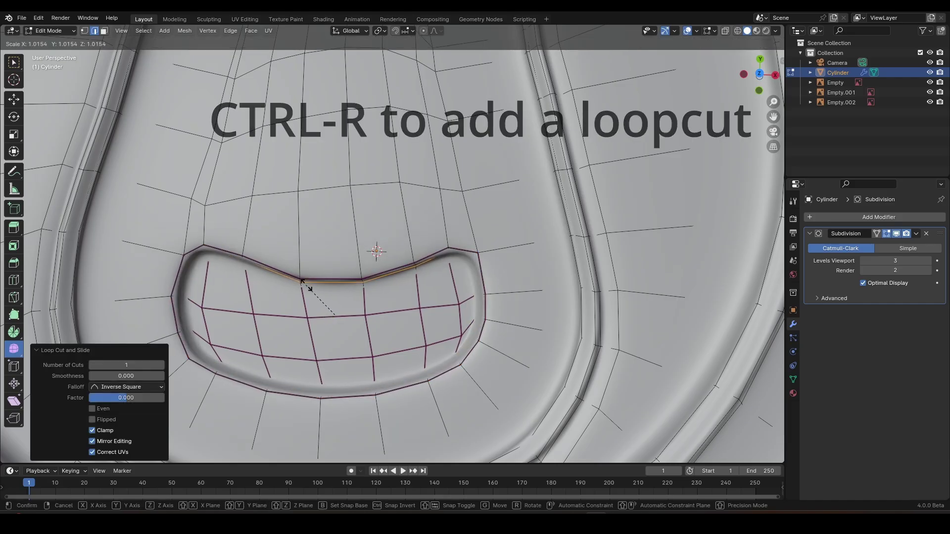
left_click(322, 297)
Try a crease of 1.0 on the new edge loop and undo the latest changes to it
key("shift+e")
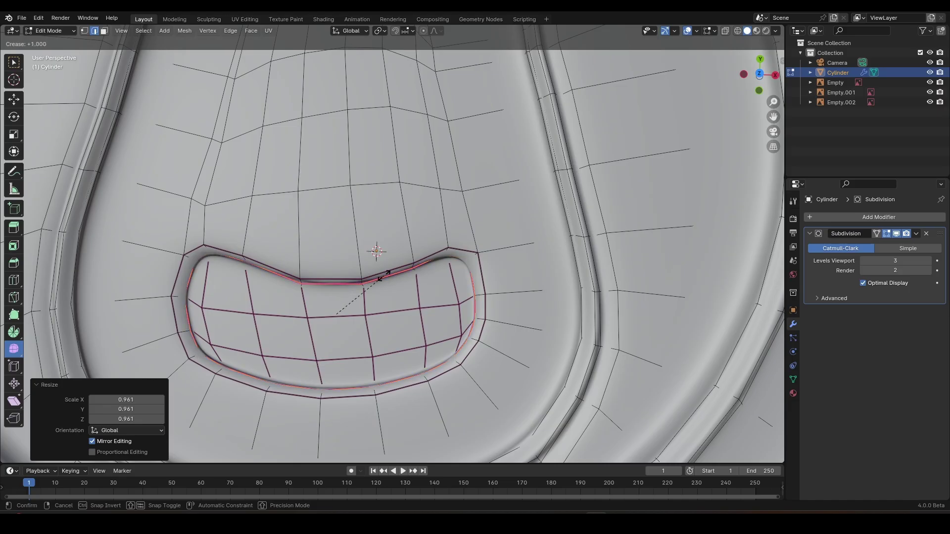
left_click(350, 291)
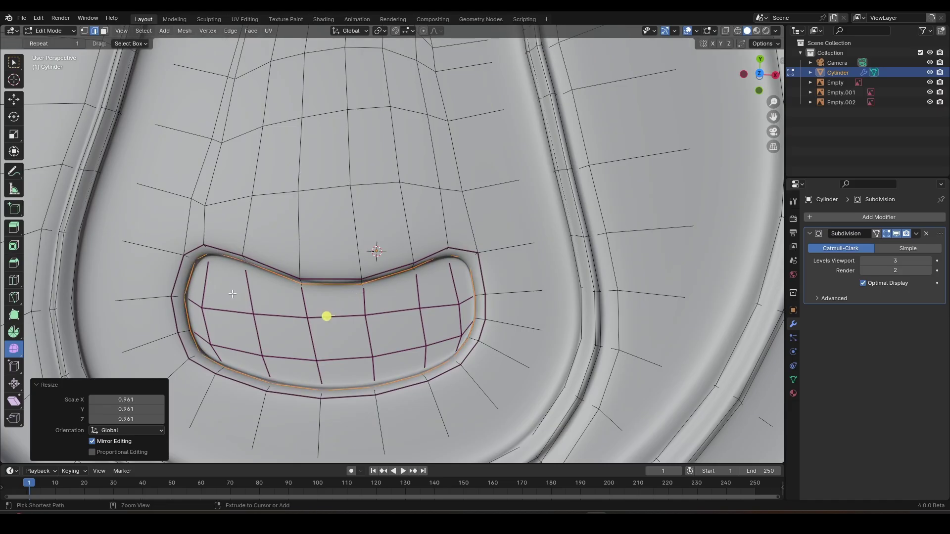
key("ctrl+z")
key("ctrl+z")
Return to Object Mode, add a 2 m plane and raise it along Z above the top of the can
key("Tab")
scroll(258, 290, "down", 2)
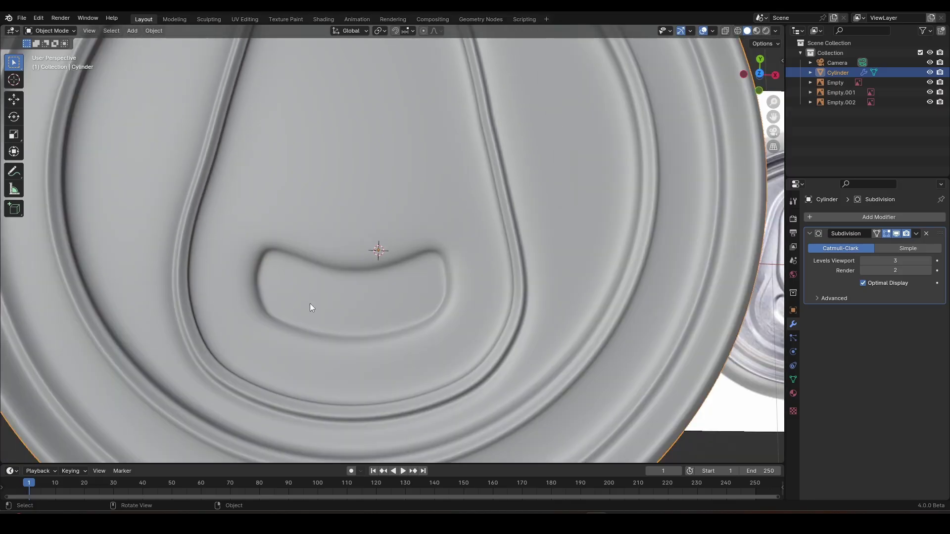
scroll(310, 304, "down", 3)
scroll(312, 301, "down", 6)
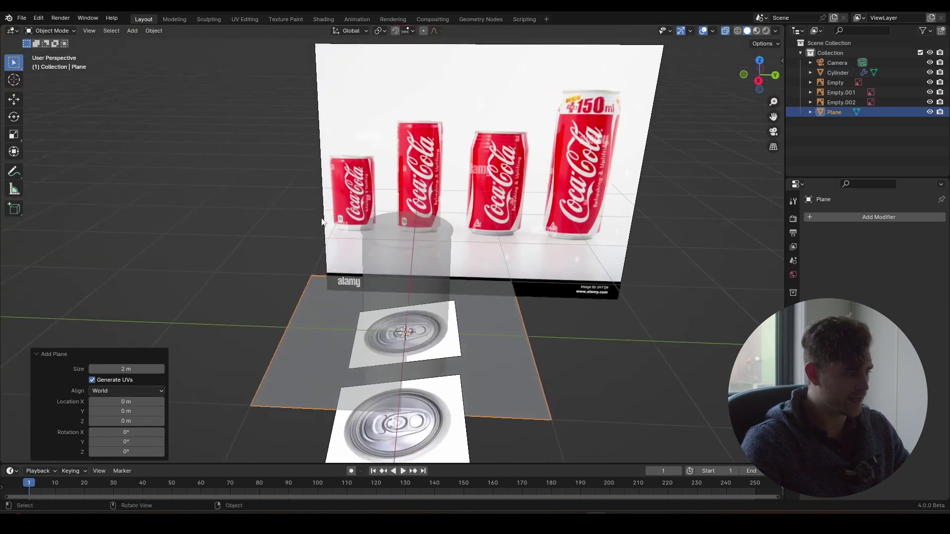
scroll(414, 297, "up", 1)
key("g")
key("z")
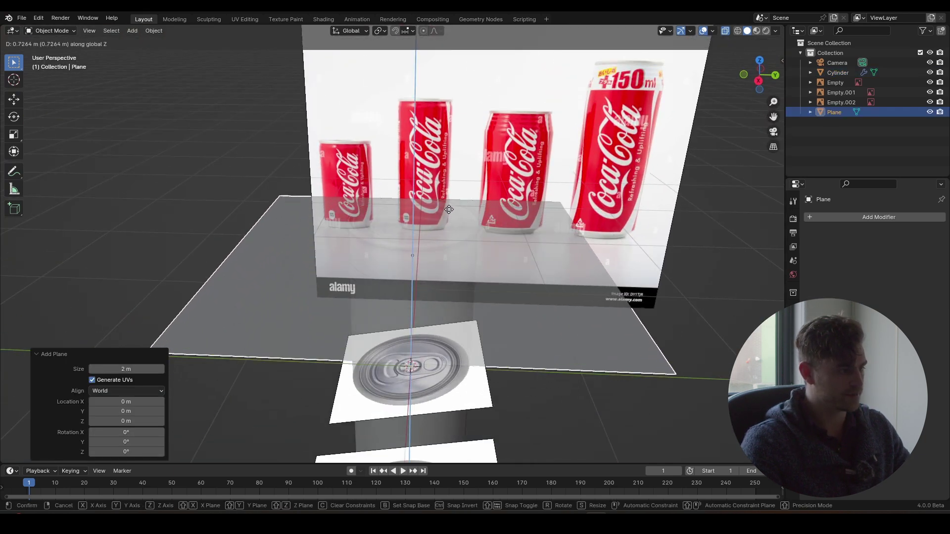
left_click(475, 178)
Scale the plane to 0.115 and move it about 1.10 m along X onto the second lid reference image
middle_click_drag(476, 198, 612, 291)
key("s")
left_click(420, 224)
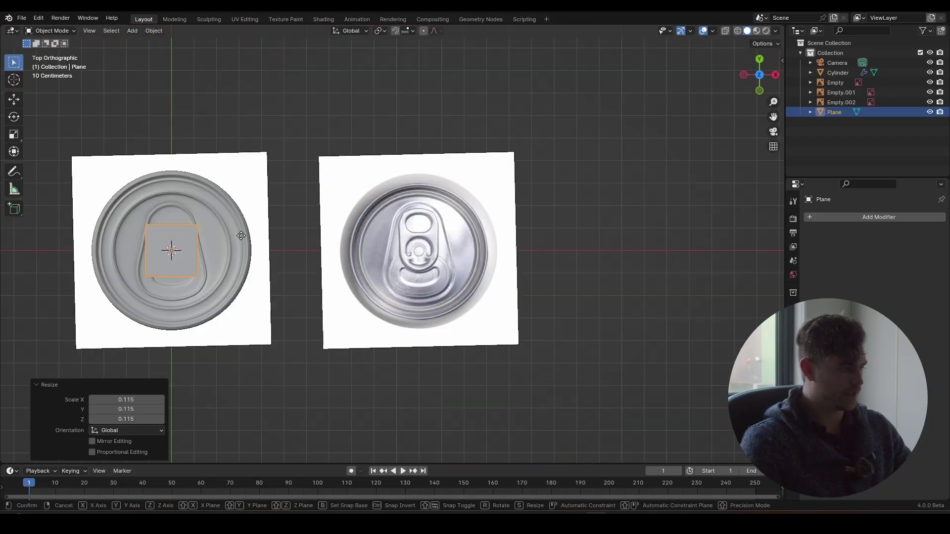
key("x")
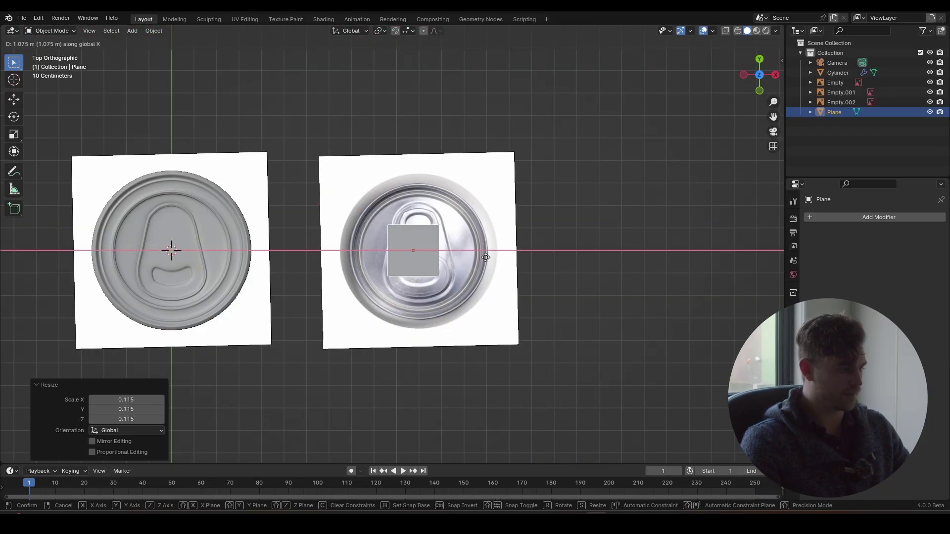
left_click(452, 262)
Lower the plane about 0.017 m along Z over the lid reference image
scroll(479, 267, "up", 2)
scroll(479, 262, "up", 3)
middle_click_drag(446, 265, 418, 265, "shift")
scroll(418, 265, "up", 2)
middle_click_drag(523, 264, 486, 256, "shift")
key("g")
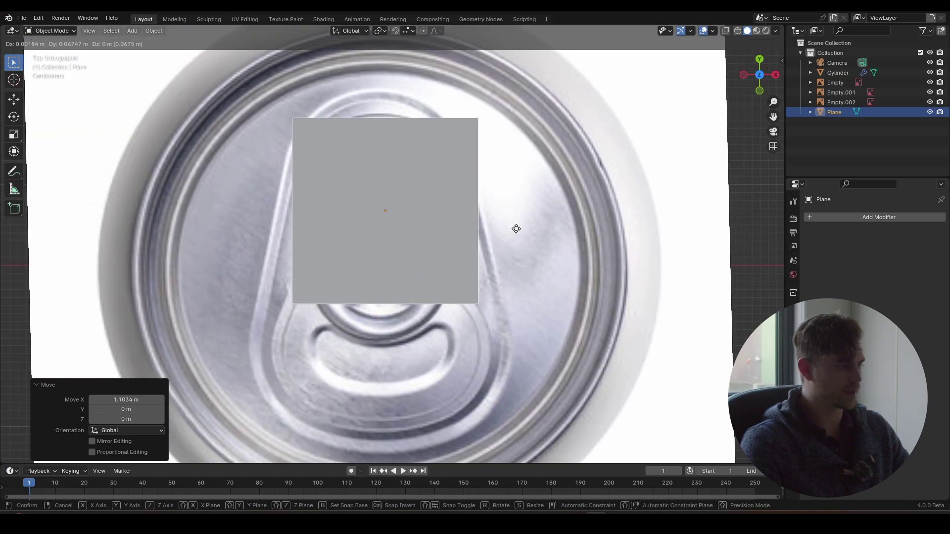
key("z")
left_click(516, 229)
Move the plane about 0.183 m along Y, then nudge it into line with the pull tab's centre
key("g")
key("y")
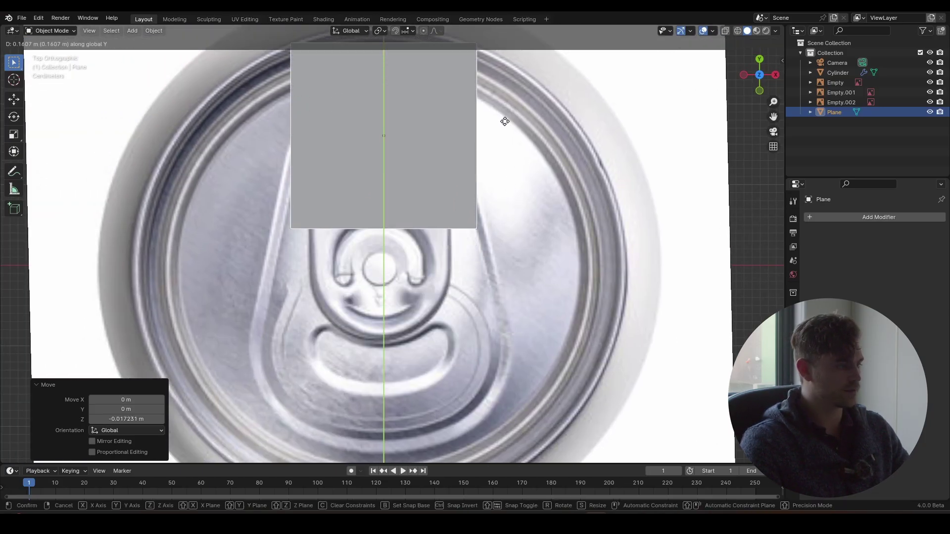
left_click(503, 106)
middle_click_drag(486, 139, 499, 237, "shift")
key("g")
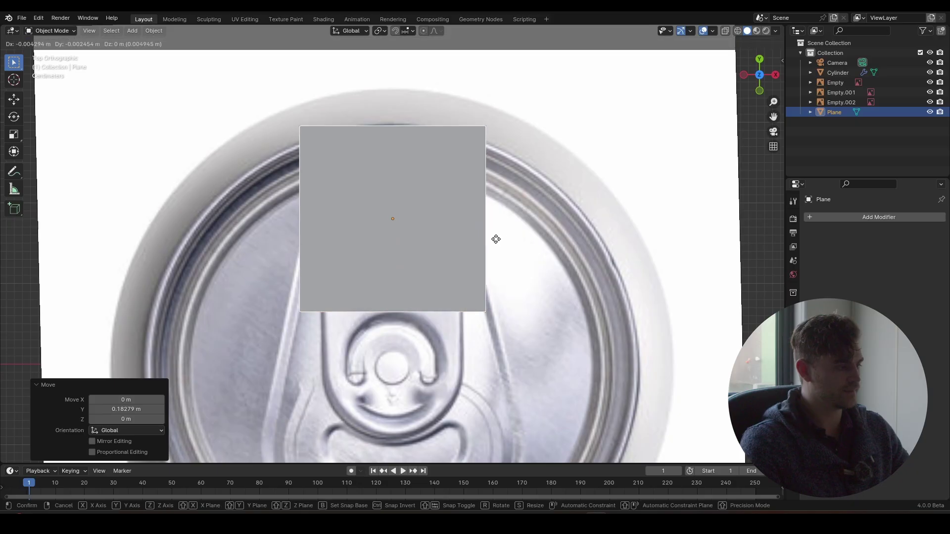
left_click(495, 237)
Scale the plane to 0.156 along X and 0.158 along Y
key("s")
key("x")
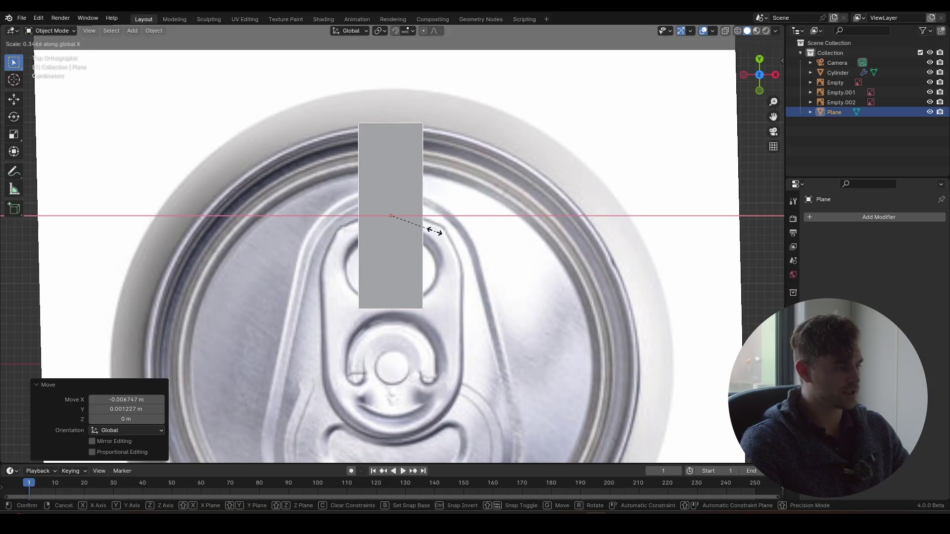
left_click(410, 228)
key("s")
key("y")
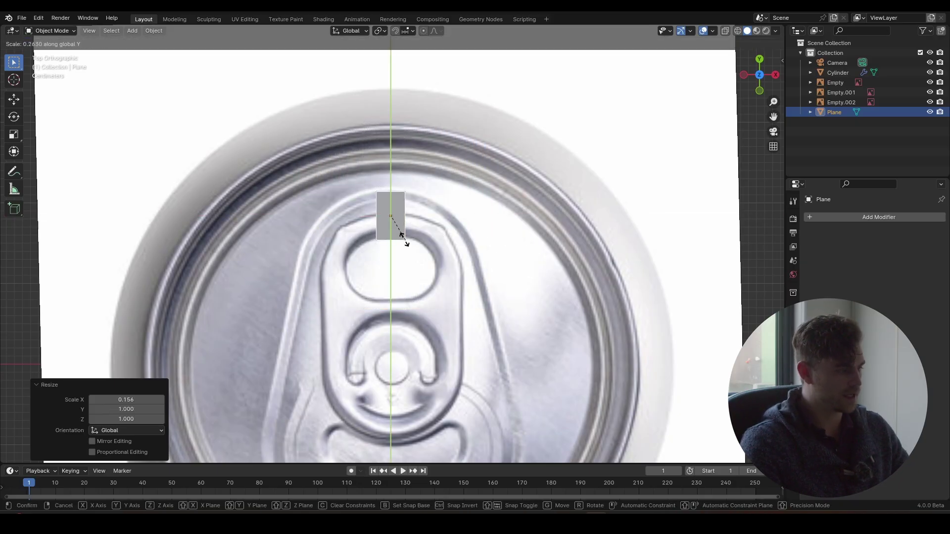
left_click(400, 229)
Move the plane along Y onto the pull tab's upper rim and scale it to 0.825 along Y
scroll(400, 228, "up", 4)
key("g")
key("y")
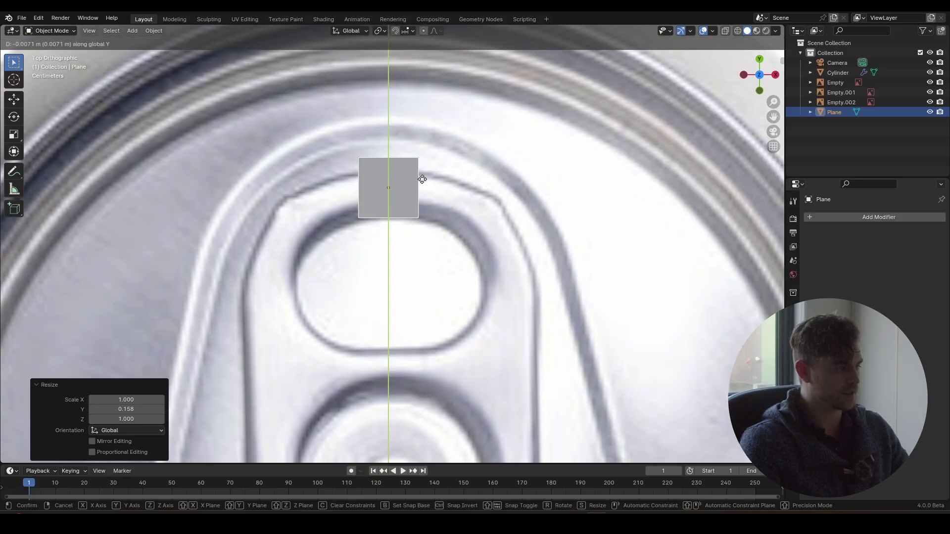
left_click(420, 184)
key("s")
key("y")
left_click(479, 224)
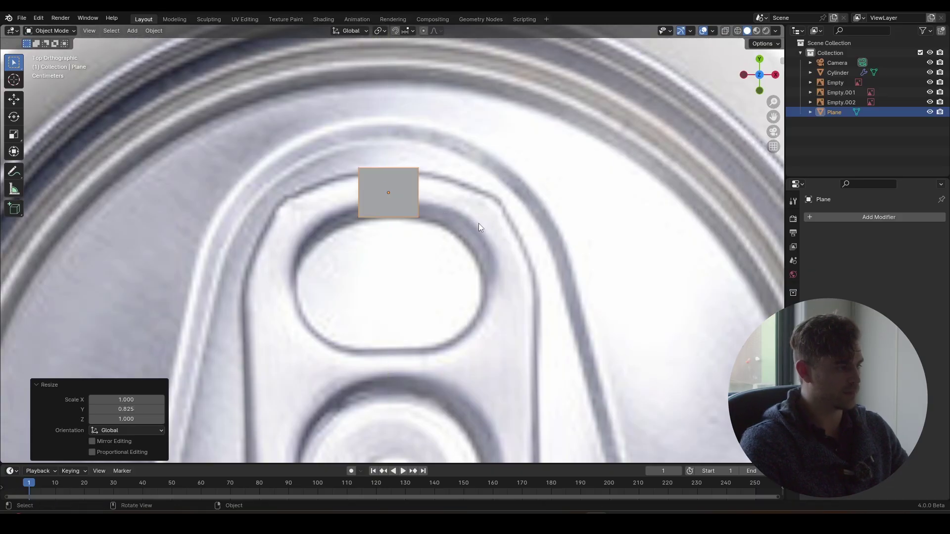
In Edit Mode, add a centred vertical loop cut to the plane and delete the face on its right half
middle_click_drag(434, 214, 474, 215, "shift")
key("Tab")
key("ctrl+r")
left_click(440, 180)
right_click(440, 180)
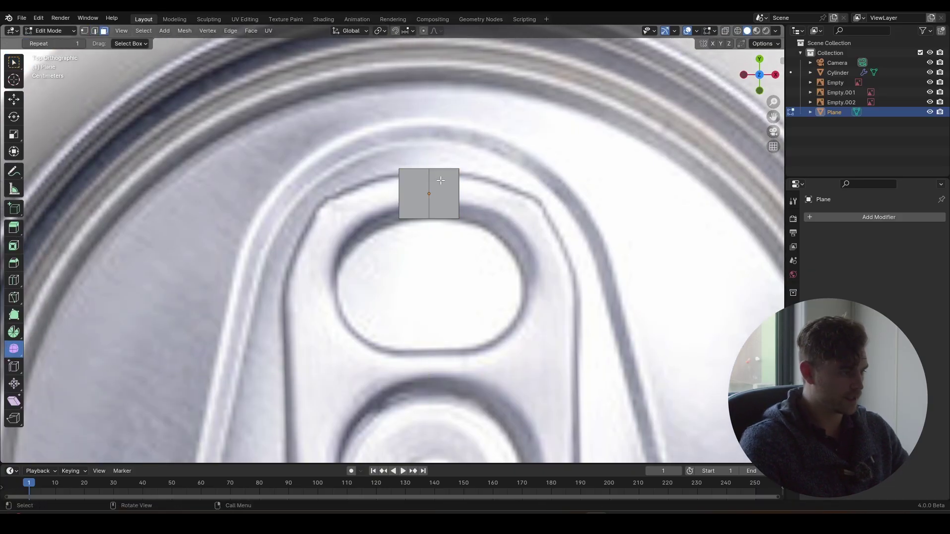
left_click(414, 192)
key("x")
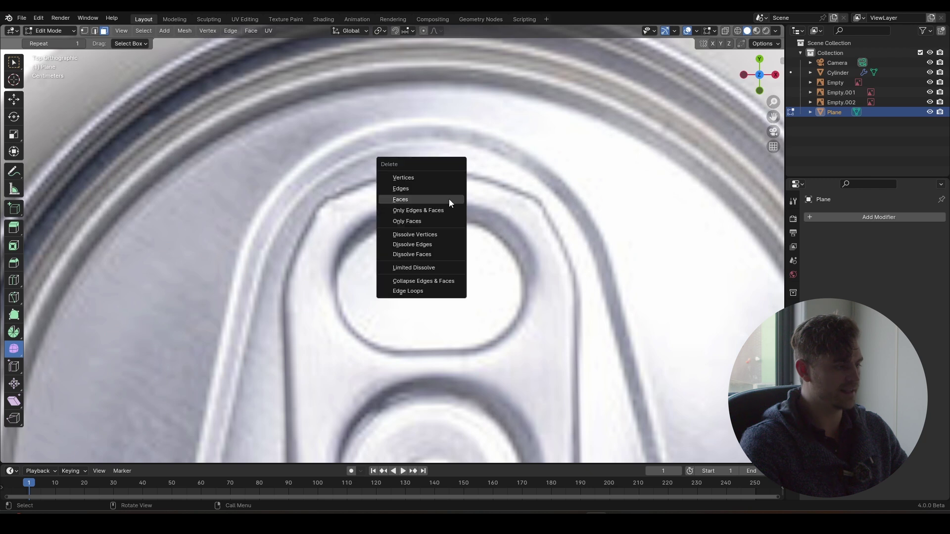
left_click(445, 198)
Add a Mirror modifier on the X axis to the half plane
left_click(840, 218)
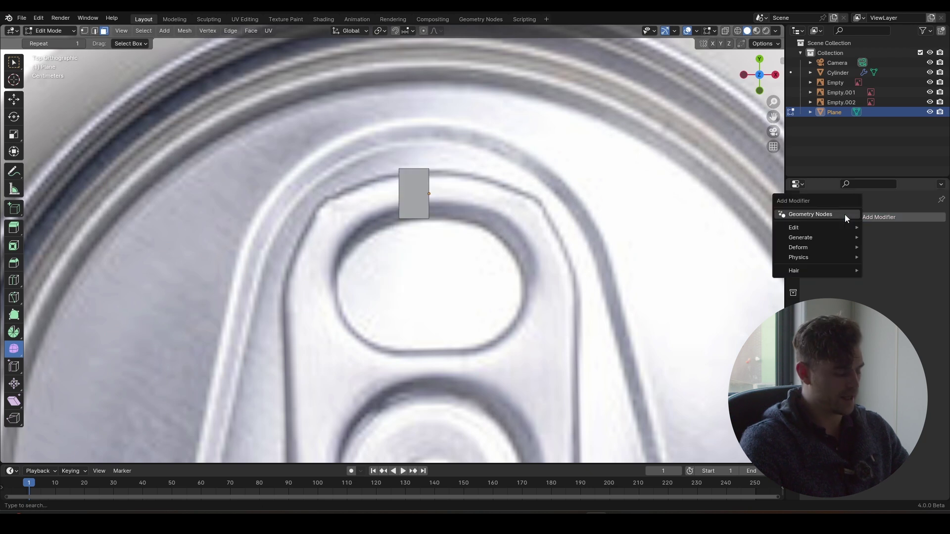
type("MIRR")
key("Return")
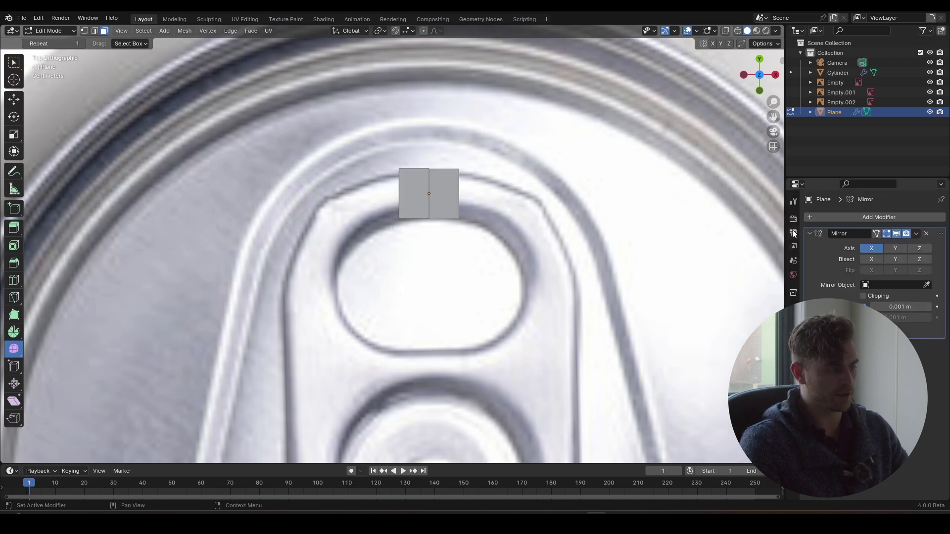
key("g")
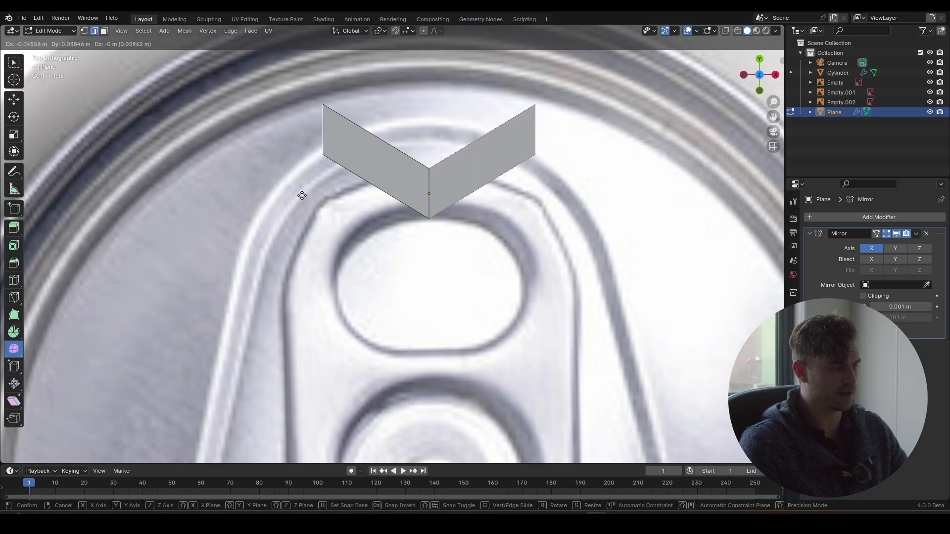
right_click(251, 204)
scroll(431, 219, "up", 1)
middle_click_drag(430, 219, 446, 217, "shift")
key("s")
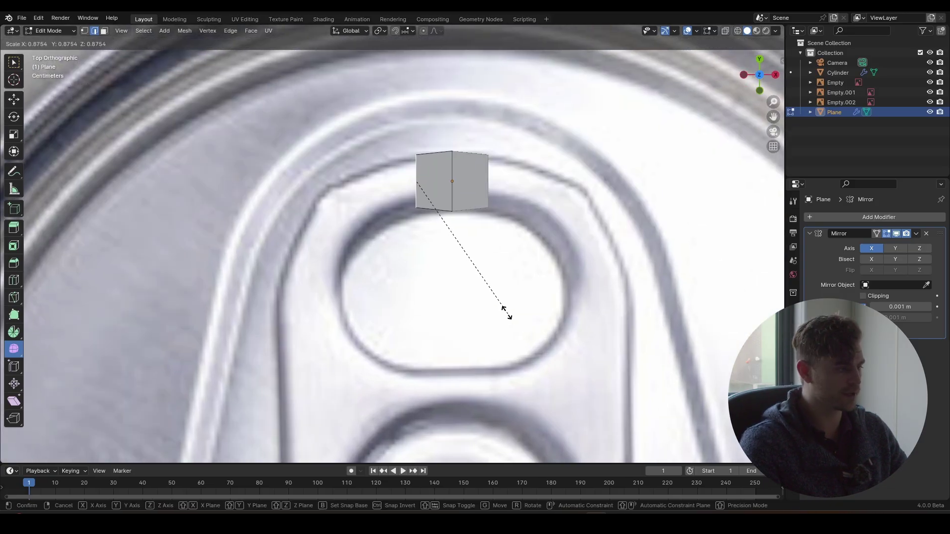
left_click(510, 321)
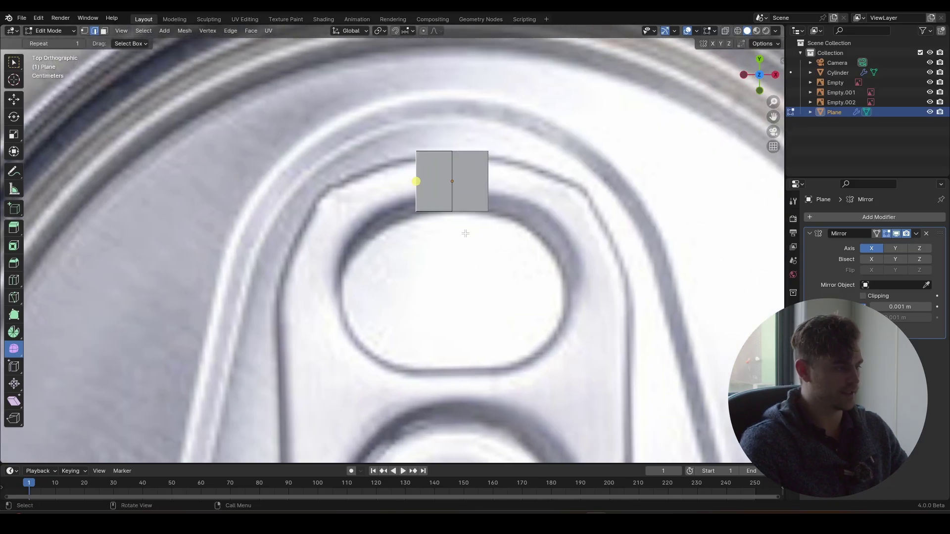
Rotate the plane's outer left edge by -12.6°, scale it to 0.884 and move it about -0.003 m along Y
key("r")
left_click(504, 268)
key("s")
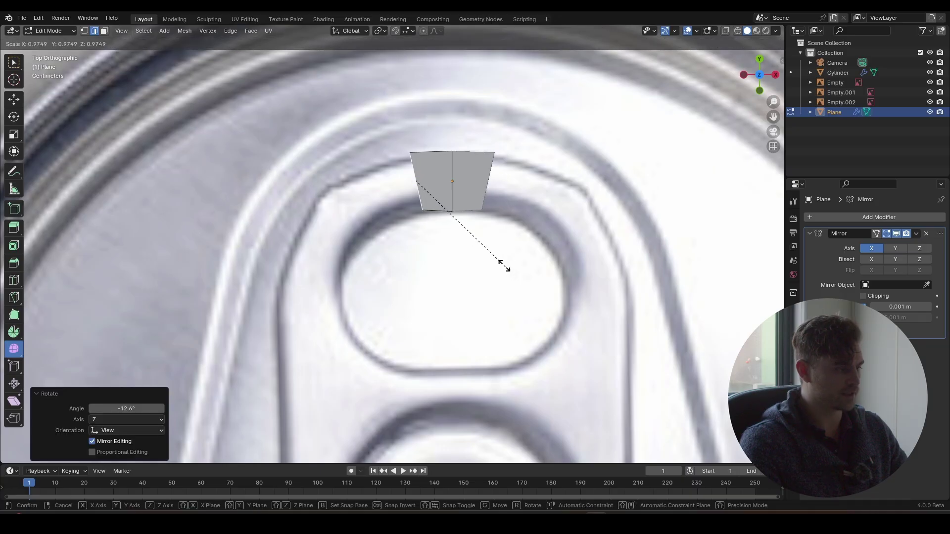
left_click(495, 259)
key("g")
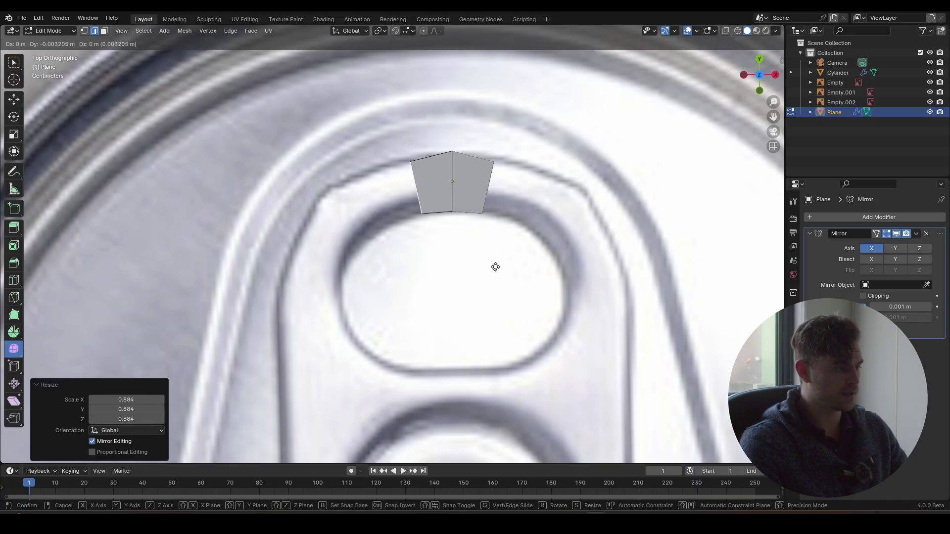
left_click(495, 267)
Extrude the outer edge about -0.022 m in X and -0.007 m in Y along the tab's rim, adjusting its scale and position
key("e")
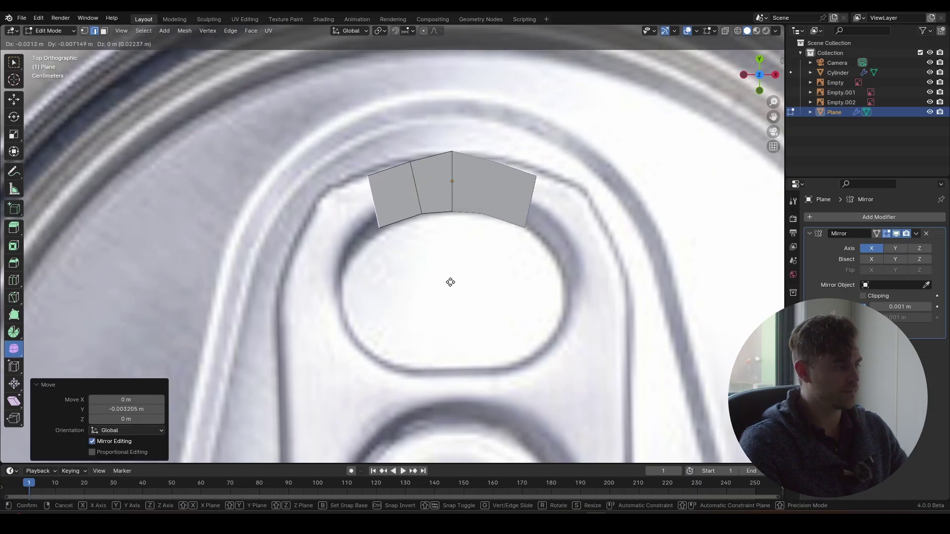
left_click(450, 282)
key("s")
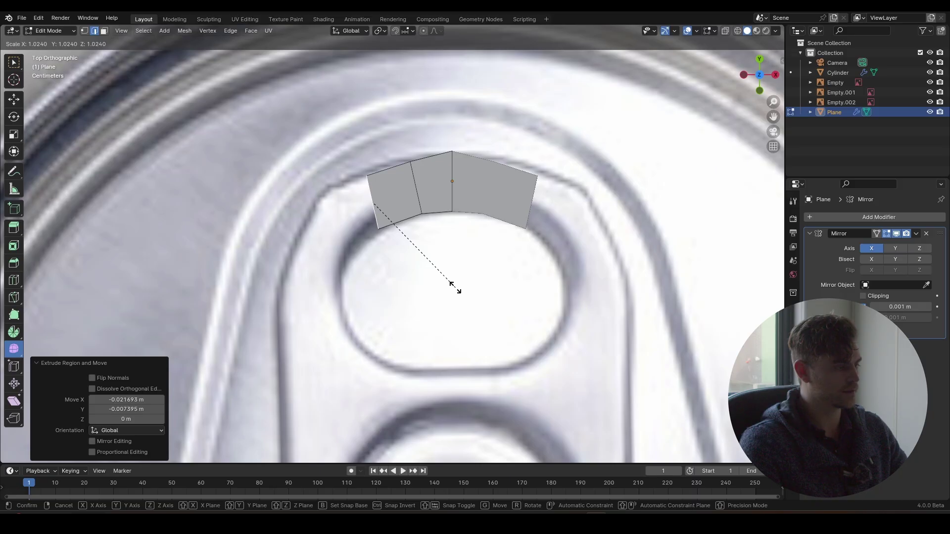
left_click(452, 284)
key("g")
left_click(454, 286)
Extrude another segment about -0.017 m in X and -0.011 m in Y, then scale and shift its end edge onto the rim
middle_click_drag(453, 286, 492, 230, "shift")
key("e")
left_click(457, 249)
key("r")
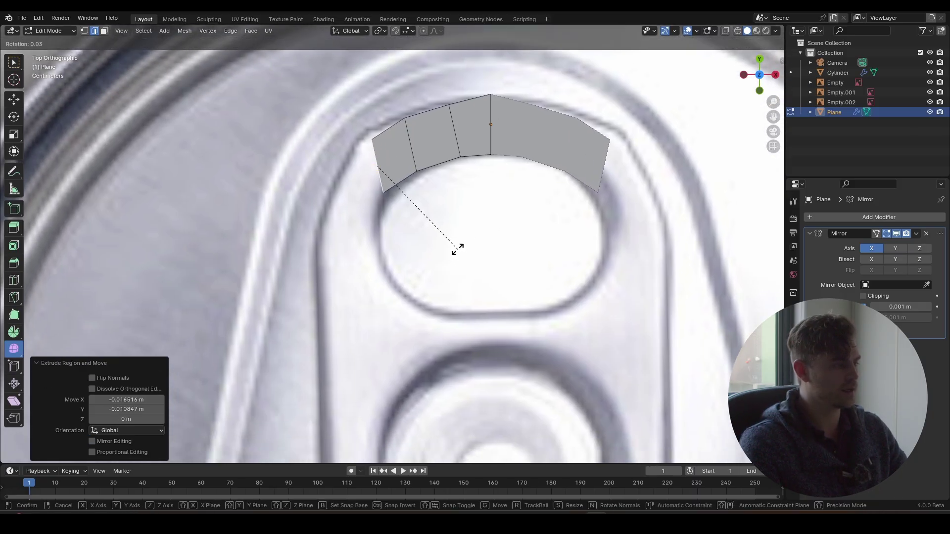
right_click(450, 242)
key("s")
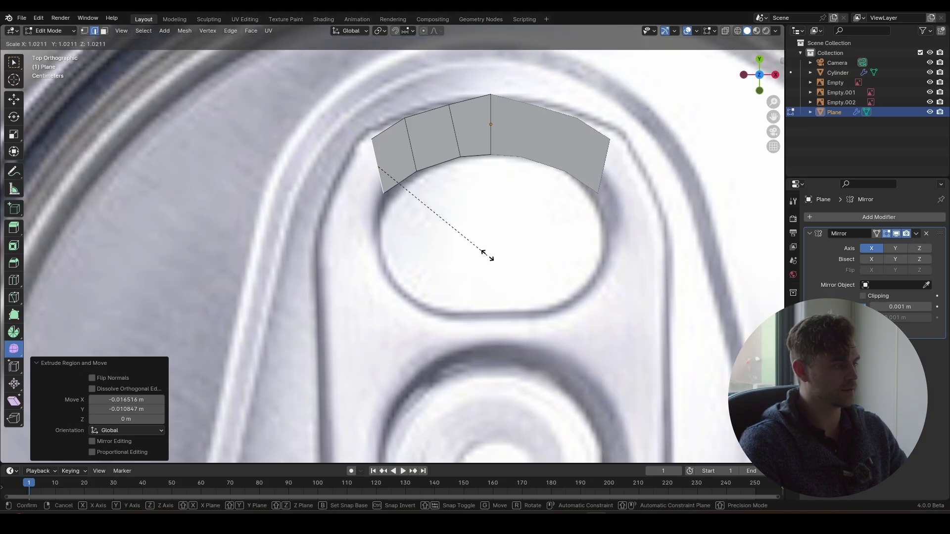
left_click(488, 255)
key("g")
left_click(491, 255)
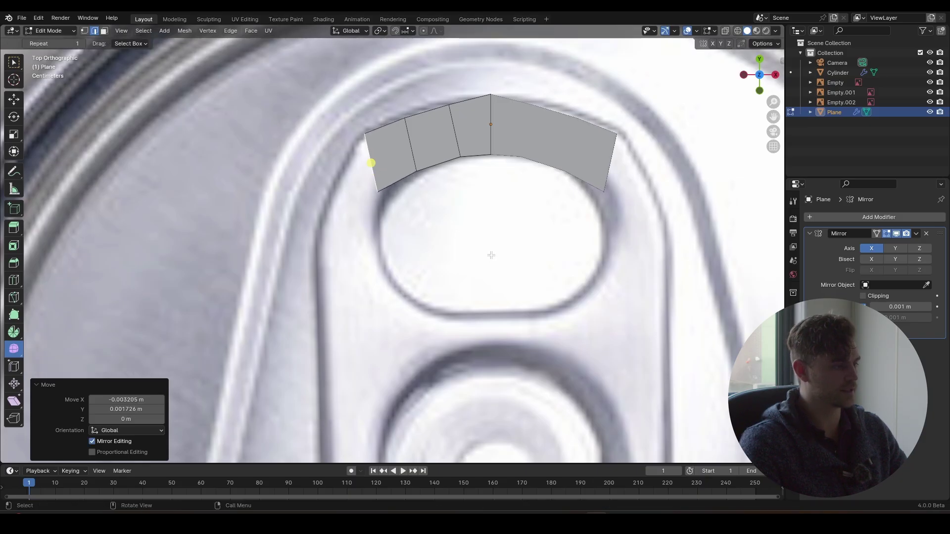
Rotate the end edge about -37°, scale it to 0.932 and nudge it onto the tab's upper corner
key("r")
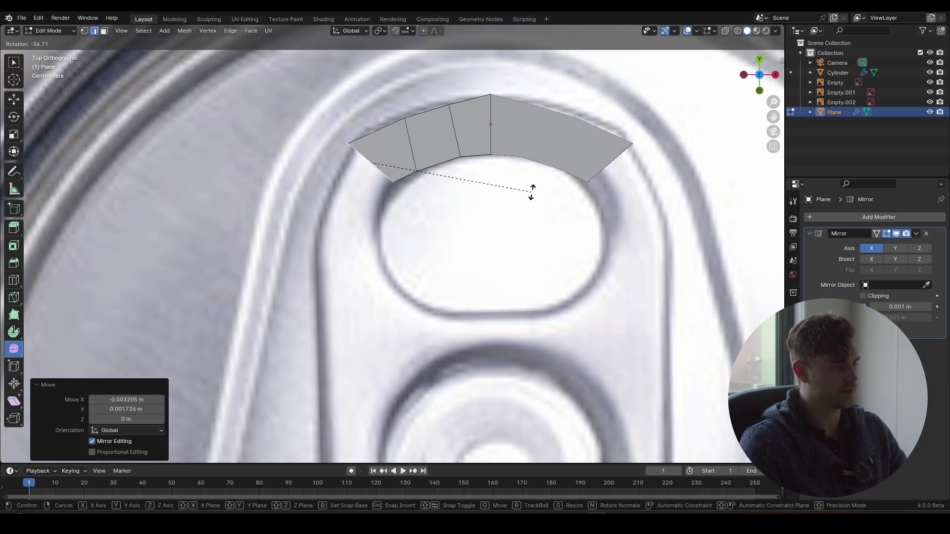
right_click(531, 193)
key("s")
left_click(516, 207)
key("g")
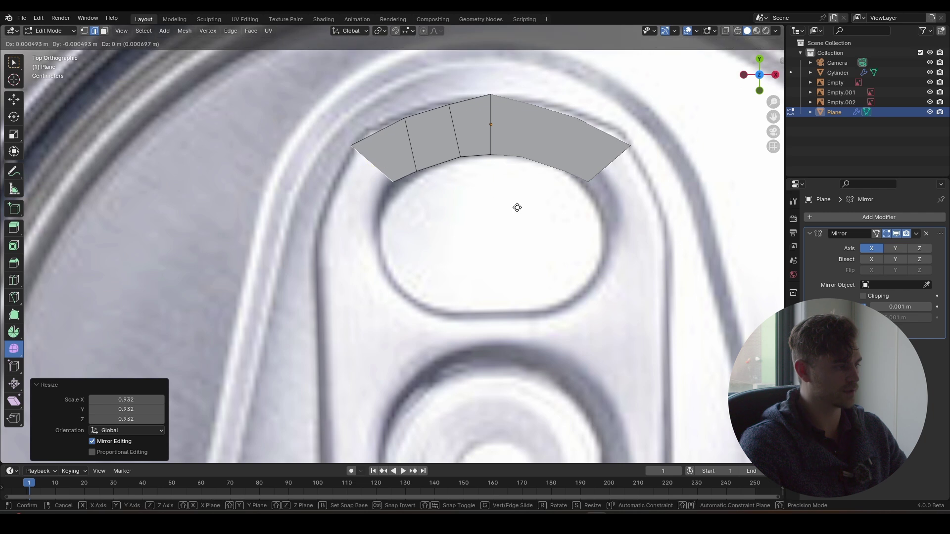
left_click(517, 207)
Extrude a segment about -0.015 m in X and -0.024 m in Y, rotate its end edge -41.9° and shift it about 0.004 m in X
middle_click_drag(398, 181, 401, 137, "shift")
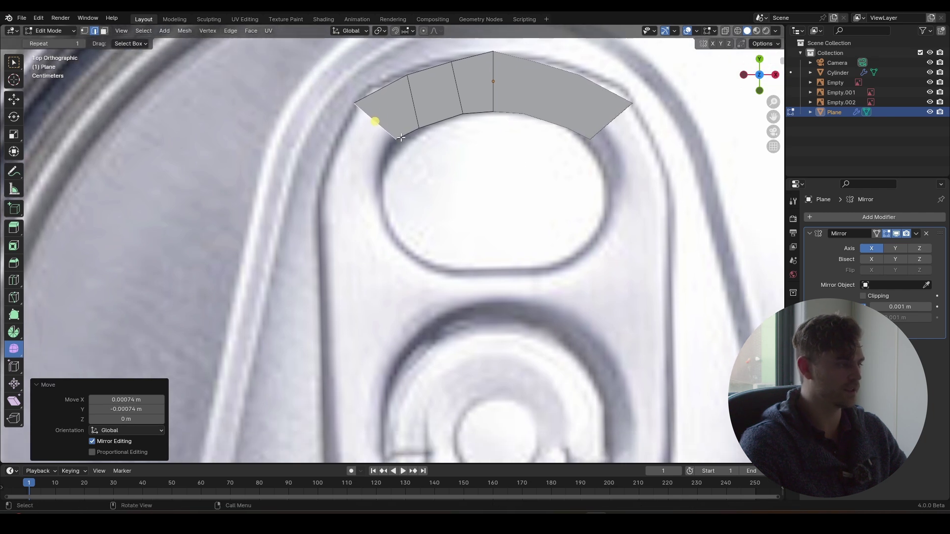
key("e")
left_click(376, 212)
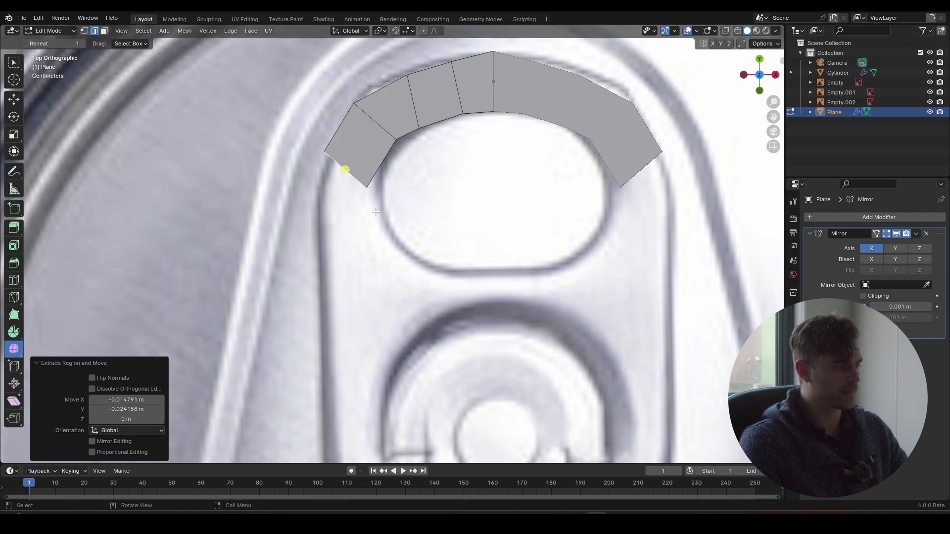
key("r")
left_click(469, 159)
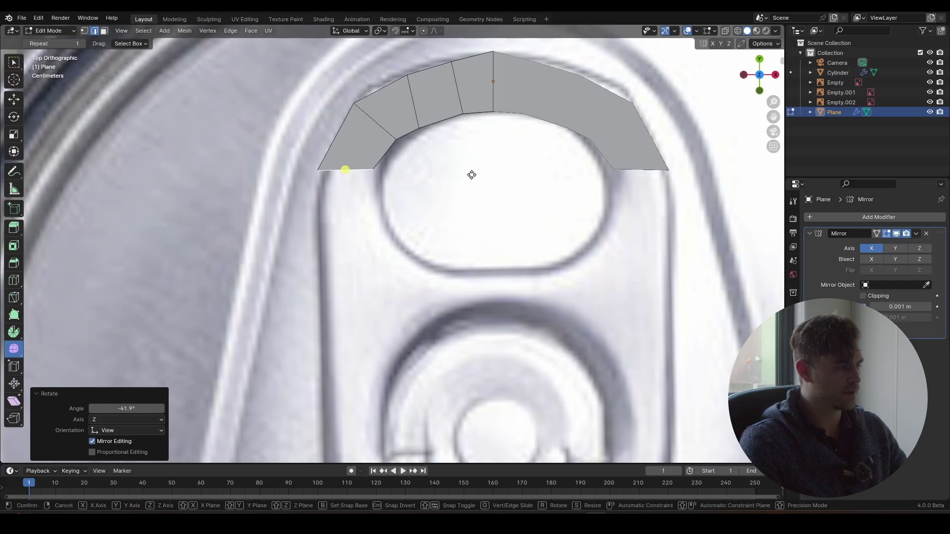
key("g")
left_click(477, 175)
Extrude the horizontal end edge about -0.021 m along Y beside the finger hole
scroll(445, 203, "down", 2)
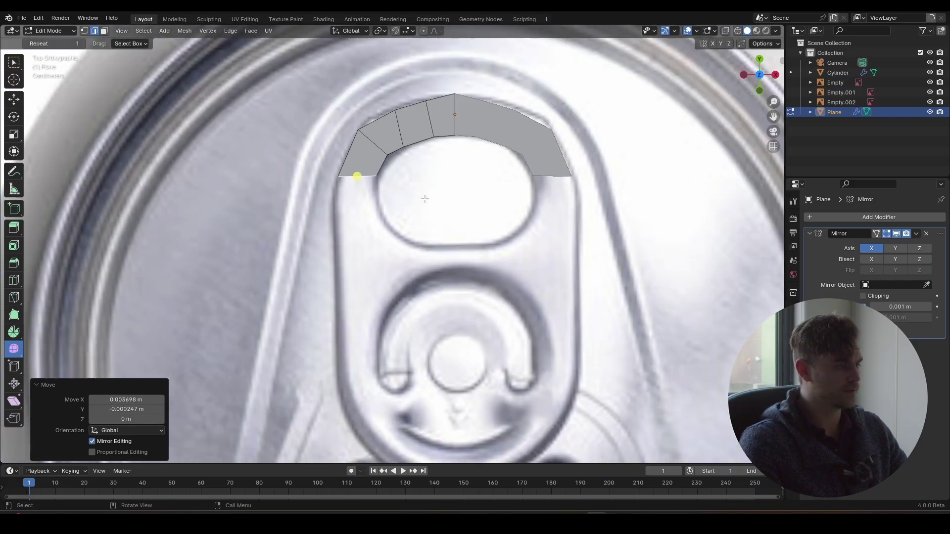
key("g")
key("y")
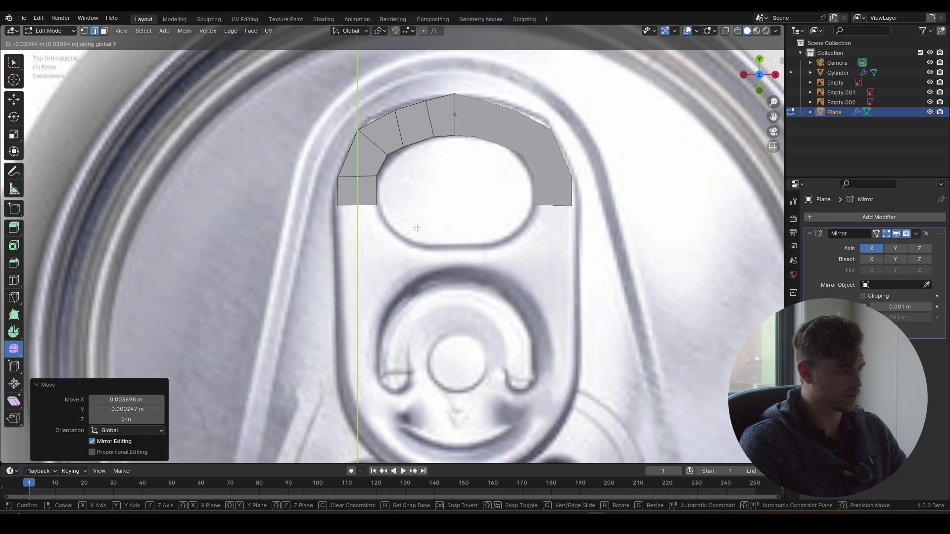
left_click(416, 228)
Extrude the end edge straight along Y down the tab's side to where the lower curve begins
scroll(418, 212, "up", 3)
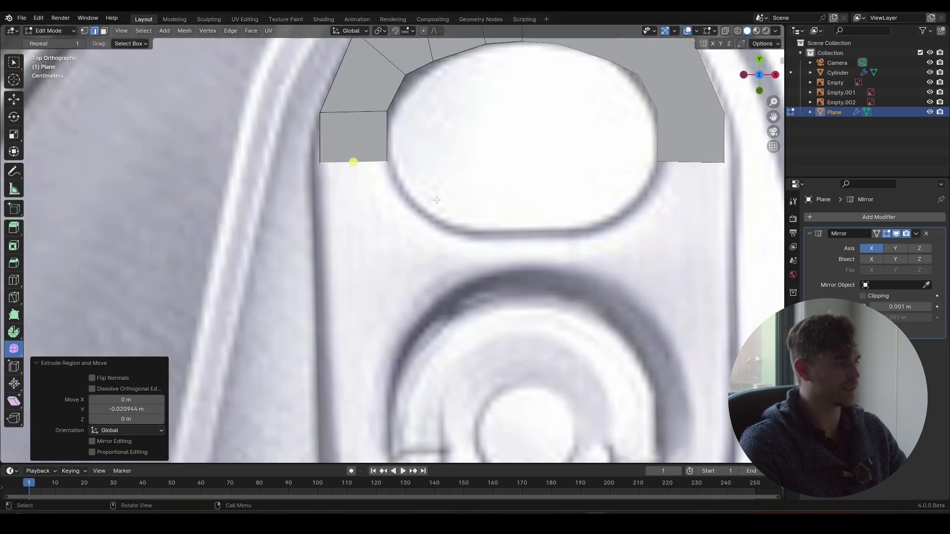
scroll(437, 203, "down", 1)
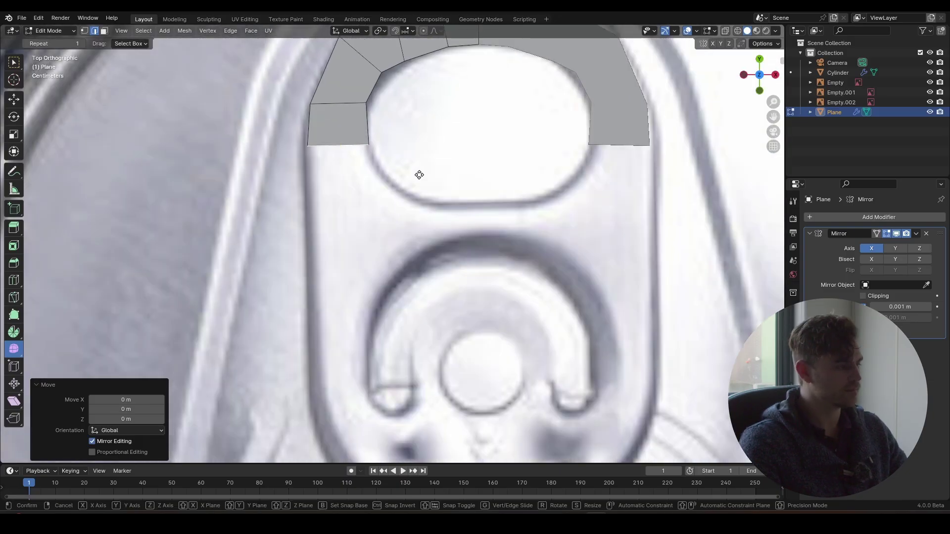
key("e")
key("y")
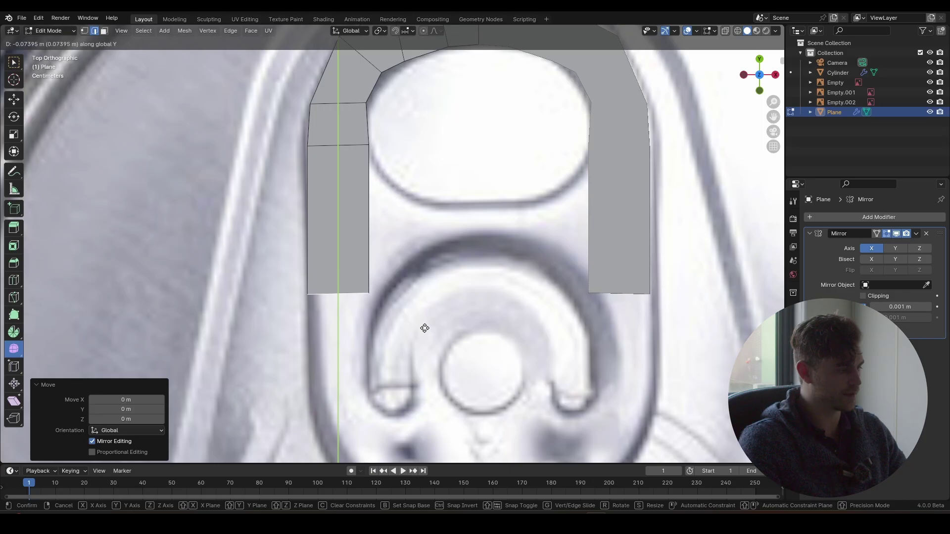
left_click(445, 412)
Start the tab's lower curve with two extruded segments, rotating their end edges -17.4° and -24.7°
middle_click_drag(405, 383, 300, 265, "shift")
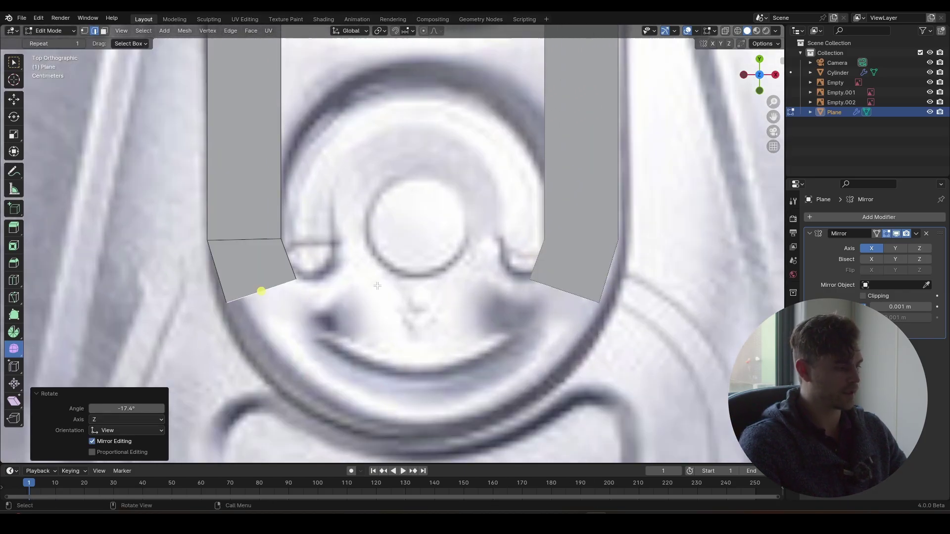
middle_click_drag(335, 294, 345, 276, "shift")
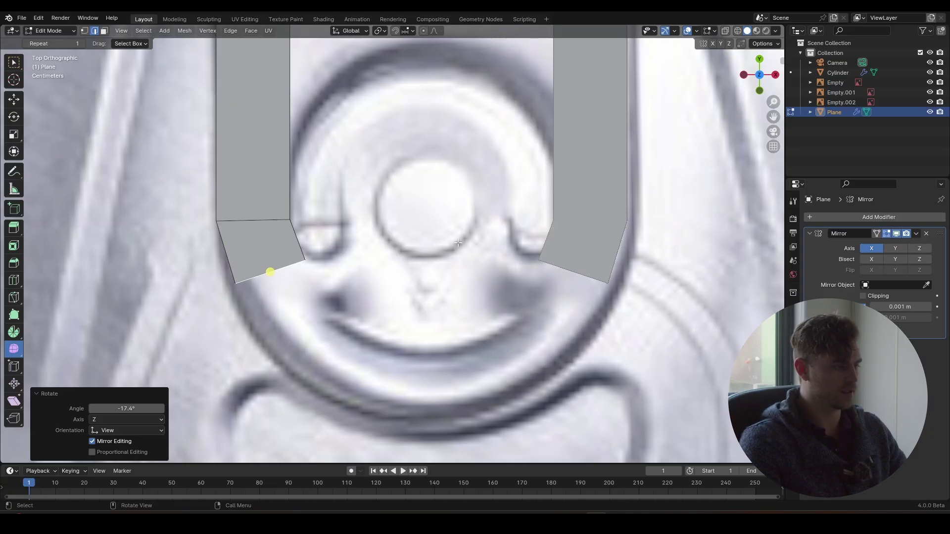
key("e")
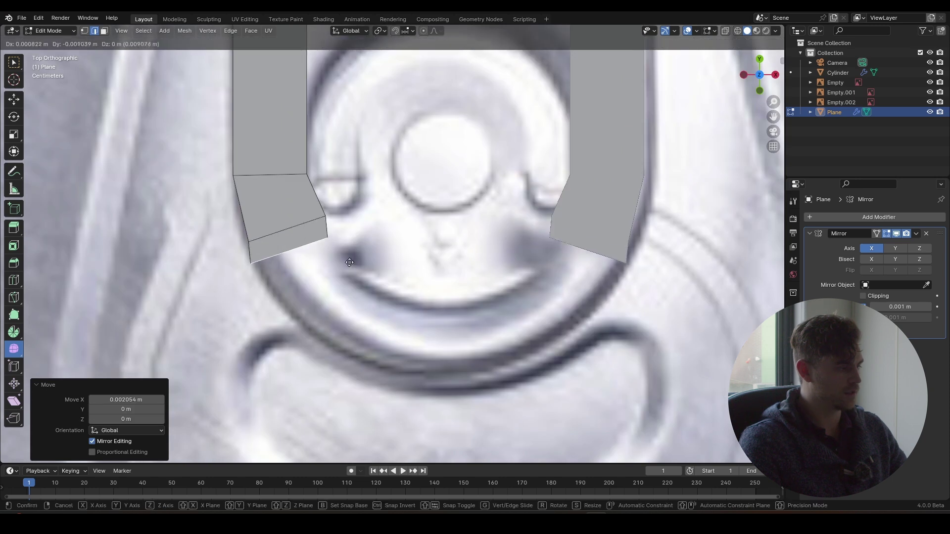
left_click(304, 272)
key("r")
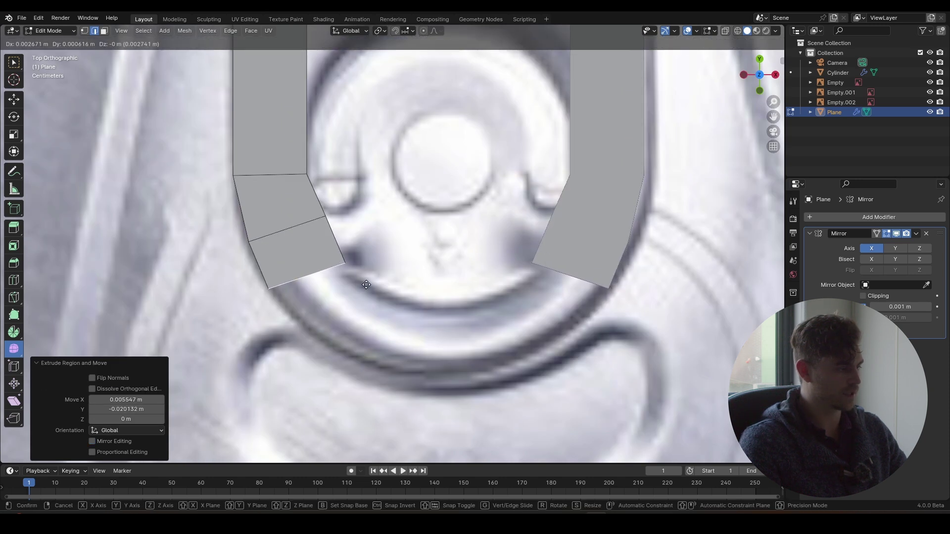
left_click(390, 249)
Extrude a segment about 0.017 m in X and -0.014 m in Y, scale its end edge down slightly, nudge it onto the curve and rotate it -6.08°
key("g")
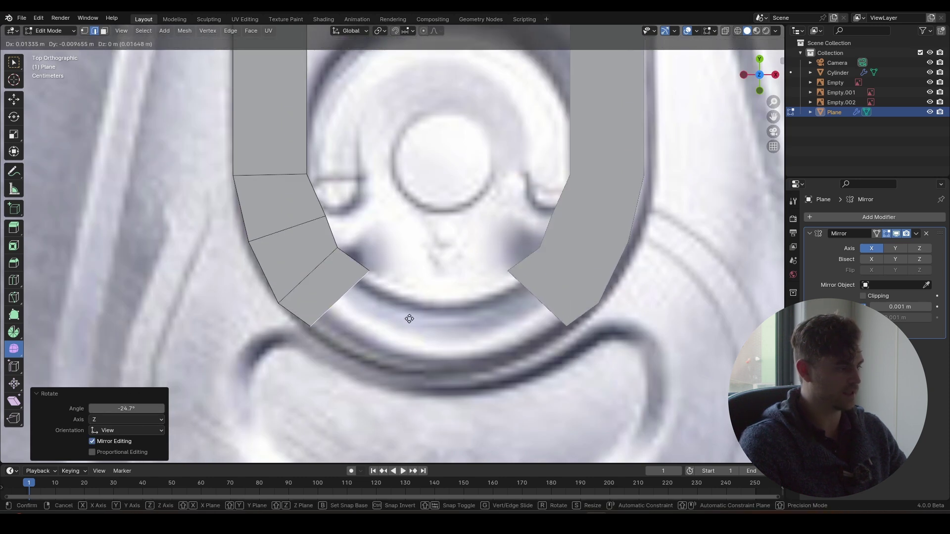
left_click(413, 326)
key("s")
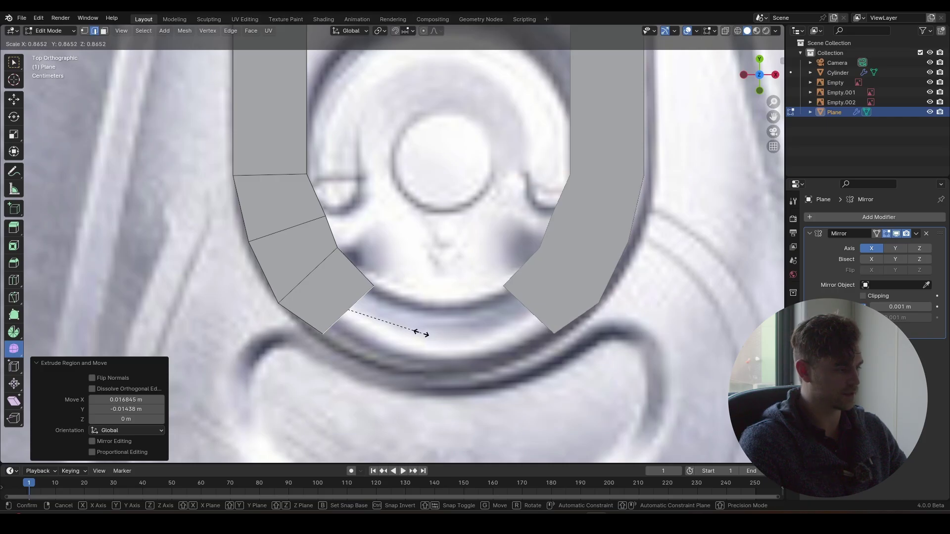
left_click(419, 334)
key("g")
left_click(416, 339)
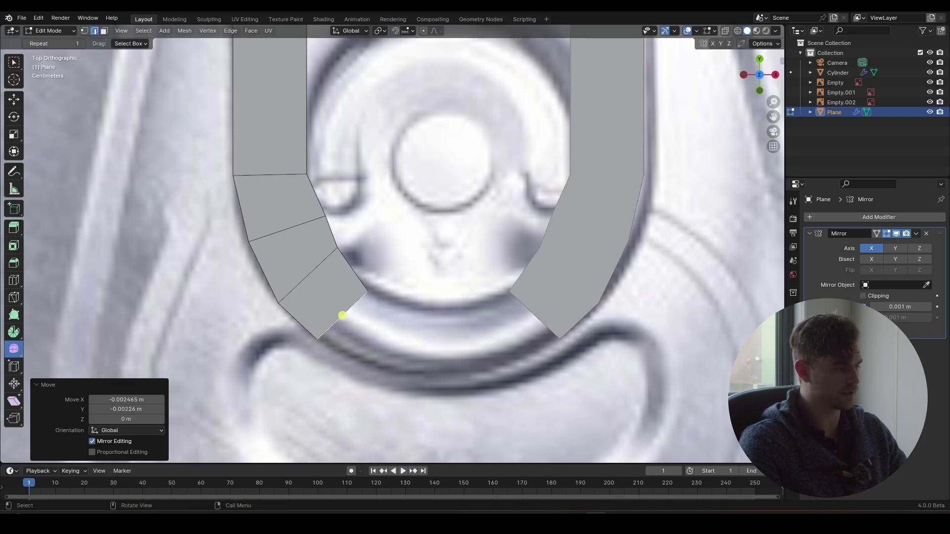
key("r")
left_click(434, 340)
Extrude two segments toward the tab's centre line, rotating the edge between them -20.7° and shifting it about 0.001 m in X and -0.002 m in Y
key("e")
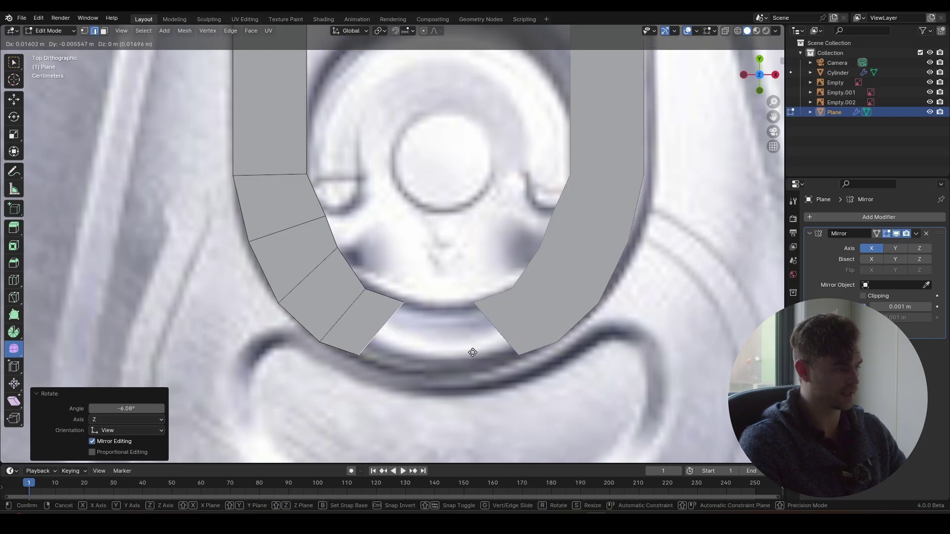
left_click(499, 354)
key("r")
left_click(505, 332)
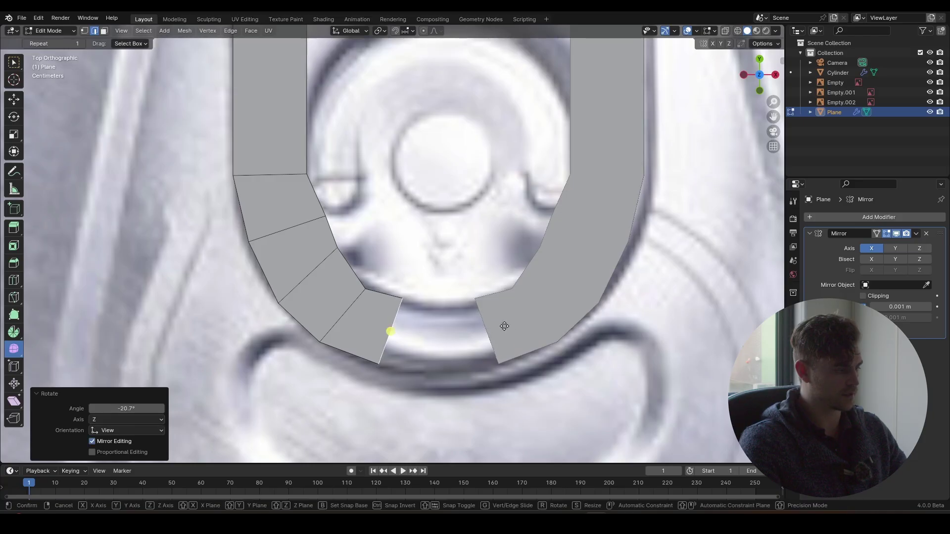
key("g")
left_click(506, 330)
key("e")
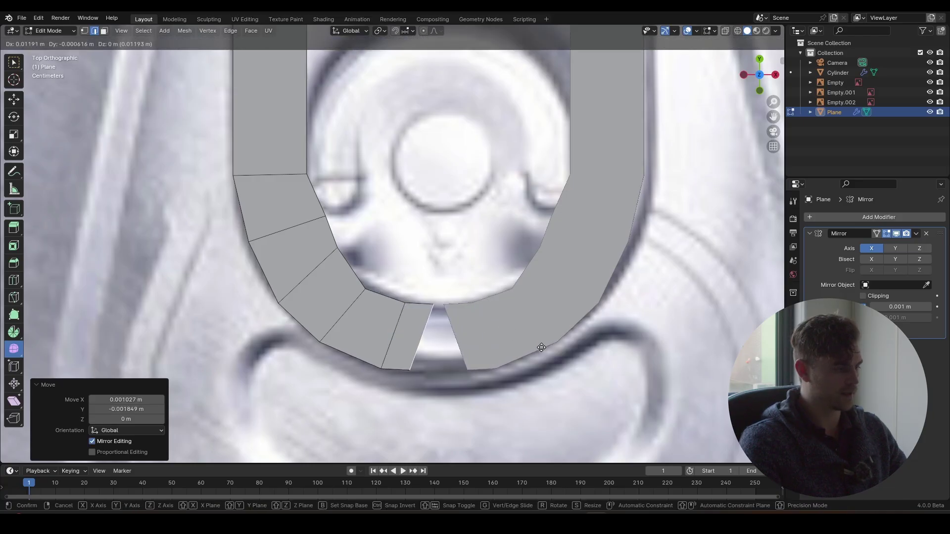
left_click(546, 347)
key("r")
key("x")
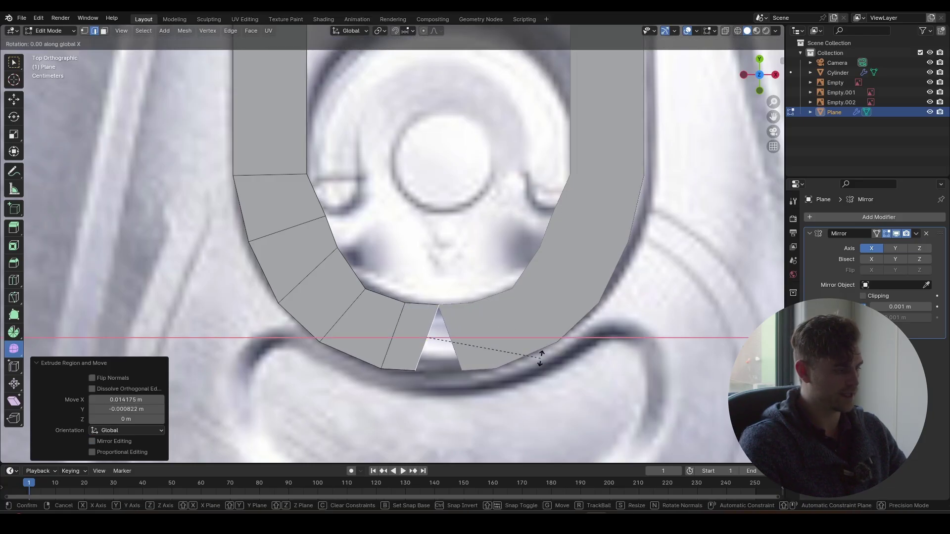
type("z90")
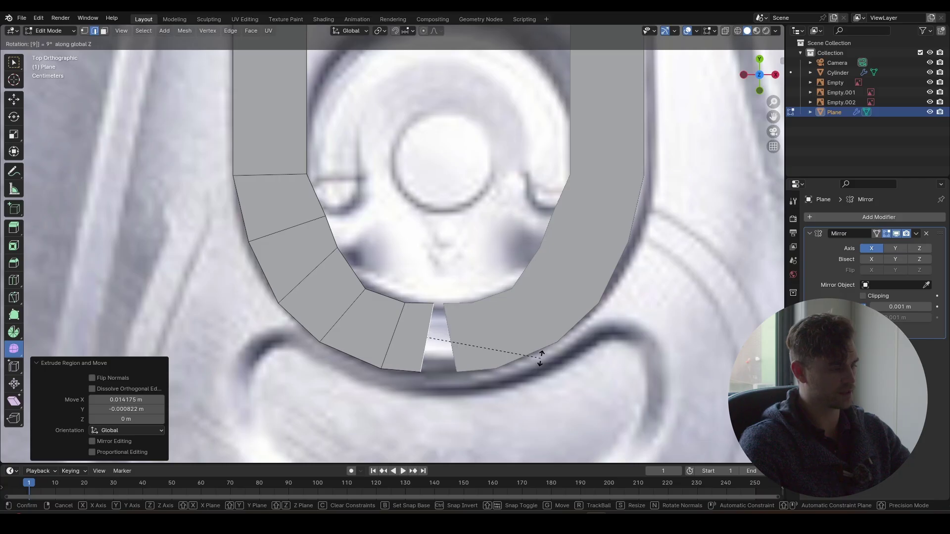
right_click(541, 359)
Flatten the end edge with an X scale of 0 and move it about 0.004 m along X toward the centre line
key("s")
key("x")
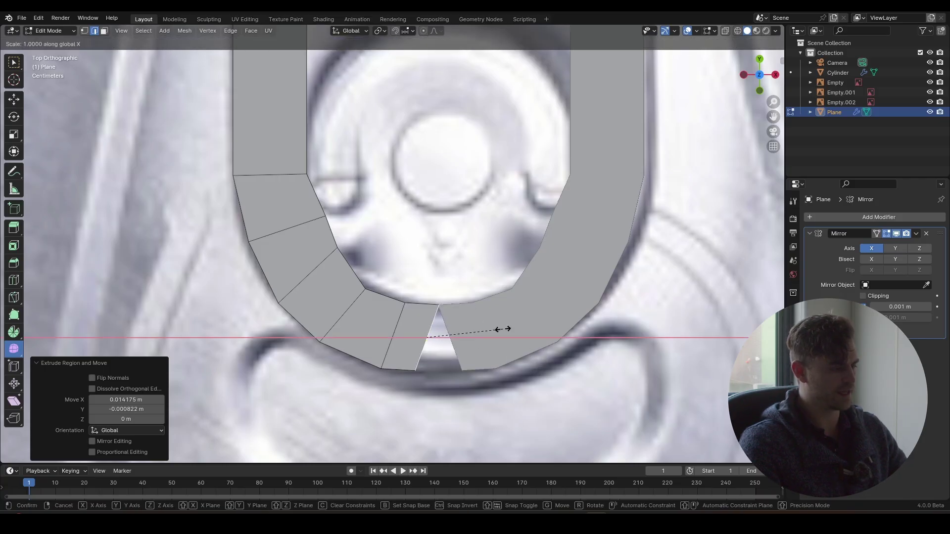
key("0")
key("Return")
key("g")
key("x")
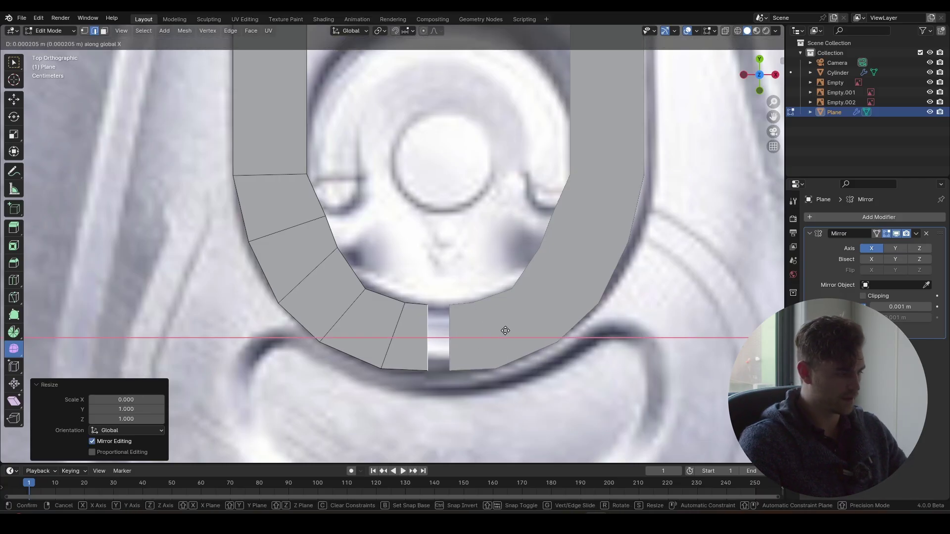
left_click(511, 335)
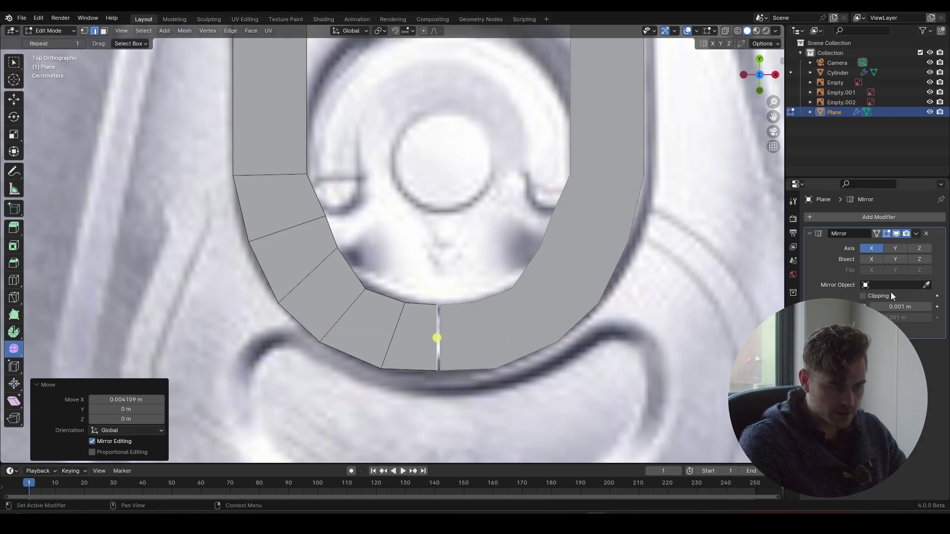
Enable Clipping on the Mirror modifier and move the end edge along X until it joins its mirrored half
left_click(863, 296)
key("g")
key("x")
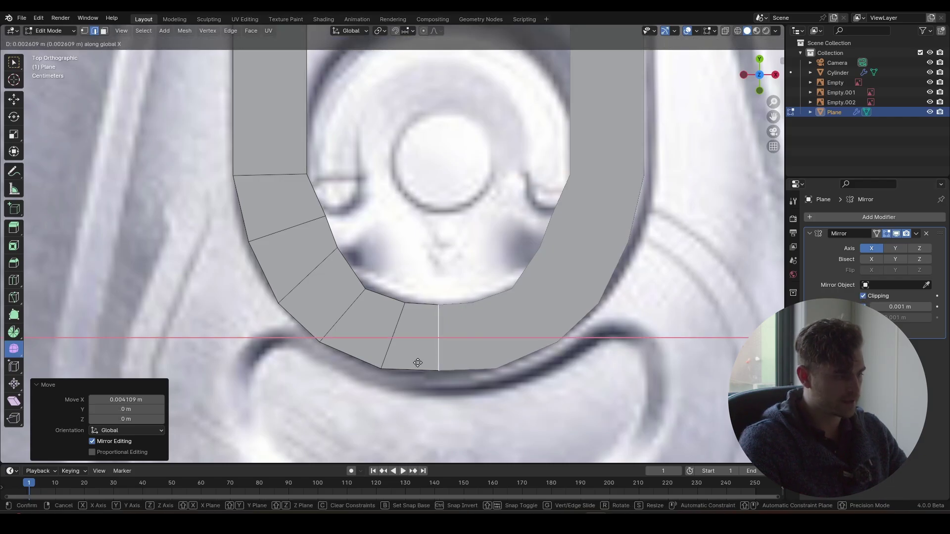
left_click(435, 334)
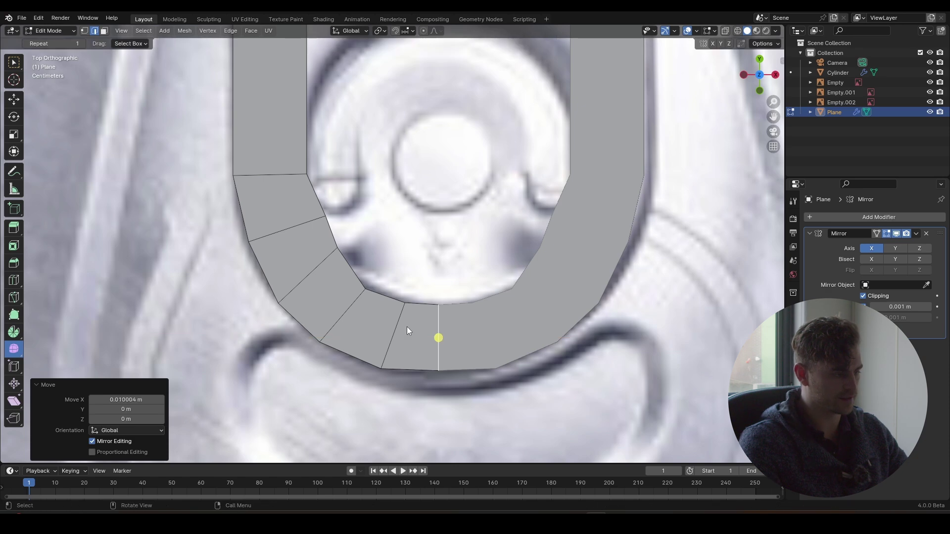
key("Tab")
key("Tab")
Add six evenly spaced loop cuts across the long straight face on the tab's side
scroll(390, 265, "down", 5)
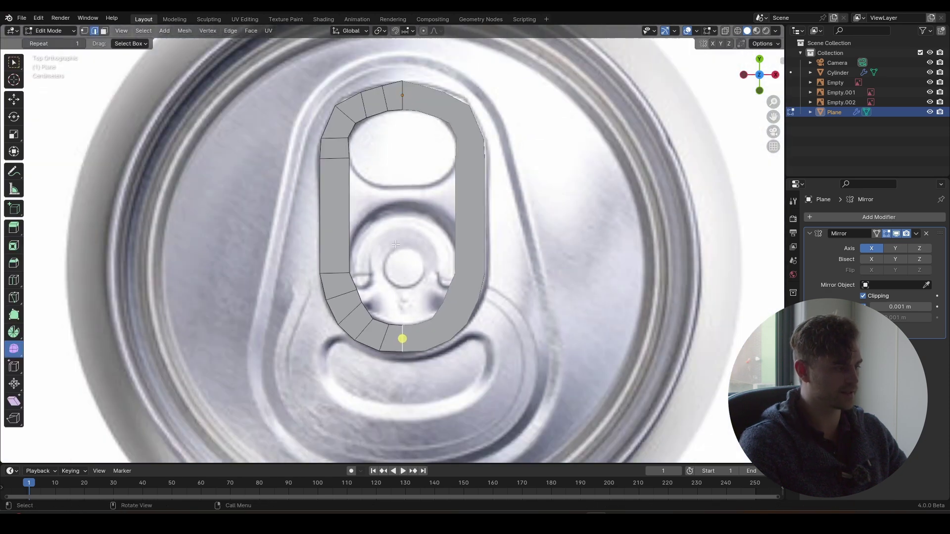
scroll(390, 265, "up", 5)
key("ctrl+r")
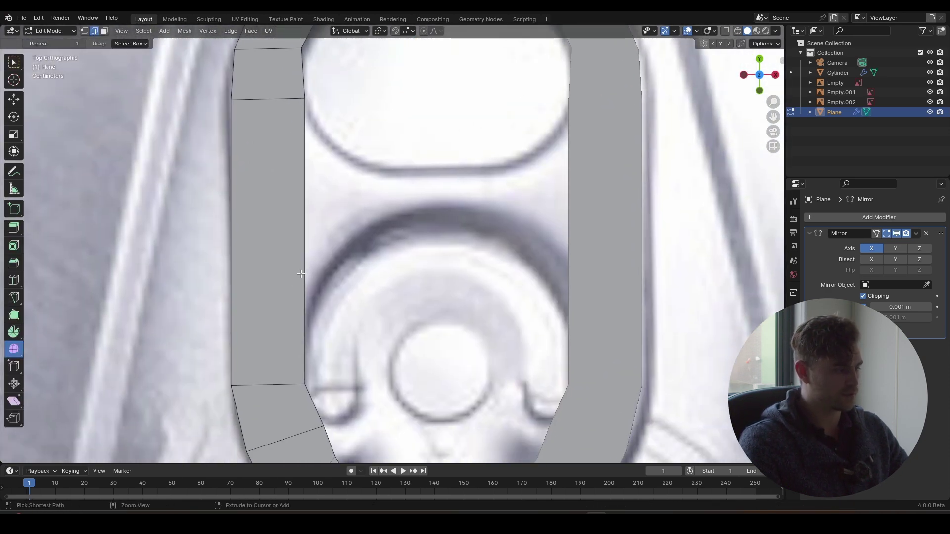
scroll(301, 274, "up", 5)
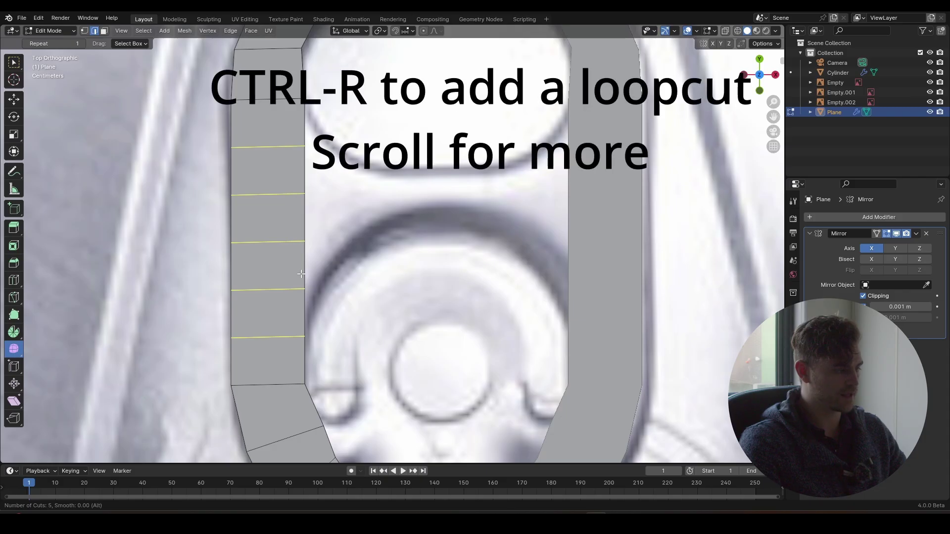
left_click(300, 273)
right_click(298, 271)
Move the inner vertex at the finger hole's lower corner about 0.006 m along X onto the hole's outline
middle_click_drag(267, 242, 250, 299, "shift")
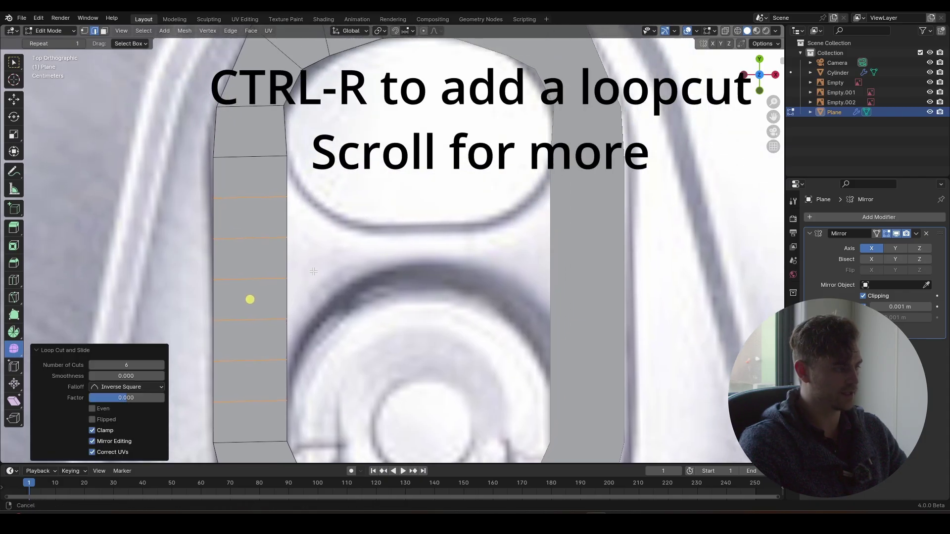
key("1")
left_click(278, 209)
key("g")
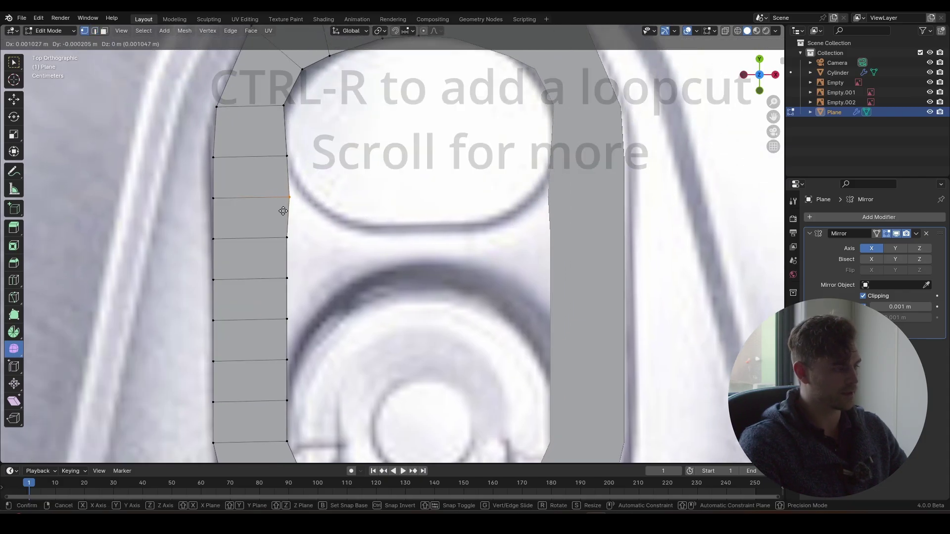
key("x")
left_click(293, 209)
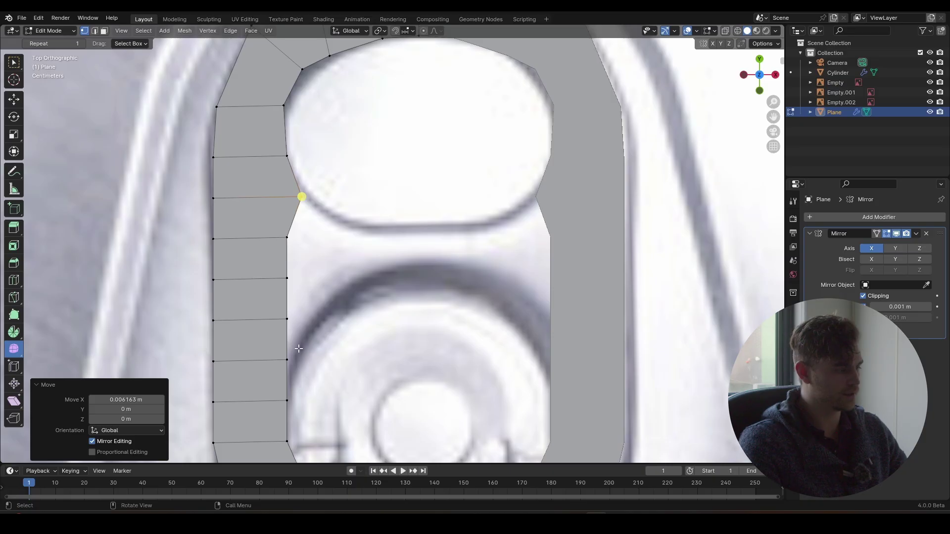
Move the inner vertex beside the rivet ring about 0.002 m along X onto the ring's outline
left_click(287, 360)
key("g")
key("x")
left_click(277, 368)
Extrude the inner edges between the finger hole and the rivet ring about 0.027 m in X toward the centre
middle_click_drag(316, 258, 296, 286, "shift")
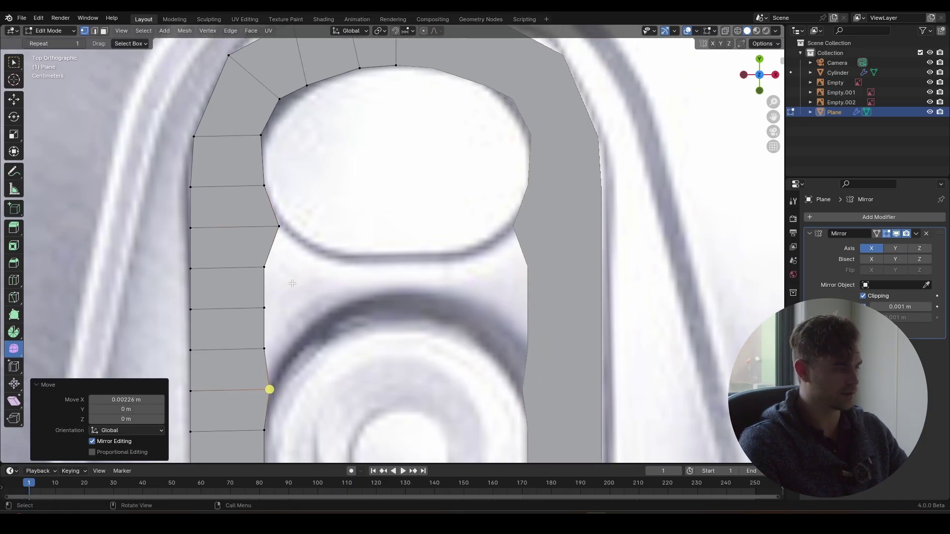
key("2")
left_click(266, 368)
key("g")
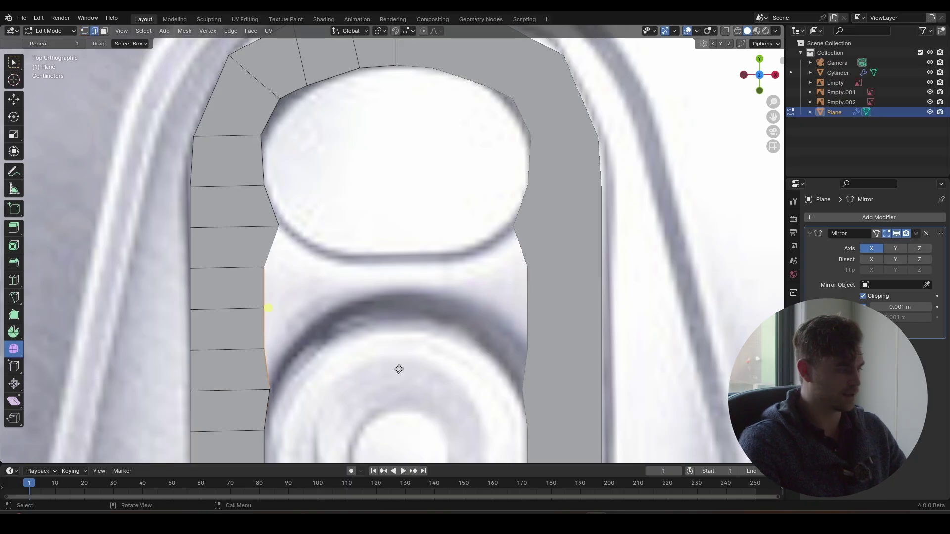
key("e")
left_click(474, 390)
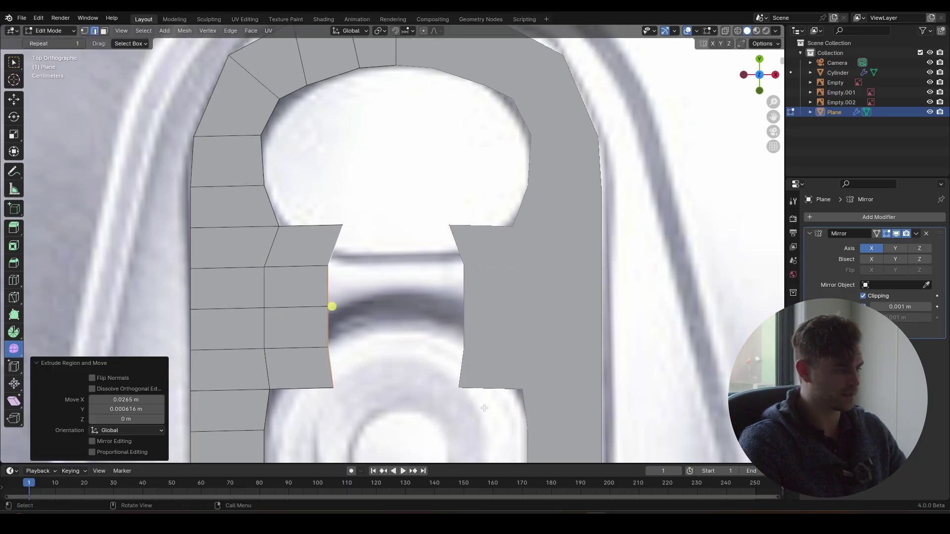
Scale the extruded edges to 0.458 along Y and shift them about -0.008 m in X and 0.007 m in Y
key("s")
key("y")
left_click(415, 320)
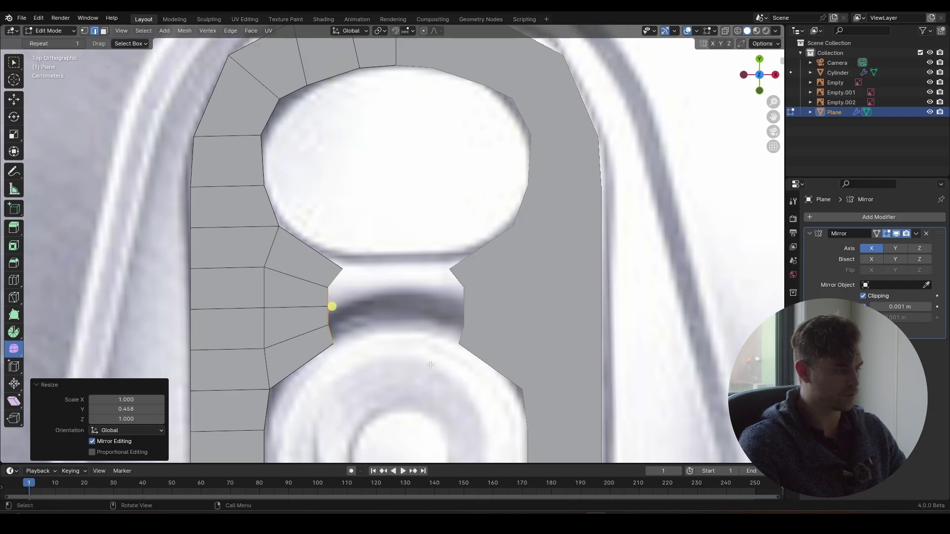
key("g")
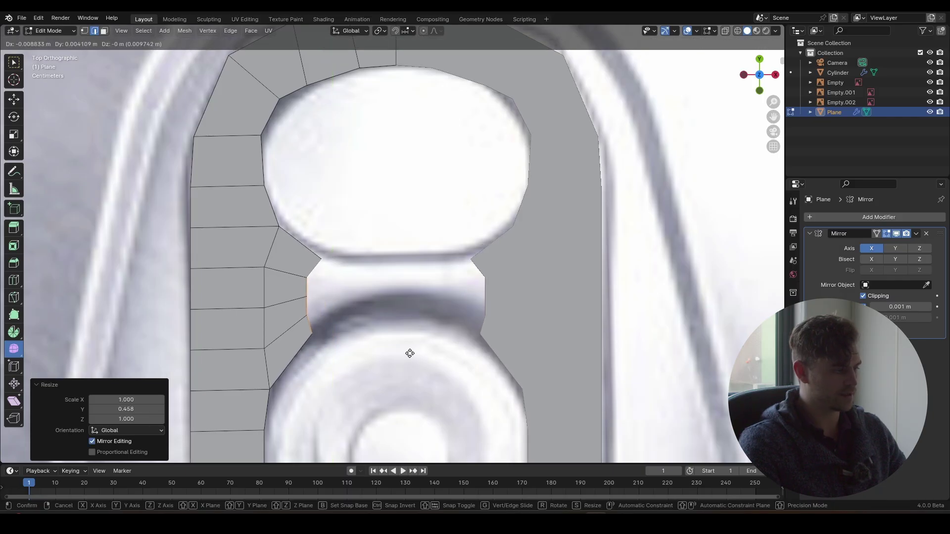
left_click(410, 352)
Flatten the extruded edges with an X scale of 0 and move them about 0.007 m along X
key("s")
key("x")
key("0")
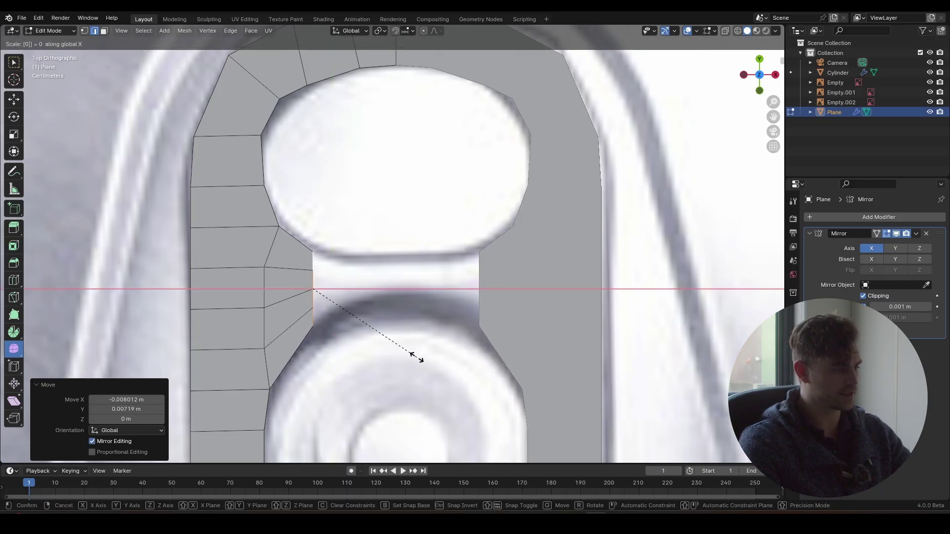
key("Return")
scroll(316, 311, "up", 5)
scroll(316, 311, "down", 3)
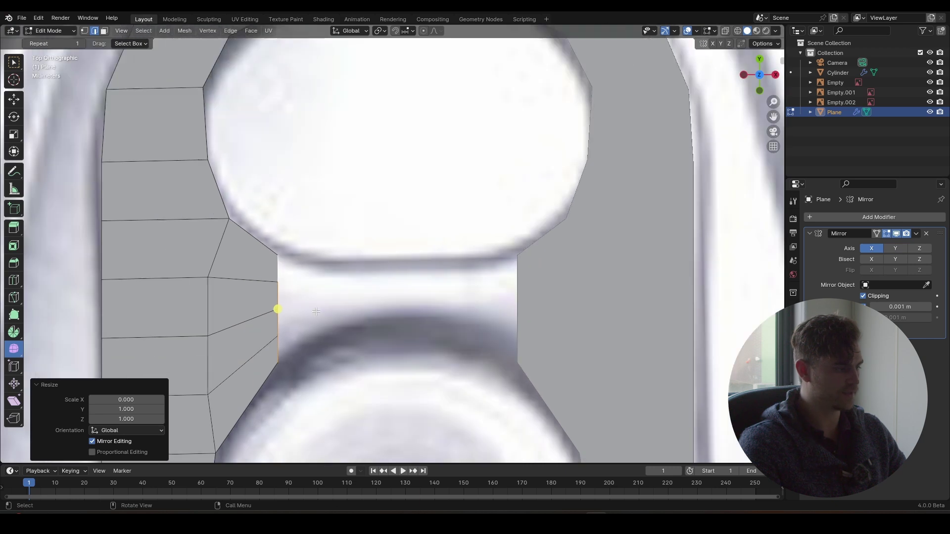
middle_click_drag(371, 378, 377, 342, "shift")
key("g")
key("x")
left_click(401, 340)
Add one centred loop cut through the new bridge faces and scale it down along Y to follow the hole and ring outlines
key("ctrl+r")
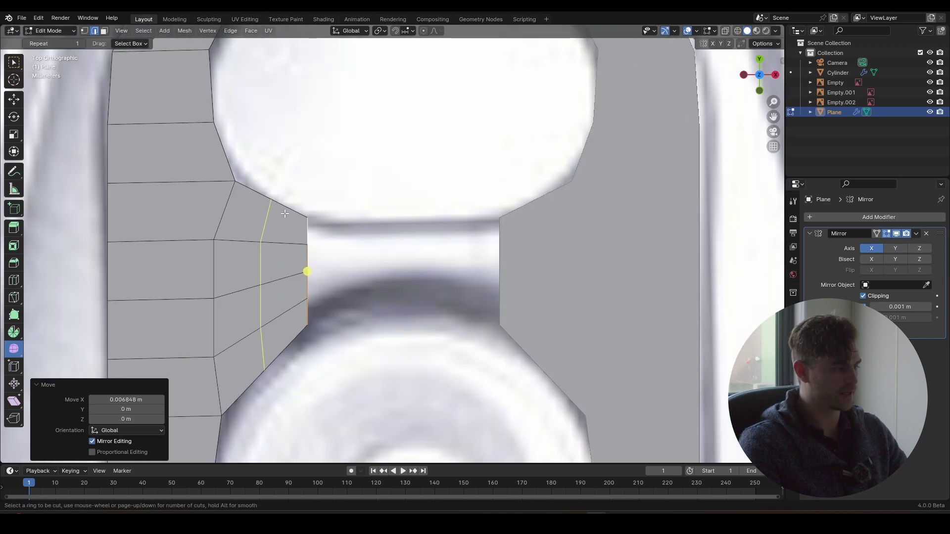
left_click(277, 206)
right_click(277, 205)
key("s")
key("x")
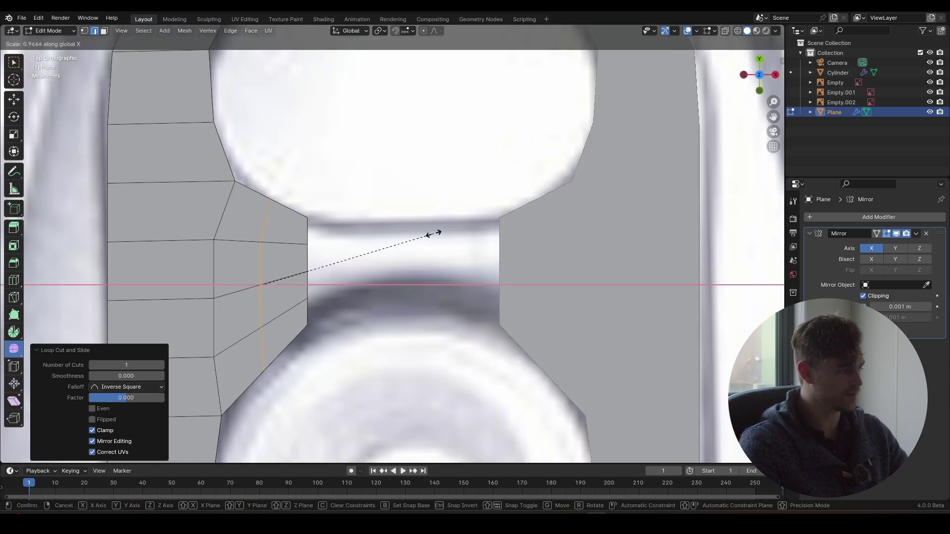
key("y")
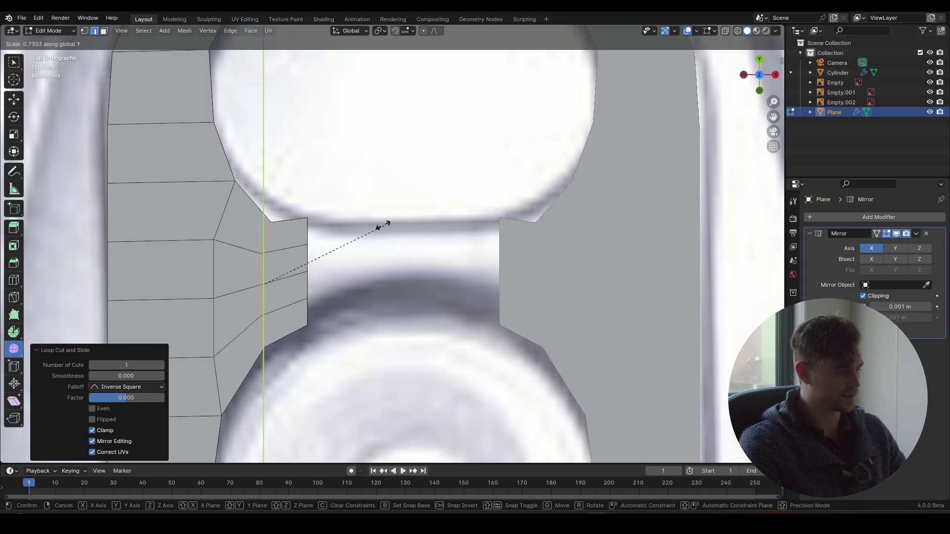
left_click(414, 232)
Extrude the bridge's inner edges about 0.030 m along X to the mirror centre line, closing the bridge between the two holes
middle_click_drag(415, 231, 388, 227, "shift")
left_click_drag(330, 186, 272, 336)
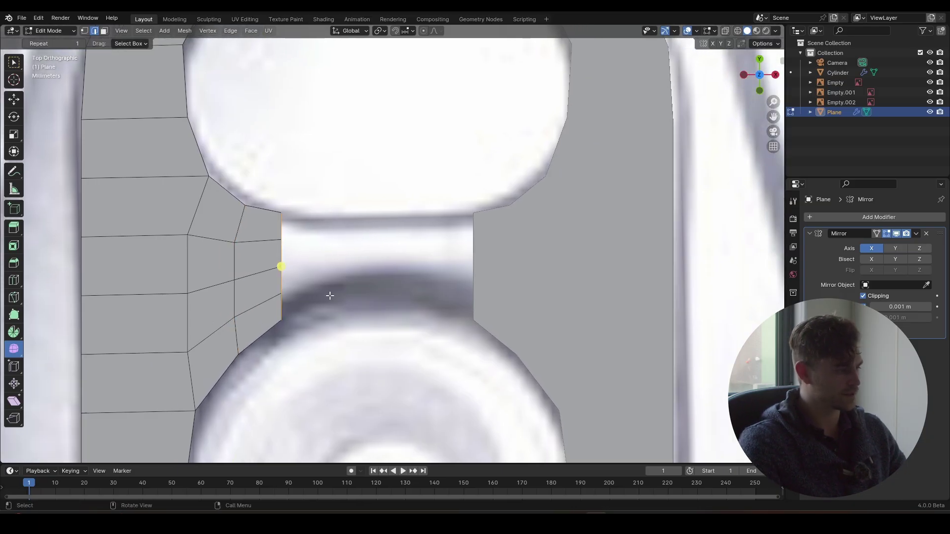
key("e")
key("x")
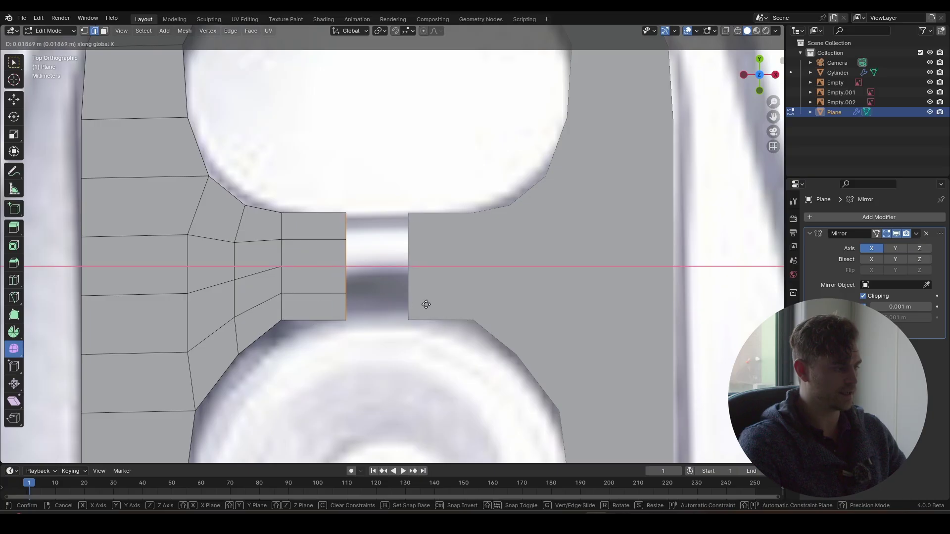
left_click(463, 311)
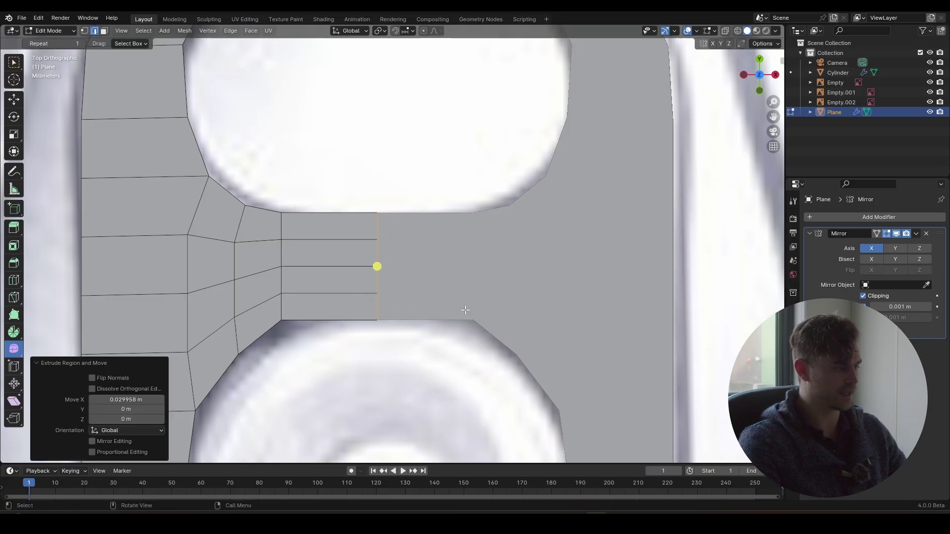
Examine the whole tab outline against the lid reference from above and in perspective
key("Tab")
scroll(387, 249, "down", 5)
scroll(386, 250, "down", 3)
scroll(398, 298, "up", 5)
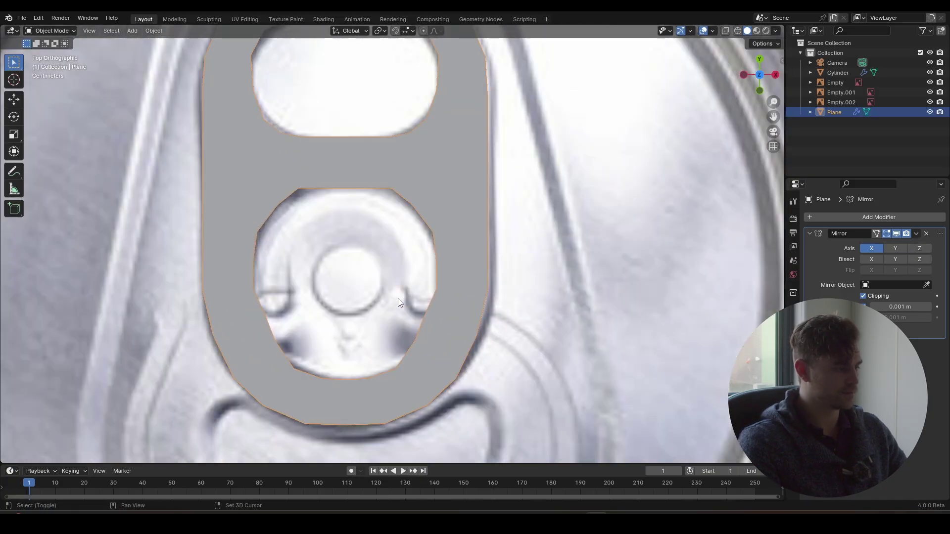
scroll(426, 269, "down", 4)
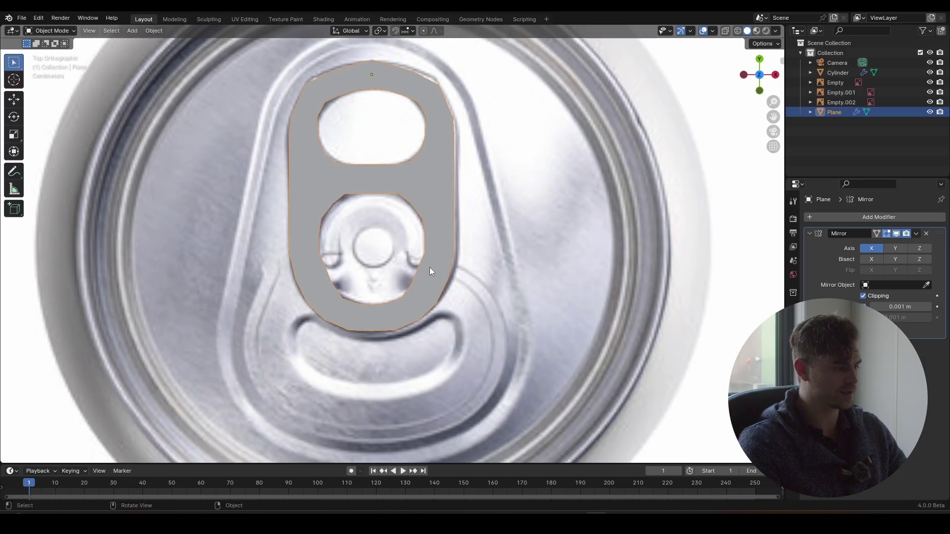
scroll(361, 261, "up", 4)
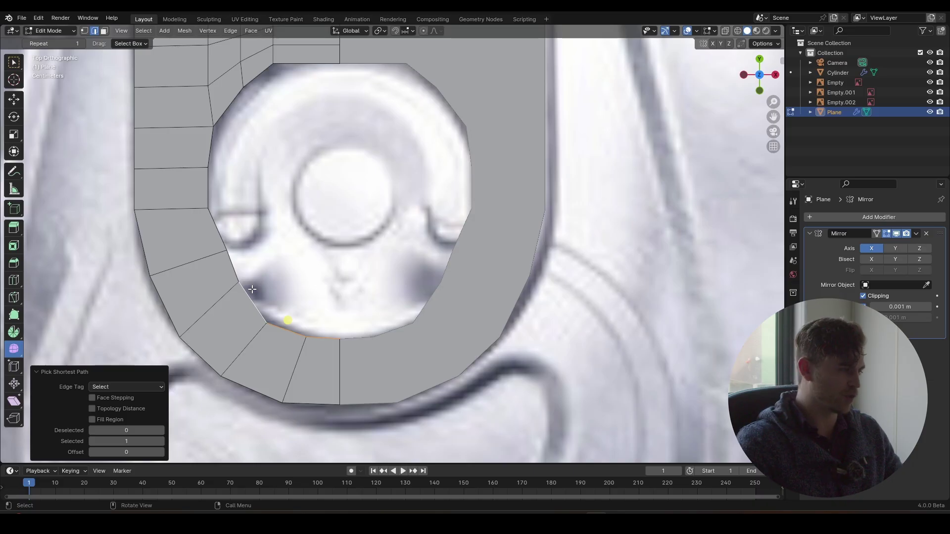
left_click(234, 267)
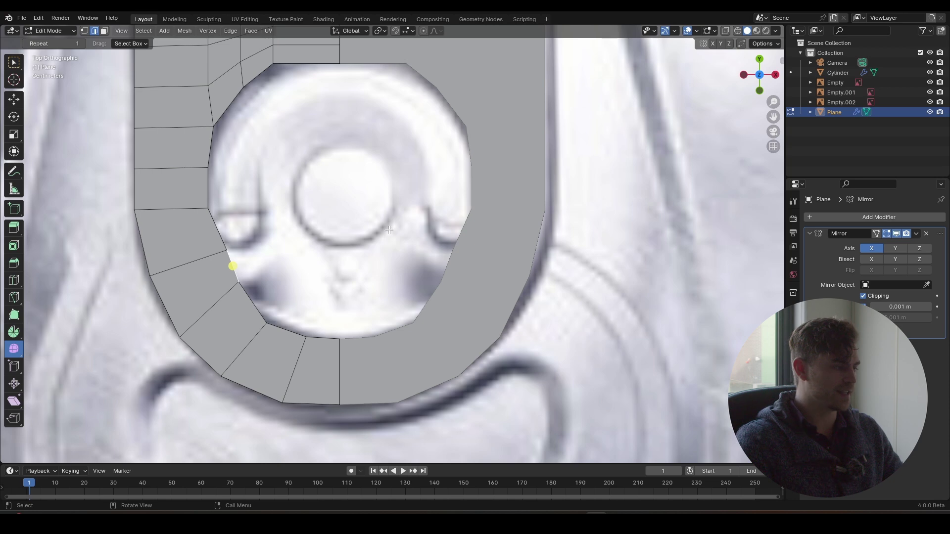
scroll(367, 185, "down", 5)
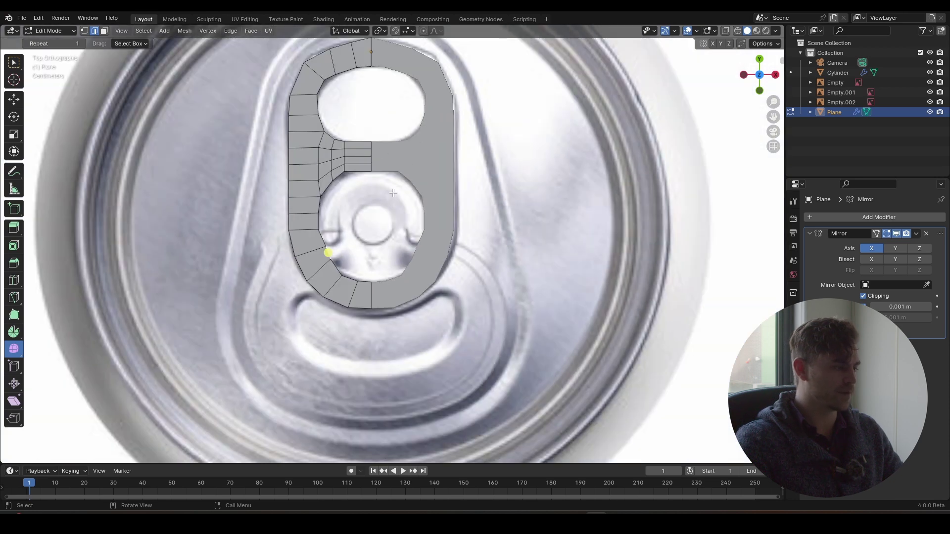
scroll(393, 192, "up", 4)
middle_click_drag(416, 167, 450, 288, "shift")
scroll(445, 263, "down", 4)
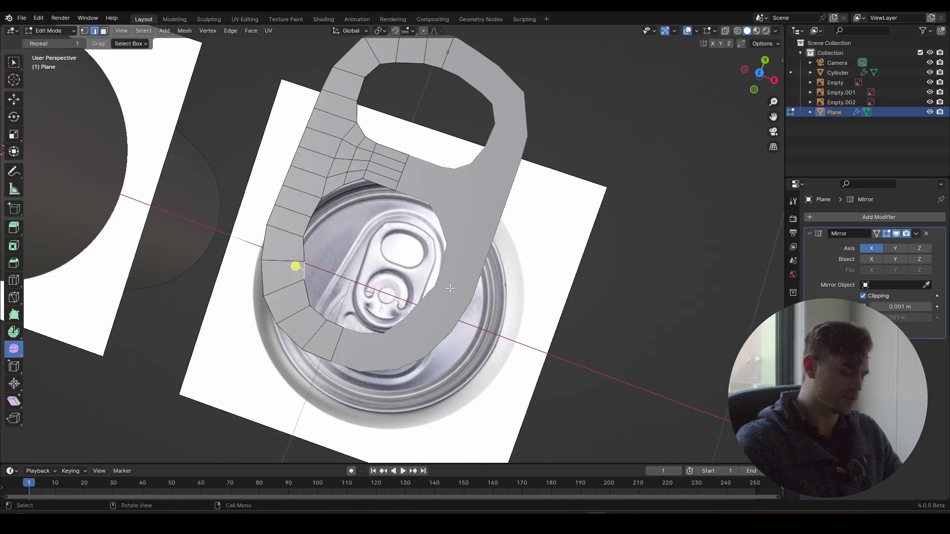
scroll(448, 288, "up", 1)
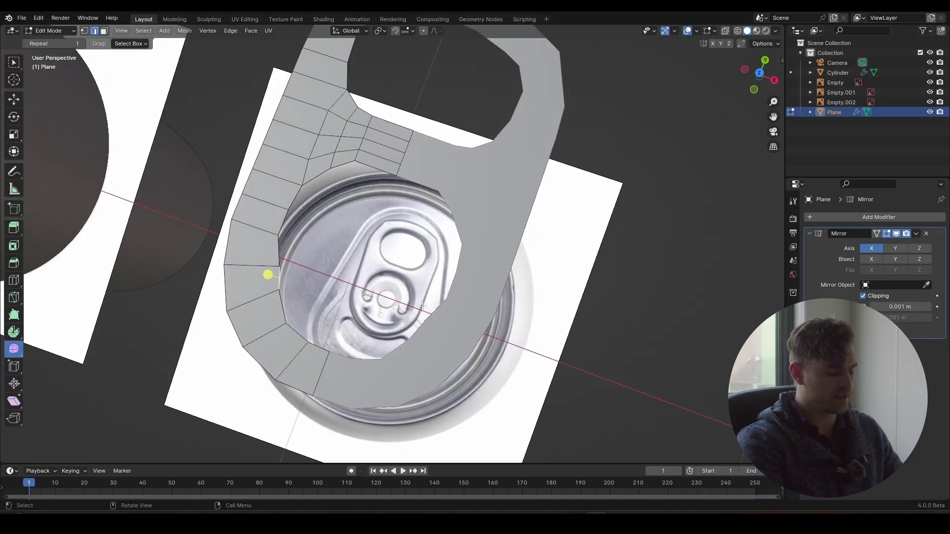
key("KP_7")
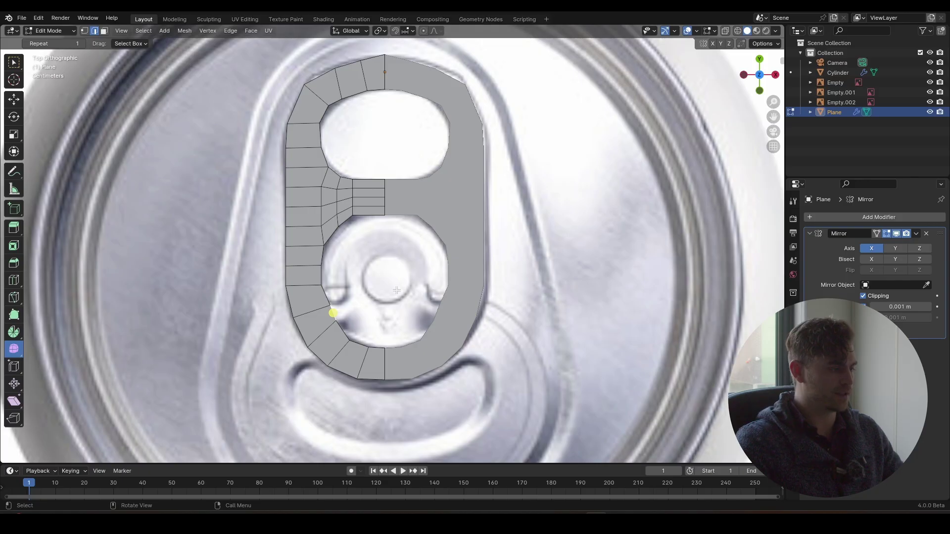
Extrude the rivet opening's lower inner edges about 0.009 m in X and 0.010 m in Y, and scale them to 0.718
scroll(362, 295, "up", 4)
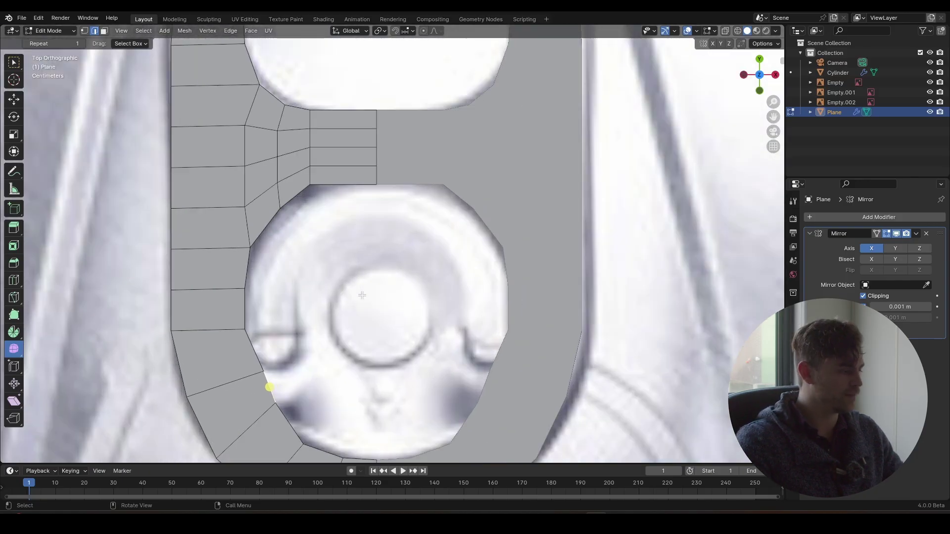
middle_click_drag(319, 349, 299, 279, "shift")
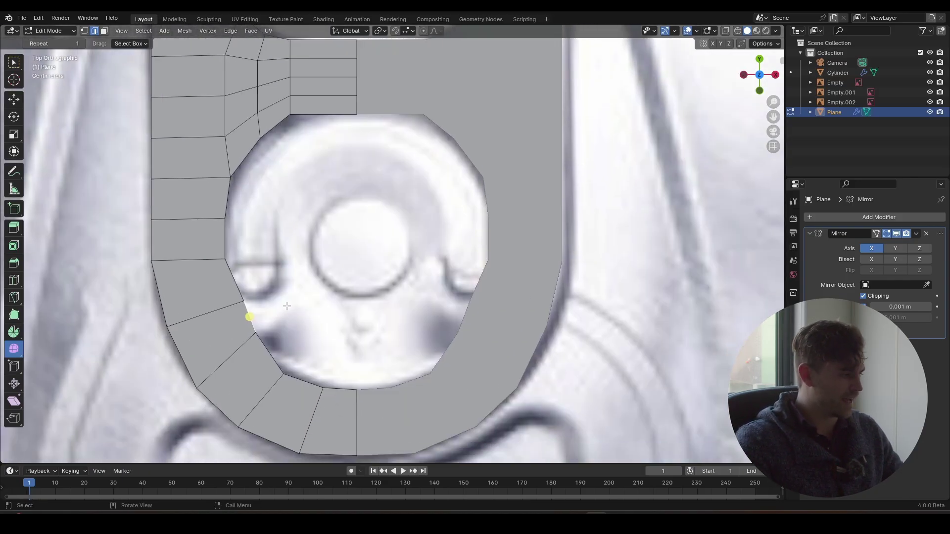
middle_click_drag(312, 327, 288, 321, "shift")
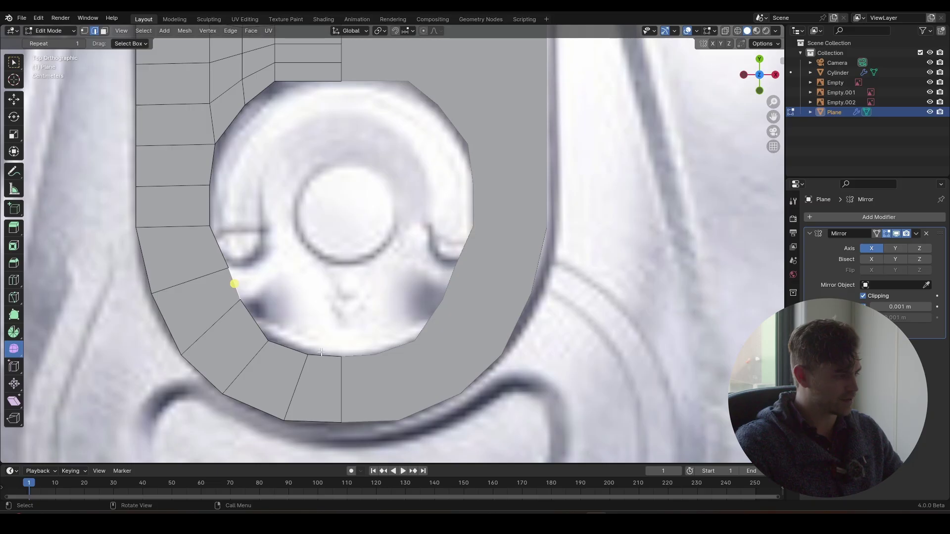
left_click(250, 294, "ctrl")
key("g")
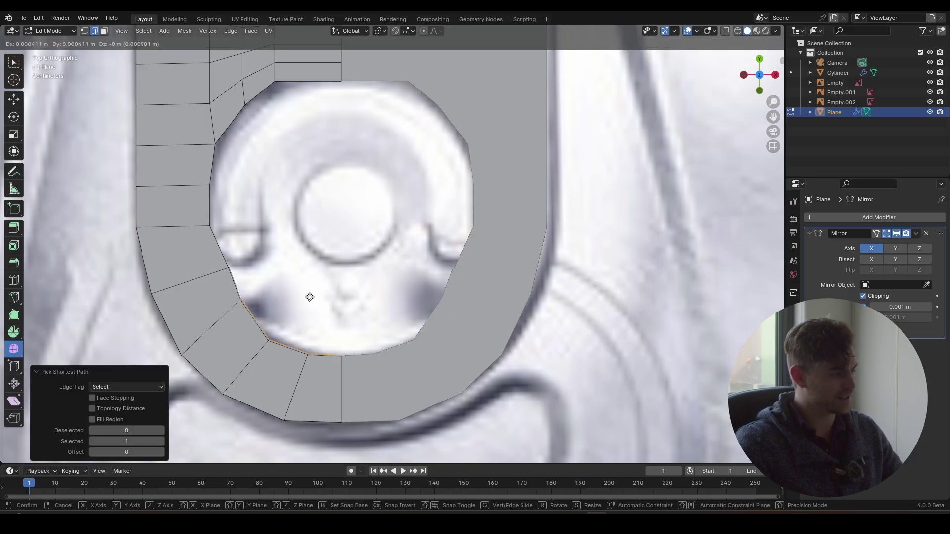
left_click(328, 276)
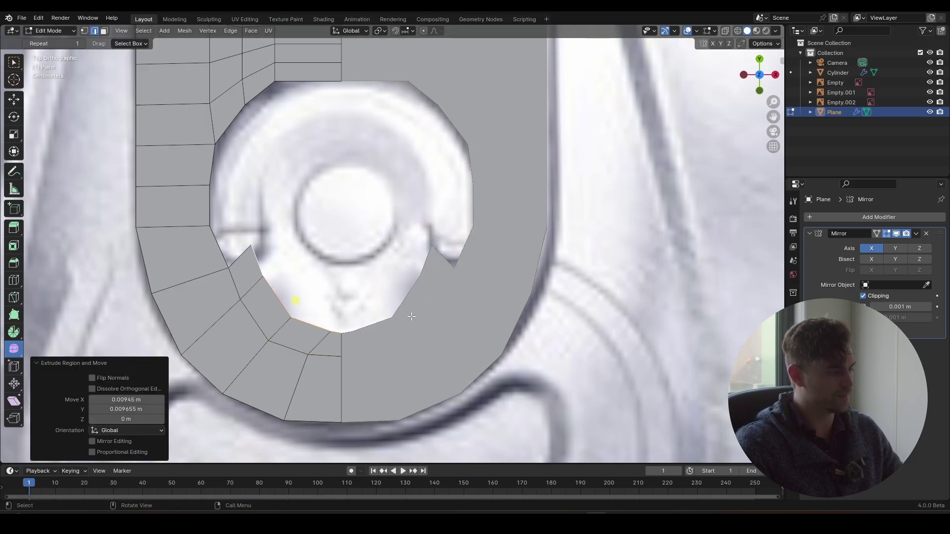
key("s")
scroll(424, 315, "up", 2)
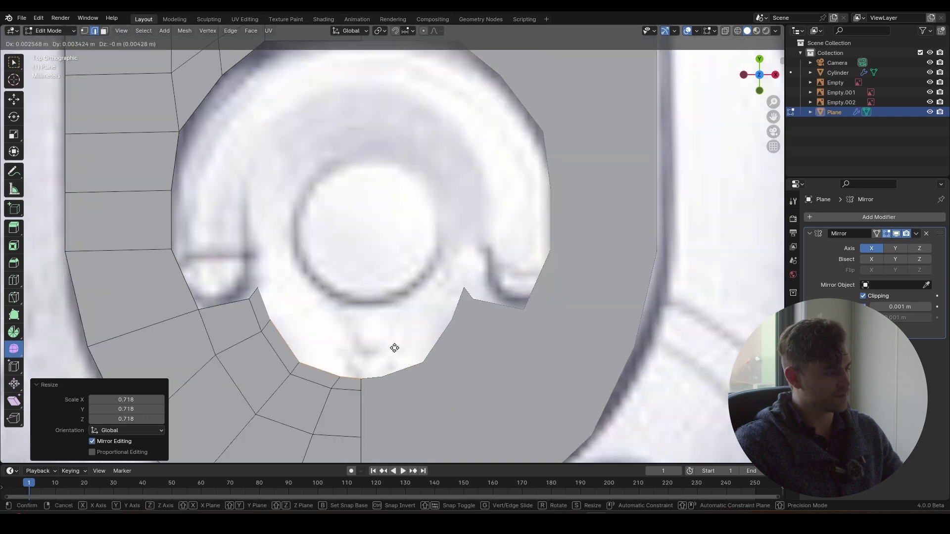
left_click(424, 299)
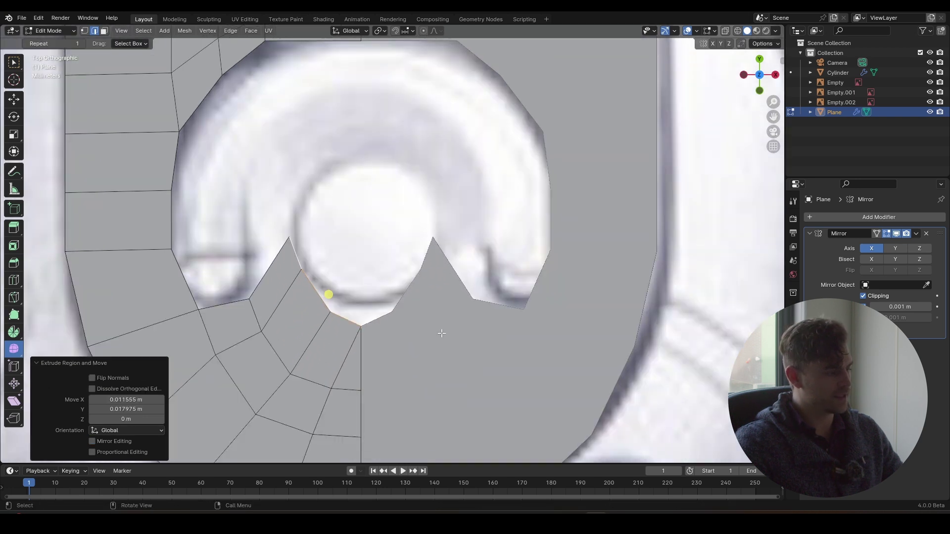
key("s")
right_click(487, 350)
key("ctrl+z")
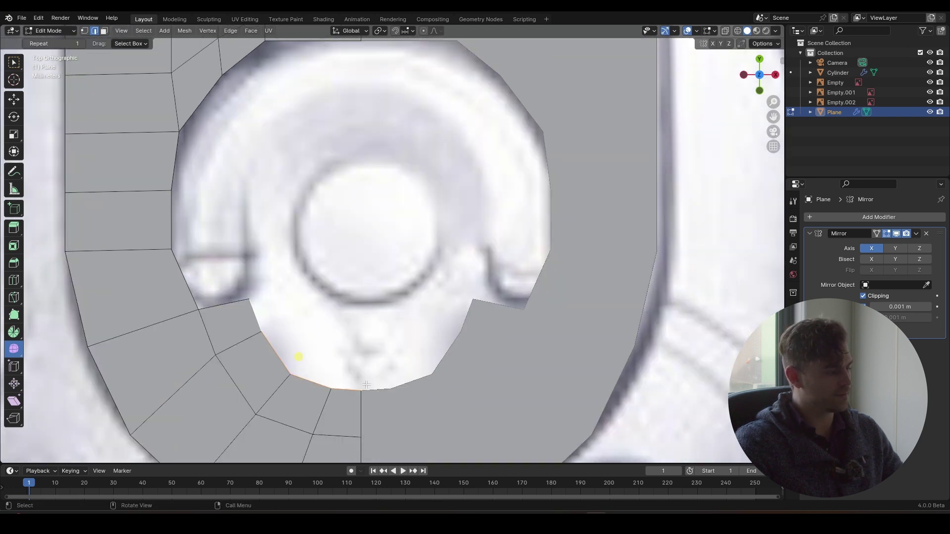
Extrude the scaled edges to the rivet's lower rim and move the third vertex from the centre line about 0.004 m in X onto it
key("e")
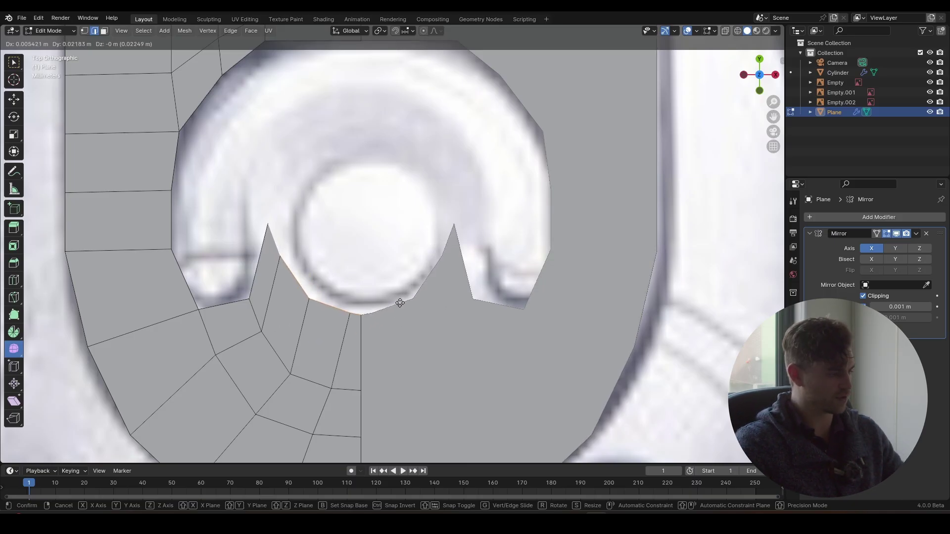
left_click(390, 294)
key("1")
scroll(296, 231, "up", 2)
left_click(297, 319)
key("g")
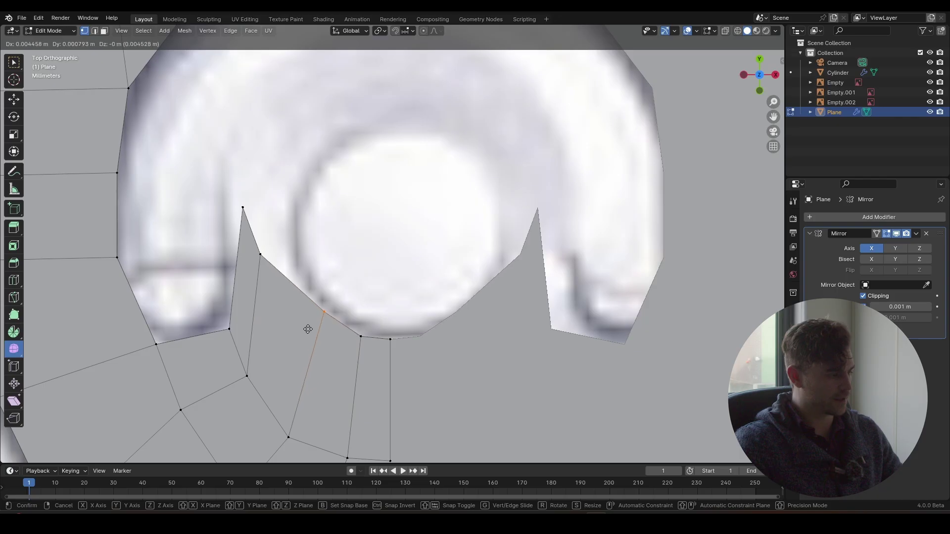
left_click(308, 329)
Move the next vertex about 0.008 m in X and -0.005 m in Y onto the rivet rim, and the end vertex -0.003 m in X, -0.013 m in Y
left_click_drag(269, 237, 254, 268)
key("g")
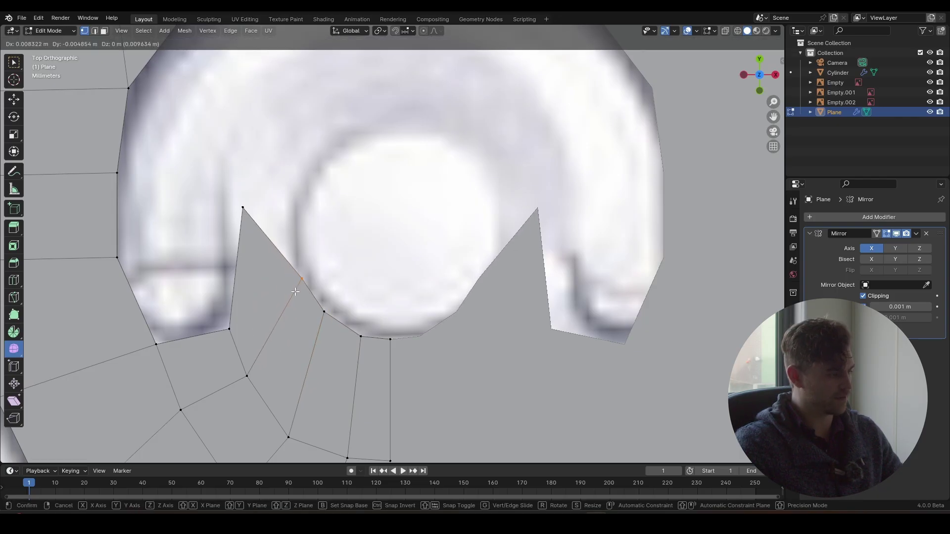
left_click(295, 292)
left_click_drag(263, 186, 235, 227)
key("g")
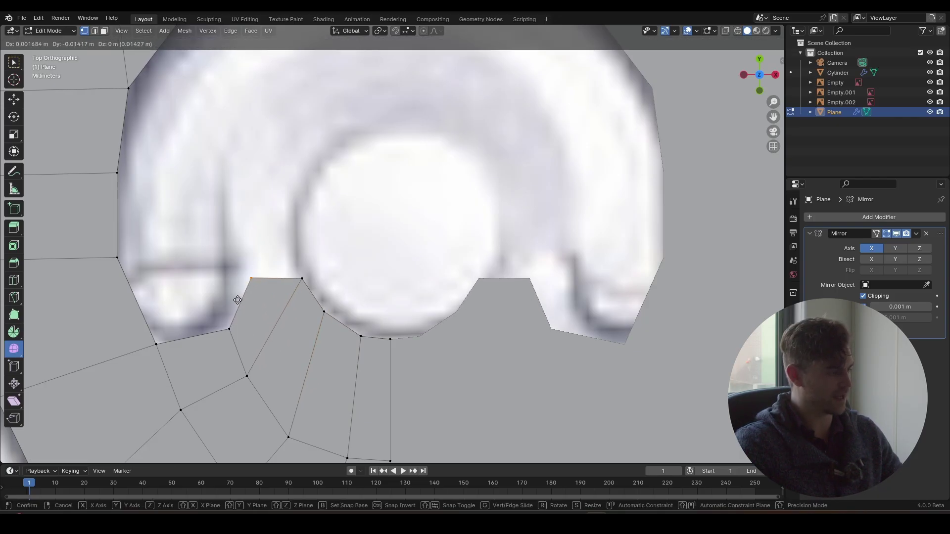
left_click(218, 295)
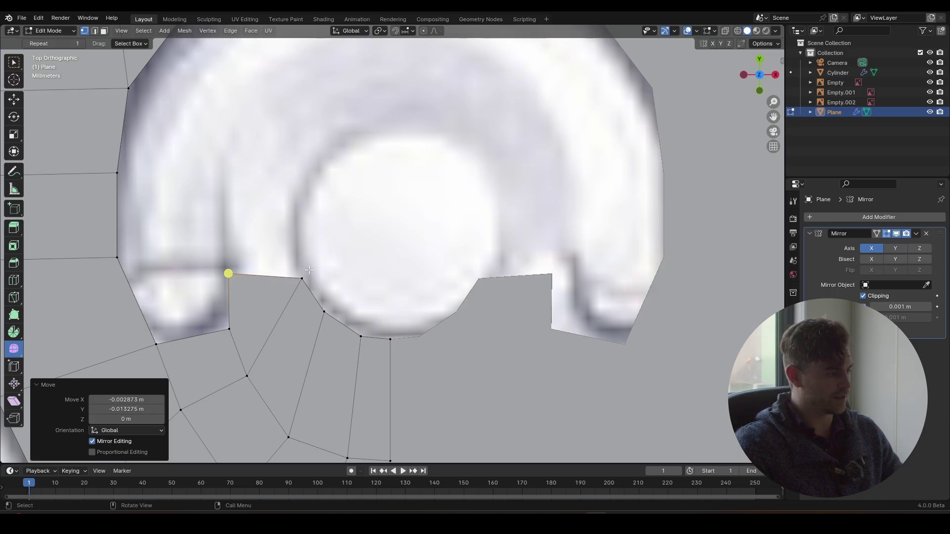
Fine-tune the vertices along the rivet's lower rim, shifting the one at its side about -0.001 m in X and 0.0004 m in Y
left_click(299, 277)
key("g")
left_click(285, 280)
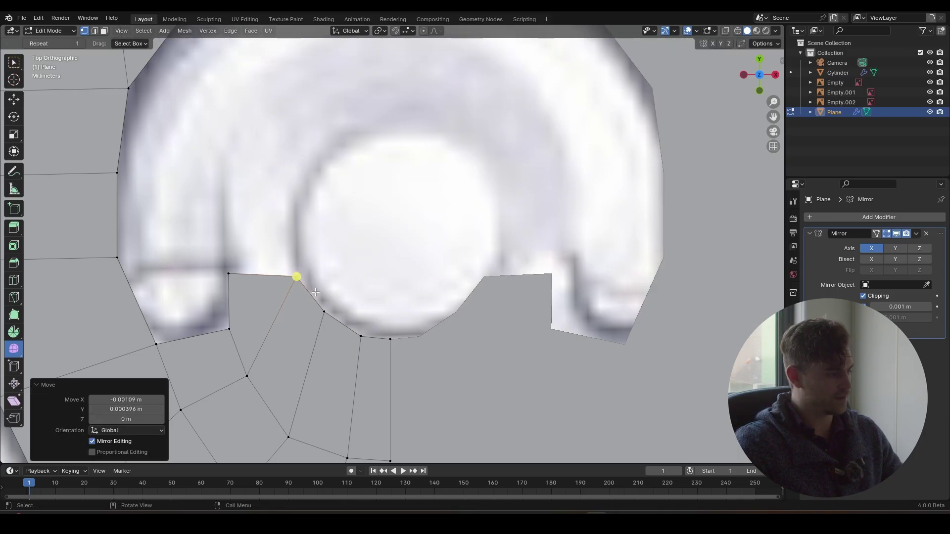
left_click(361, 336)
key("g")
left_click(354, 335)
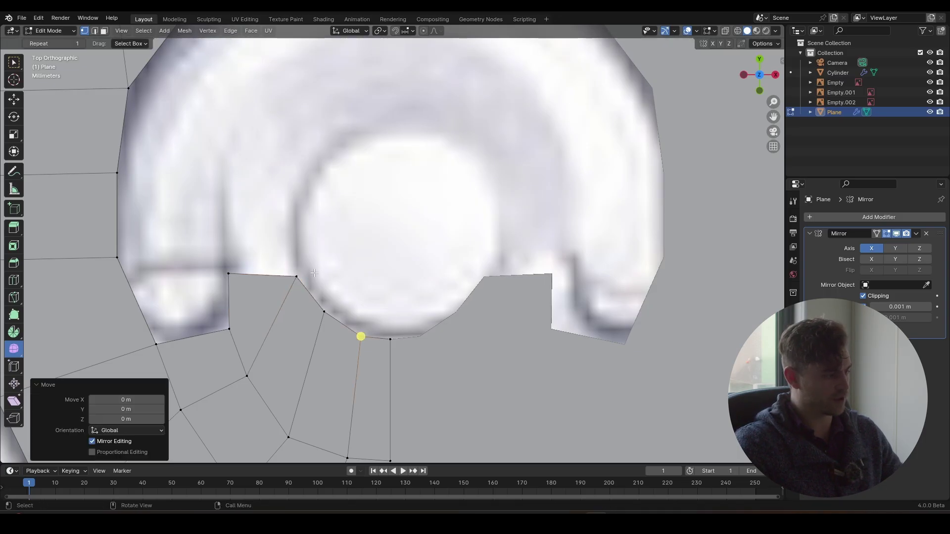
Extrude the short edge beside the rivet about 0.019 m along Y and move it about -0.003 m in Y
middle_click_drag(272, 281, 248, 343, "shift")
key("2")
key("g")
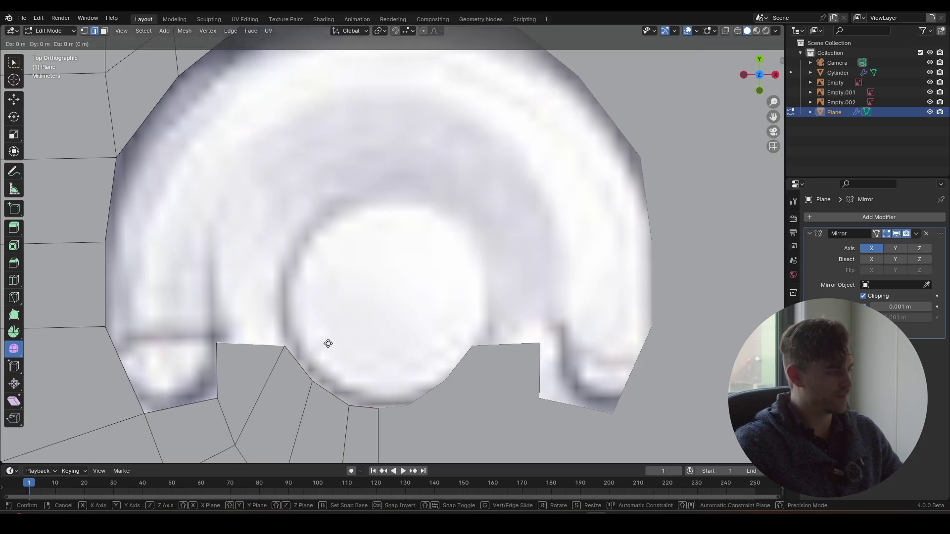
key("y")
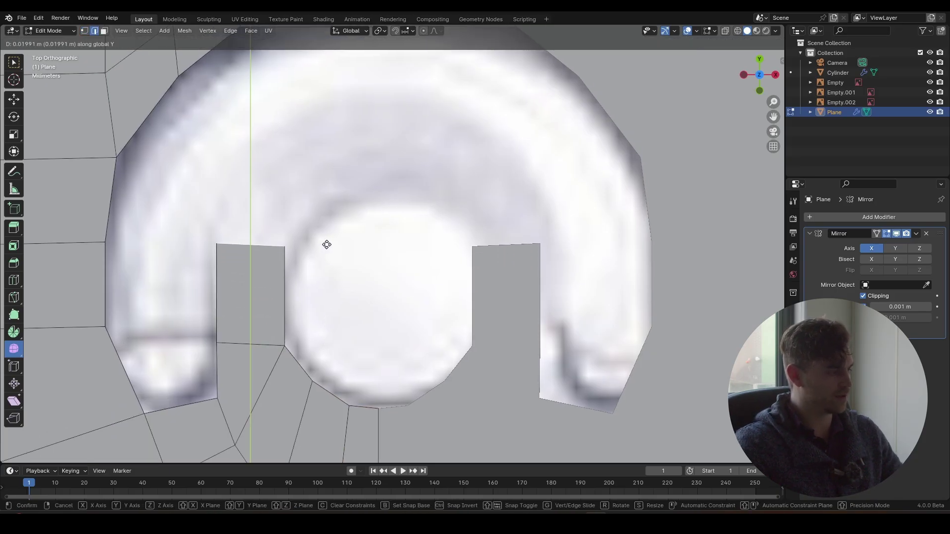
left_click(330, 250)
key("r")
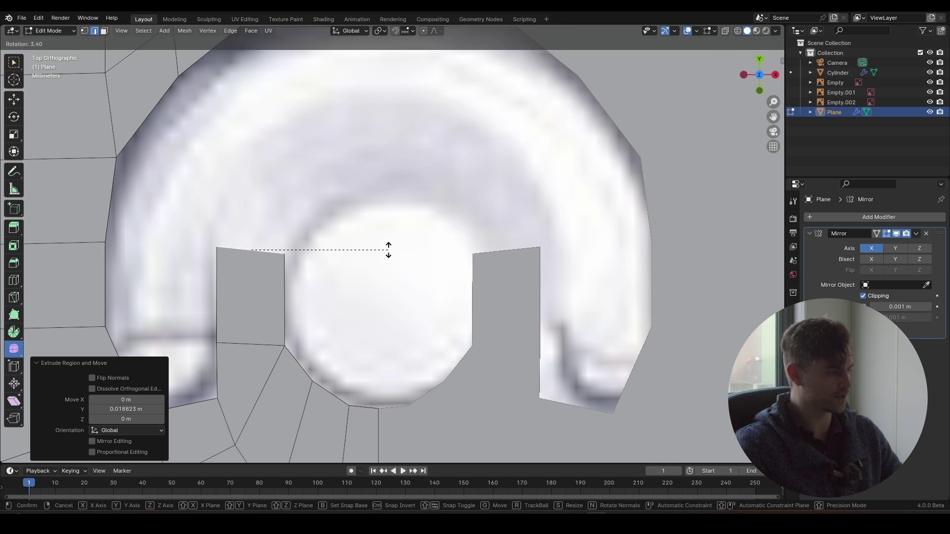
right_click(389, 251)
key("g")
key("y")
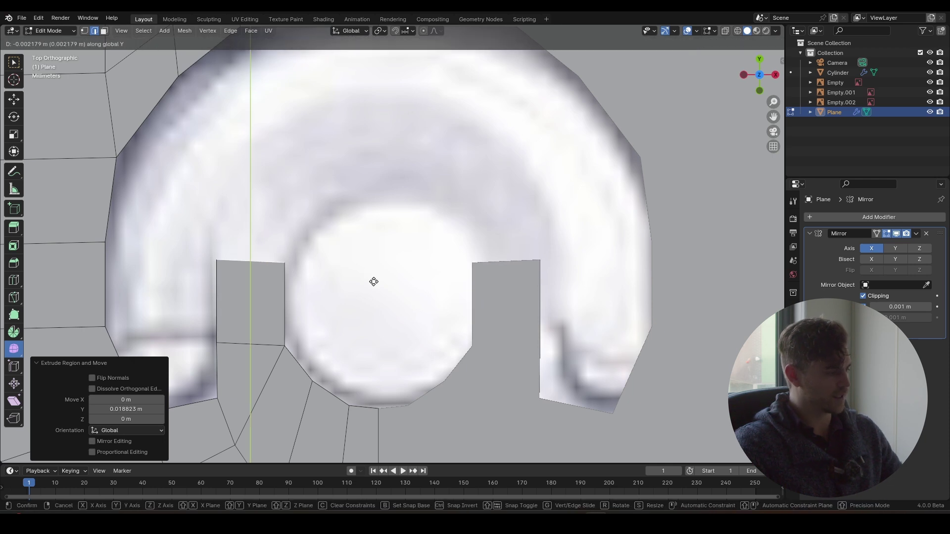
left_click(374, 286)
Extrude the edge further up around the rivet, scale it to 1.104, rotate it about 35° and move it about -0.005 m in Y
key("e")
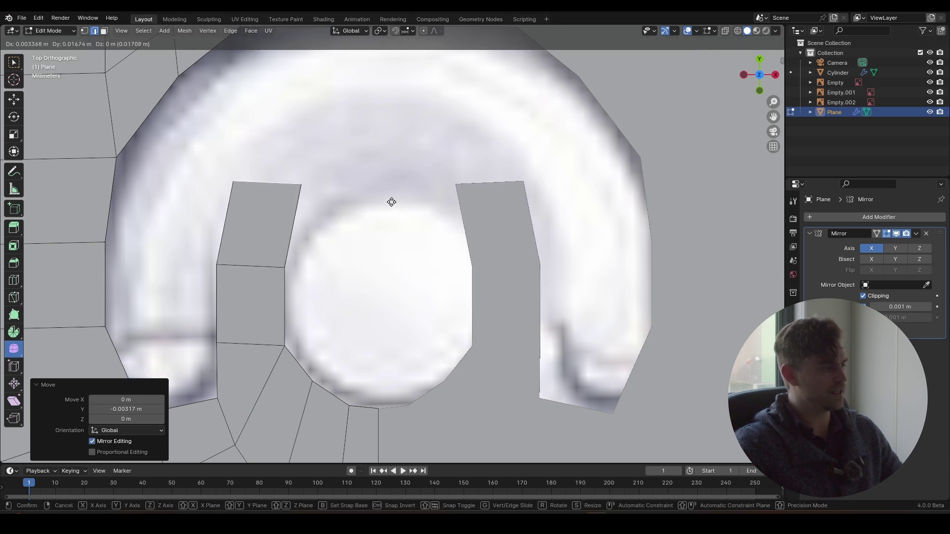
left_click(396, 208)
key("r")
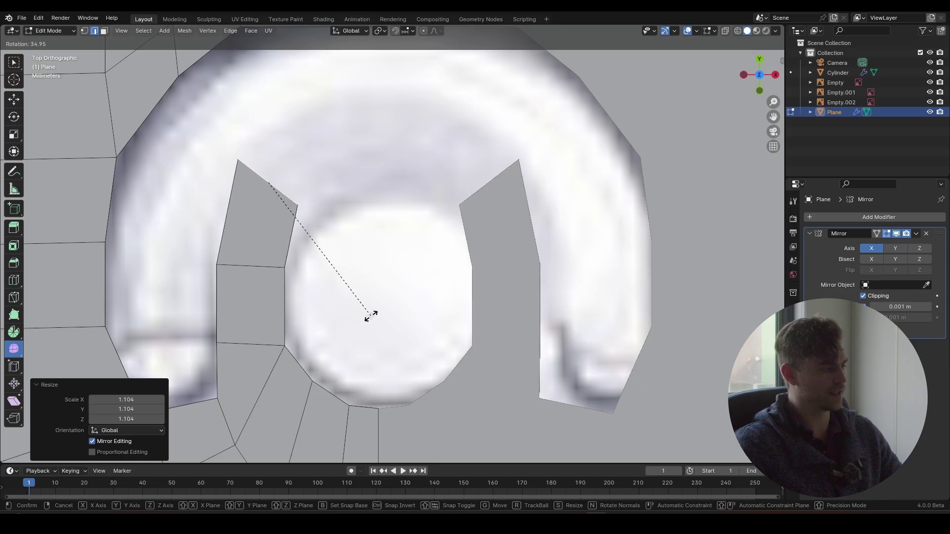
left_click(371, 322)
key("g")
left_click(372, 342)
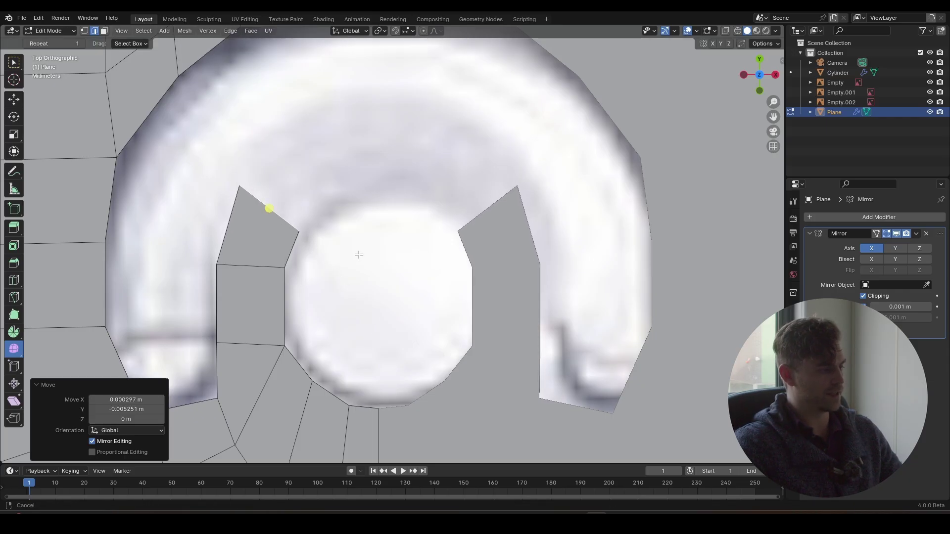
Extrude another segment around the rivet's upper rim and rotate its end edge 26.2°
middle_click_drag(358, 254, 350, 299, "shift")
scroll(348, 296, "down", 2)
scroll(350, 269, "up", 2)
middle_click_drag(356, 265, 369, 281, "shift")
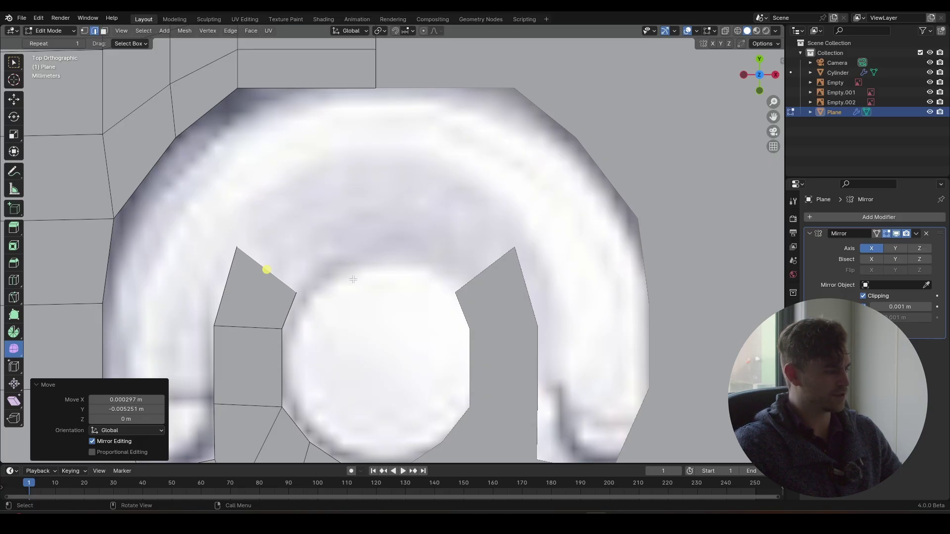
middle_click_drag(352, 280, 306, 297, "shift")
key("e")
left_click(414, 264)
key("r")
left_click(385, 328)
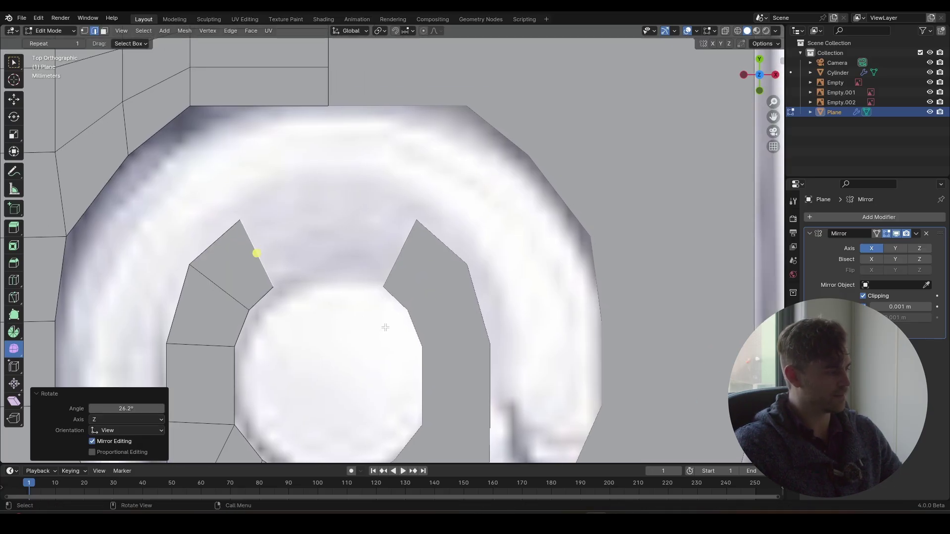
Move the strip's end edge above the rivet about 0.002 m in X and Y, and extrude it about 0.0085 m in X
key("g")
left_click(410, 313)
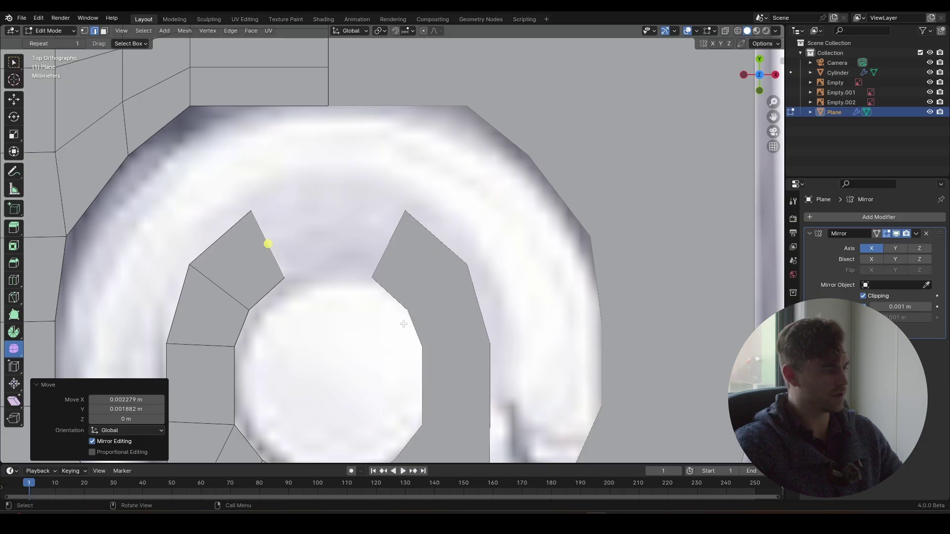
key("e")
left_click(444, 320)
Scale the extruded edge to 0 along X and move it about 0.006 m in X onto the mirror line
key("s")
key("x")
key("0")
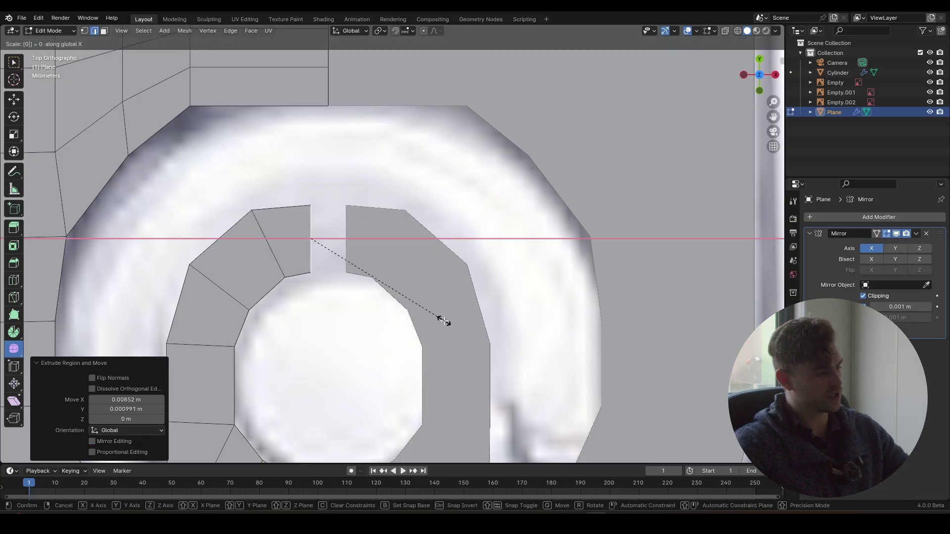
key("Return")
key("g")
key("x")
left_click(435, 318)
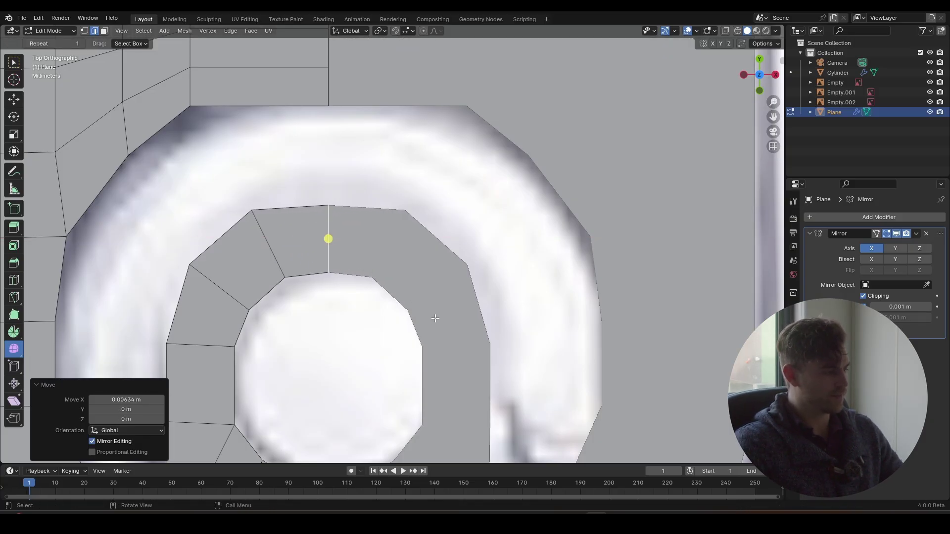
Examine the complete tab outline against the lid reference and as an object from several angles
scroll(394, 339, "down", 5)
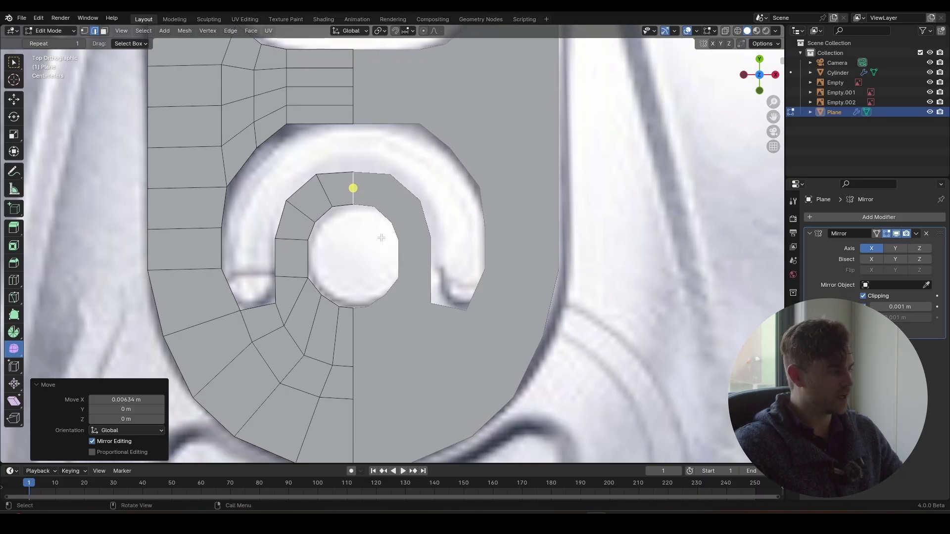
scroll(417, 208, "down", 5)
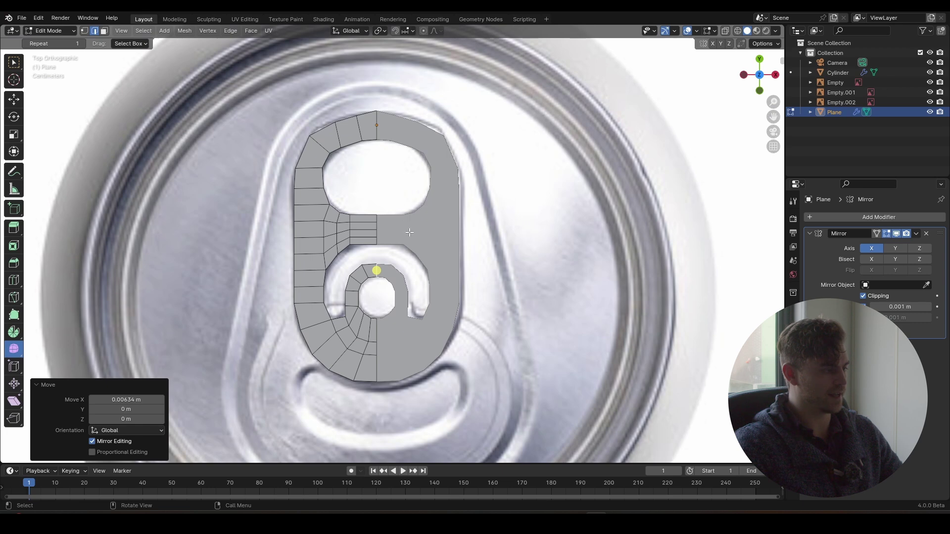
key("a")
middle_click_drag(306, 372, 376, 306)
middle_click_drag(376, 307, 390, 269, "shift")
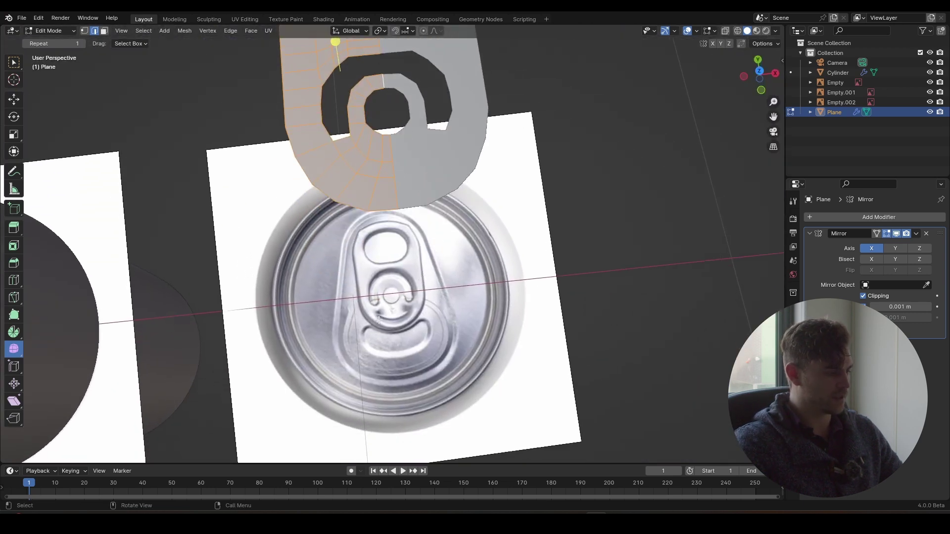
scroll(382, 362, "up", 1)
middle_click_drag(383, 362, 383, 339, "shift")
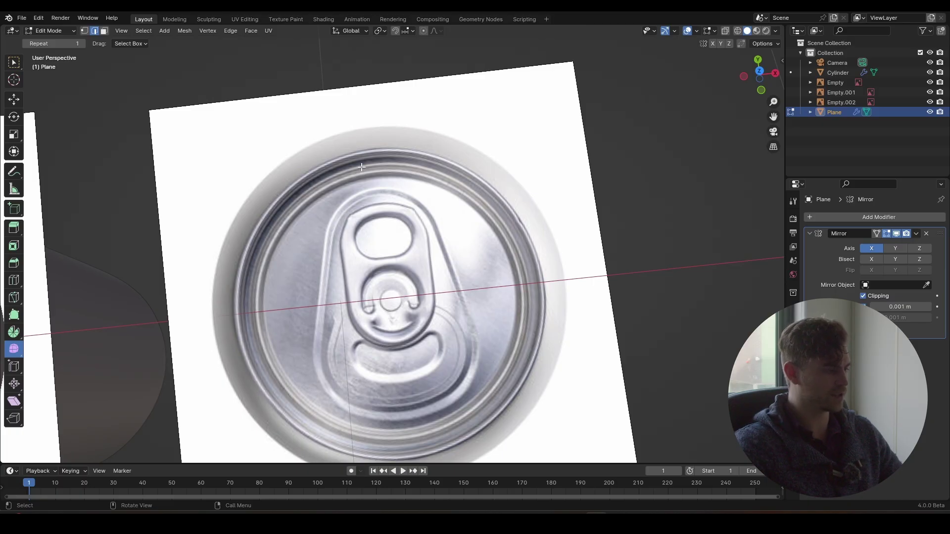
scroll(361, 167, "down", 2)
middle_click_drag(361, 167, 379, 242)
scroll(365, 208, "down", 1)
key("Tab")
middle_click_drag(379, 243, 423, 282)
scroll(514, 195, "up", 4)
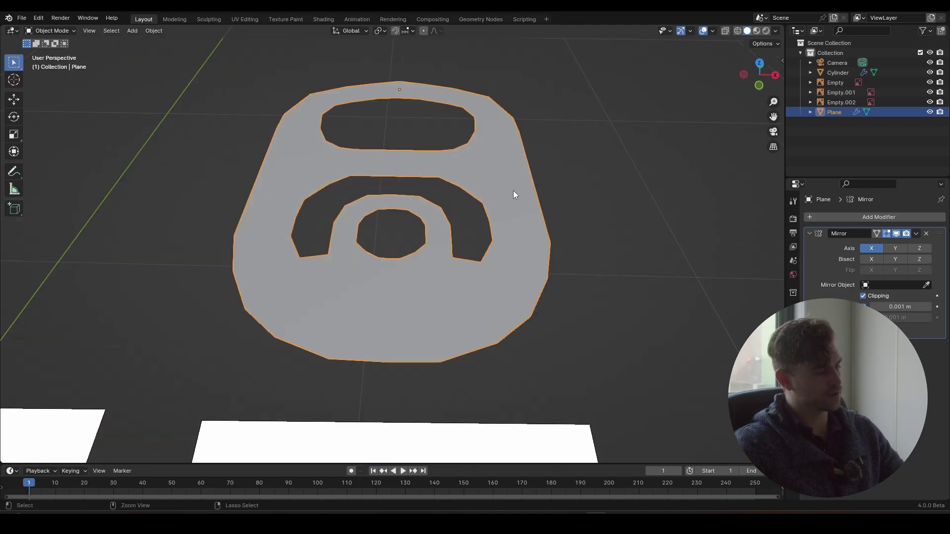
Add a level 3 Subdivision modifier to the tab and make its Mirror modifier the active one
key("ctrl+3")
scroll(513, 193, "down", 4)
middle_click_drag(502, 207, 473, 200)
key("Tab")
scroll(474, 203, "up", 3)
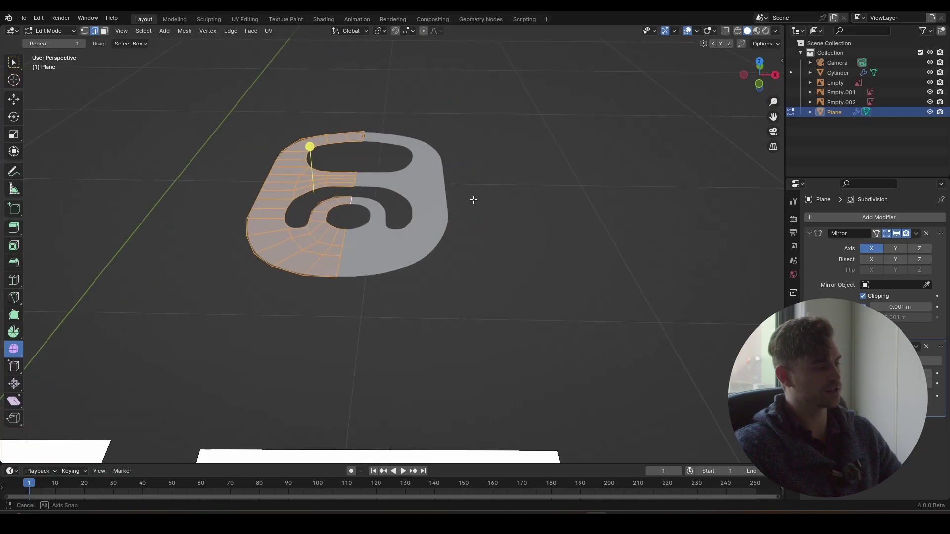
scroll(479, 210, "up", 4)
left_click(825, 252)
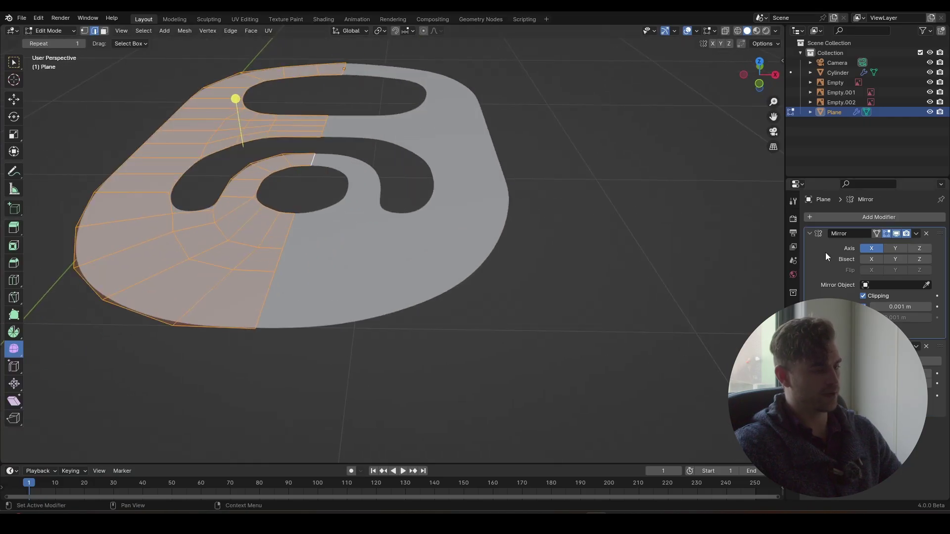
Duplicate the tab object and place the copy about 1.21 m away along X
scroll(443, 181, "down", 4)
key("Tab")
scroll(423, 211, "down", 3)
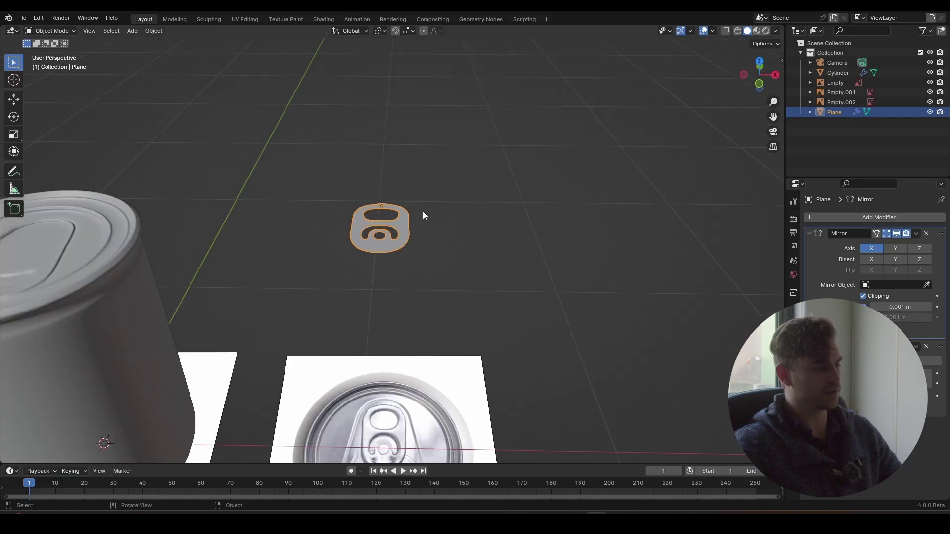
key("shift+d")
key("x")
left_click(747, 171)
Move the duplicate to a new collection named "Backup Can" and exclude that collection from the view layer
key("m")
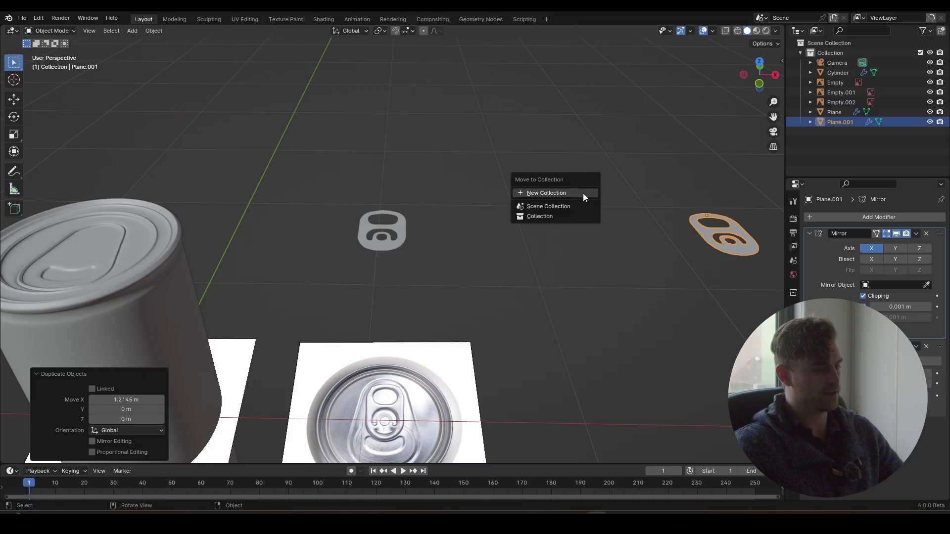
left_click(567, 193)
type("bACK")
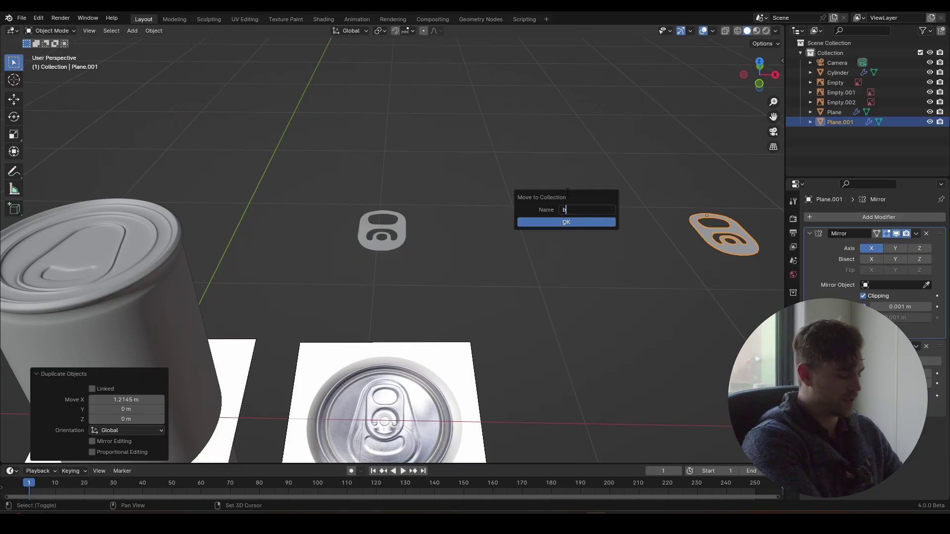
type("UP cAN")
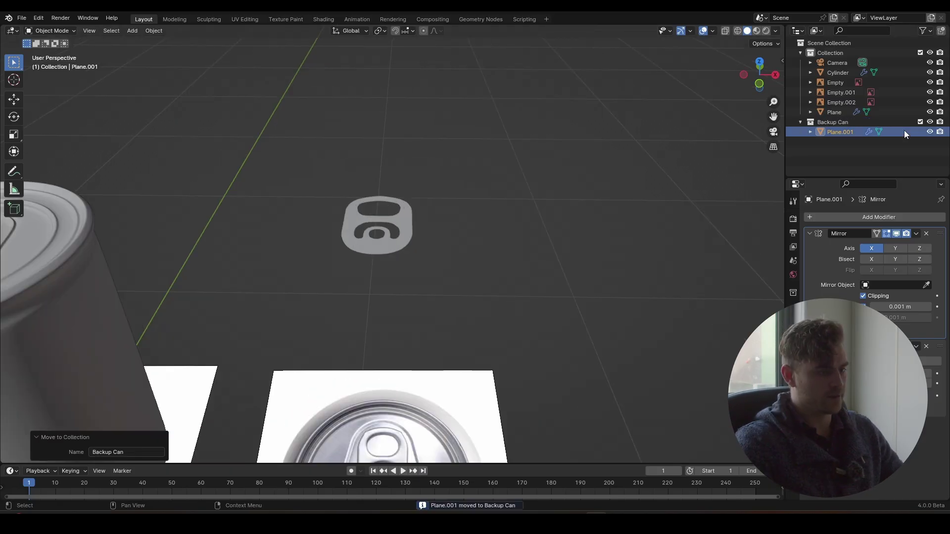
left_click(921, 122)
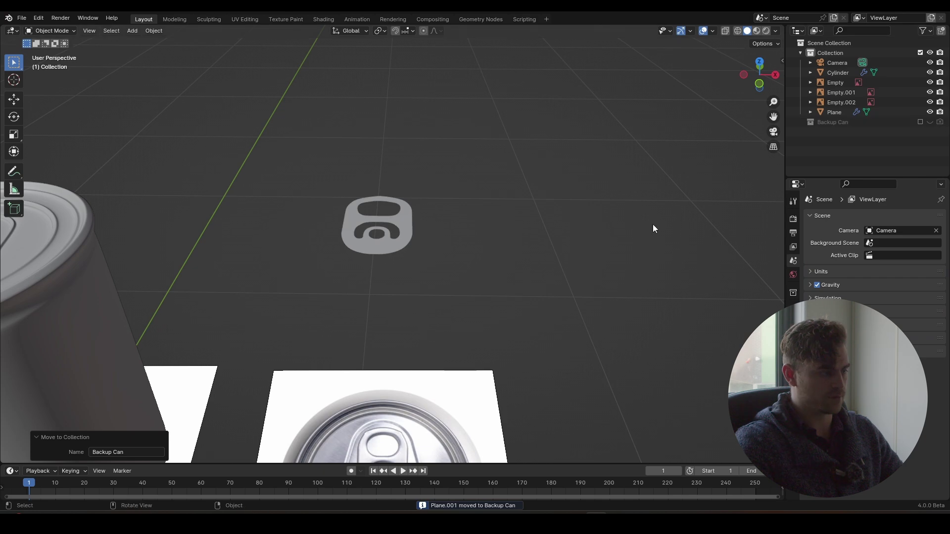
Apply the Mirror modifier on the original tab object
left_click(399, 218)
scroll(497, 242, "up", 4)
key("ctrl+a")
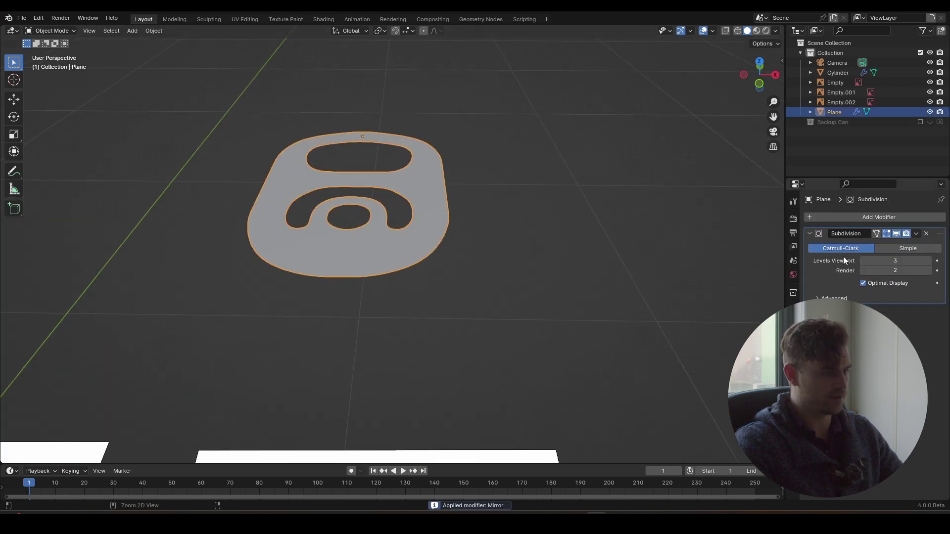
Examine the smoothed tab mesh around the rivet from above with see-through display and from the side
middle_click_drag(380, 193, 386, 213)
key("Tab")
scroll(391, 240, "up", 6)
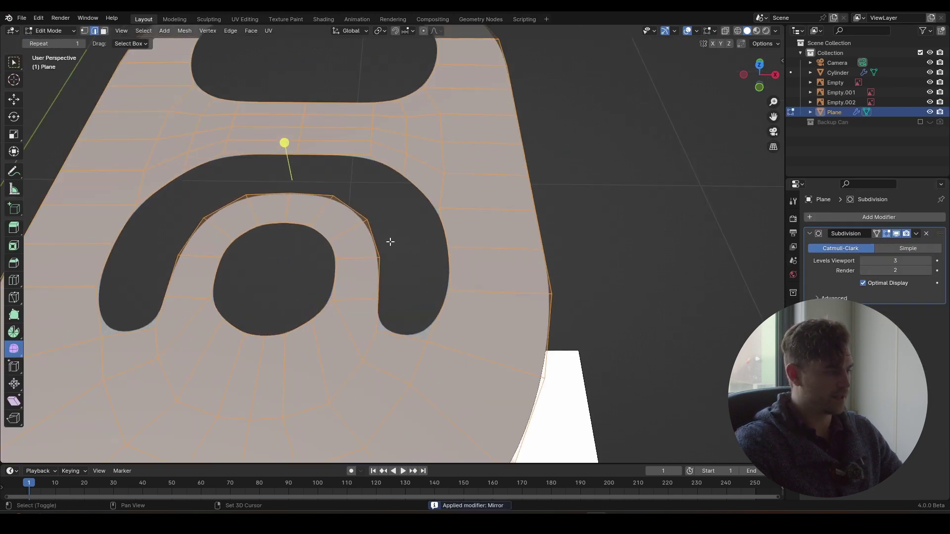
key("KP_7")
scroll(458, 190, "up", 4)
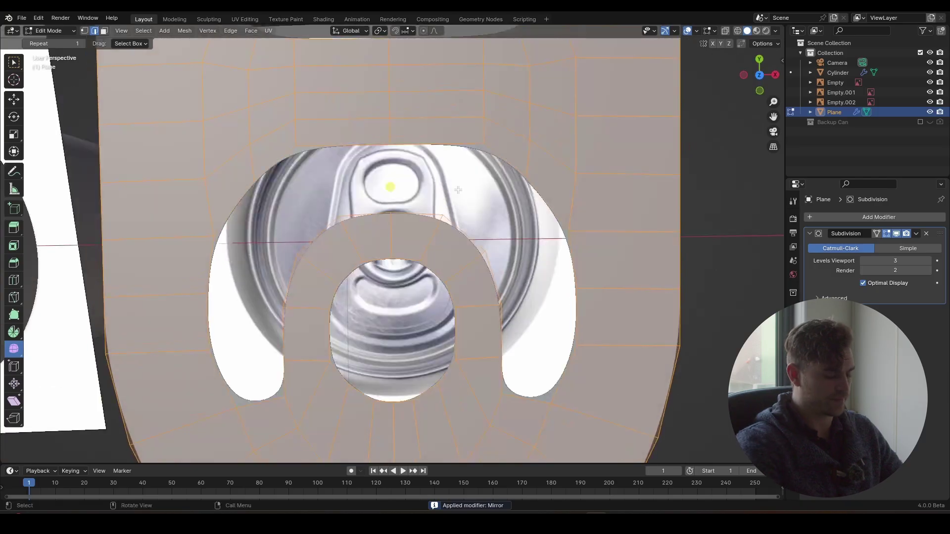
key("alt+z")
middle_click_drag(451, 407, 440, 336, "shift")
scroll(446, 235, "up", 4)
key("Tab")
middle_click_drag(441, 336, 429, 238)
scroll(402, 248, "down", 5)
Extrude the whole tab mesh upward to give it thickness and return to solid, non-see-through display
key("Tab")
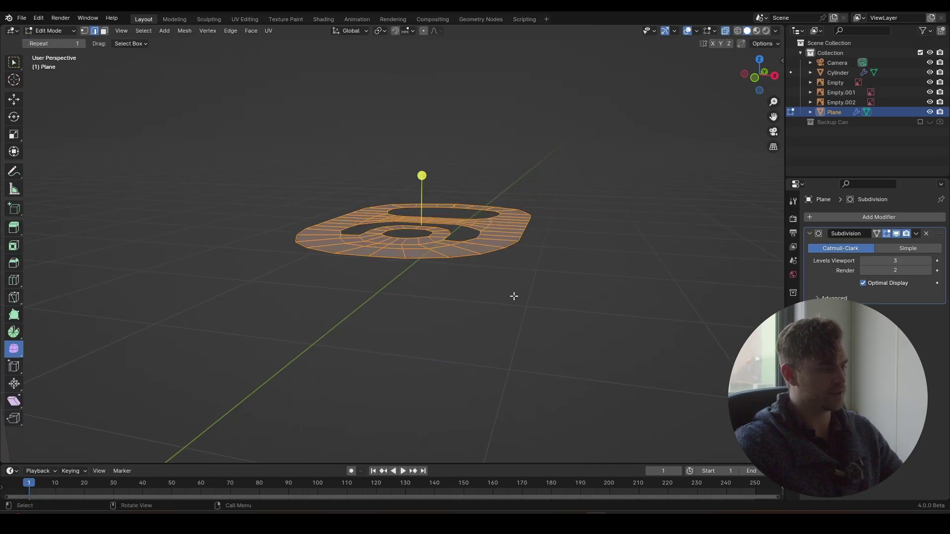
key("e")
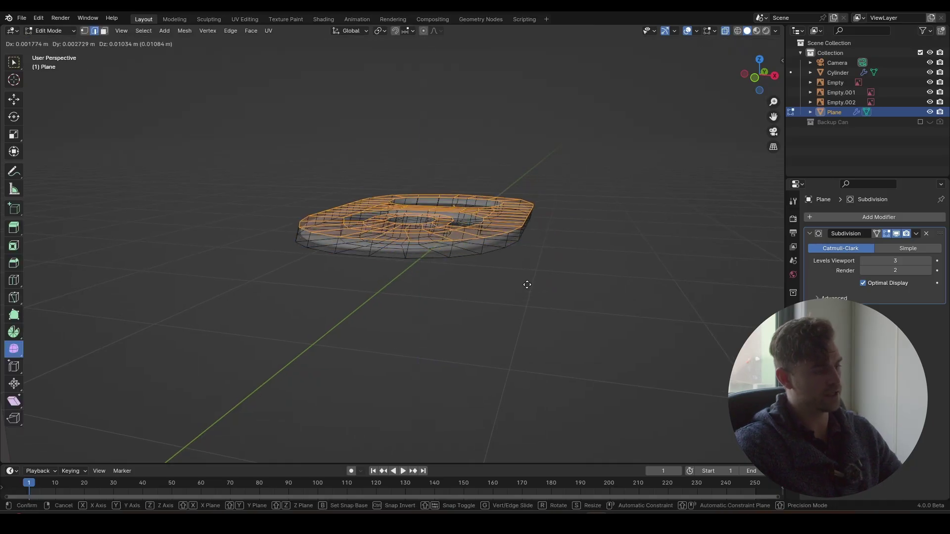
left_click(524, 268)
key("Tab")
middle_click_drag(494, 217, 475, 250)
key("alt+z")
Add two supporting edge loops around the tab's outer side wall, one near the upper rim and one near the lower rim
key("Tab")
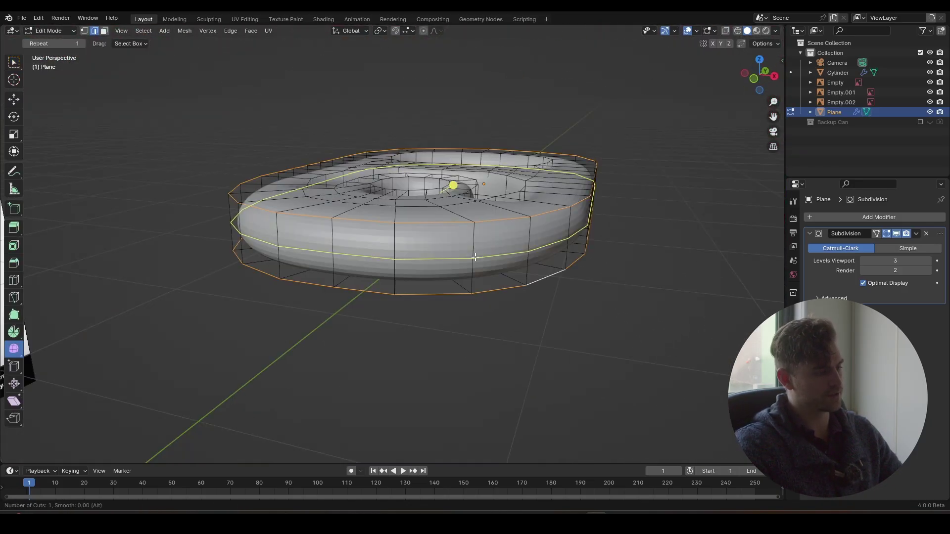
left_click(474, 249, "alt")
key("g")
key("g")
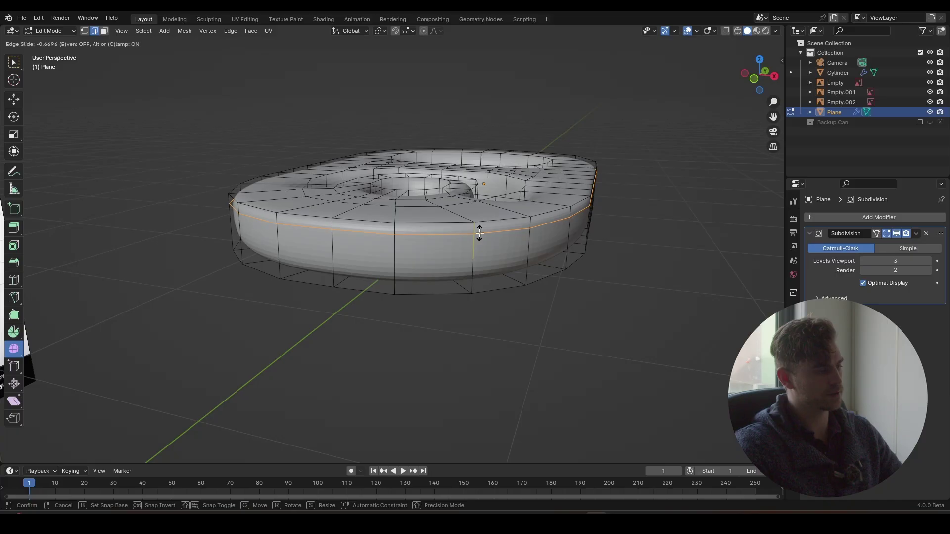
left_click(479, 234)
key("g")
key("g")
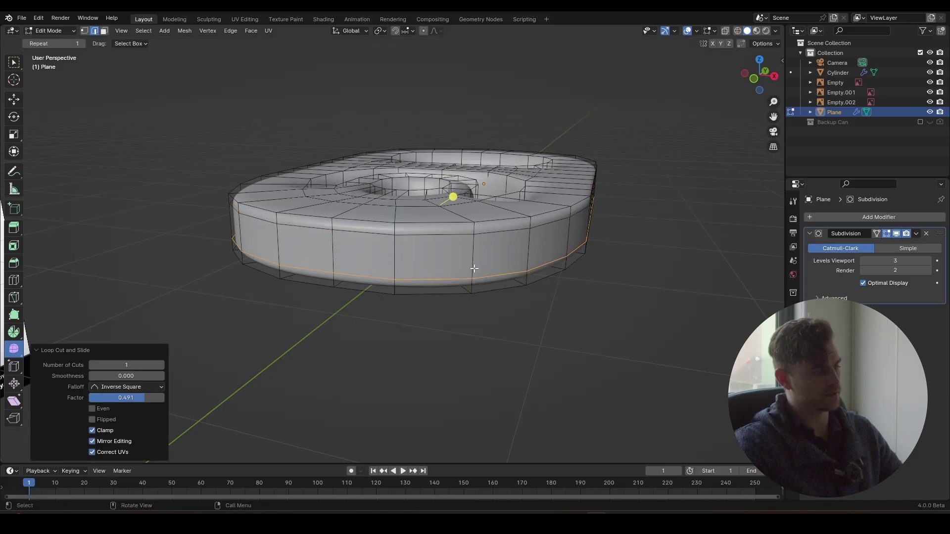
Scale the tab object to 0.548 along Z and shade it smooth
middle_click_drag(474, 268, 500, 317)
key("Tab")
key("s")
key("z")
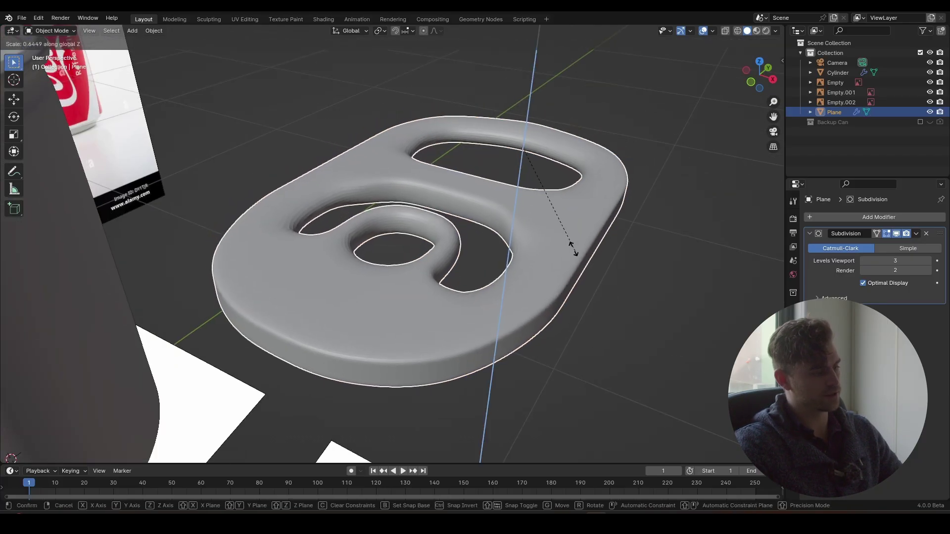
left_click(547, 238)
middle_click_drag(547, 238, 521, 213)
right_click(520, 213)
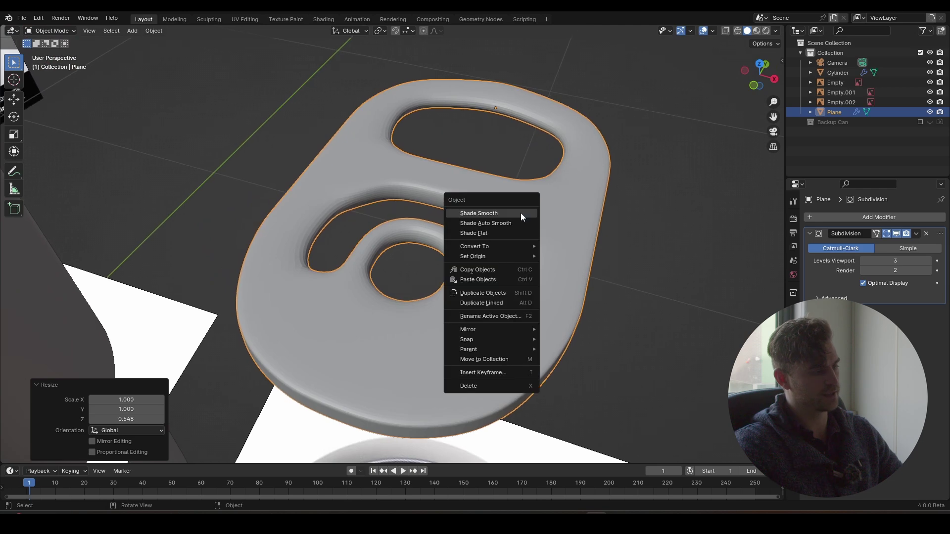
left_click(521, 213)
Flatten the tab object further by scaling it down along Z
middle_click_drag(483, 237, 534, 277)
key("s")
key("z")
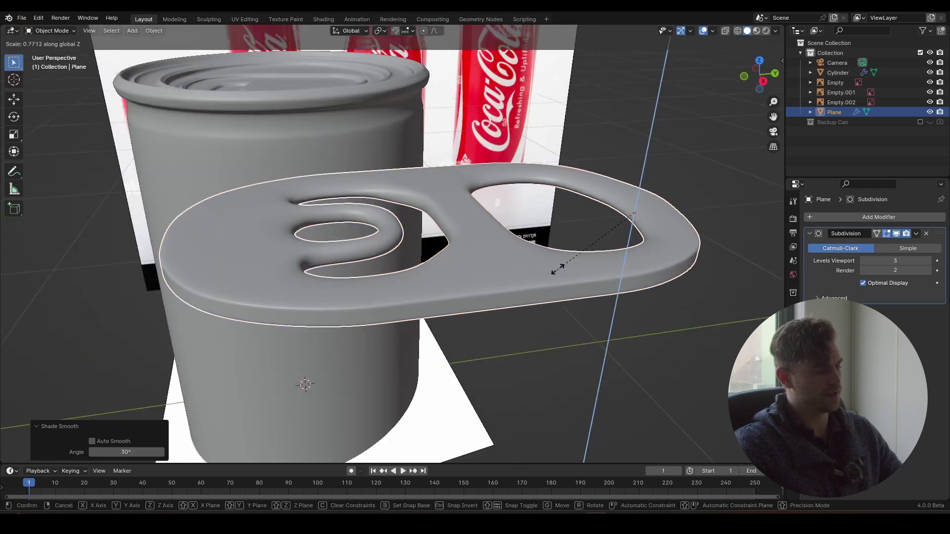
left_click(586, 240)
Compare the tab's rounded end below the rivet with the lid reference from above in see-through display
middle_click_drag(408, 272, 524, 290)
key("Tab")
scroll(513, 312, "up", 5)
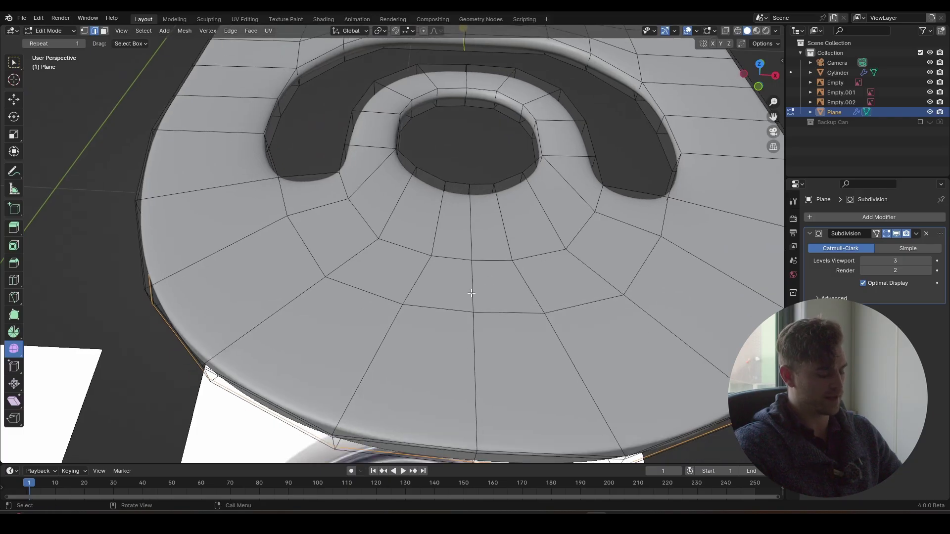
key("KP_7")
key("alt+z")
middle_click_drag(487, 463, 467, 329, "shift")
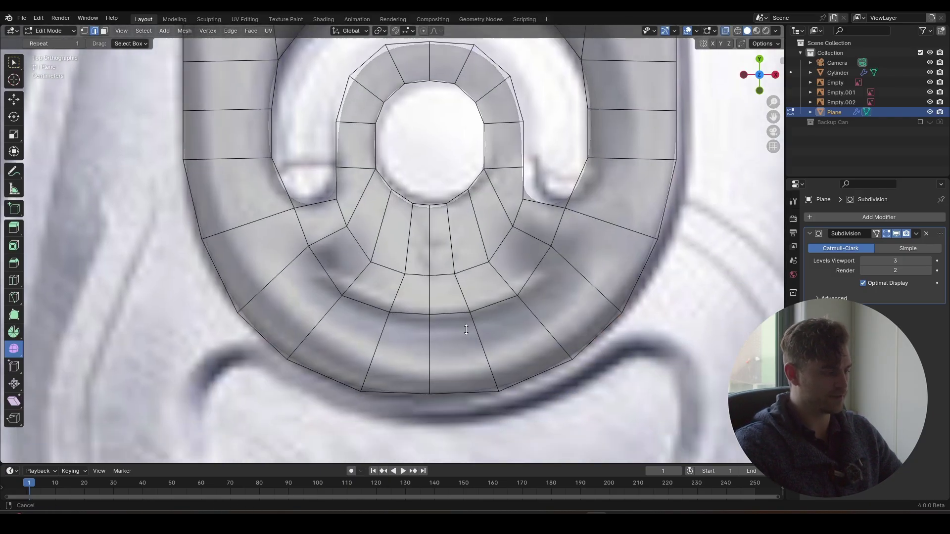
scroll(301, 309, "up", 3)
middle_click_drag(415, 385, 400, 232, "shift")
left_click(355, 328)
key("g")
right_click(396, 218)
key("ctrl+z")
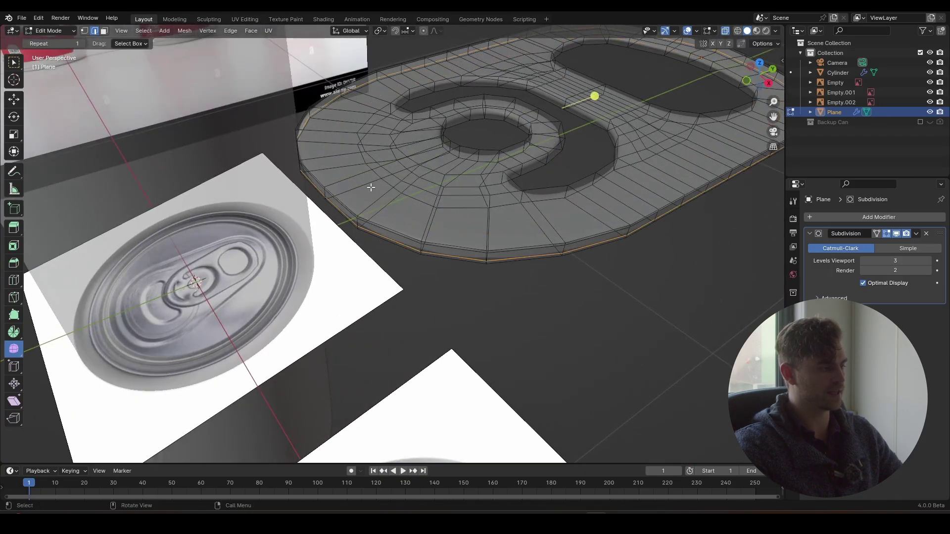
Add an edge loop around the tab's outer ring on the upper face and raise it about 0.004 m along Z
key("alt+z")
key("Tab")
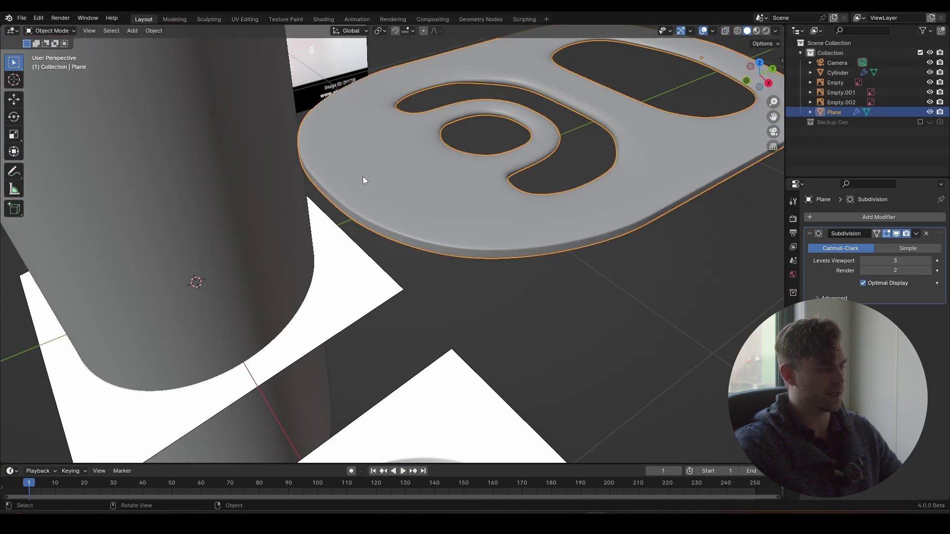
key("Tab")
left_click(415, 206)
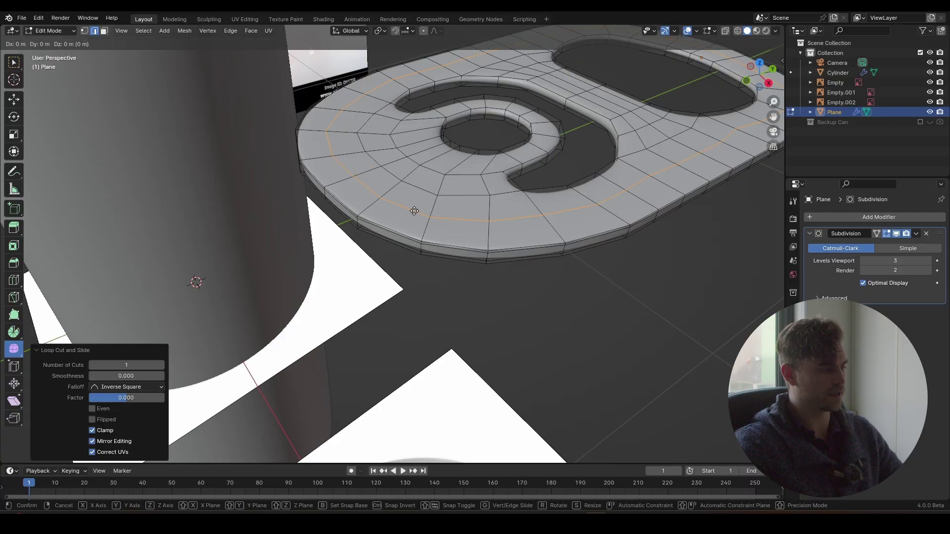
key("g")
key("z")
left_click(412, 204)
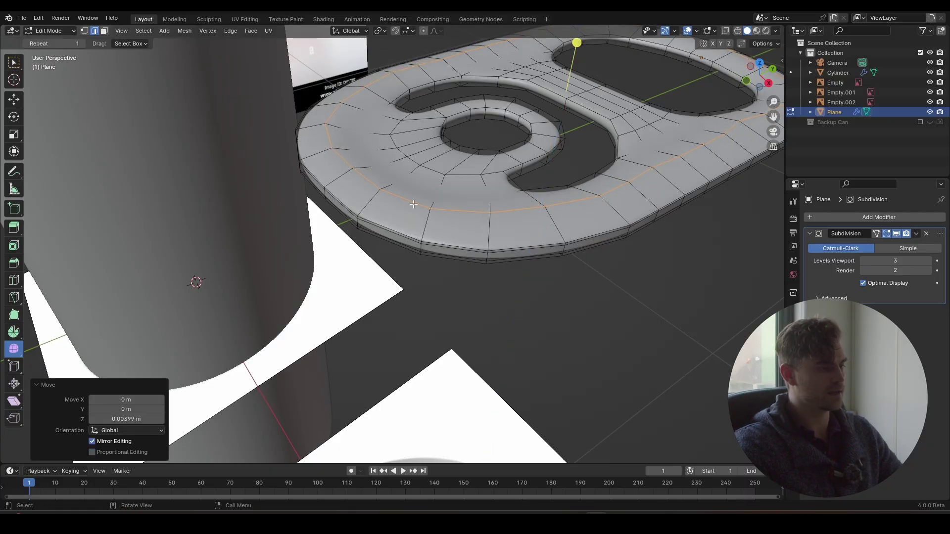
Add a radial edge loop through the tab on each side of its rounded end below the rivet hole
middle_click_drag(413, 204, 443, 242)
scroll(455, 202, "up", 3)
key("Tab")
key("Tab")
scroll(423, 284, "up", 2)
left_click(443, 241)
key("alt+z")
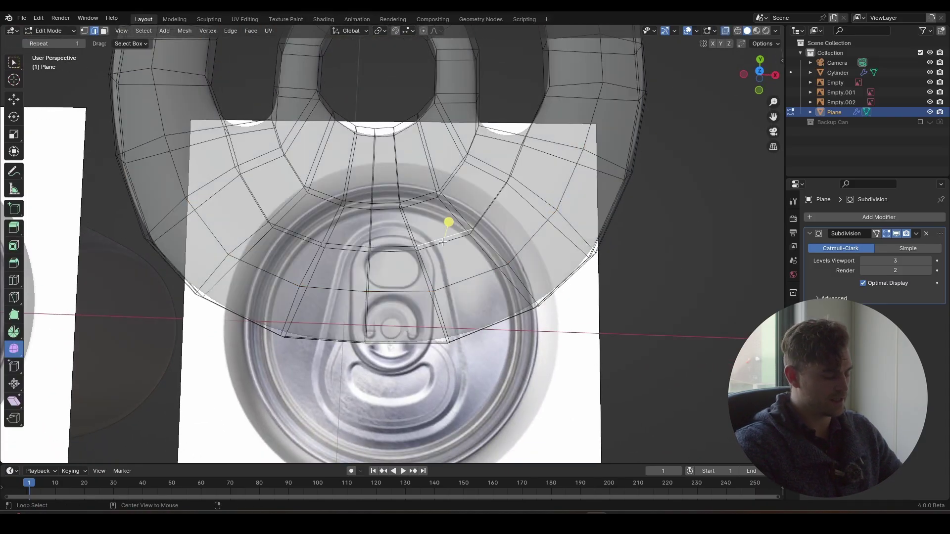
key("KP_7")
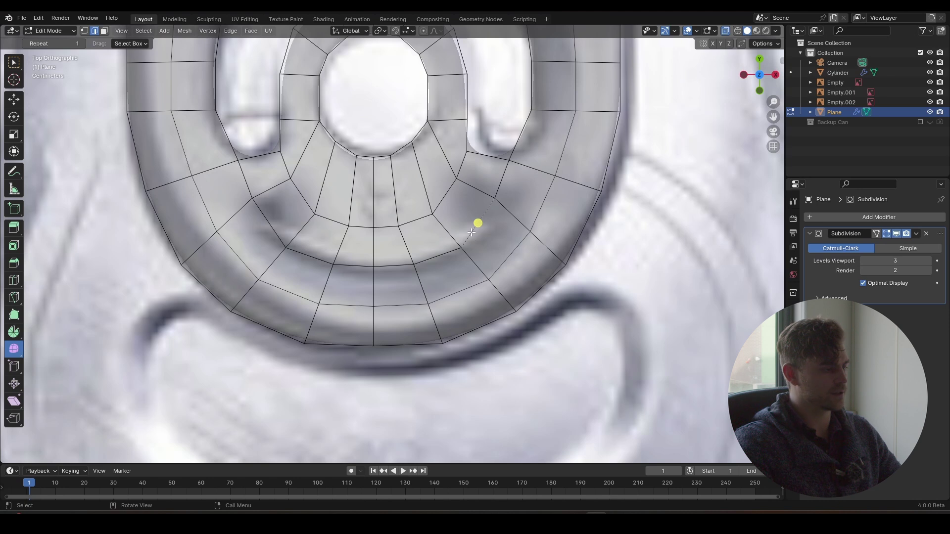
left_click(267, 231, "ctrl")
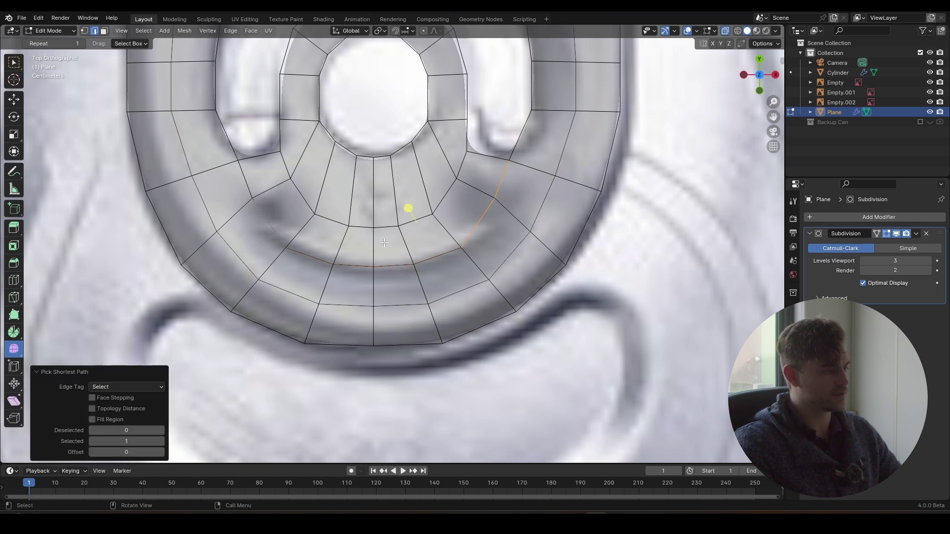
left_click(487, 223)
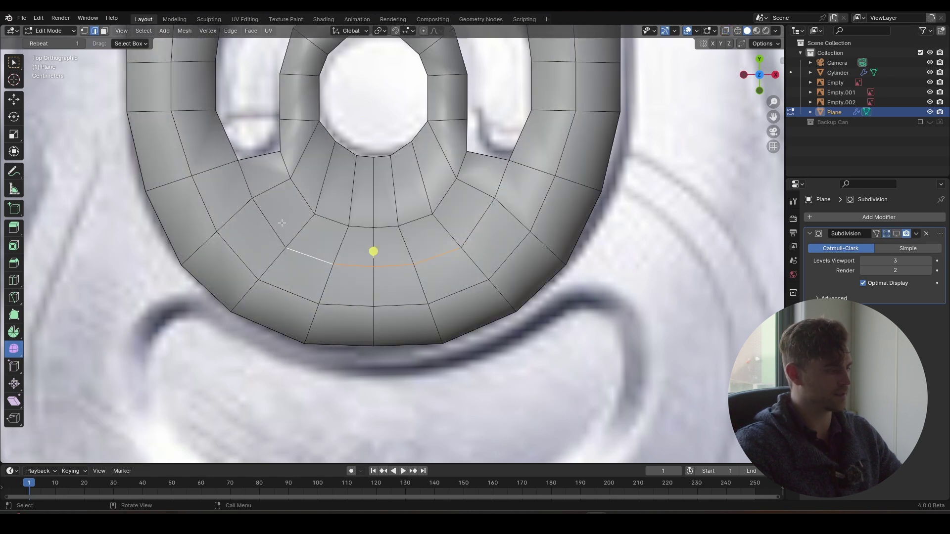
left_click(277, 229)
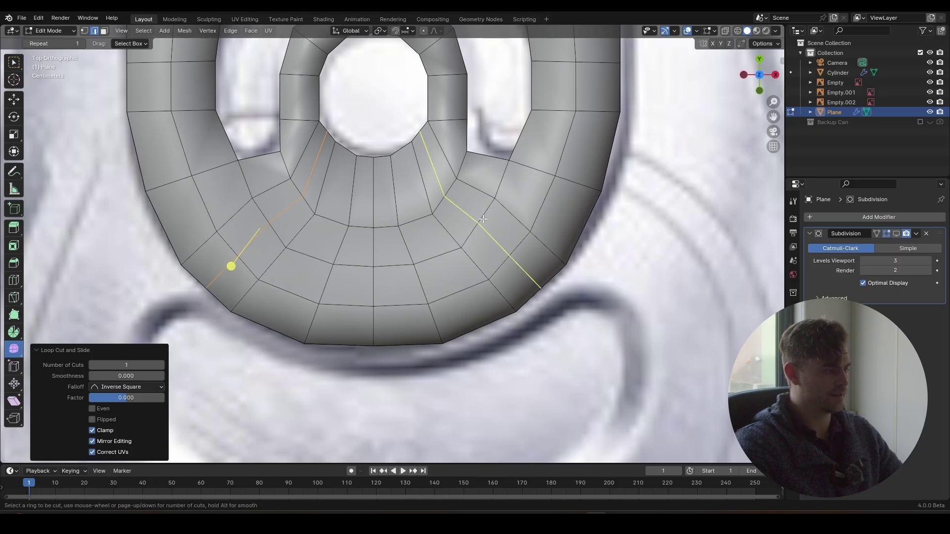
Lower the curved row of edges below the tab's rivet hole slightly along Z
left_click(468, 237)
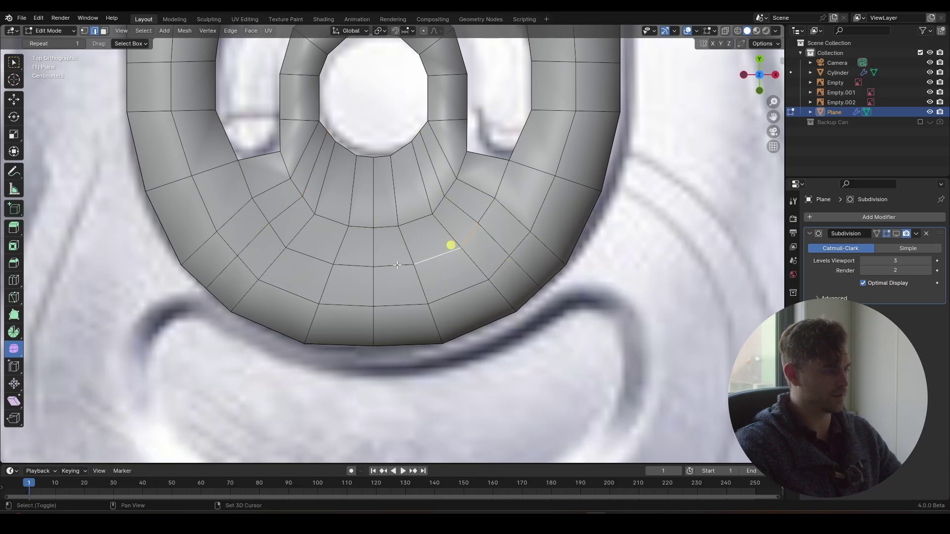
middle_click_drag(286, 240, 394, 231)
key("g")
key("z")
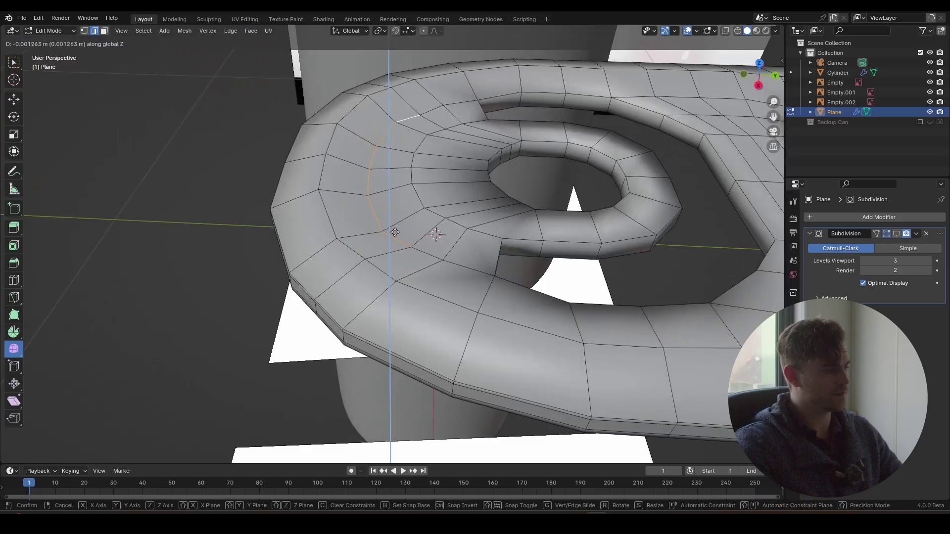
left_click(395, 232)
Crease the lowered curved edges with a factor of 1.000 and restore the subdivision display in the viewport
scroll(395, 232, "up", 1)
key("shift+e")
left_click(709, 250)
left_click(895, 235)
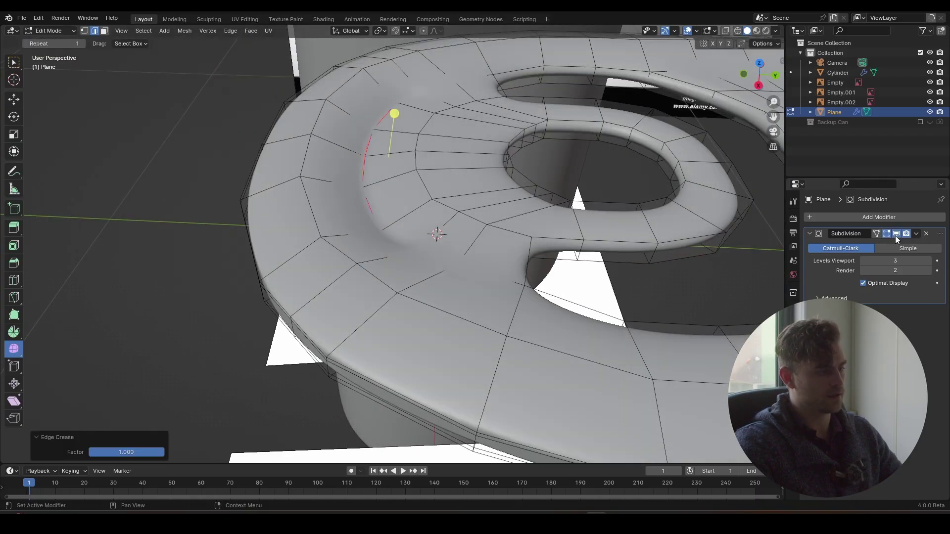
middle_click_drag(483, 165, 489, 196)
key("Tab")
scroll(415, 192, "down", 5)
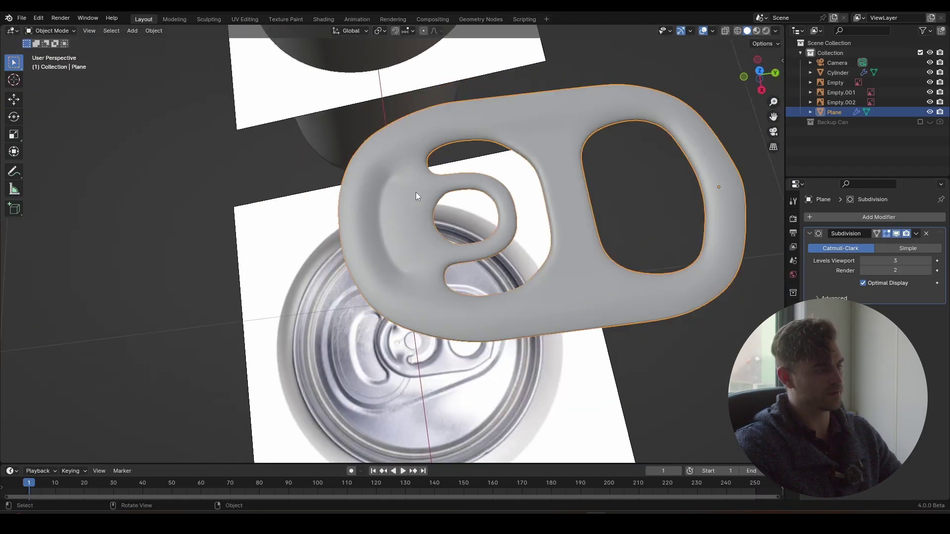
middle_click_drag(415, 192, 543, 222)
scroll(544, 221, "up", 3)
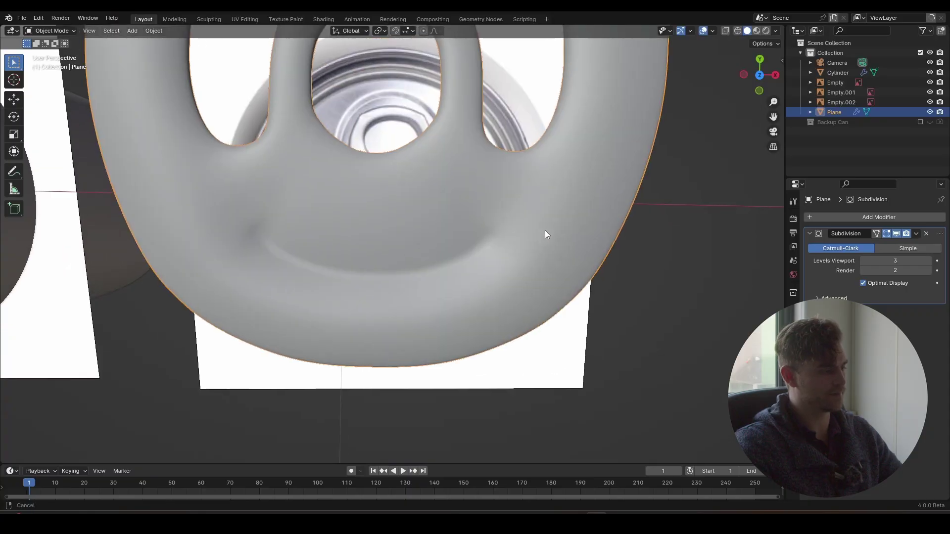
Reduce the crease on the curved edges below the rivet hole to soften the indentation
key("Tab")
key("shift+e")
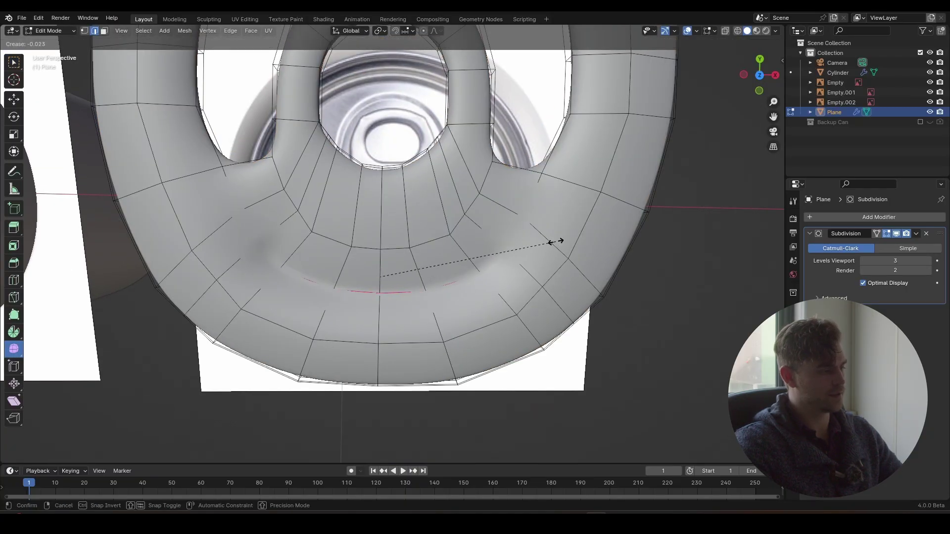
left_click(508, 234)
Compare the indented end of the smoothed tab with the lid reference from above in see-through display
key("Tab")
scroll(509, 233, "down", 3)
middle_click_drag(508, 236, 512, 278, "shift")
scroll(513, 278, "down", 2)
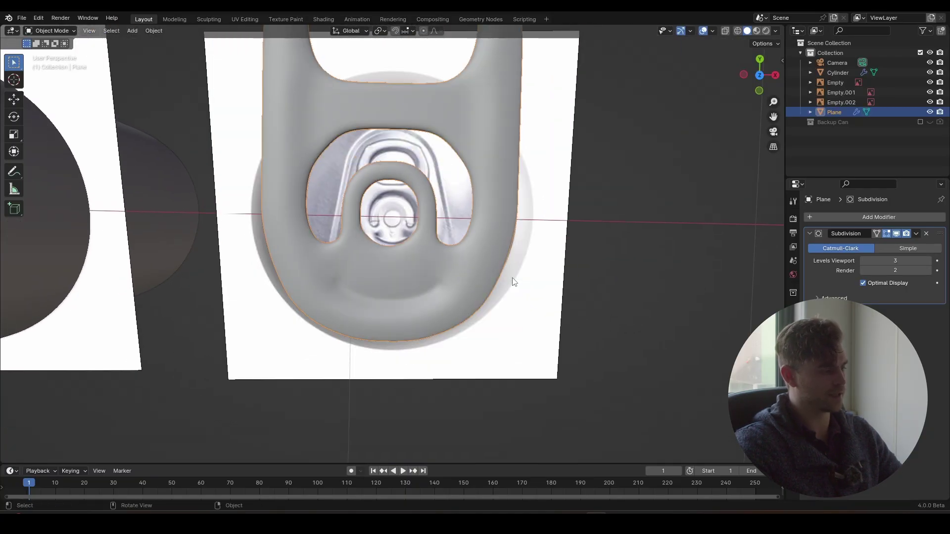
scroll(512, 278, "up", 2)
key("KP_7")
key("alt+z")
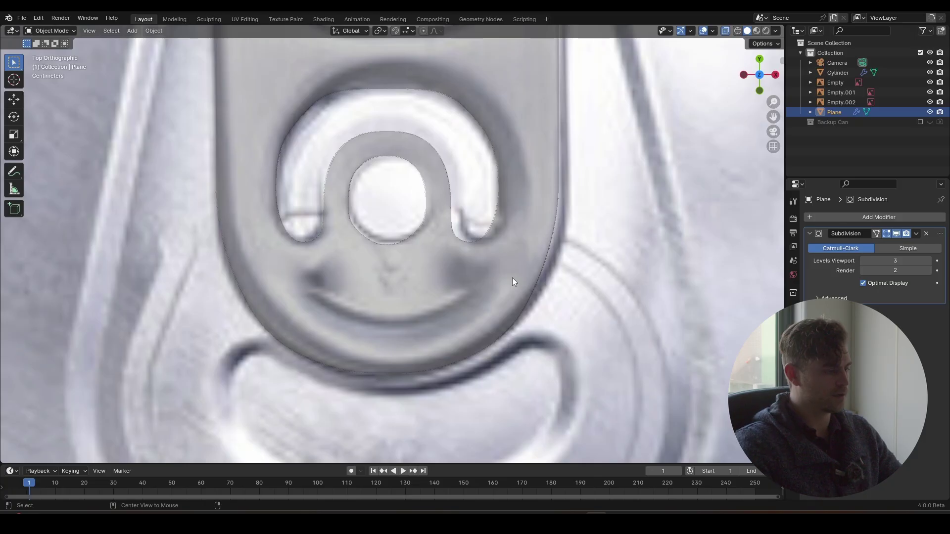
key("alt+z")
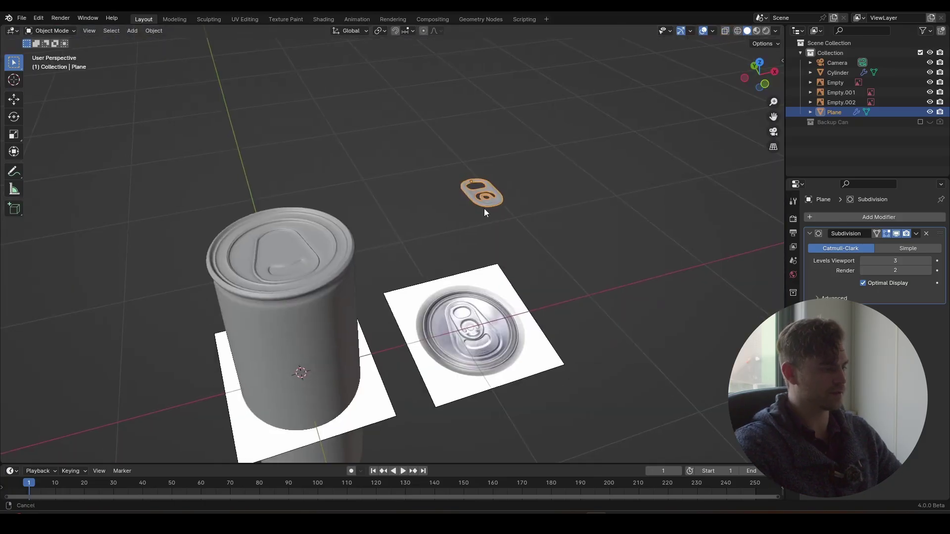
Move the tab -1.104 m along X onto the can, then fine-tune it by 0.00639 m to centre it
key("g")
key("x")
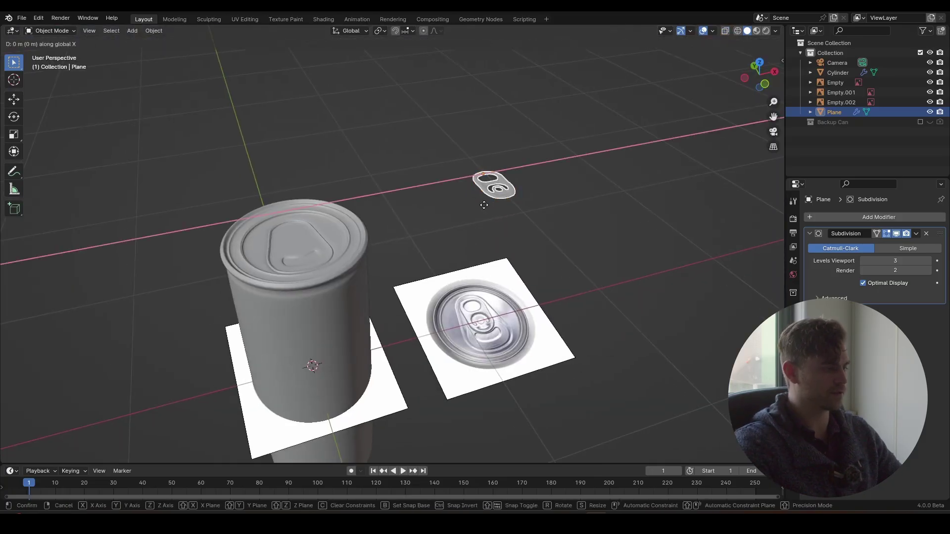
left_click(292, 240)
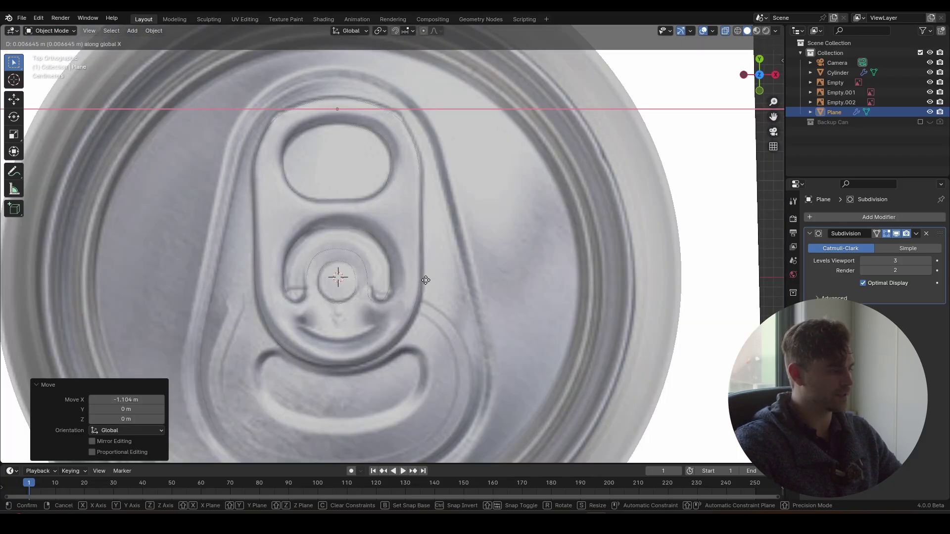
left_click(432, 280)
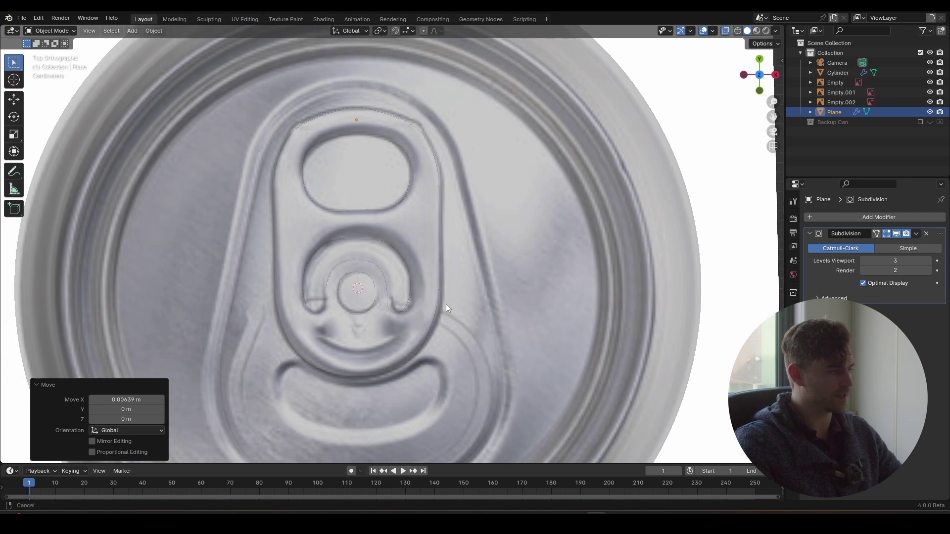
key("Tab")
key("alt+z")
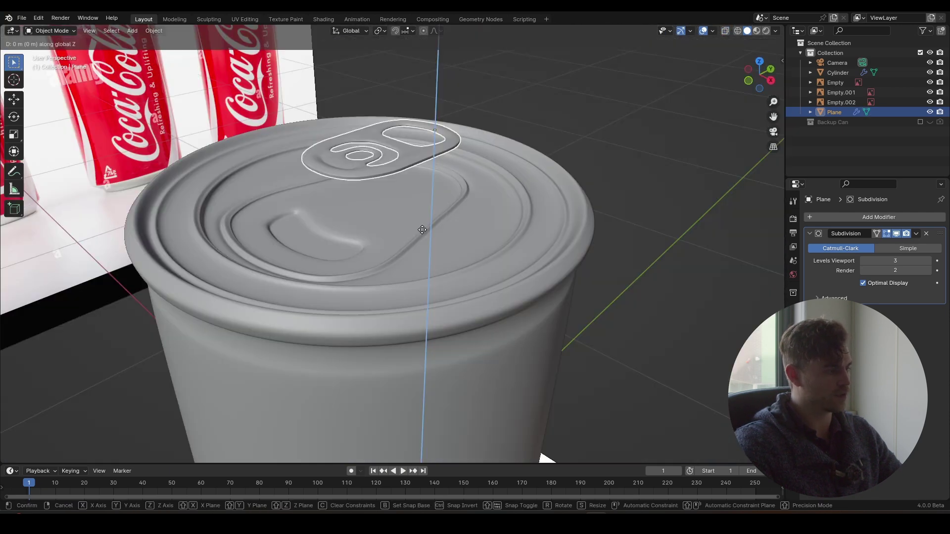
Lower the tab by about 0.084 m along Z so it sits on the can lid
key("g")
key("z")
left_click(377, 232)
middle_click_drag(377, 232, 435, 272)
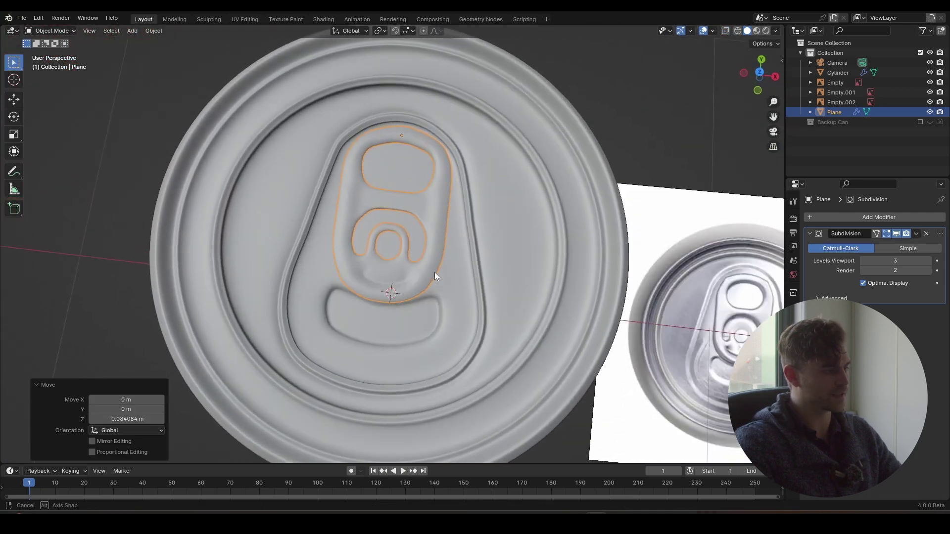
Add a 32-vertex cylinder on the lid surface in the middle of the tab's rivet hole
scroll(438, 265, "up", 5)
scroll(441, 253, "up", 4)
left_click(392, 217)
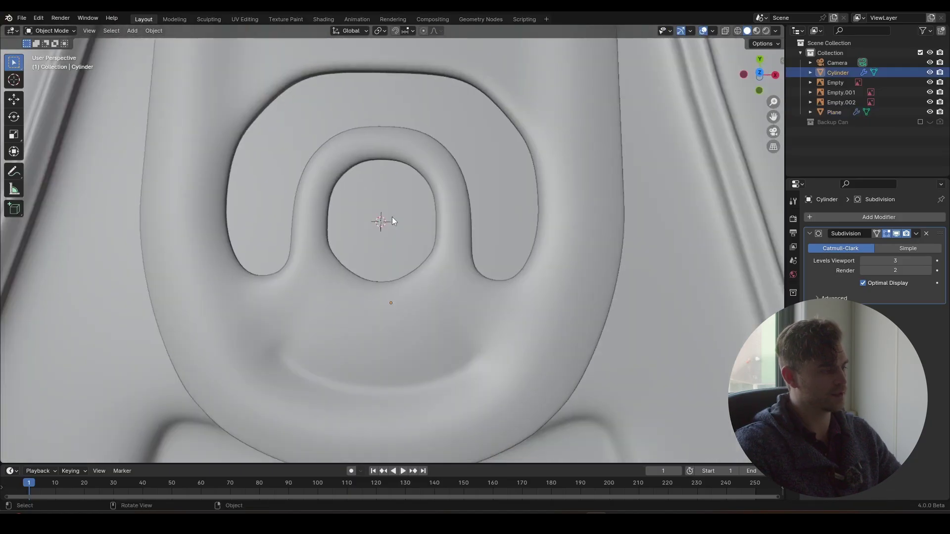
key("shift+a")
left_click(451, 266)
Scale the new cylinder down uniformly until it fits inside the tab's rivet hole
key("s")
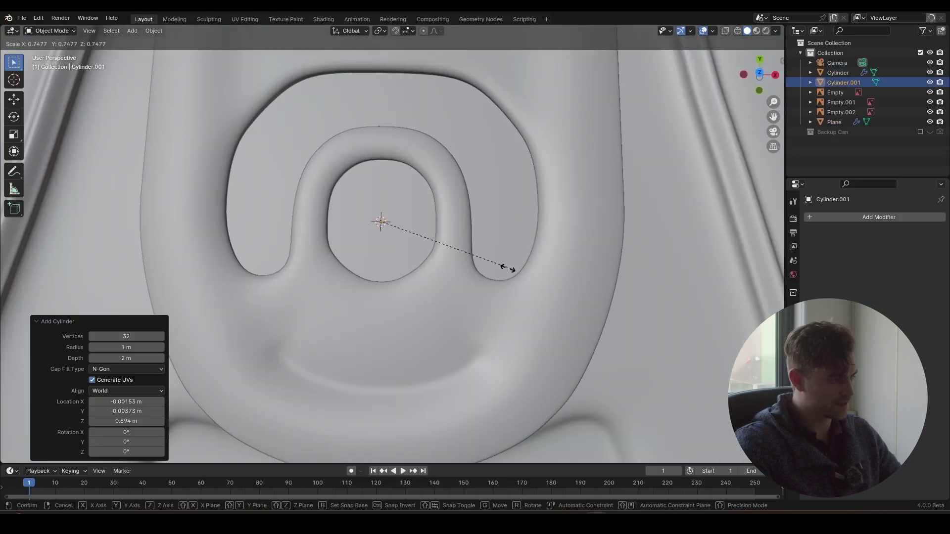
left_click(503, 251)
key("KP_Decimal")
key("s")
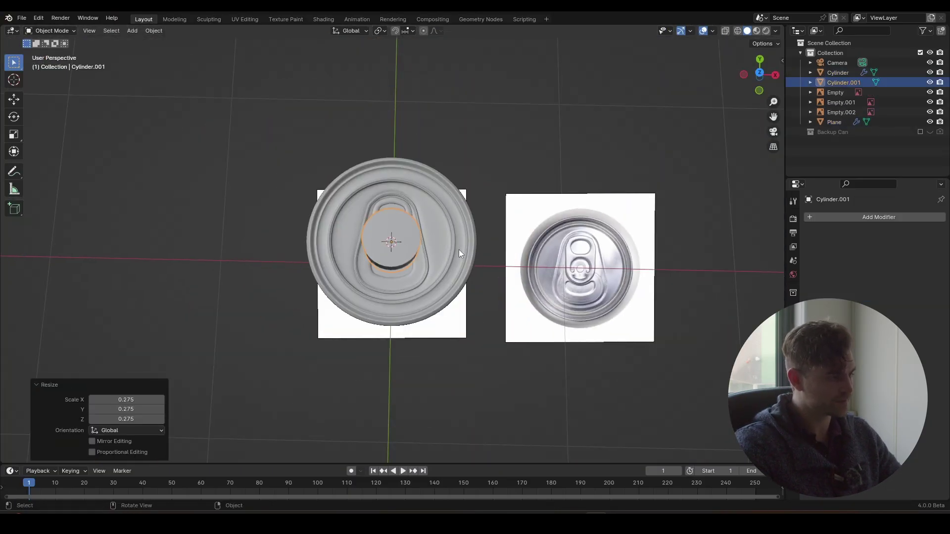
left_click(458, 249)
key("KP_Decimal")
key("s")
left_click(411, 249)
Add a horizontal edge loop around the rivet cylinder's side and slide it towards the top with factor -0.626
scroll(431, 254, "up", 5)
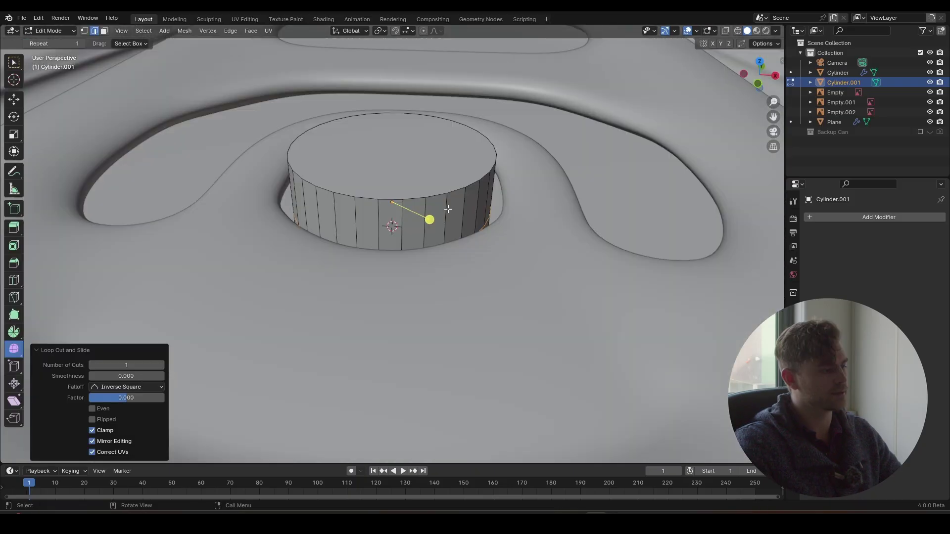
key("g")
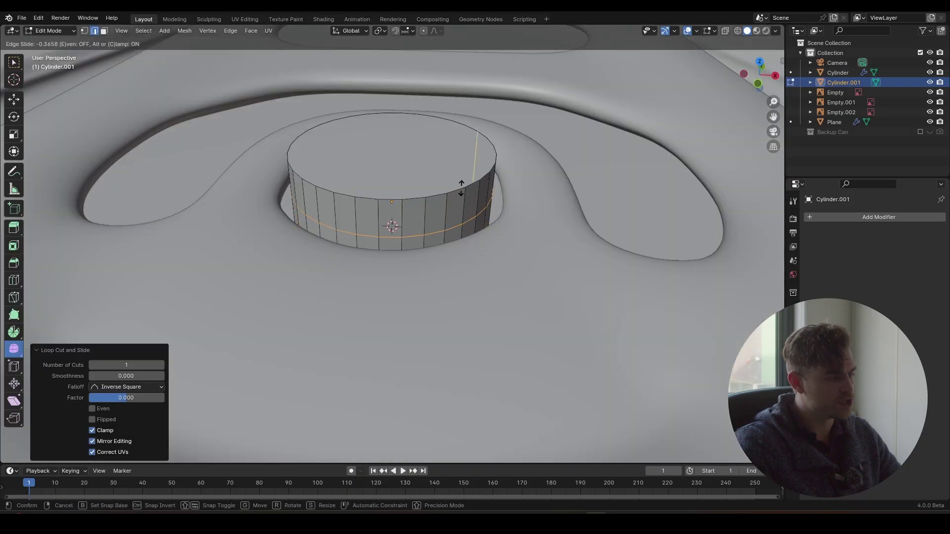
left_click(465, 183)
key("g")
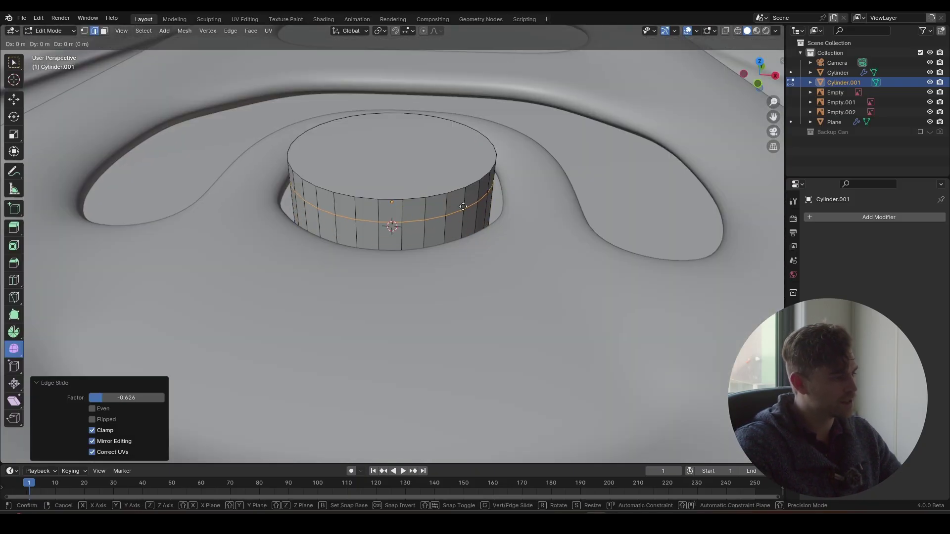
right_click(464, 203)
key("3")
left_click(428, 210, "alt")
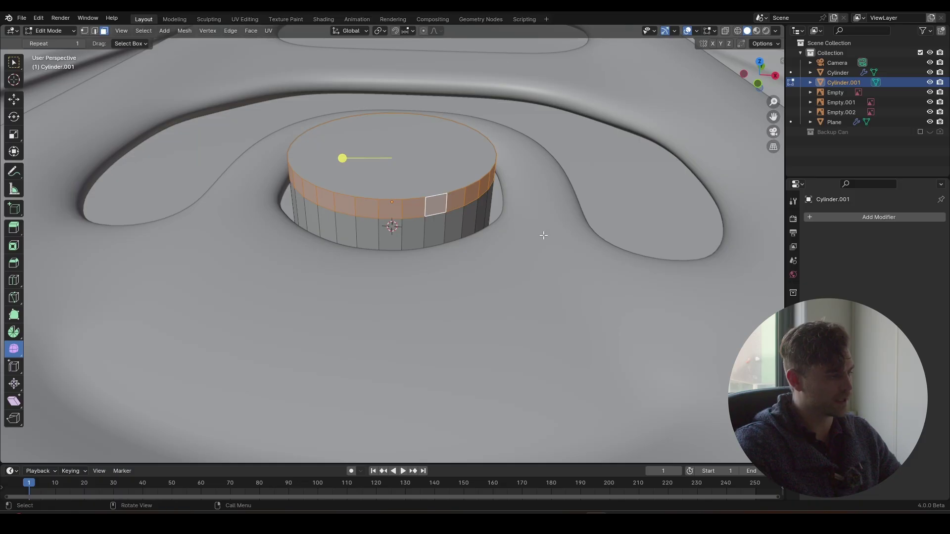
key("s")
right_click(558, 241)
key("e")
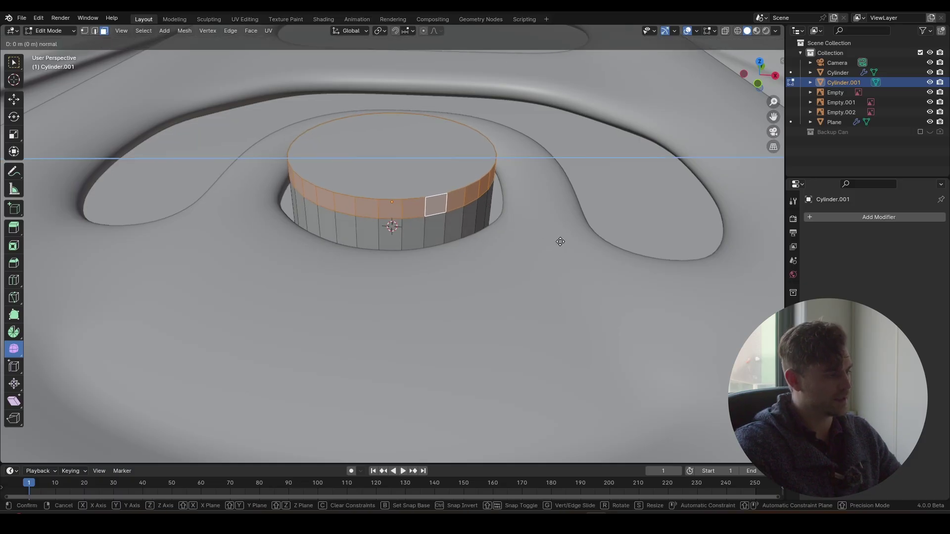
right_click(524, 225)
key("ctrl+z")
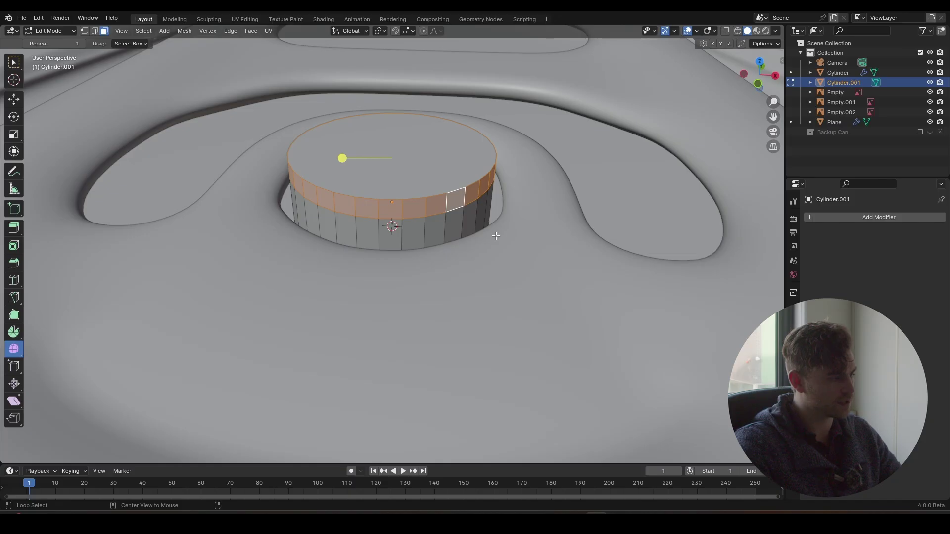
Extrude the rivet's upper ring of side faces outward along their normals with an offset of 0.107 m
key("alt+e")
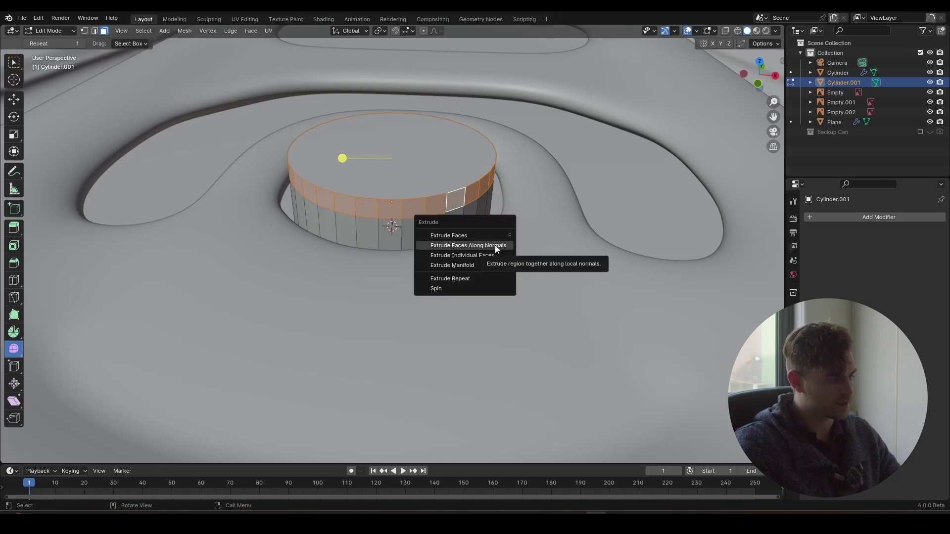
left_click(494, 245)
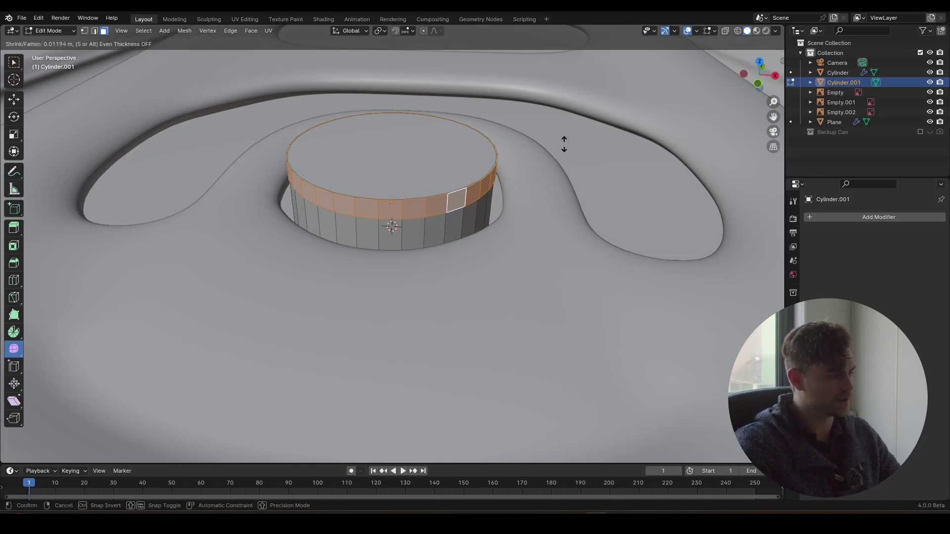
left_click(454, 315)
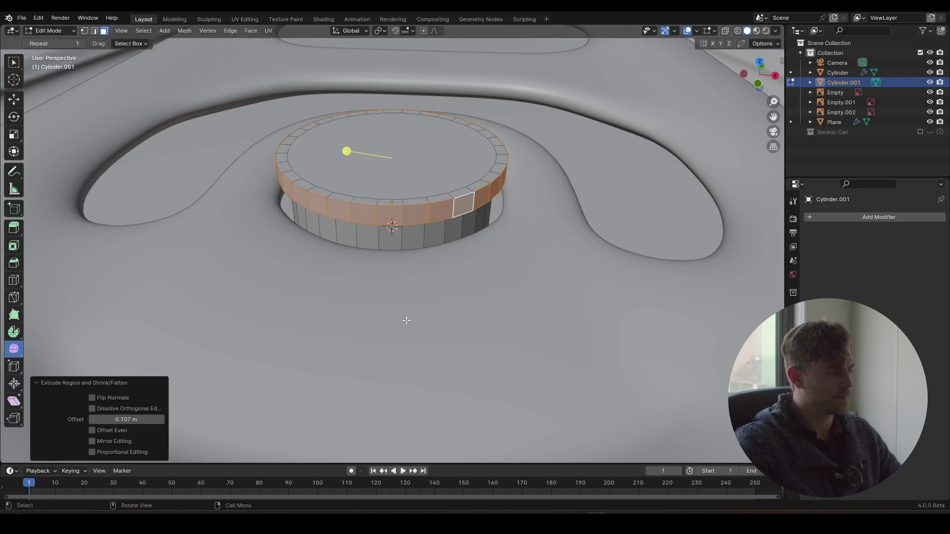
Enlarge the rivet slightly and flatten it to 0.578 along Z
key("Tab")
key("s")
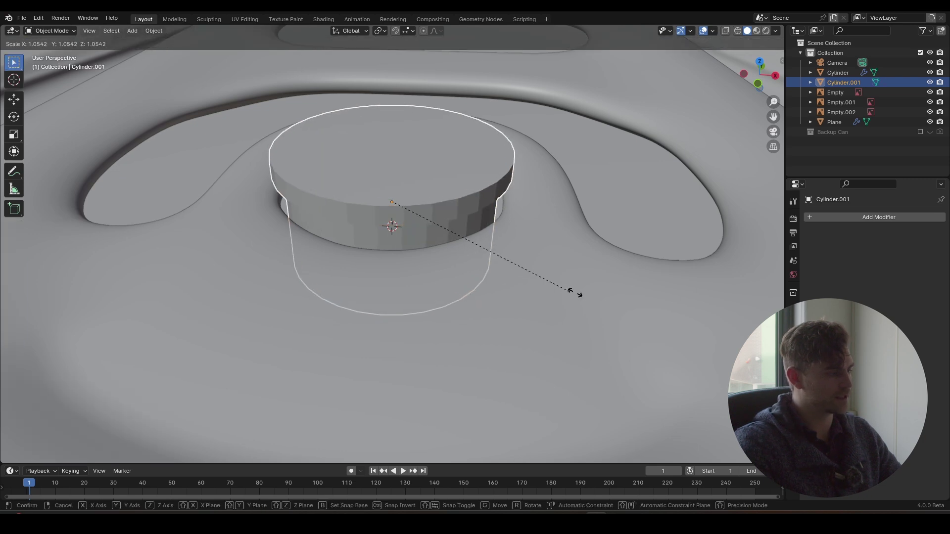
left_click(599, 291)
middle_click_drag(514, 237, 542, 245)
key("s")
key("z")
left_click(521, 232)
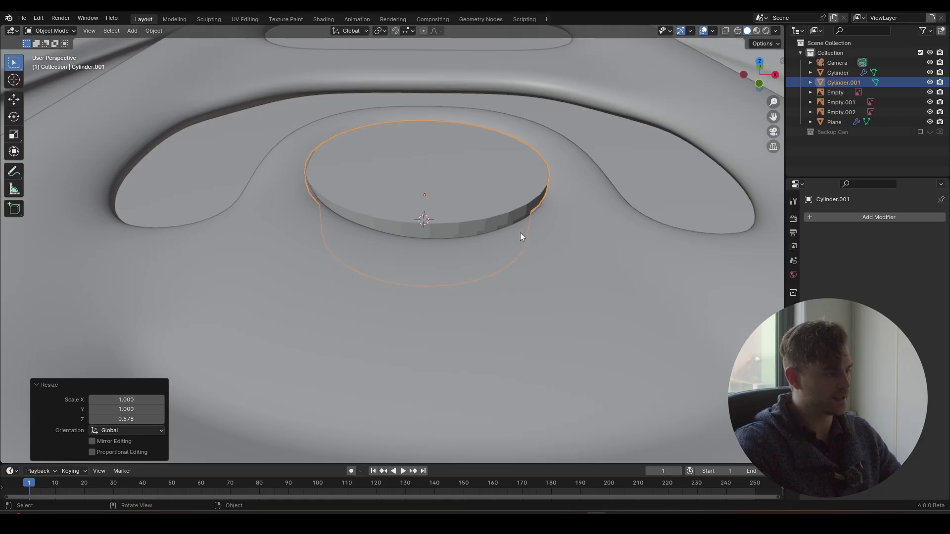
Give the rivet a level 3 subdivision and scale it up slightly to cover the hole
key("ctrl+3")
middle_click_drag(480, 208, 566, 278)
key("s")
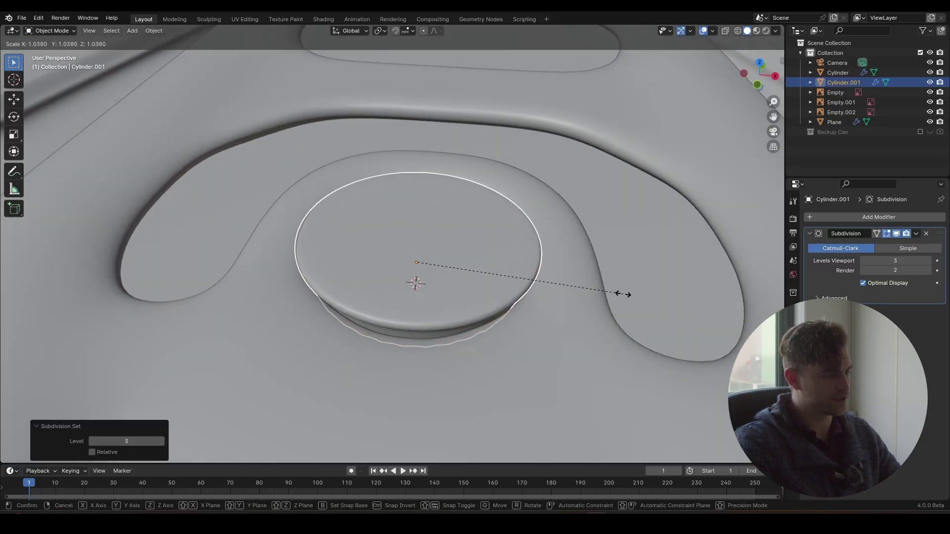
left_click(653, 297)
Move the rivet slightly to seat it in the tab's hole, then select the can body
key("g")
left_click(647, 282)
middle_click_drag(594, 275, 500, 270)
scroll(500, 269, "down", 5)
scroll(500, 270, "down", 4)
left_click(531, 243)
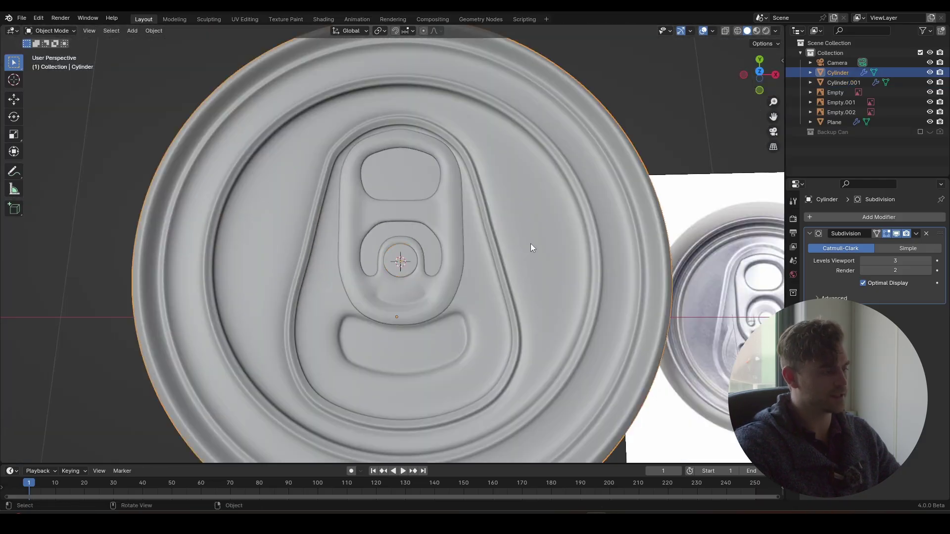
Save the file and add a centred edge loop across the recessed bottom of the can body
scroll(530, 243, "down", 3)
key("ctrl+s")
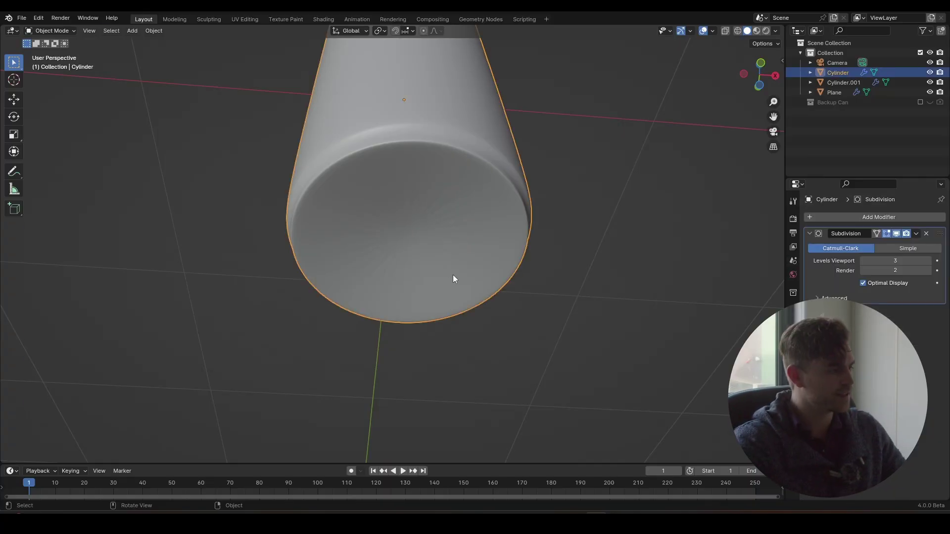
key("Tab")
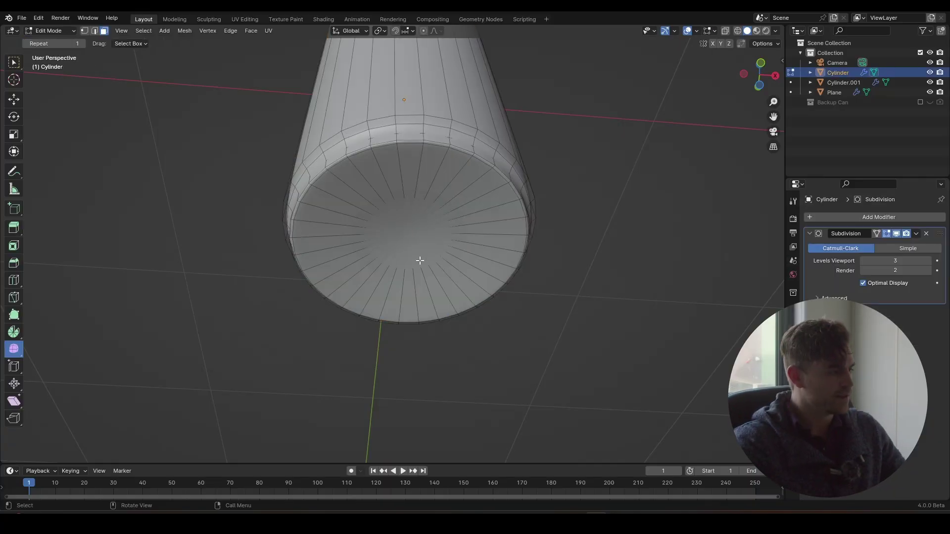
scroll(419, 260, "up", 3)
left_click(549, 288)
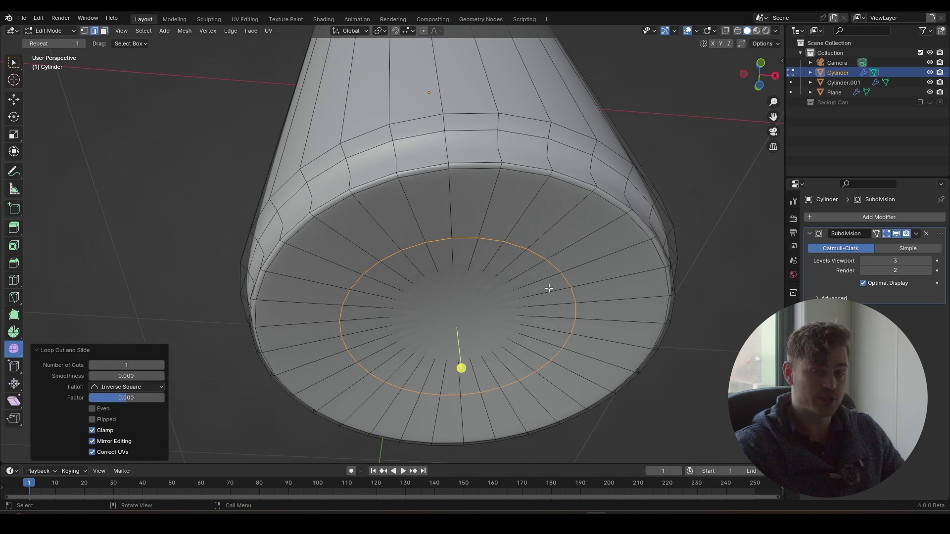
left_click(595, 286)
Adjust the new bottom edge loop along Z and scale it outward by 1.424 to shape the recess
middle_click_drag(596, 286, 528, 220)
scroll(529, 220, "up", 2)
key("g")
key("z")
right_click(331, 216)
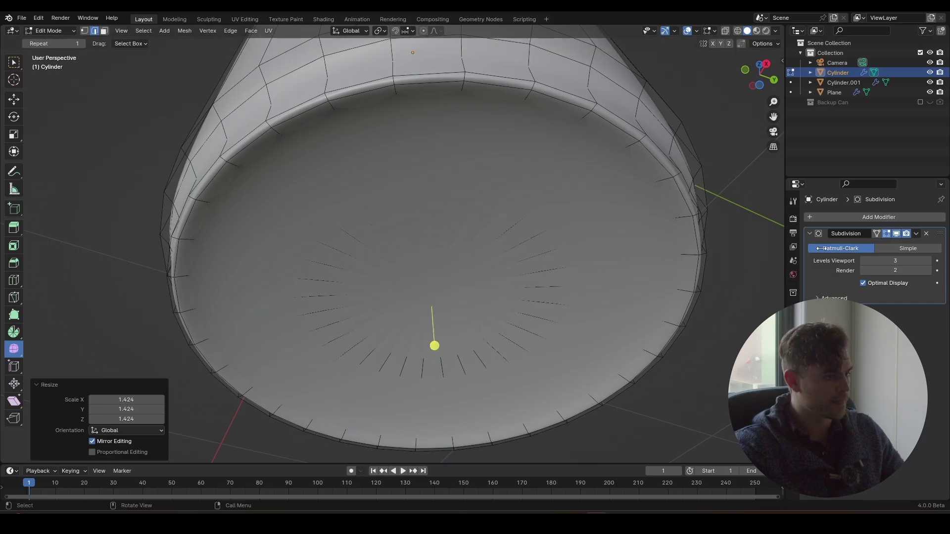
With the viewport subdivision hidden, add an edge loop just inside the can's bottom rim and move it along Z
left_click(896, 233)
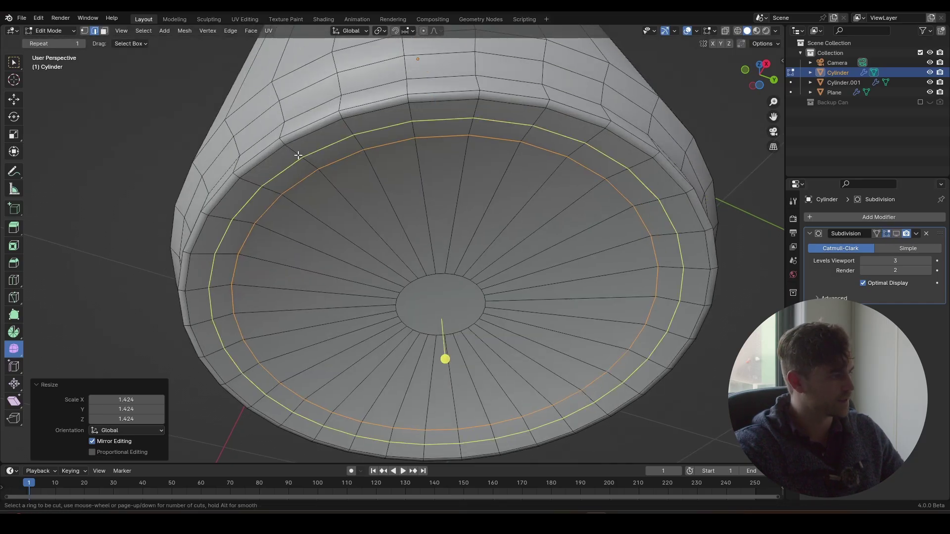
left_click(298, 156)
middle_click_drag(297, 153, 334, 227)
key("g")
key("z")
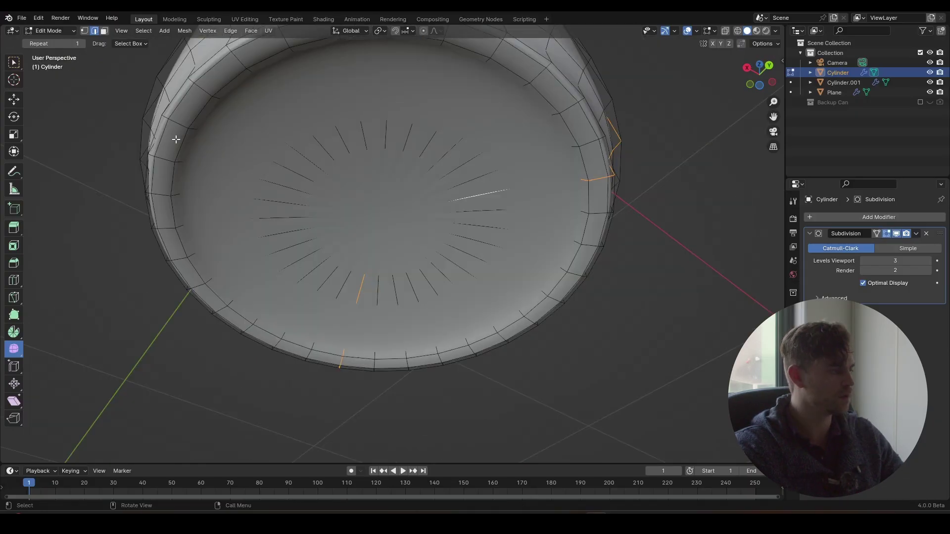
Add two edge loops to the narrow band around the can's bottom rim and check the smoothed shape in Object Mode
key("ctrl+r")
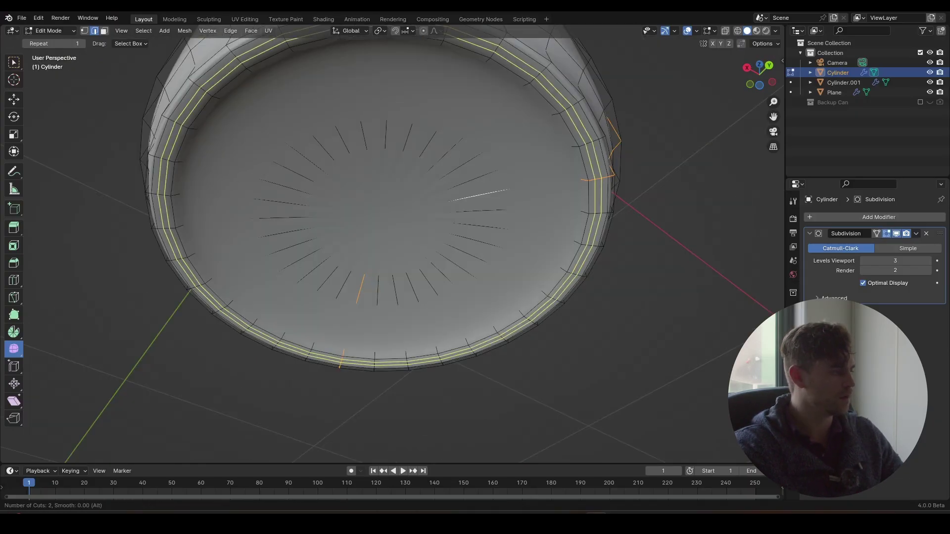
left_click(182, 123)
right_click(182, 123)
key("Tab")
middle_click_drag(223, 157, 262, 203)
Add one edge loop at the inner edge of the bottom rim, slid toward the rim with a factor of -0.657
key("Tab")
middle_click_drag(574, 290, 652, 304)
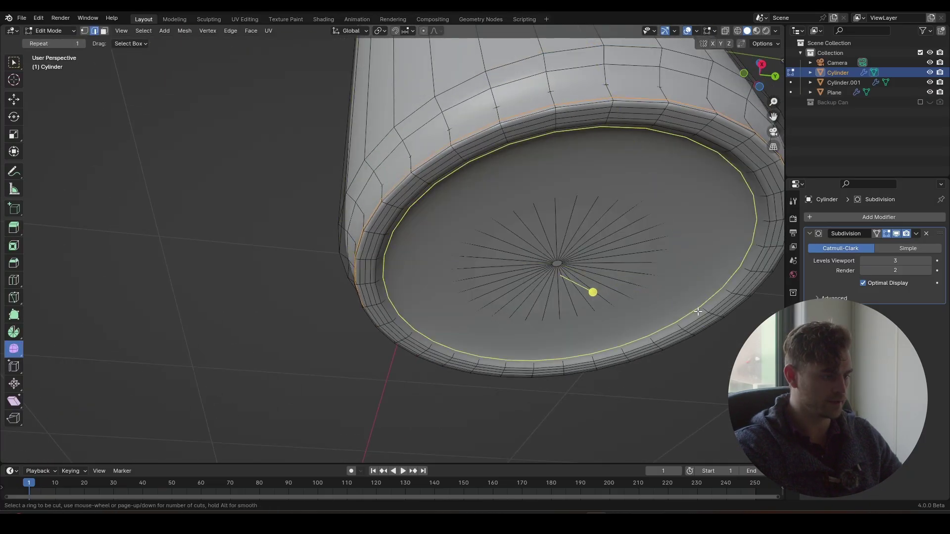
left_click(698, 311)
left_click(700, 317)
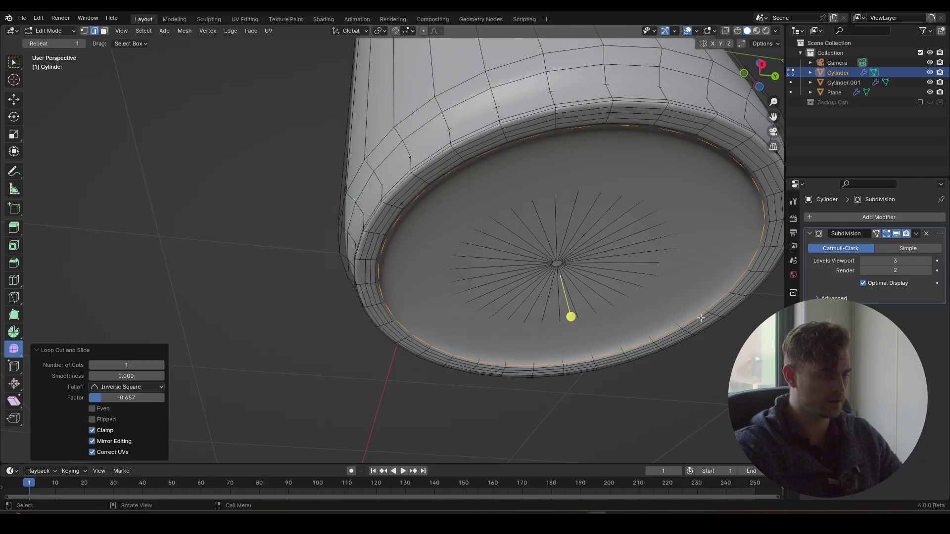
Leave mesh editing, deselect everything and inspect the whole can from several angles
key("Tab")
middle_click_drag(697, 304, 695, 301)
middle_click_drag(494, 272, 482, 316)
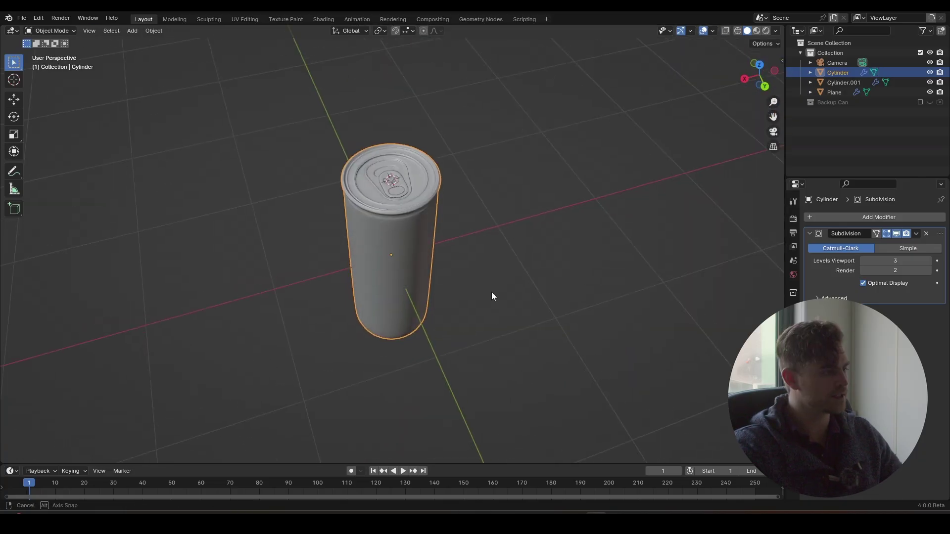
key("alt+a")
middle_click_drag(434, 259, 612, 266)
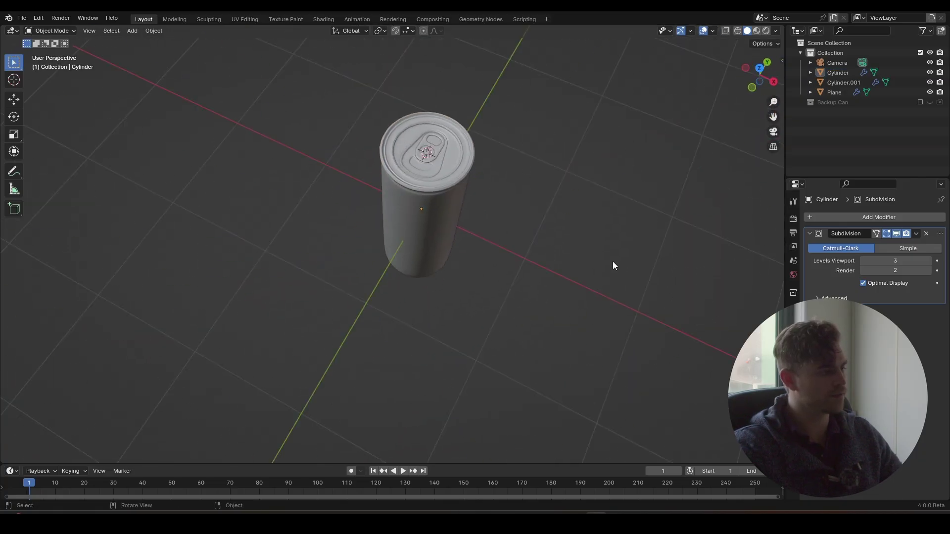
middle_click_drag(449, 204, 441, 280)
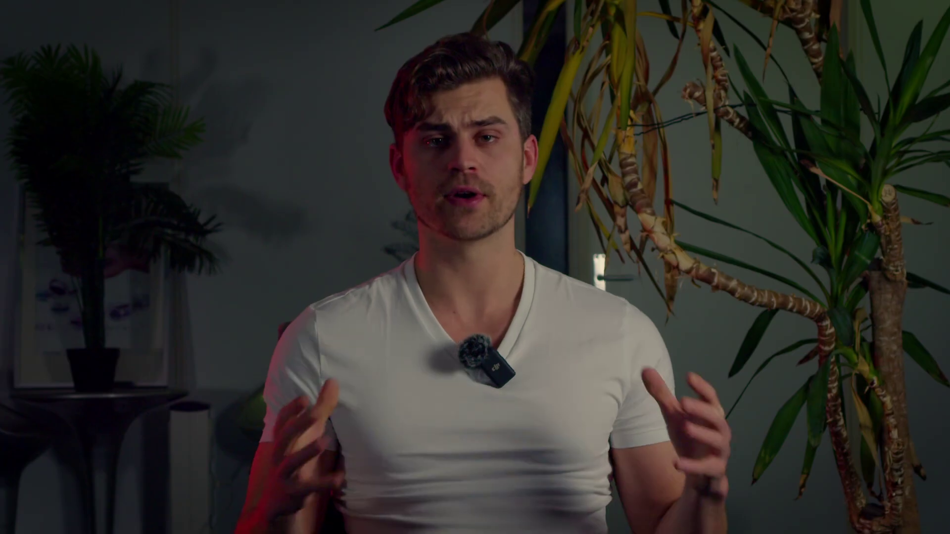